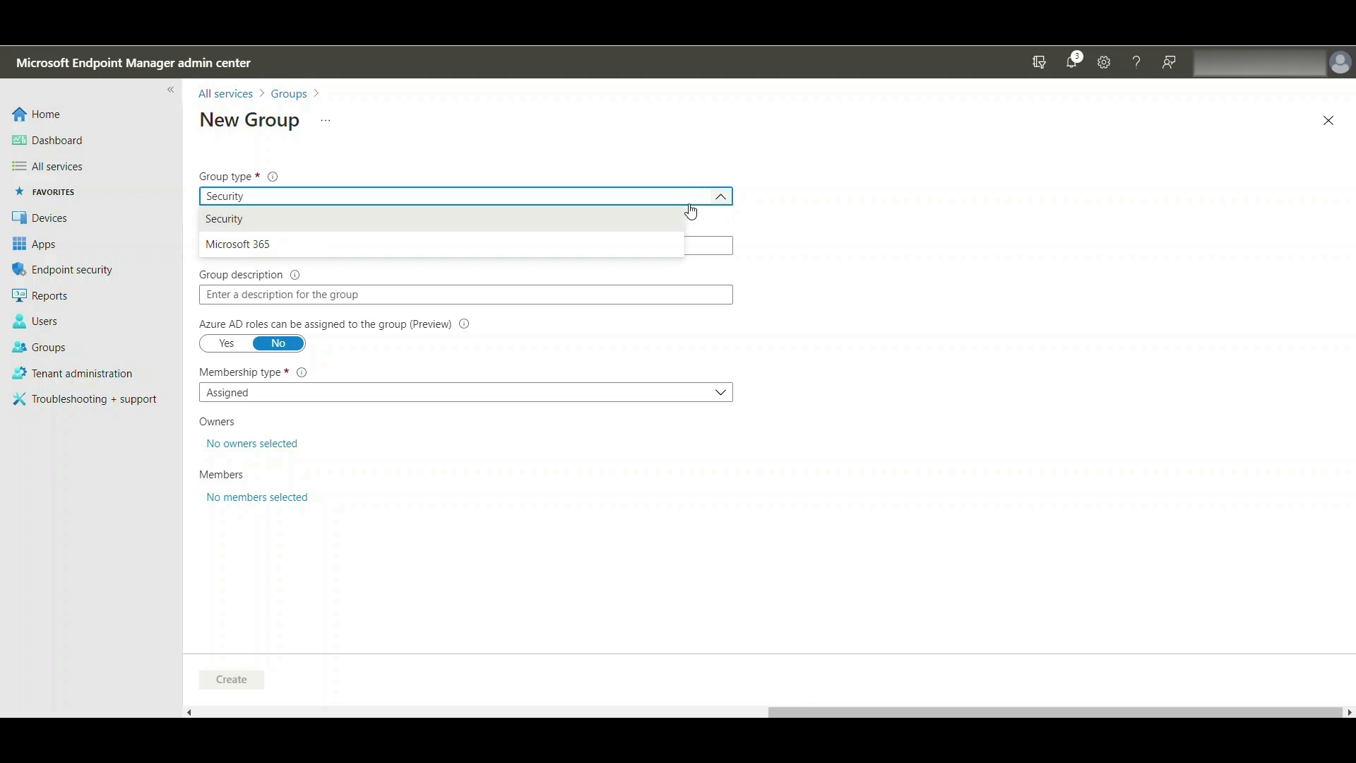
Define a Security group named 10ZiGUsersDeviceEnrolment with description "Client end user enrolment" and Assigned membership.
click(666, 218)
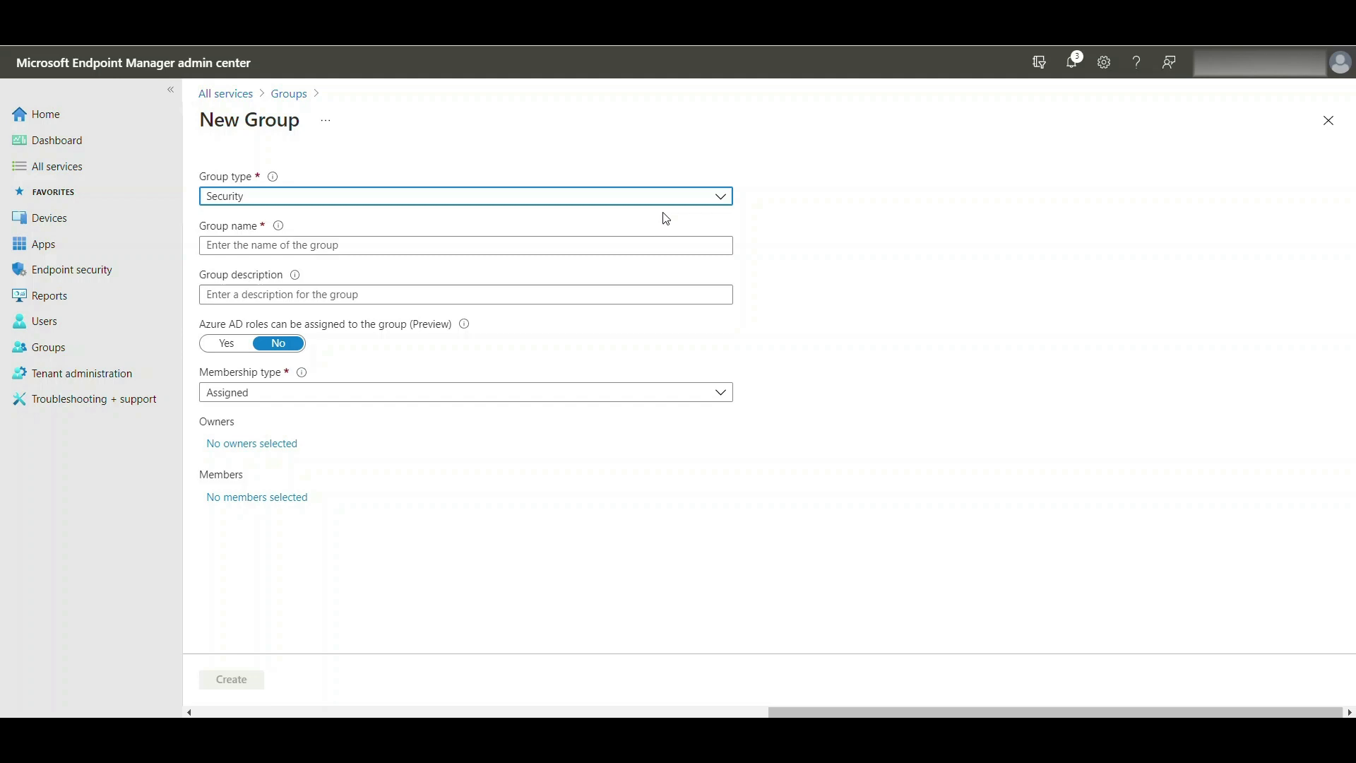
click(638, 245)
text(10ZiGUsersDeviceEnrolment)
click(421, 293)
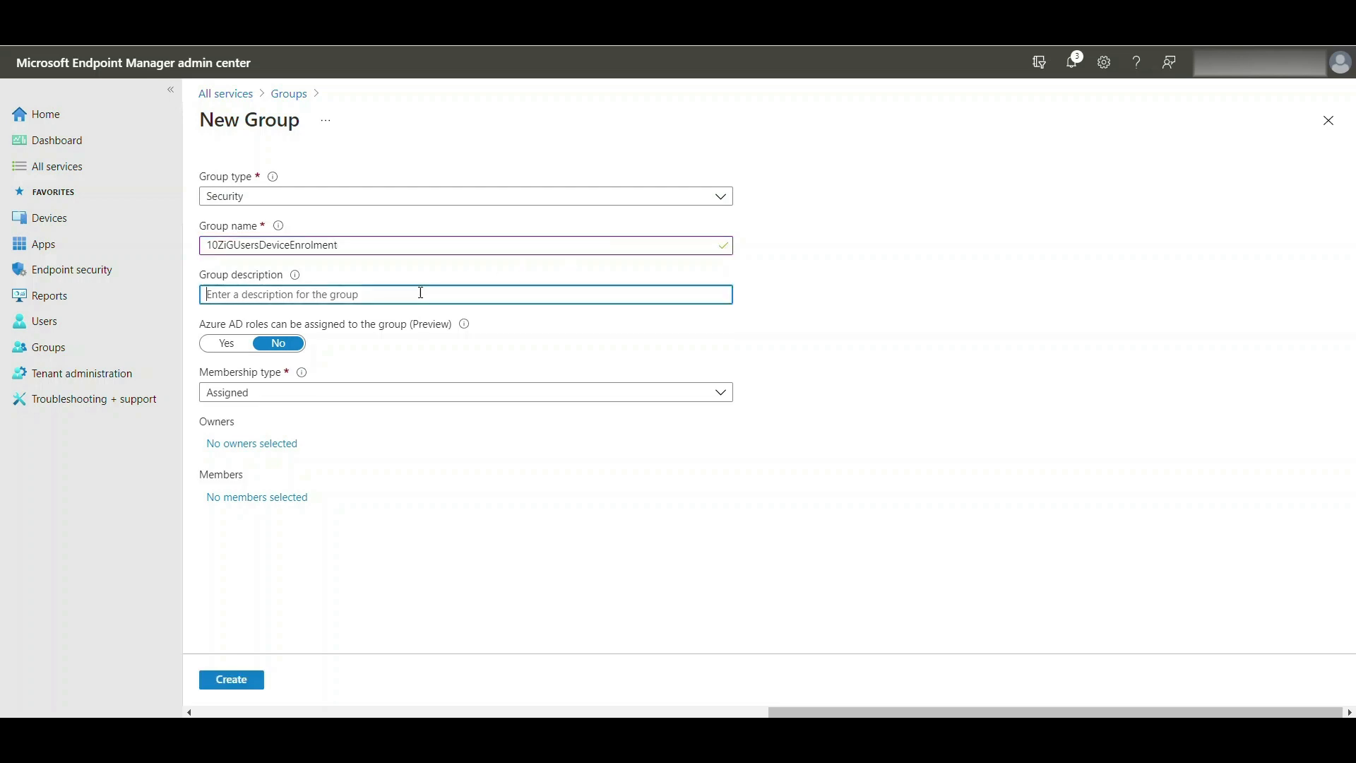
text(Client end user enrolment)
click(693, 392)
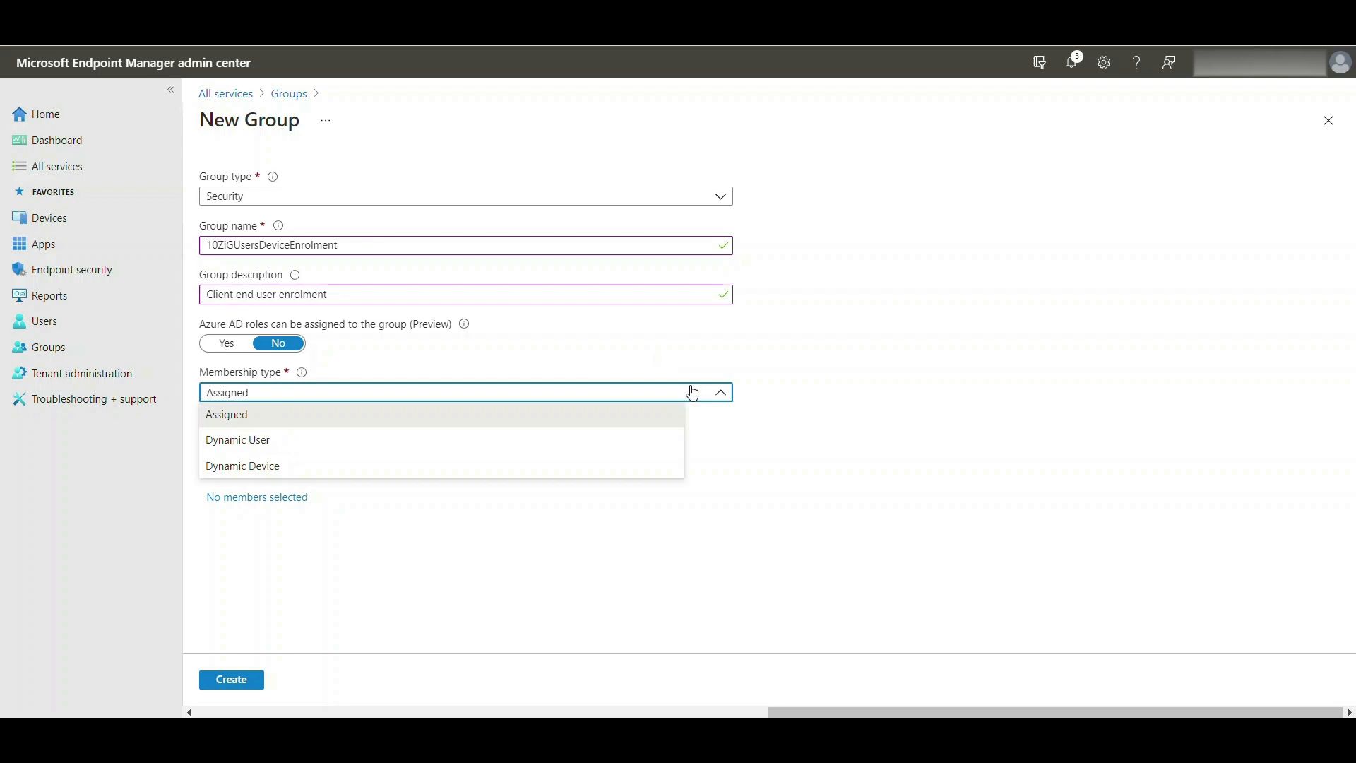
click(270, 415)
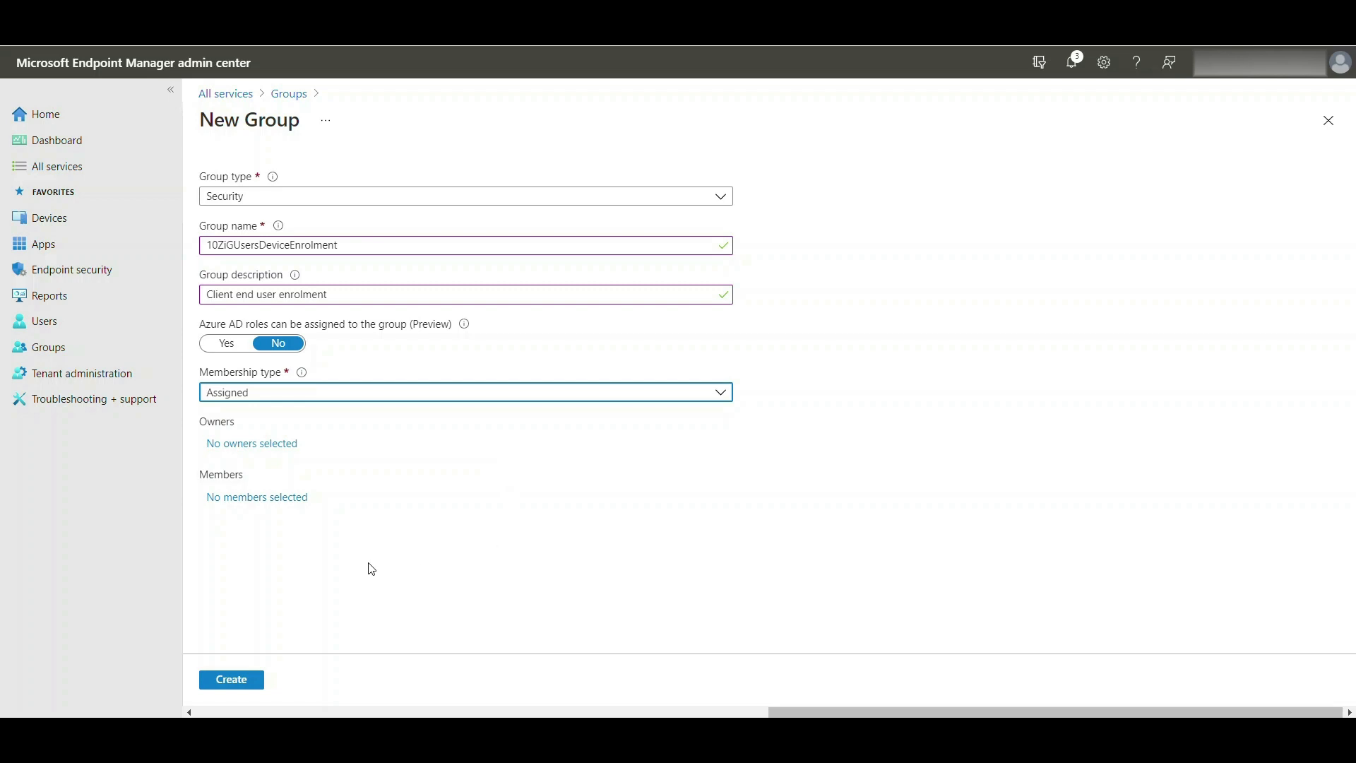
Search for the administrator's user account and add it as owner of the 10ZiGUsersDeviceEnrolment group.
click(292, 445)
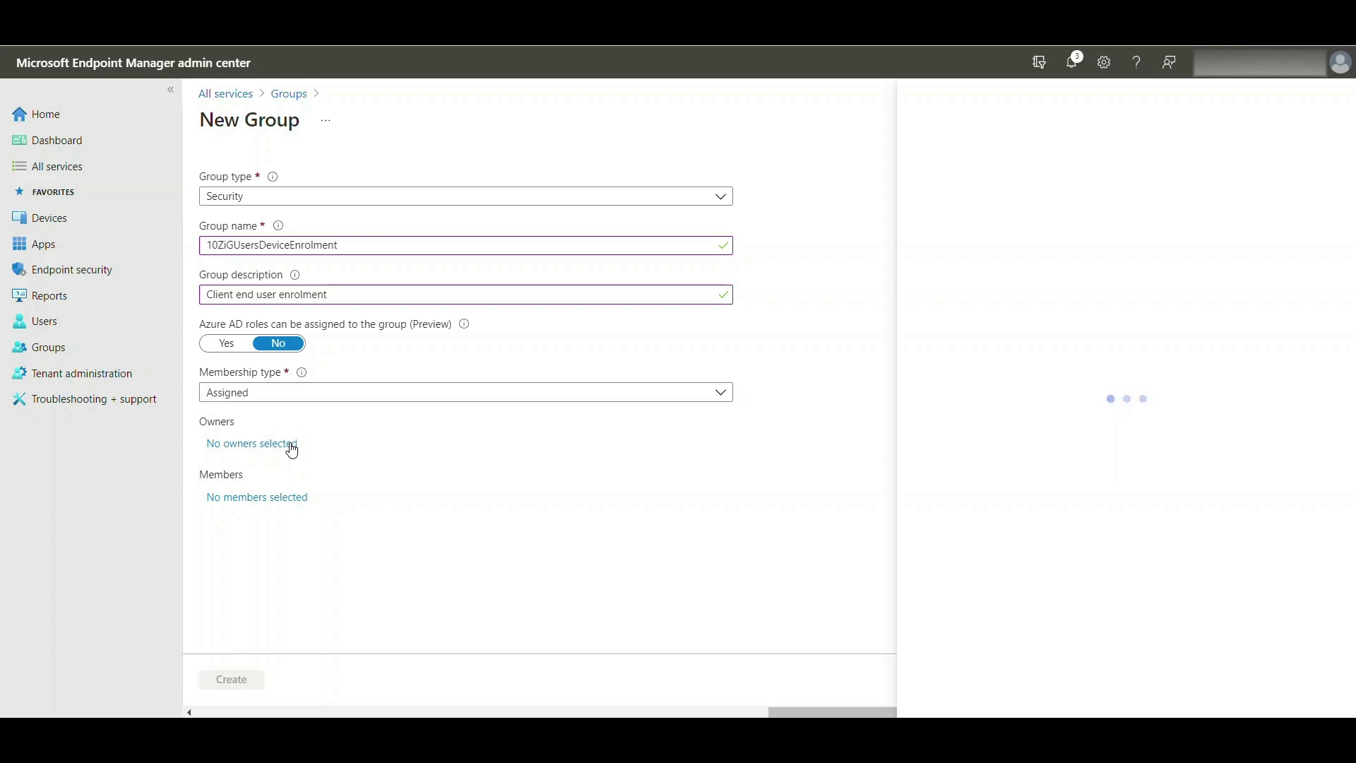
text(jasonh)
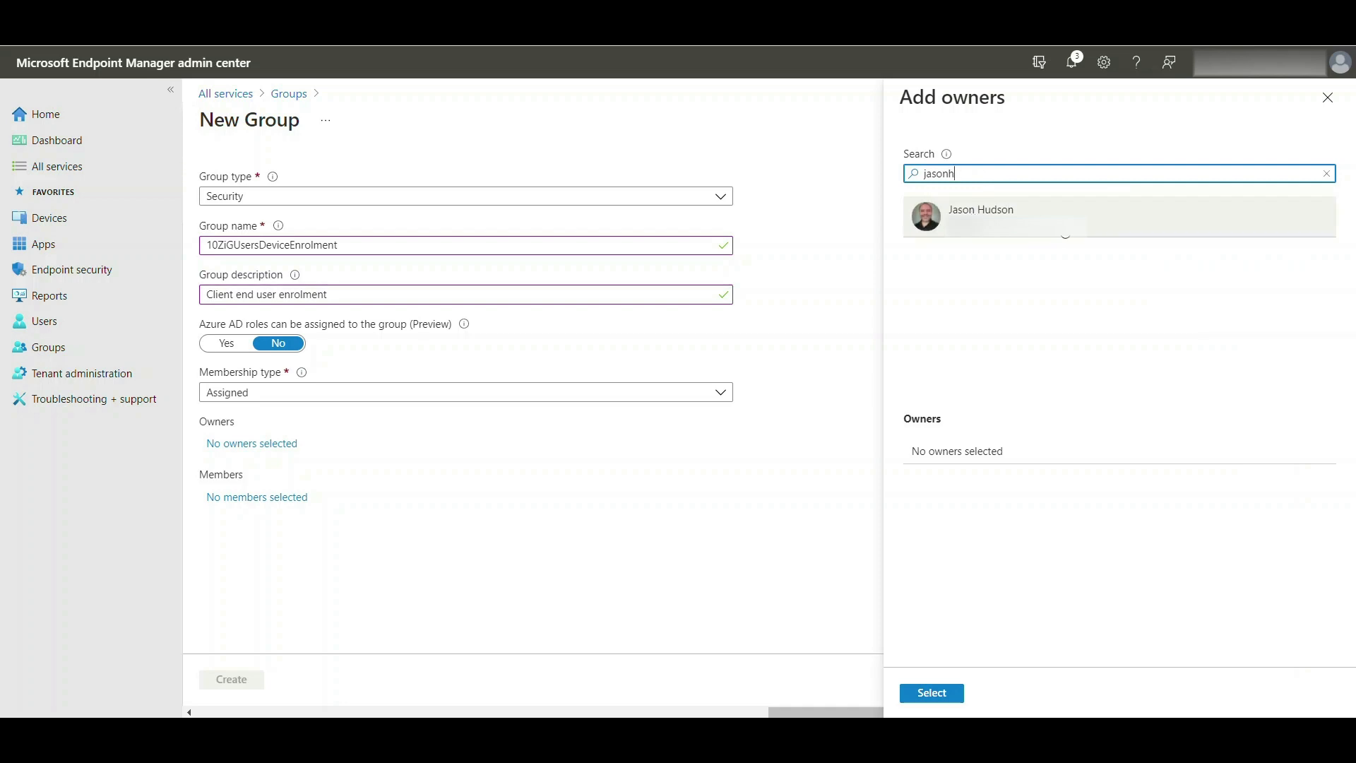
click(1066, 233)
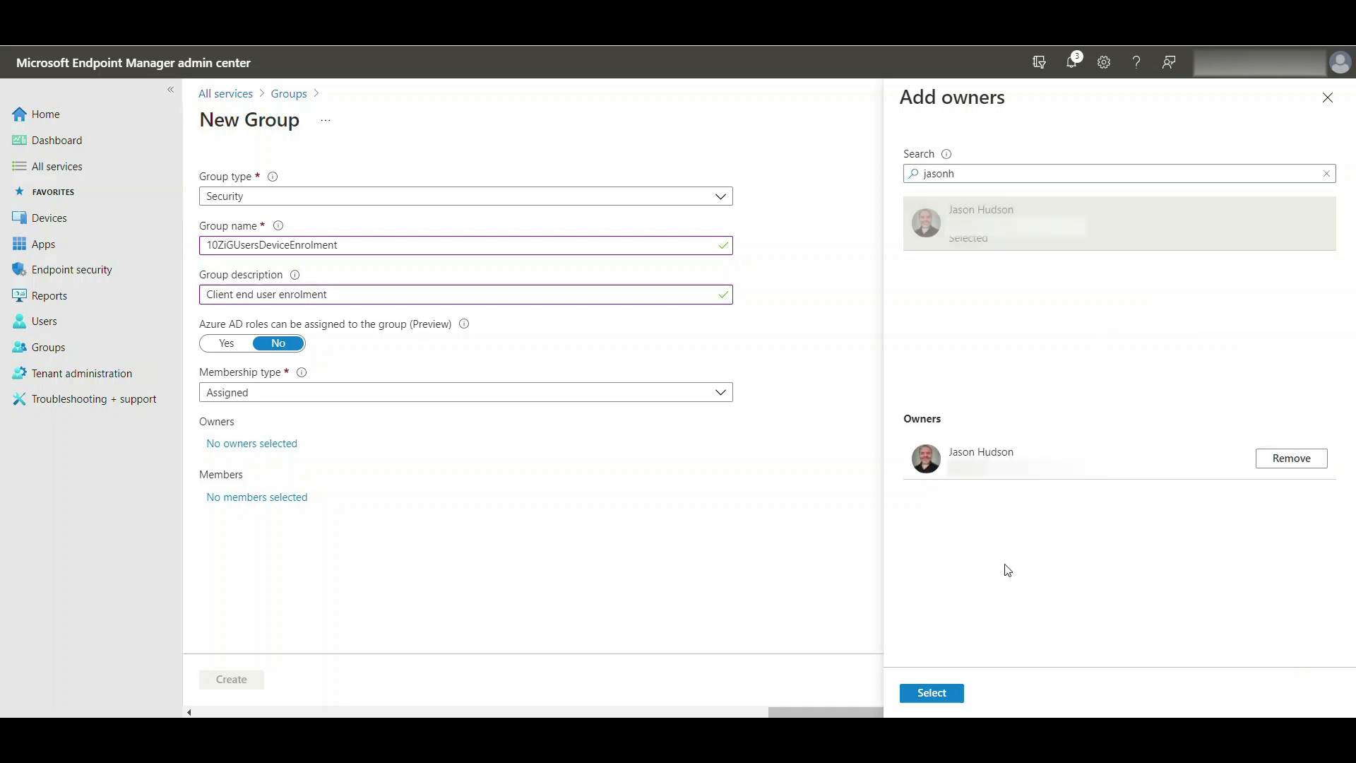
click(932, 693)
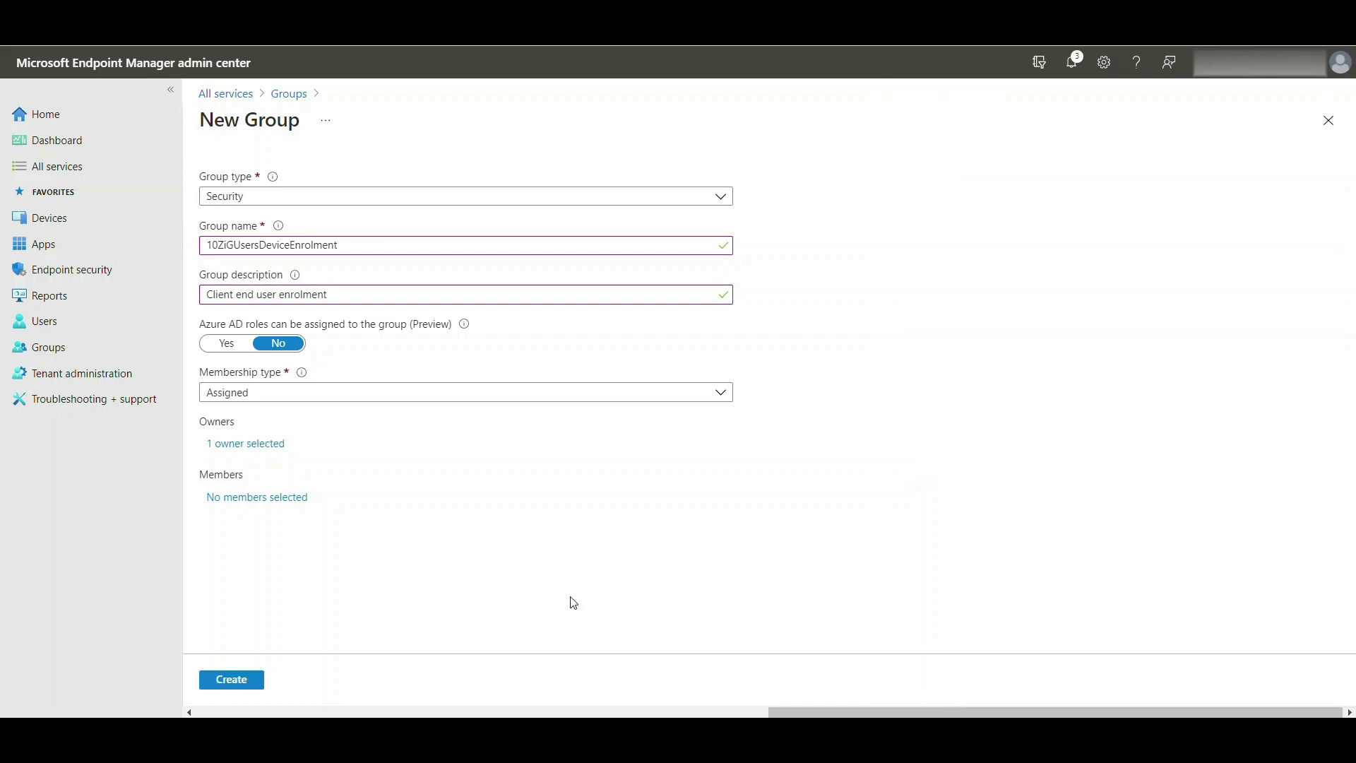
Add the same user account as a member and create the 10ZiGUsersDeviceEnrolment group.
click(304, 501)
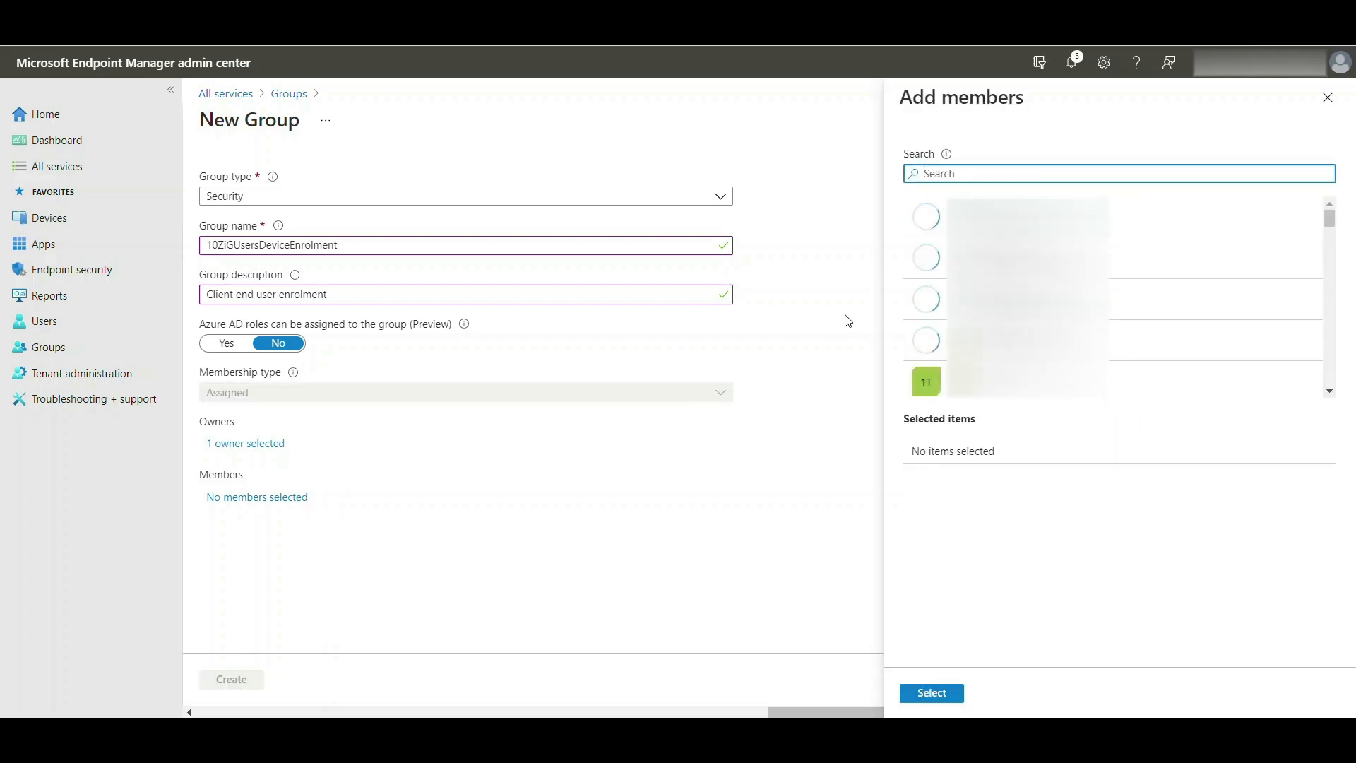
text(jasonh)
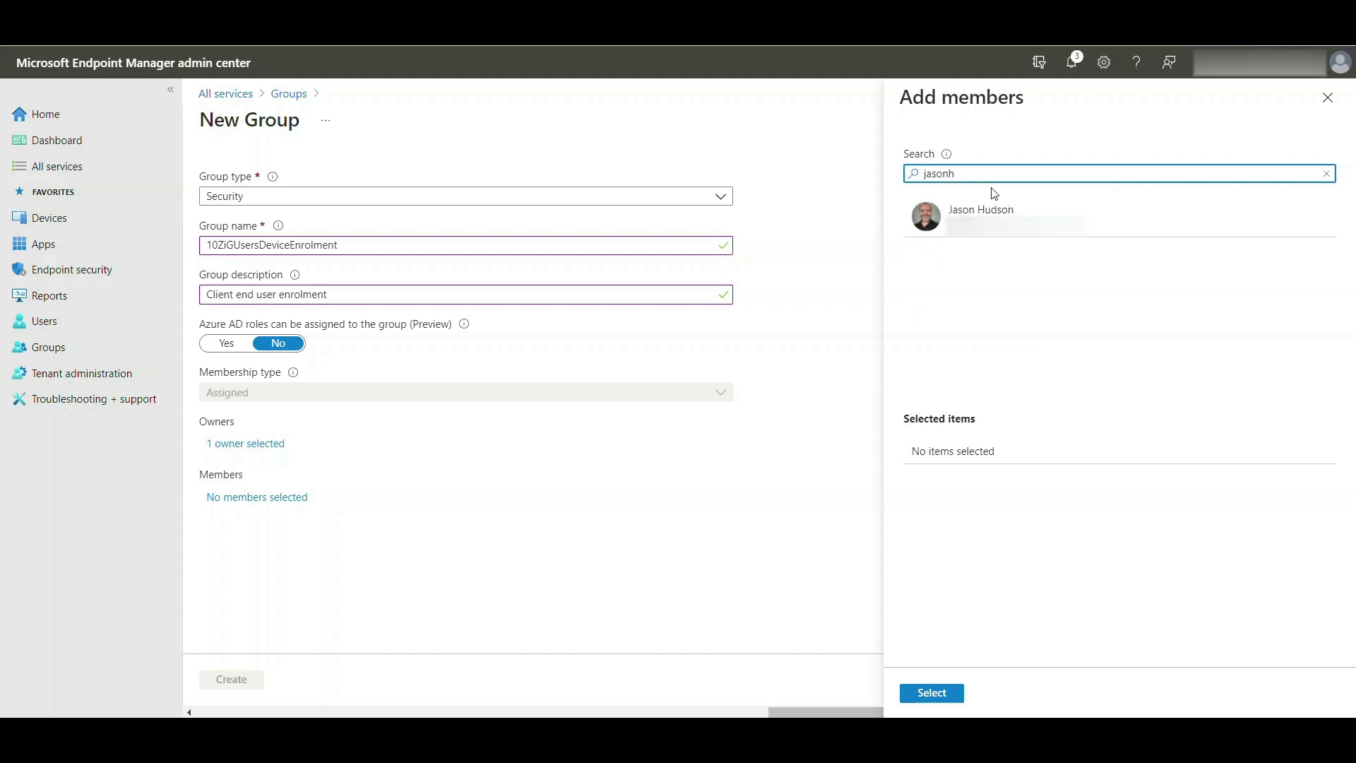
click(1113, 226)
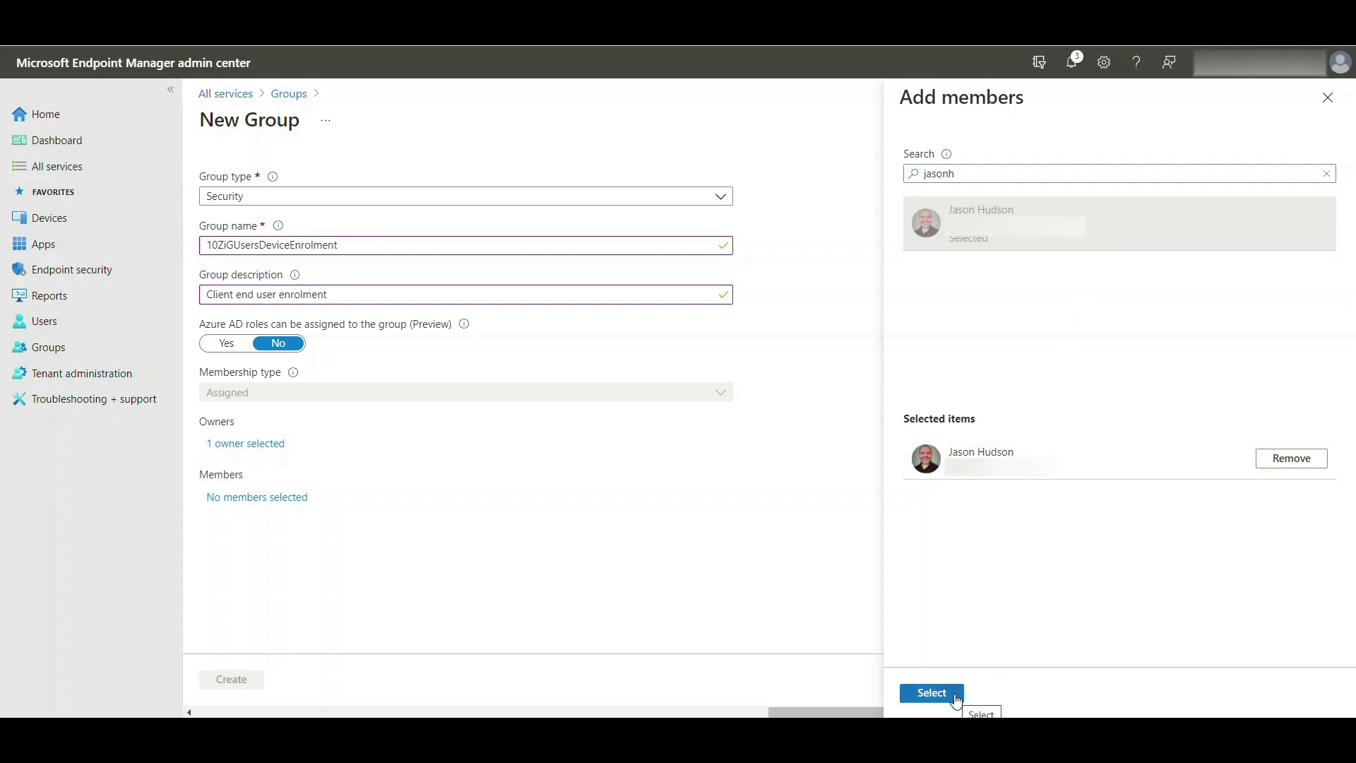
click(933, 692)
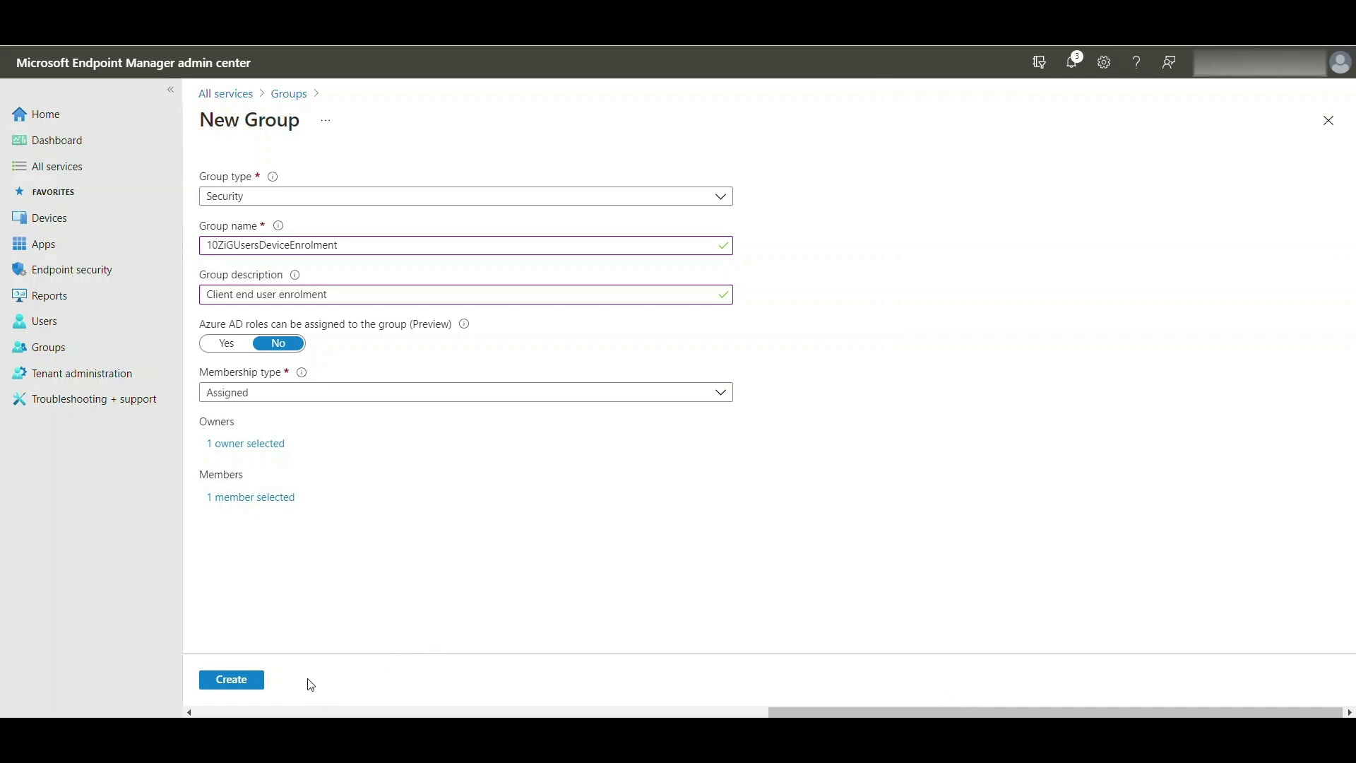
click(250, 691)
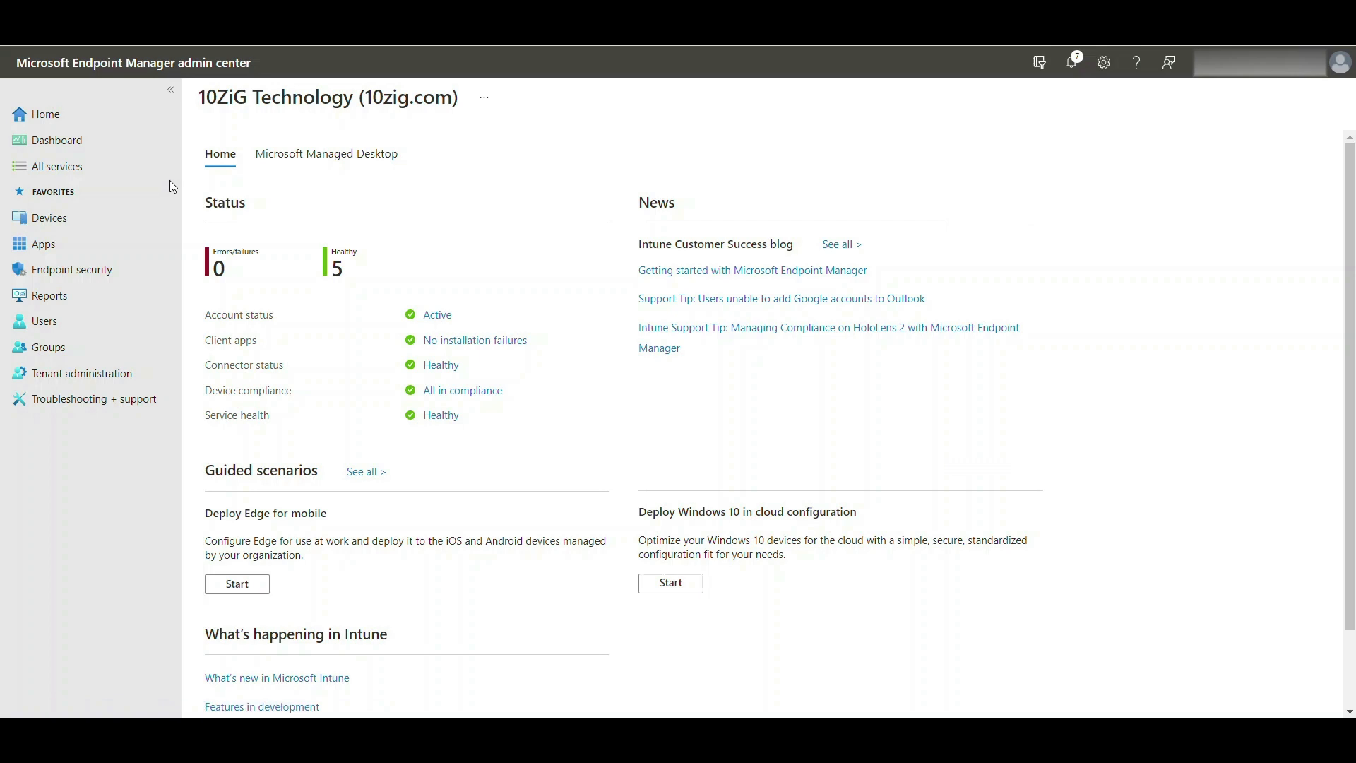
Start another new group from the Groups service with Security as its group type.
click(152, 169)
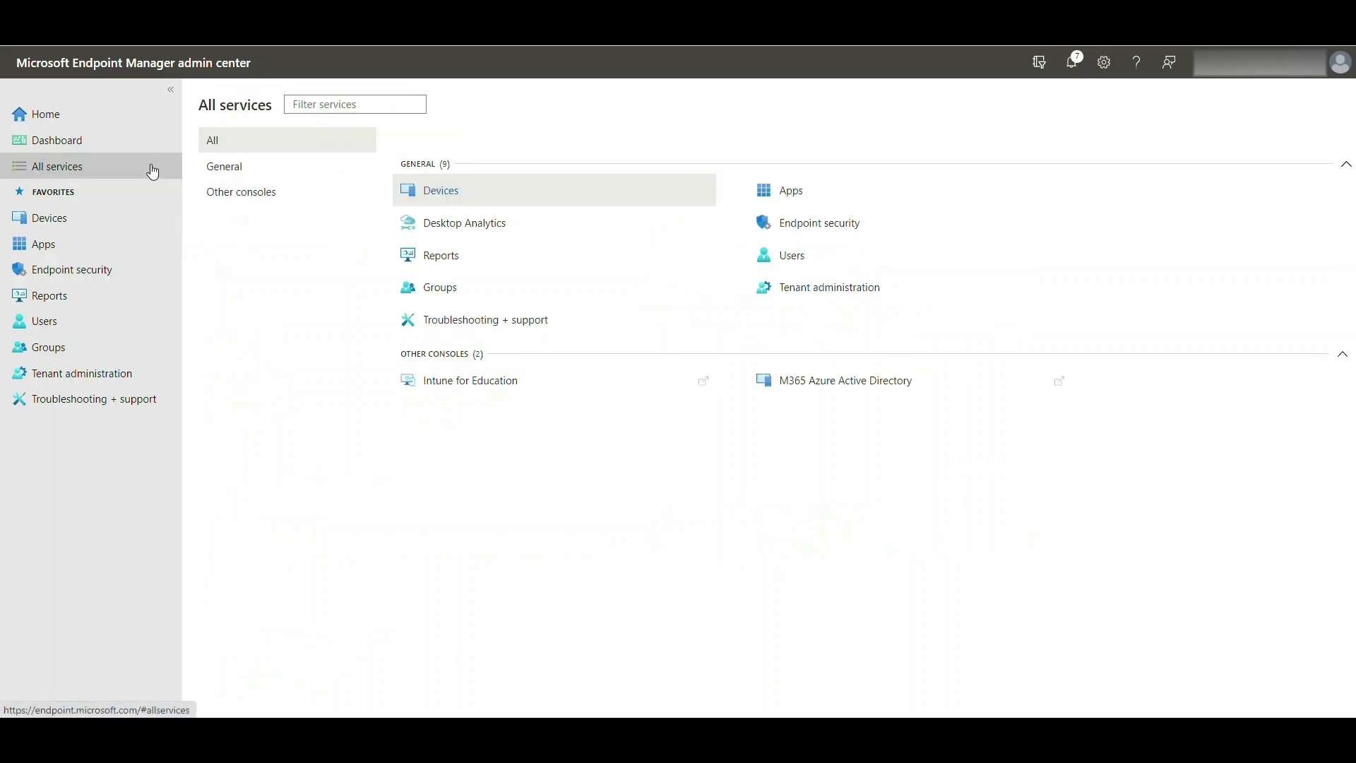
click(490, 294)
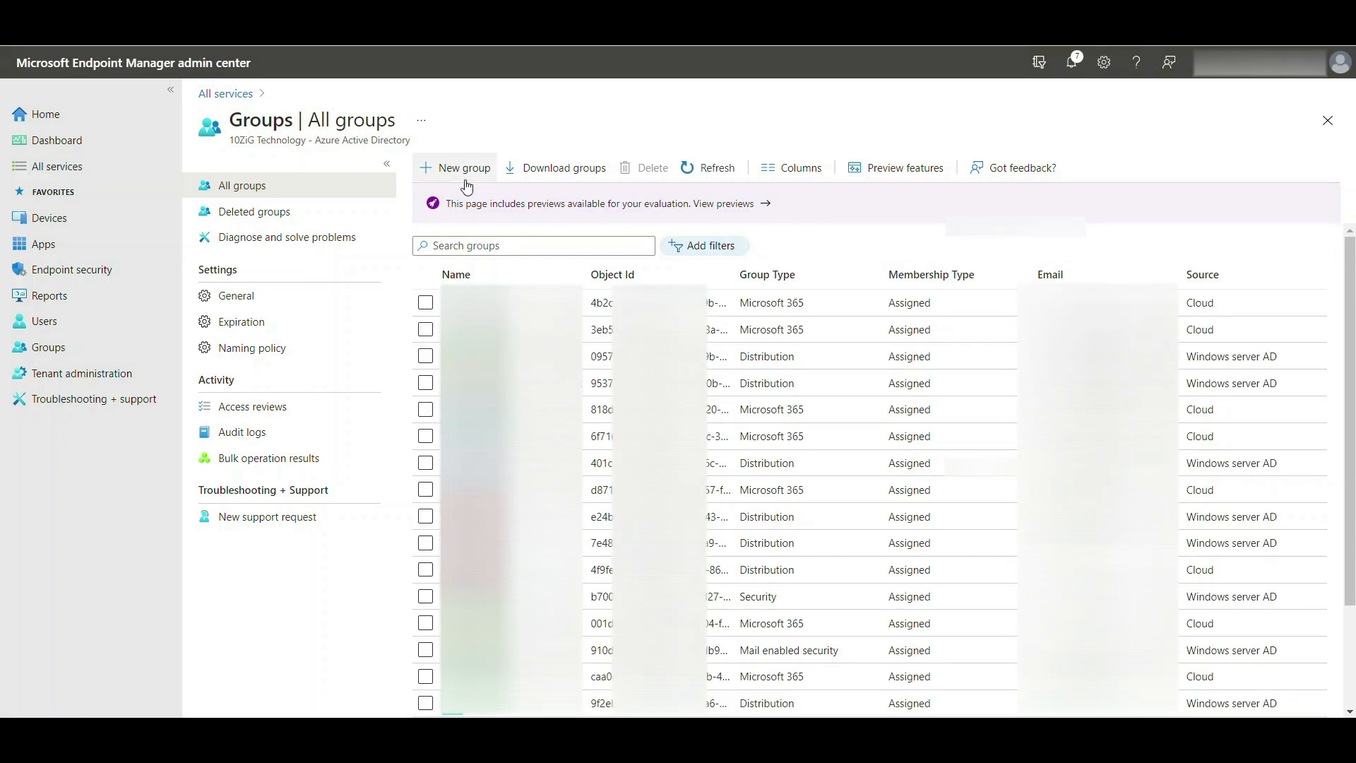
click(466, 173)
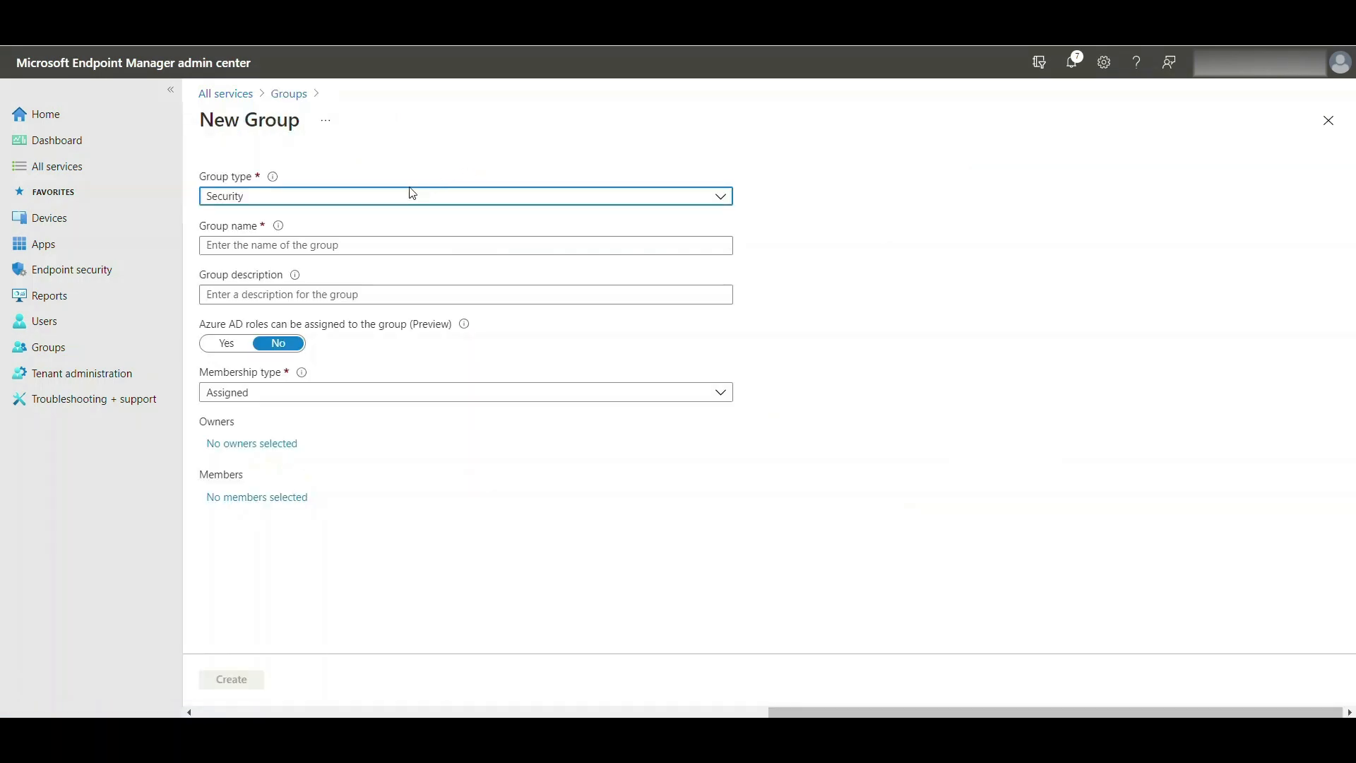
click(722, 199)
click(648, 219)
Name the group 10ZiGDevices, describe it as "Client end enrolled devices" and set its membership type to Dynamic Device.
click(498, 247)
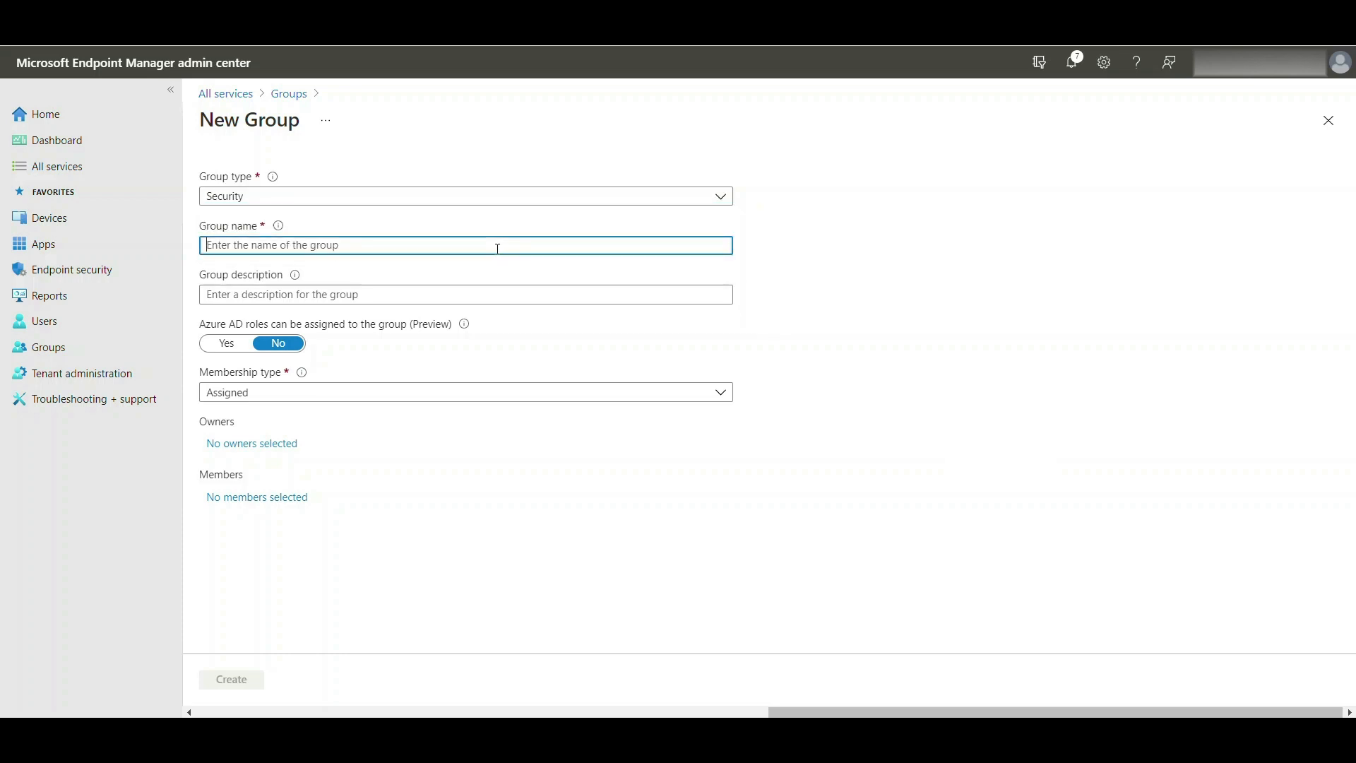
text(10ZiGDevices)
click(380, 297)
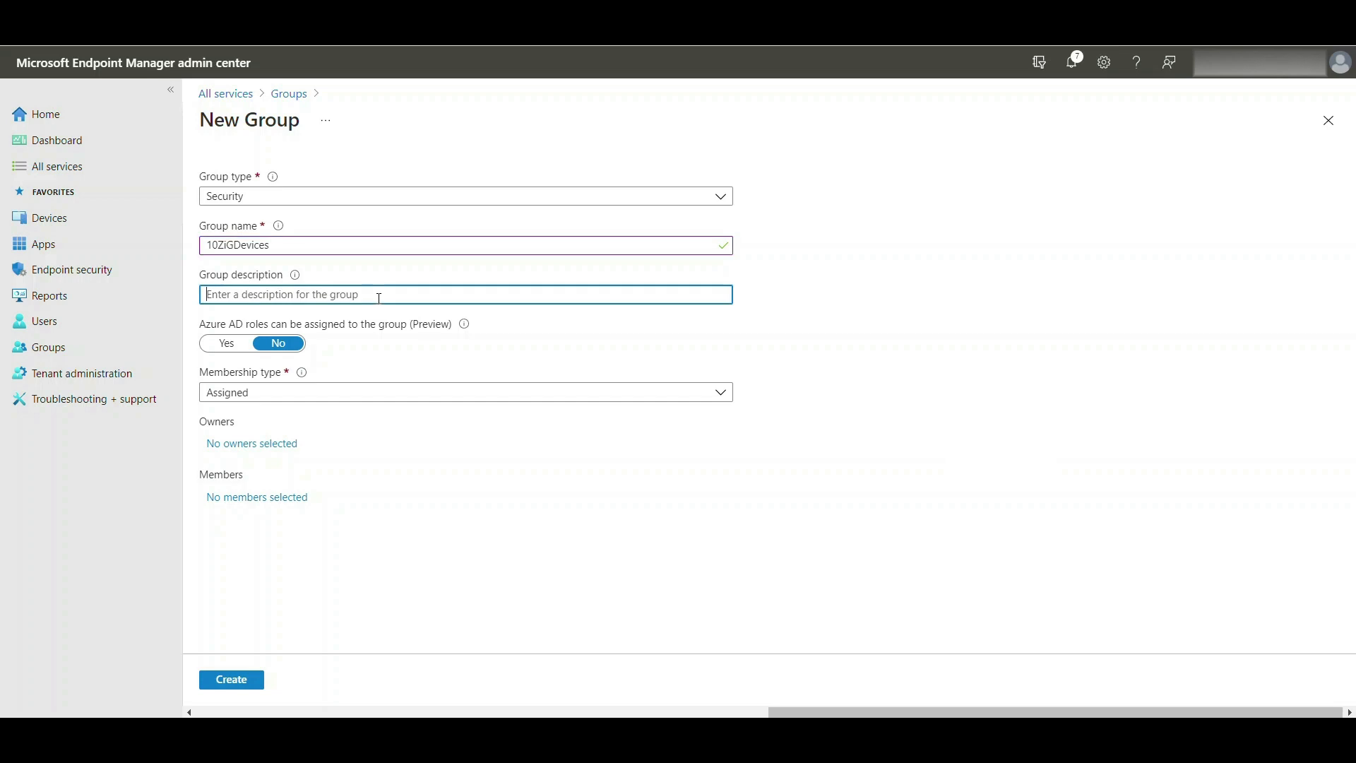
text(Client end enrolled devices)
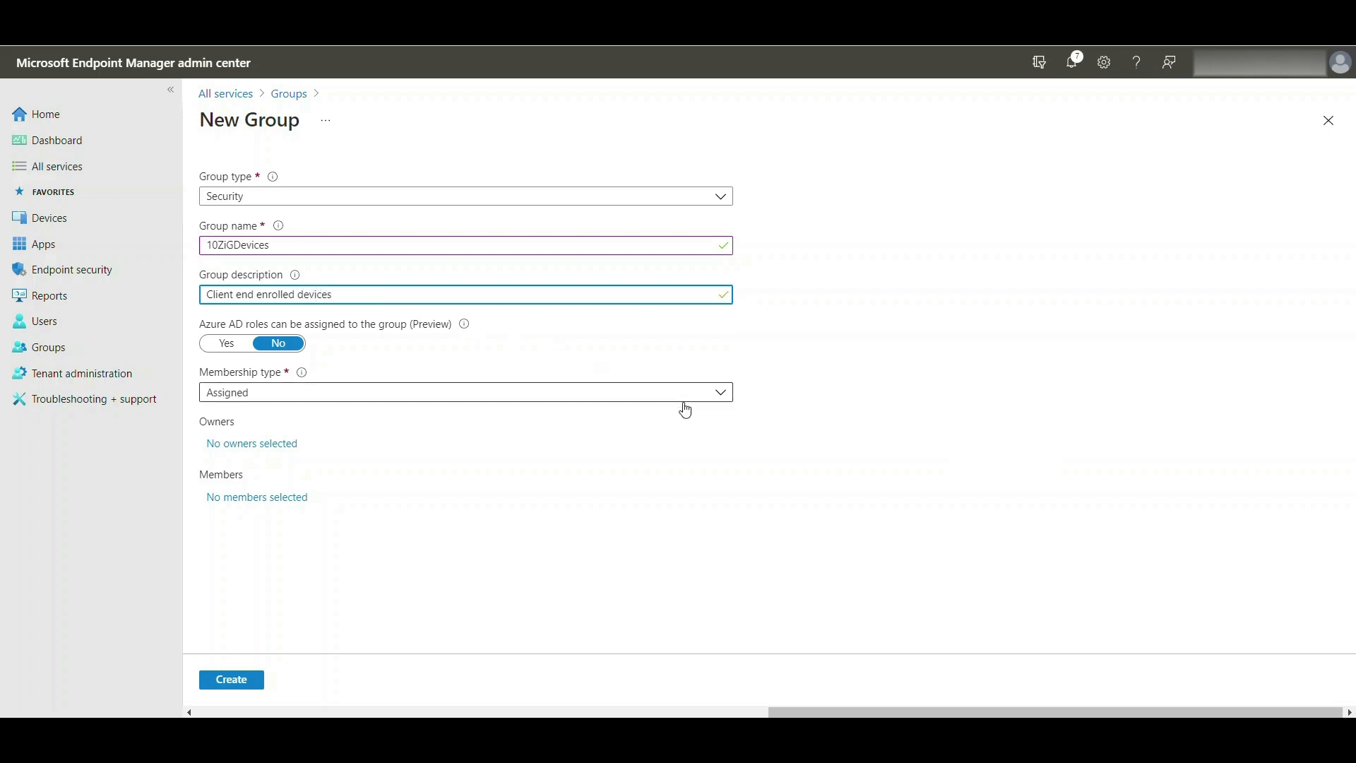
click(726, 400)
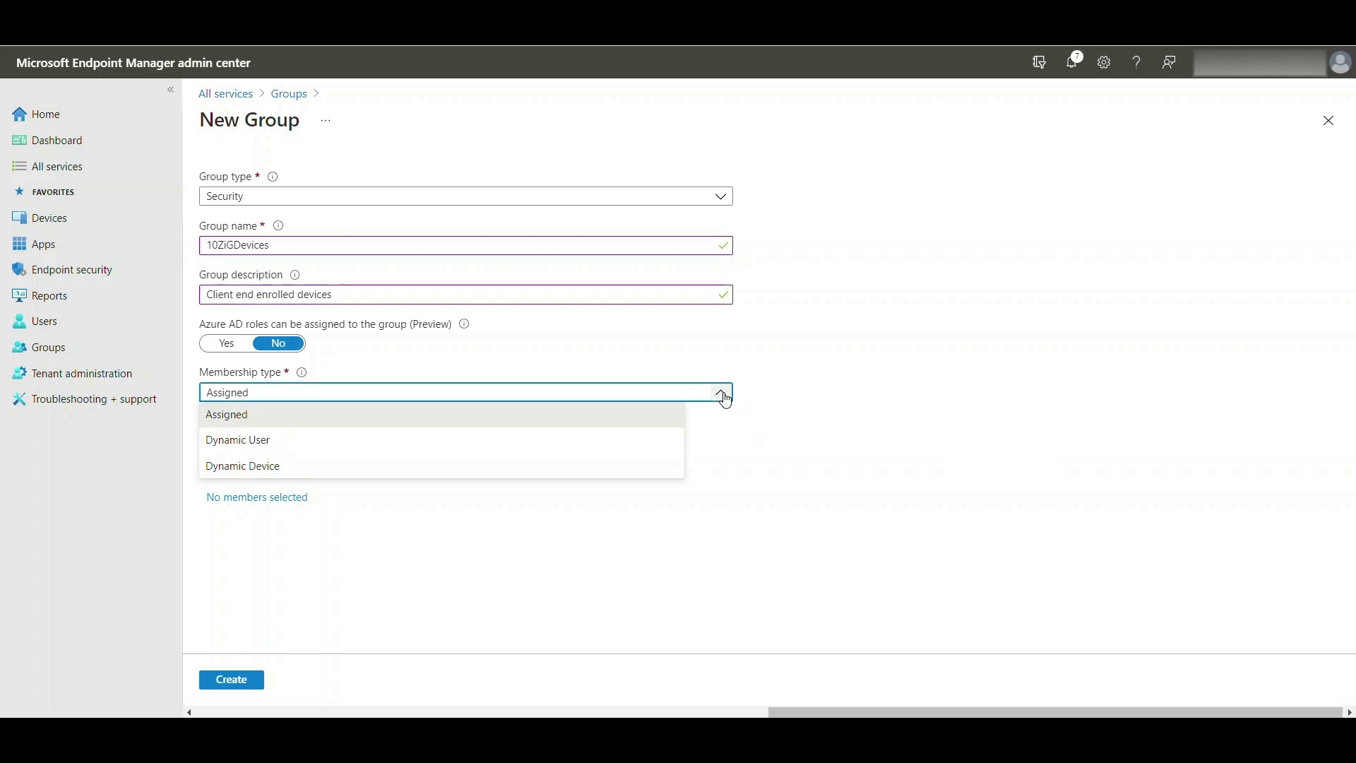
click(598, 467)
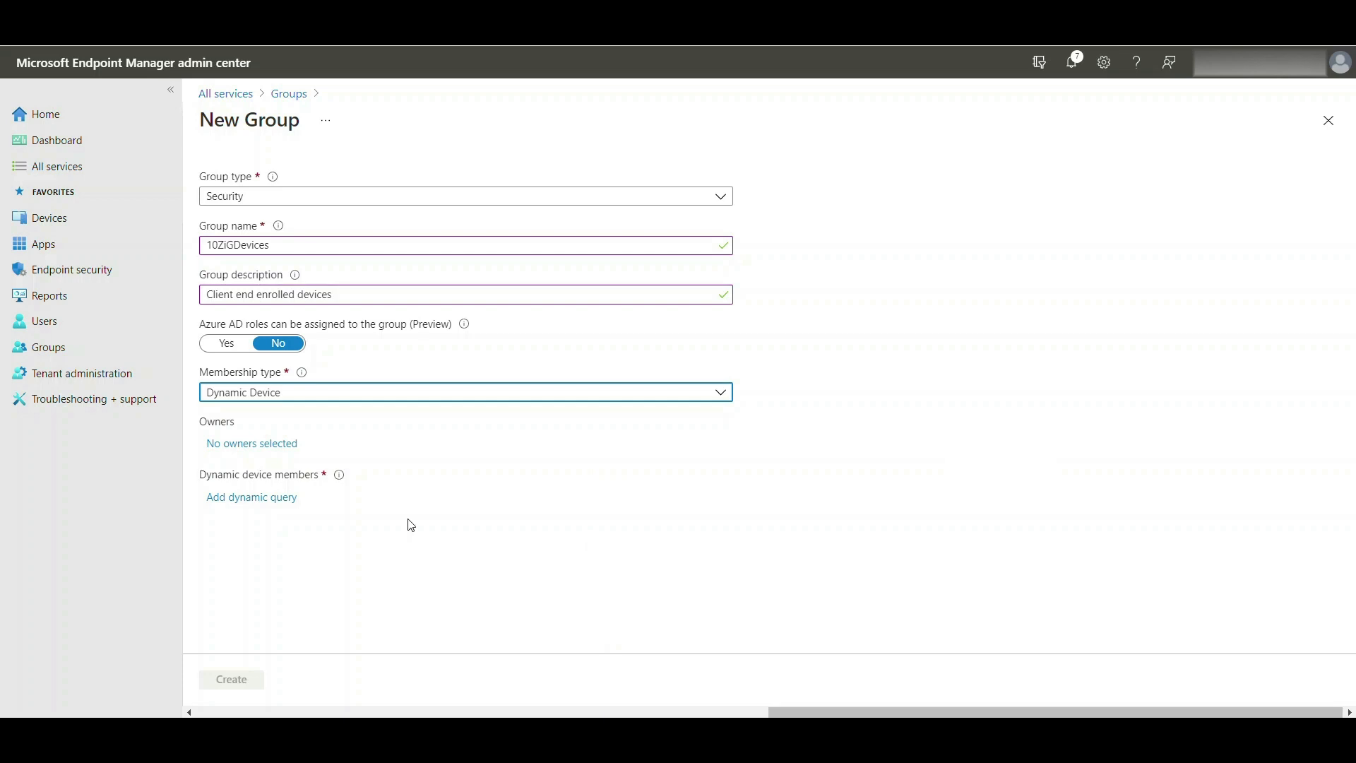
Search for the administrator's user account and assign it as owner of the 10ZiGDevices group.
click(281, 445)
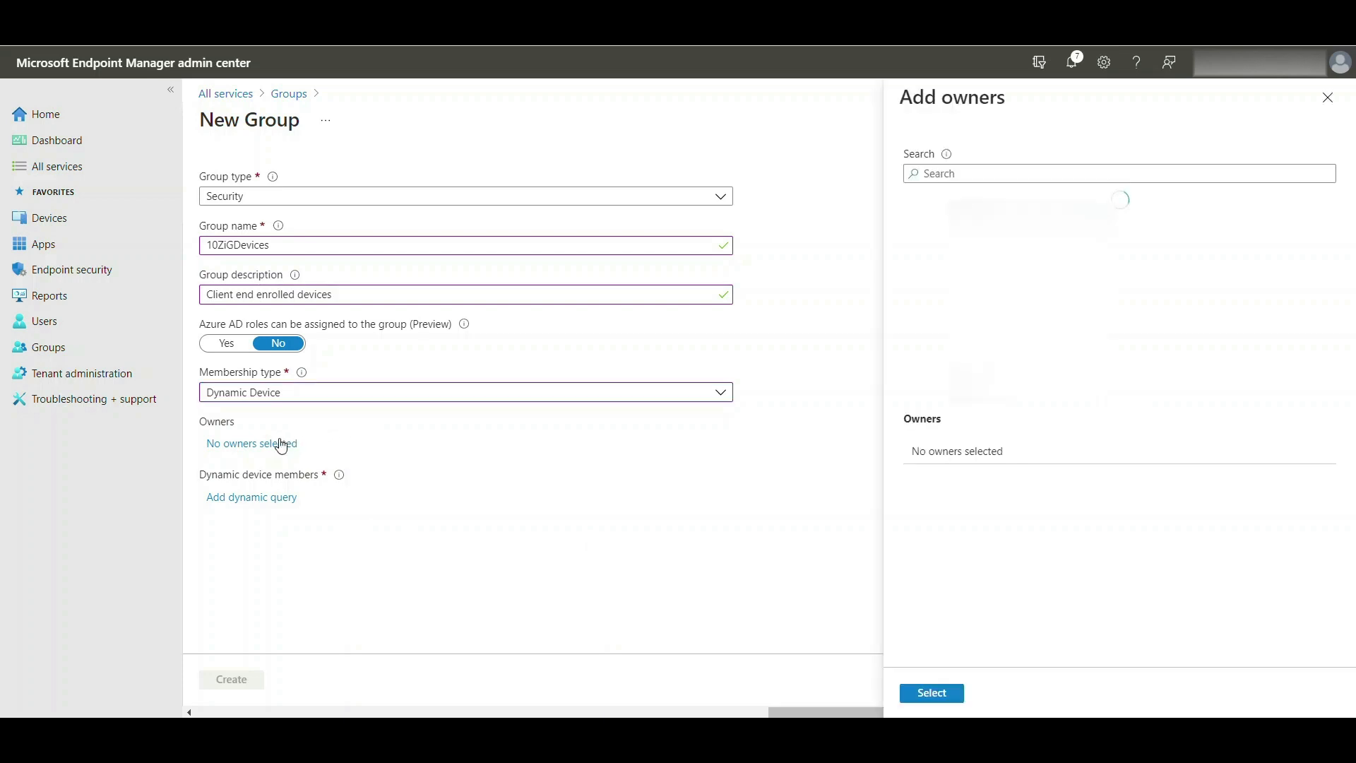
text(jason)
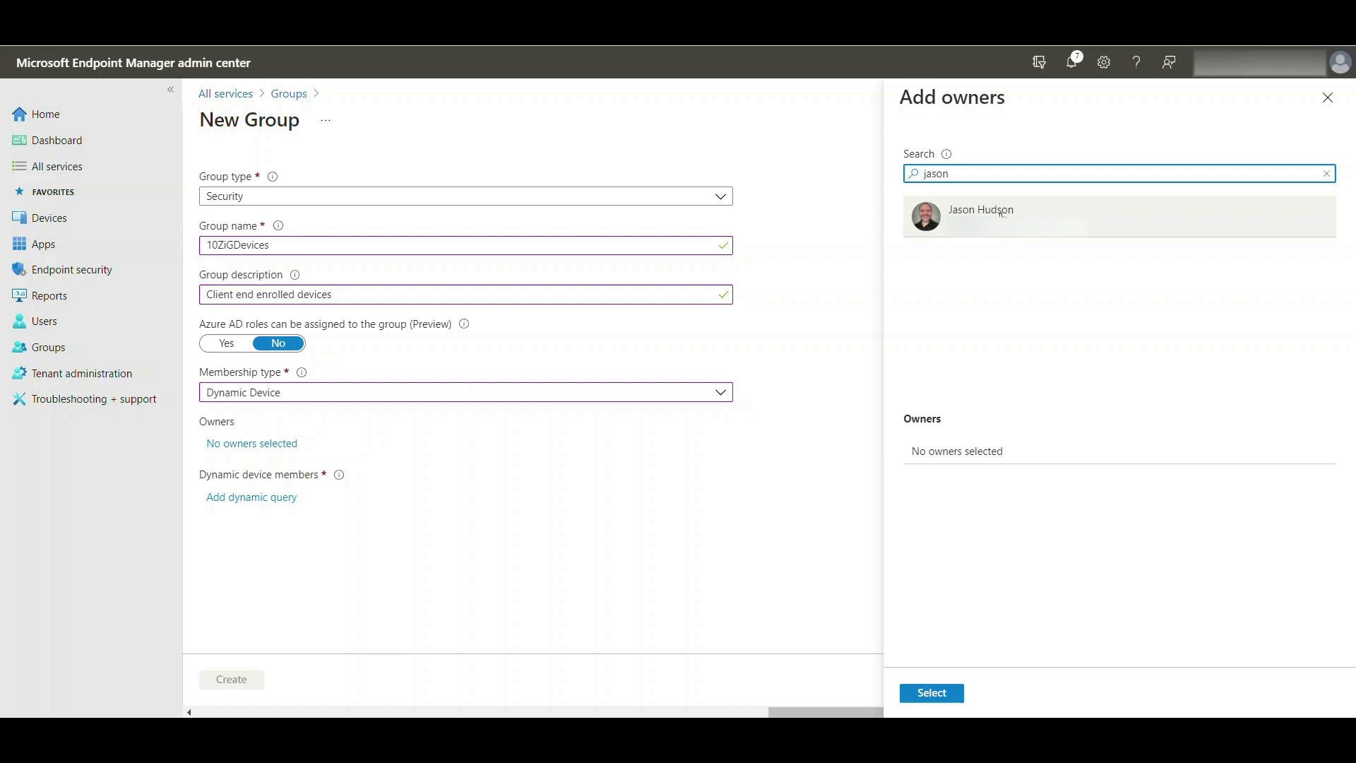
click(1001, 212)
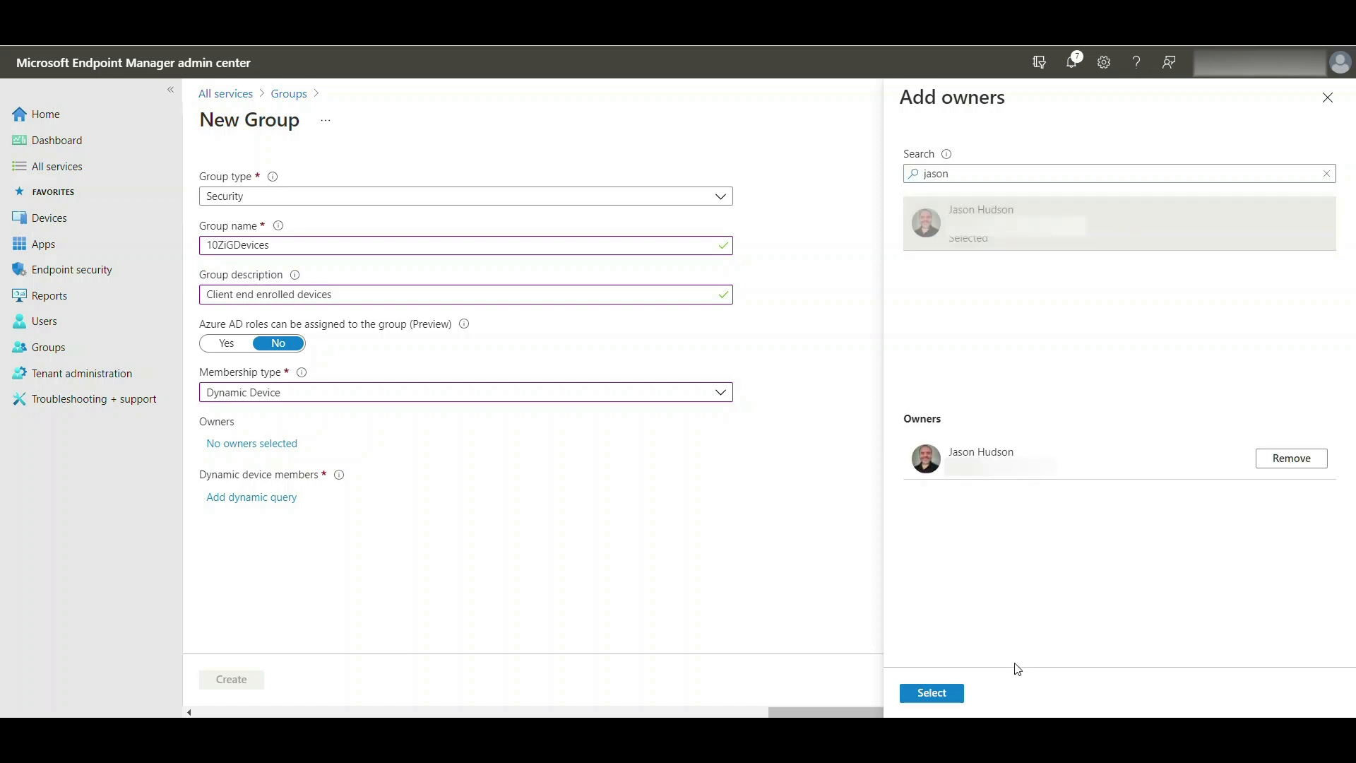
click(955, 694)
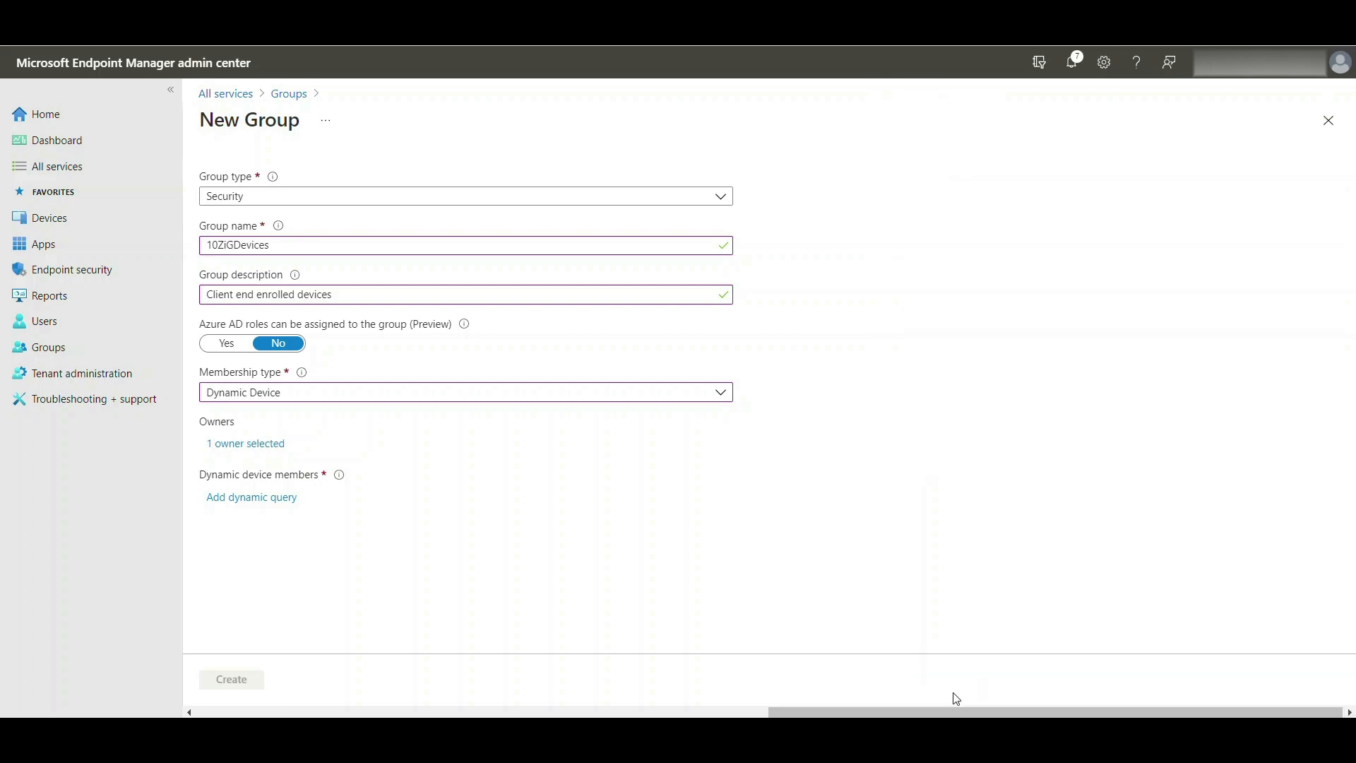
Define a dynamic device membership expression where displayName Starts With DESKTOP-L0C.
click(294, 500)
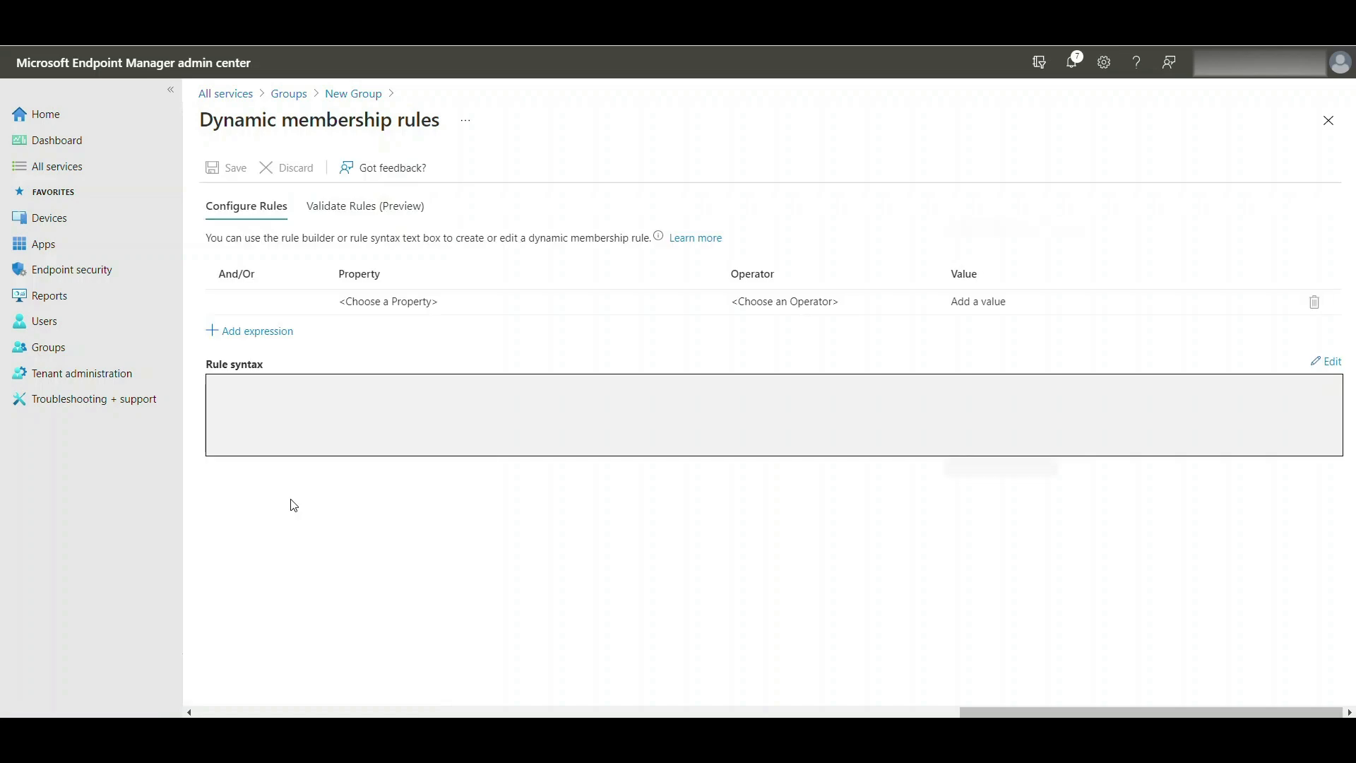
mouse_move(644, 309)
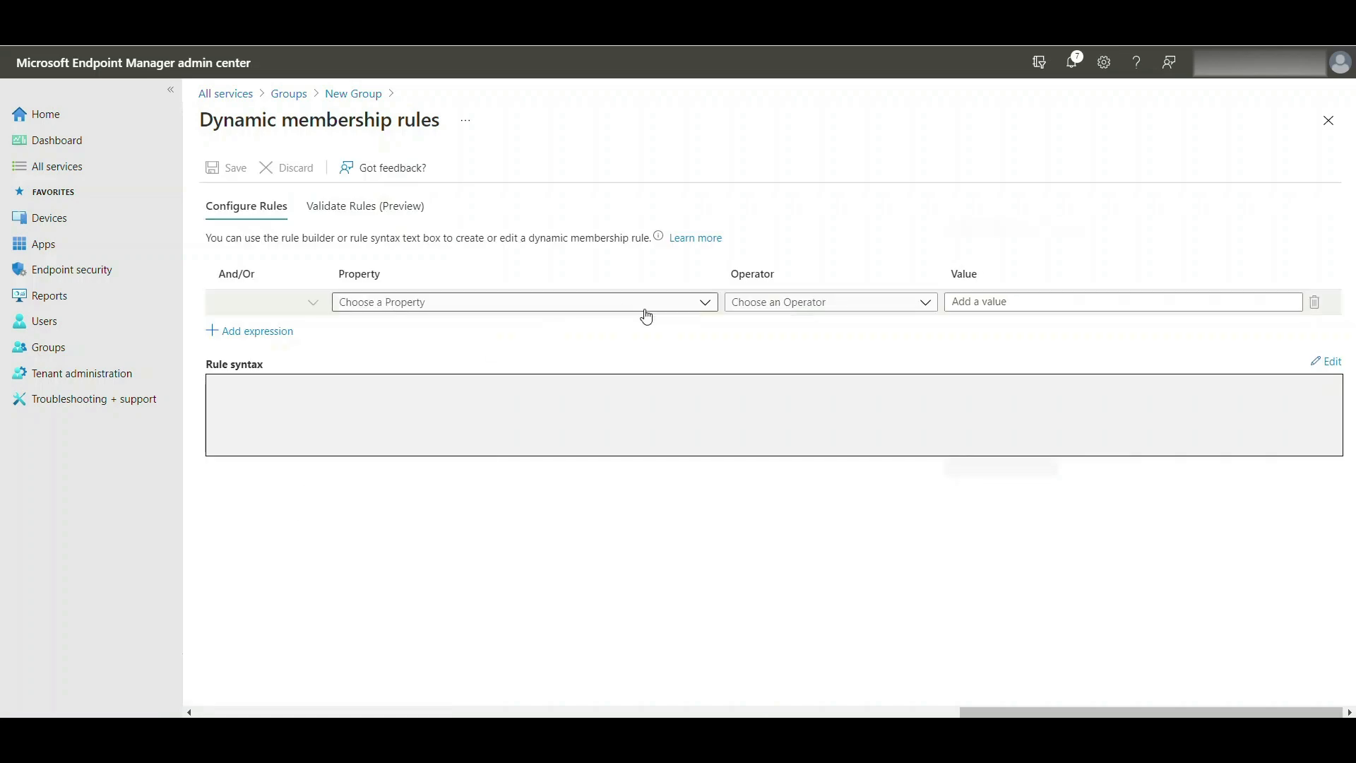
click(708, 309)
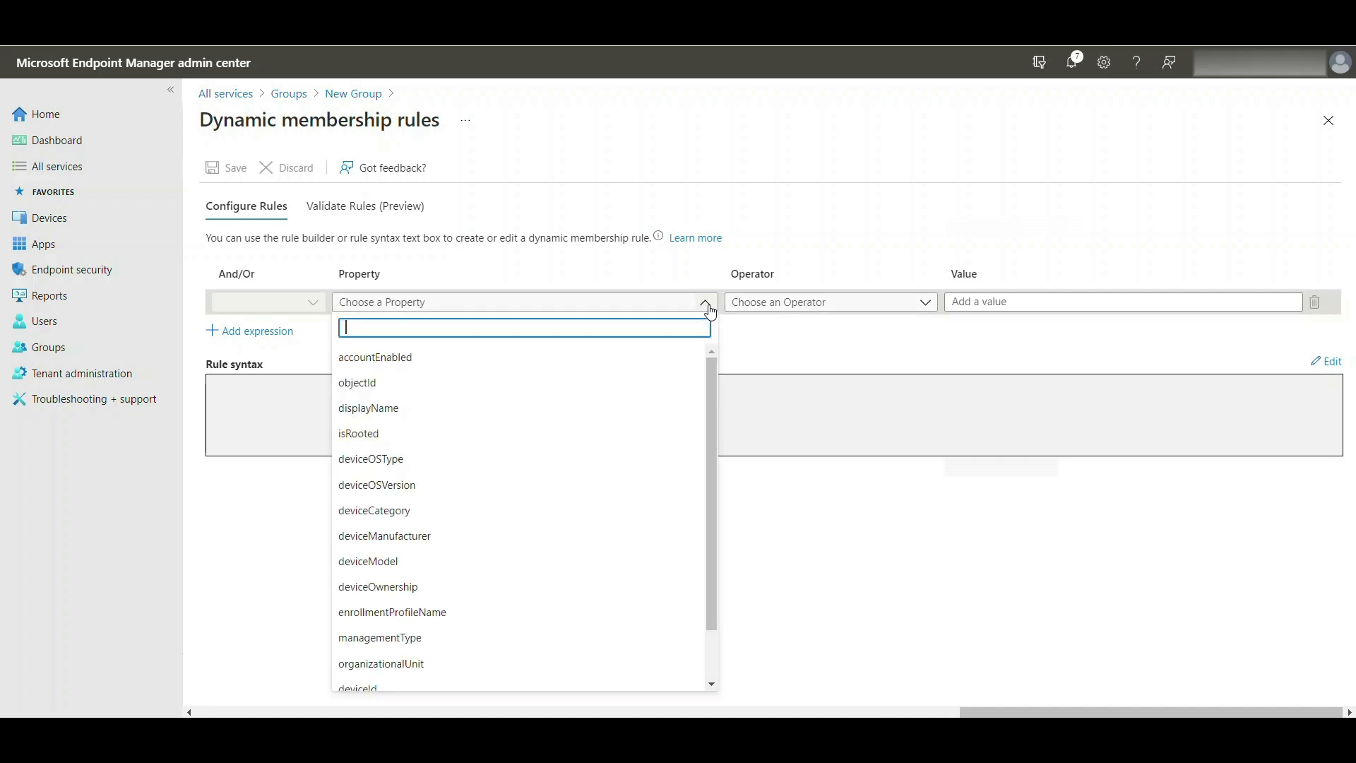
click(508, 409)
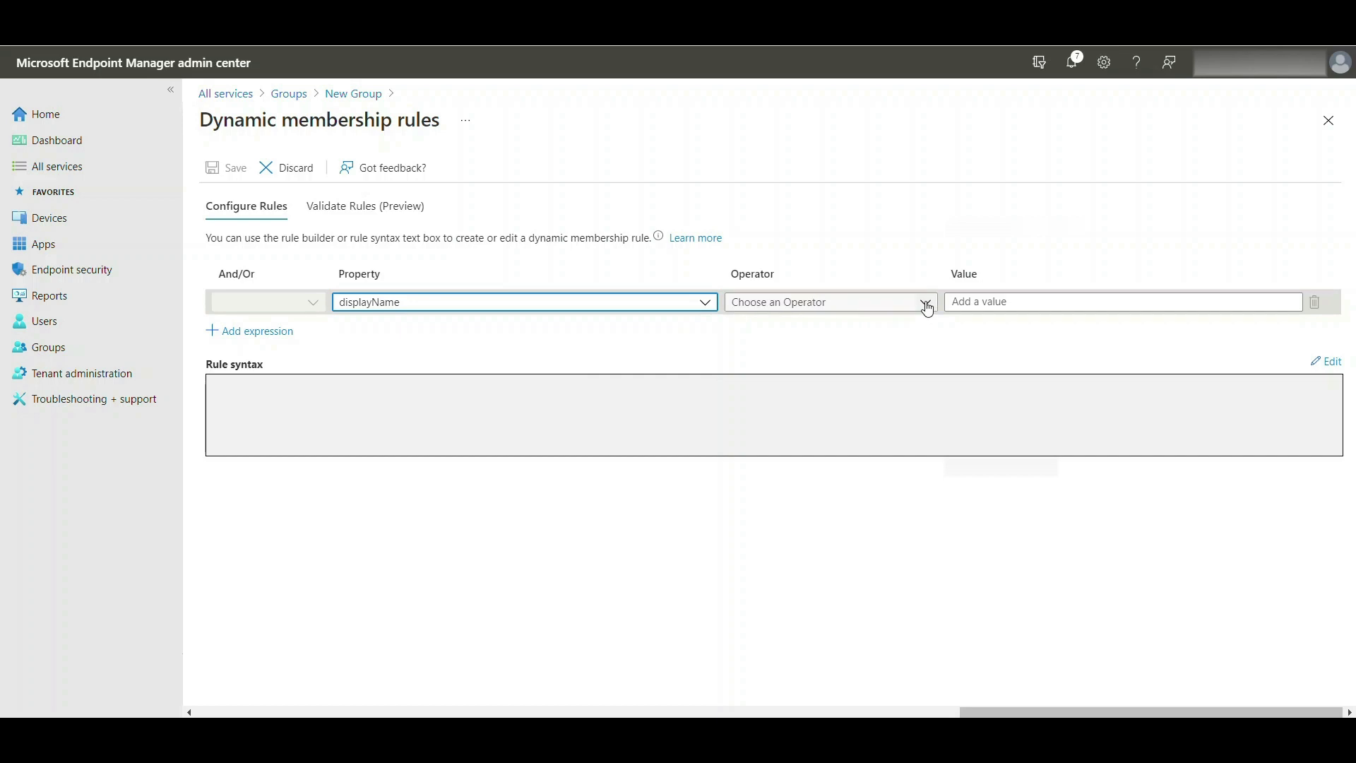
click(927, 309)
text(s)
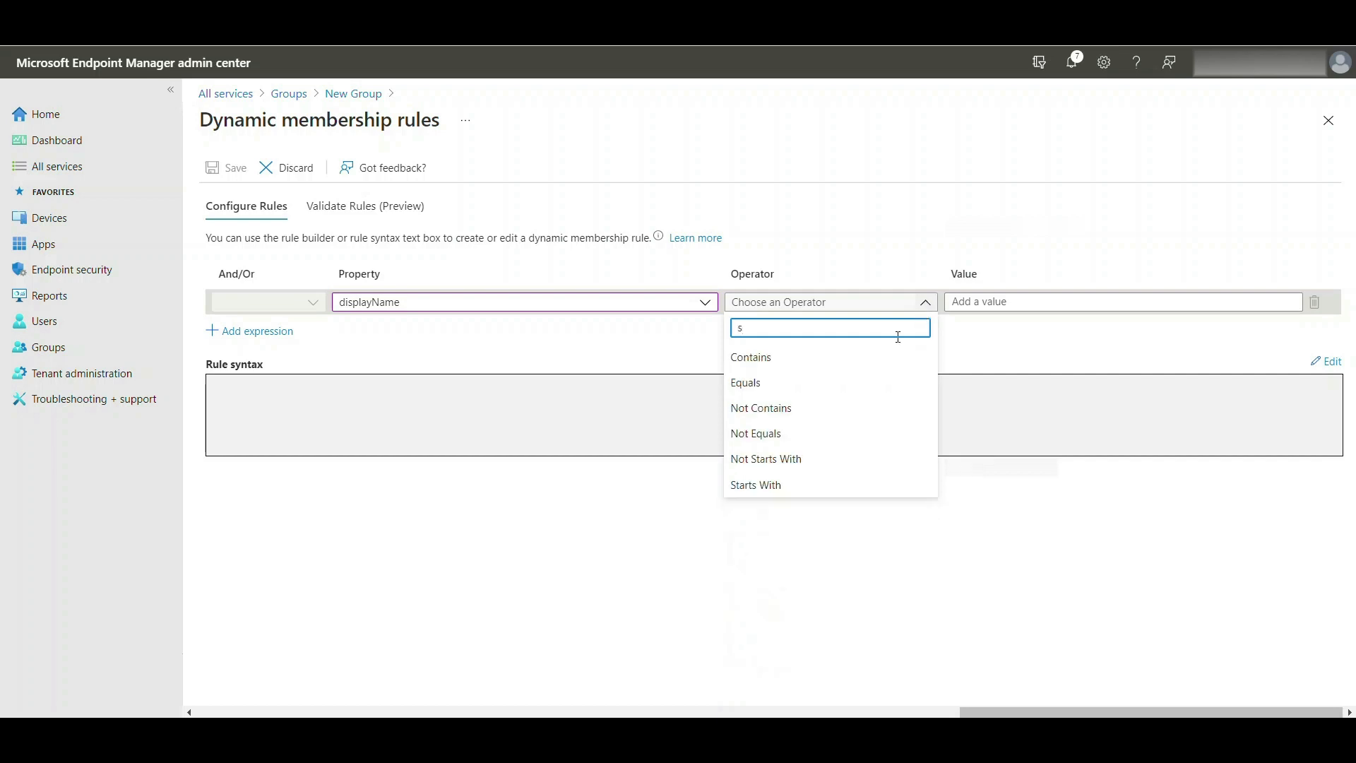
click(809, 487)
click(1271, 304)
text(DES)
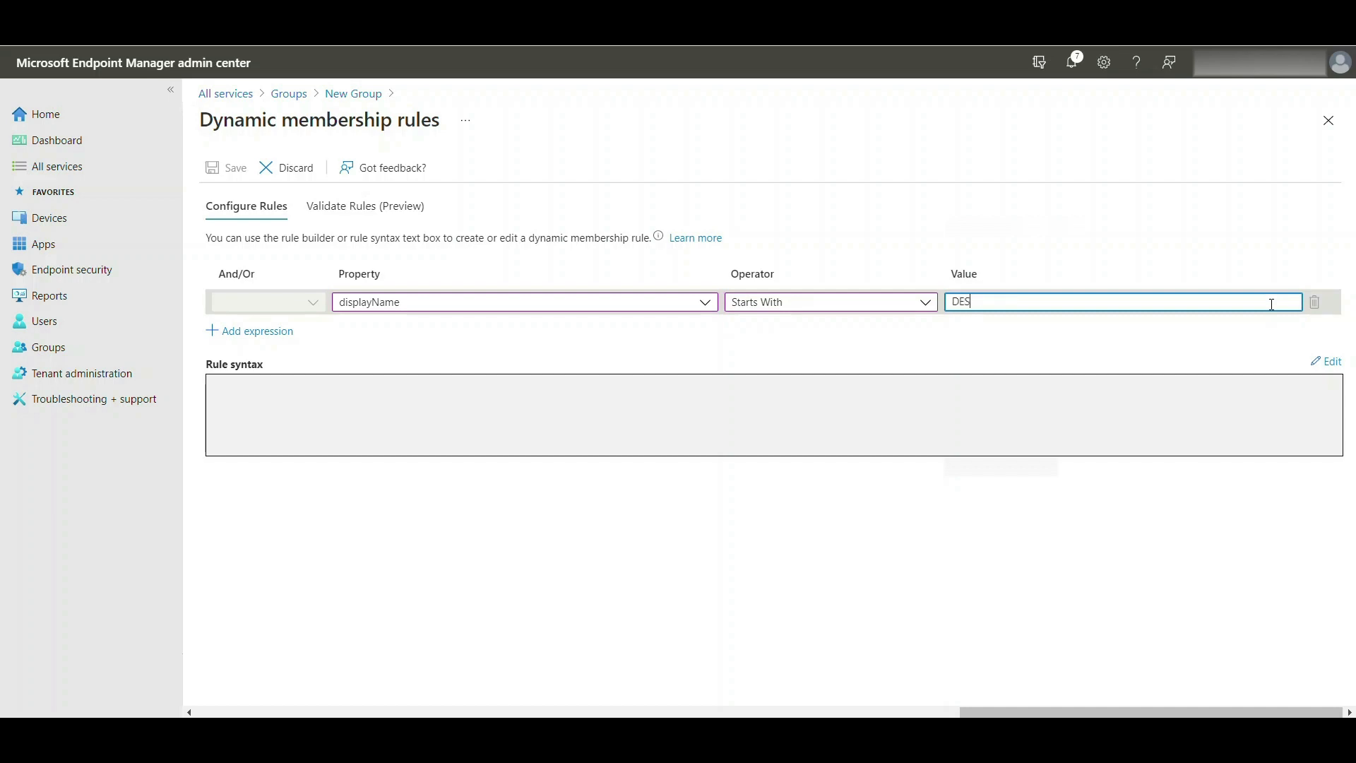
text(KTOP-L0C)
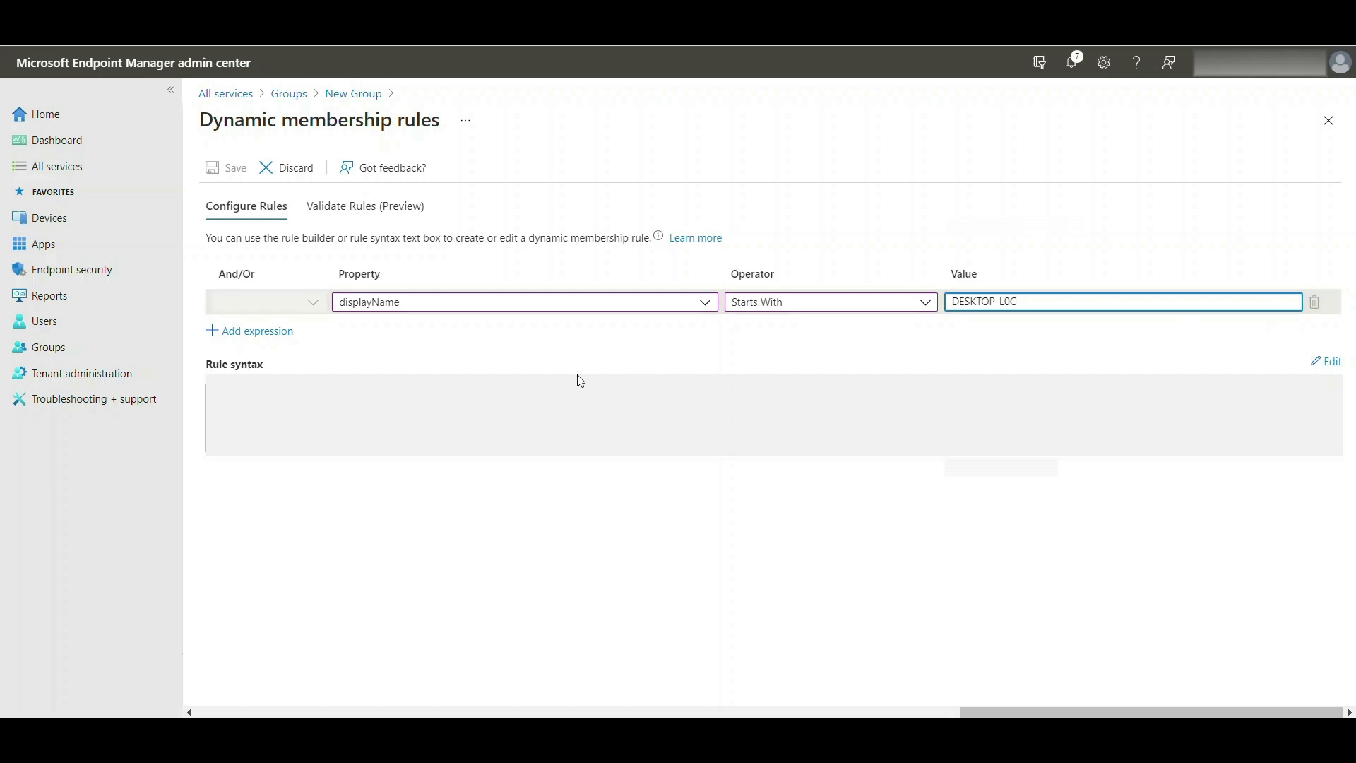
Commit the expression to the rule syntax, save the membership rule and create the 10ZiGDevices group.
click(287, 338)
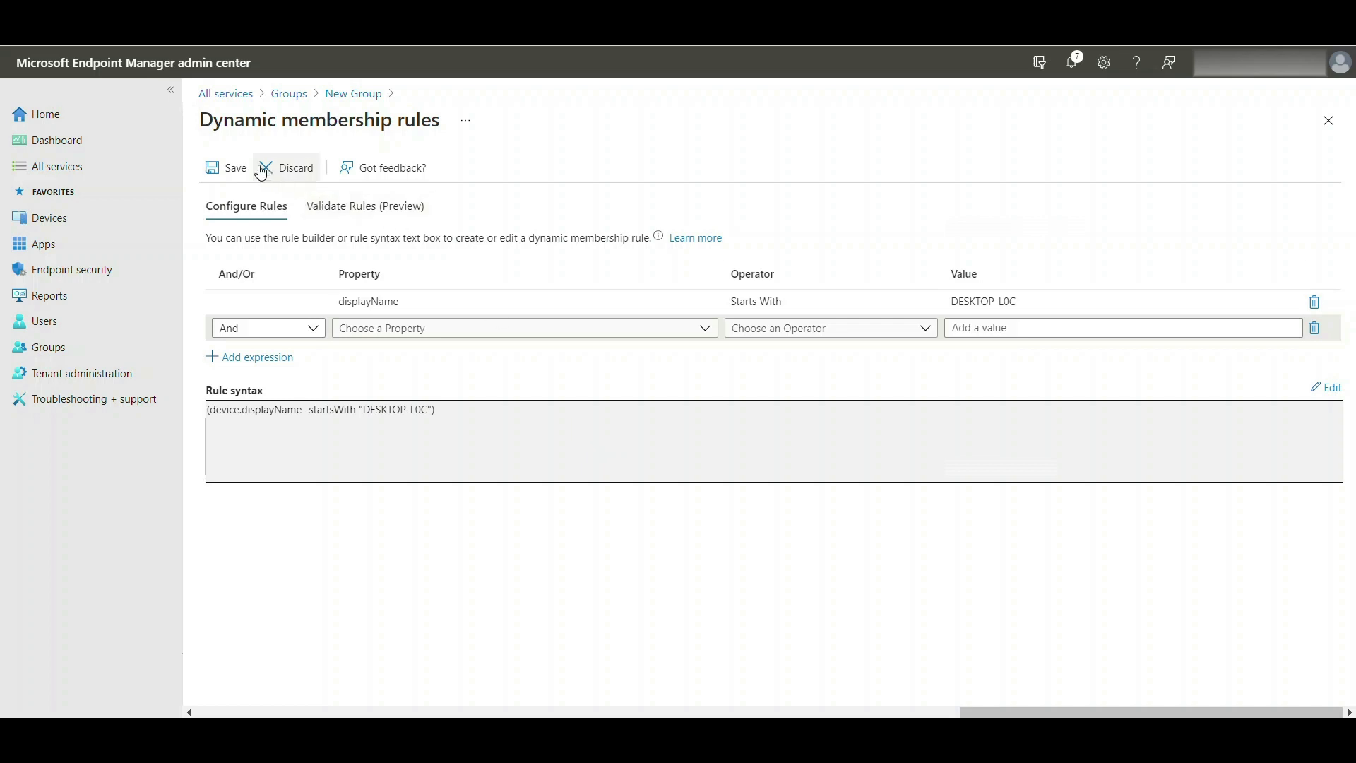
click(231, 168)
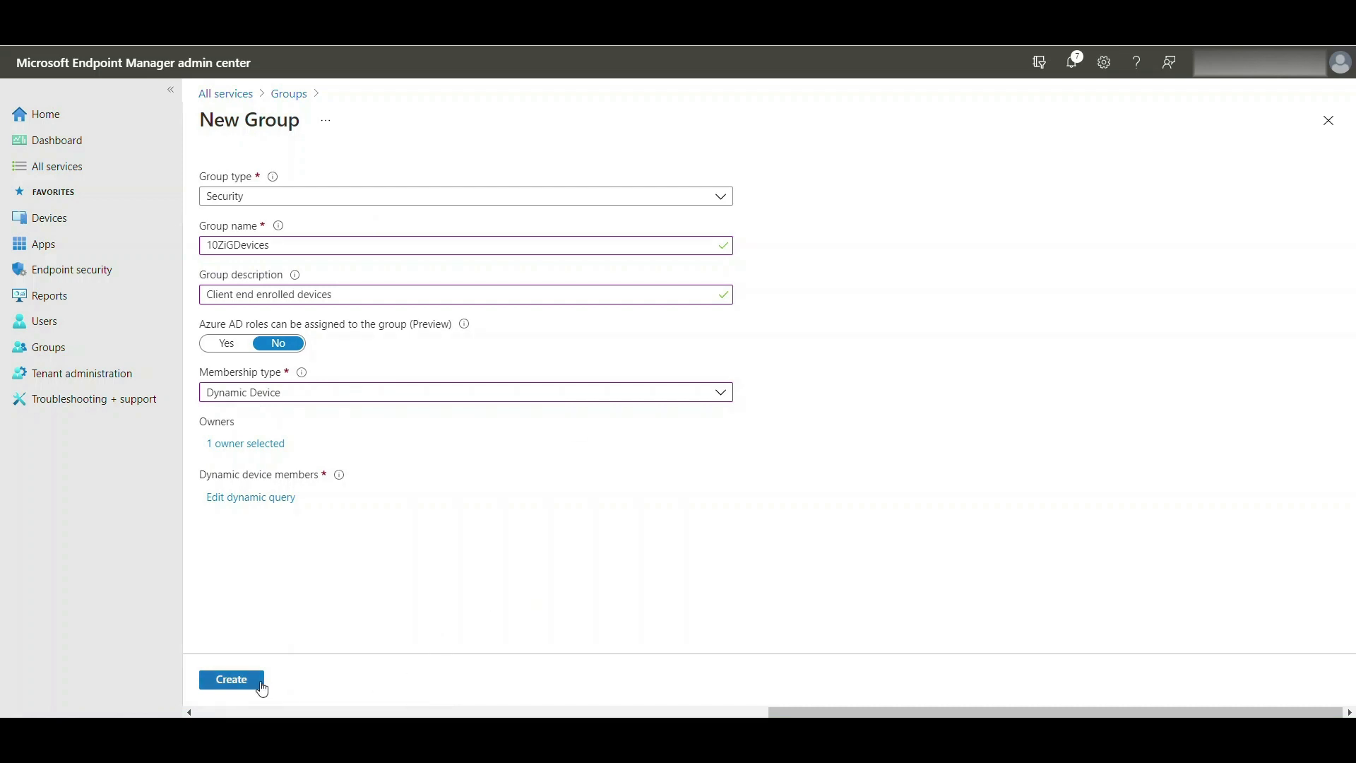
click(261, 682)
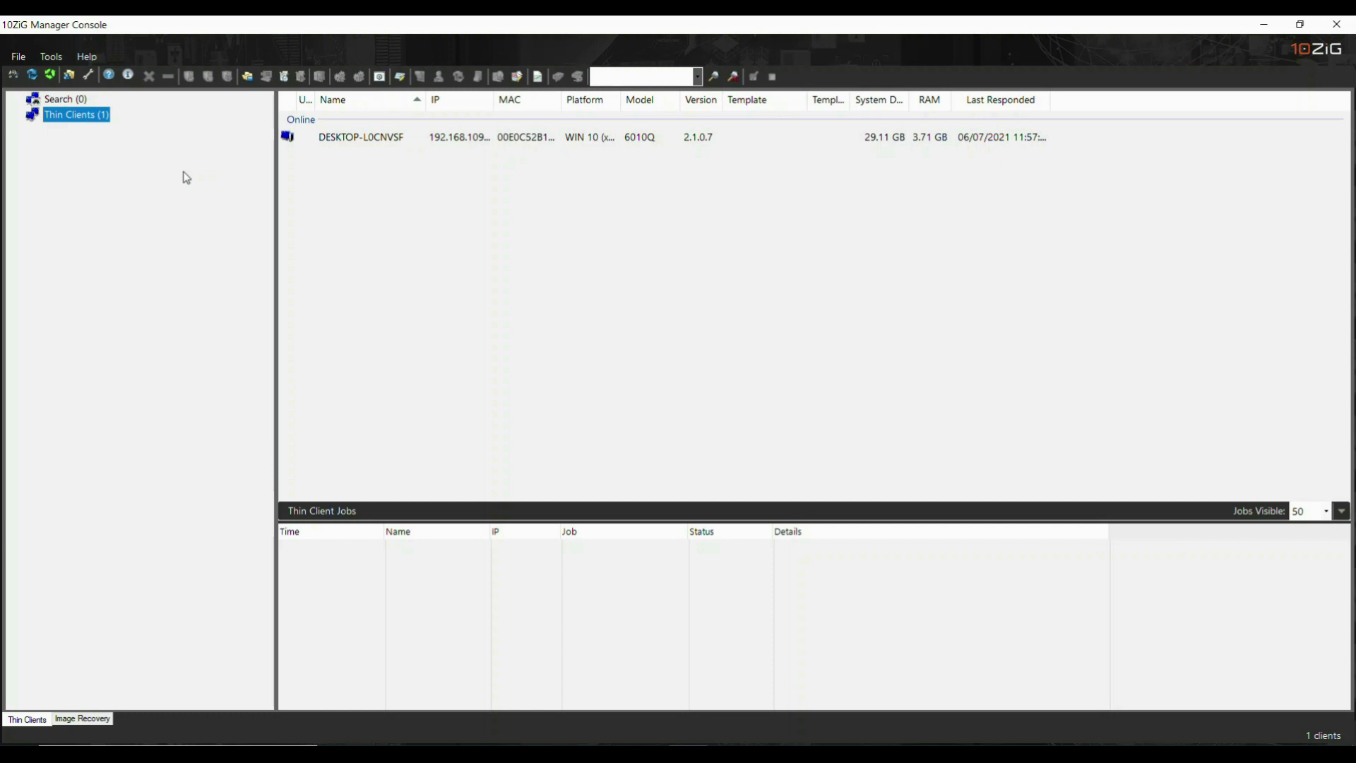
In 10ZiG Manager Console, start a new group under Thin Clients named 10ZiGDevices with the description "Devices starting with DESKTOP".
click(104, 120)
right_click(103, 121)
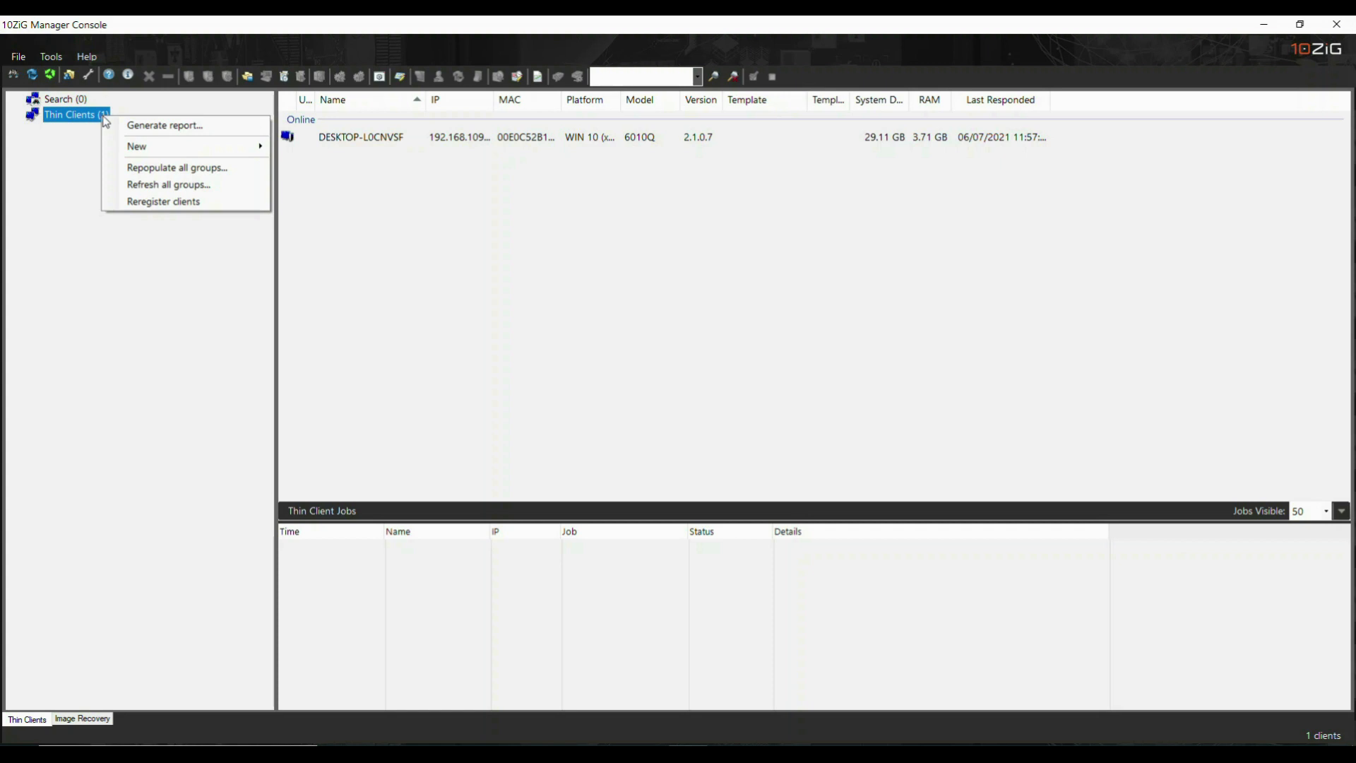
mouse_move(249, 148)
click(346, 150)
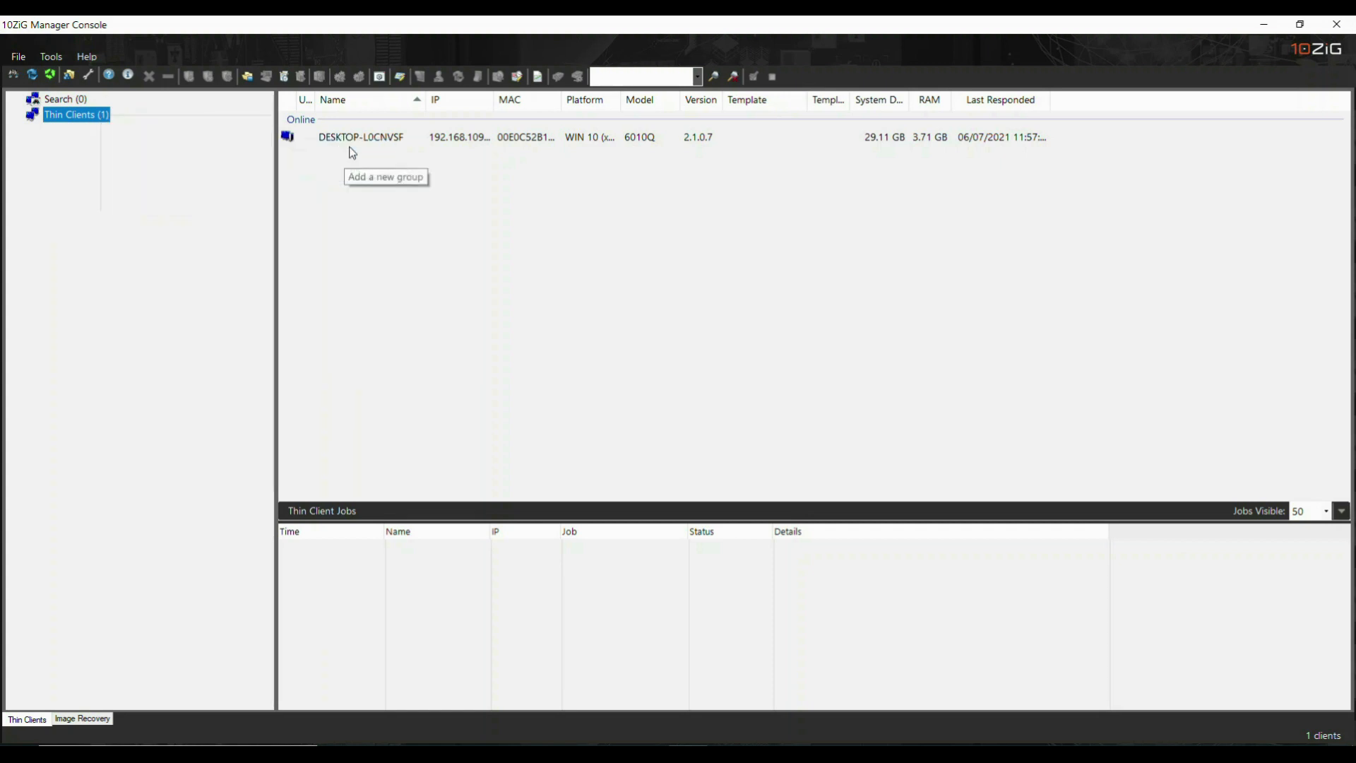
text(10Z)
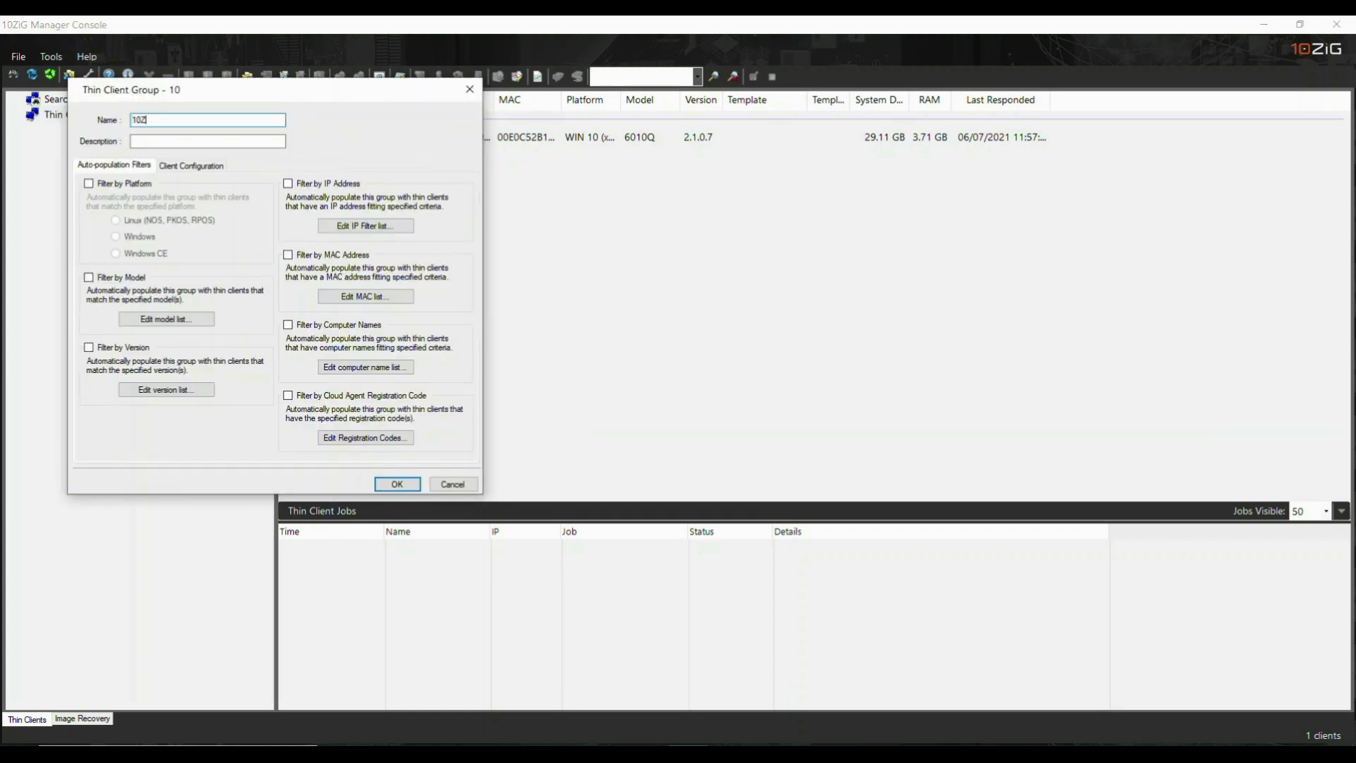
text(iGDevices)
click(237, 146)
text(Devices st)
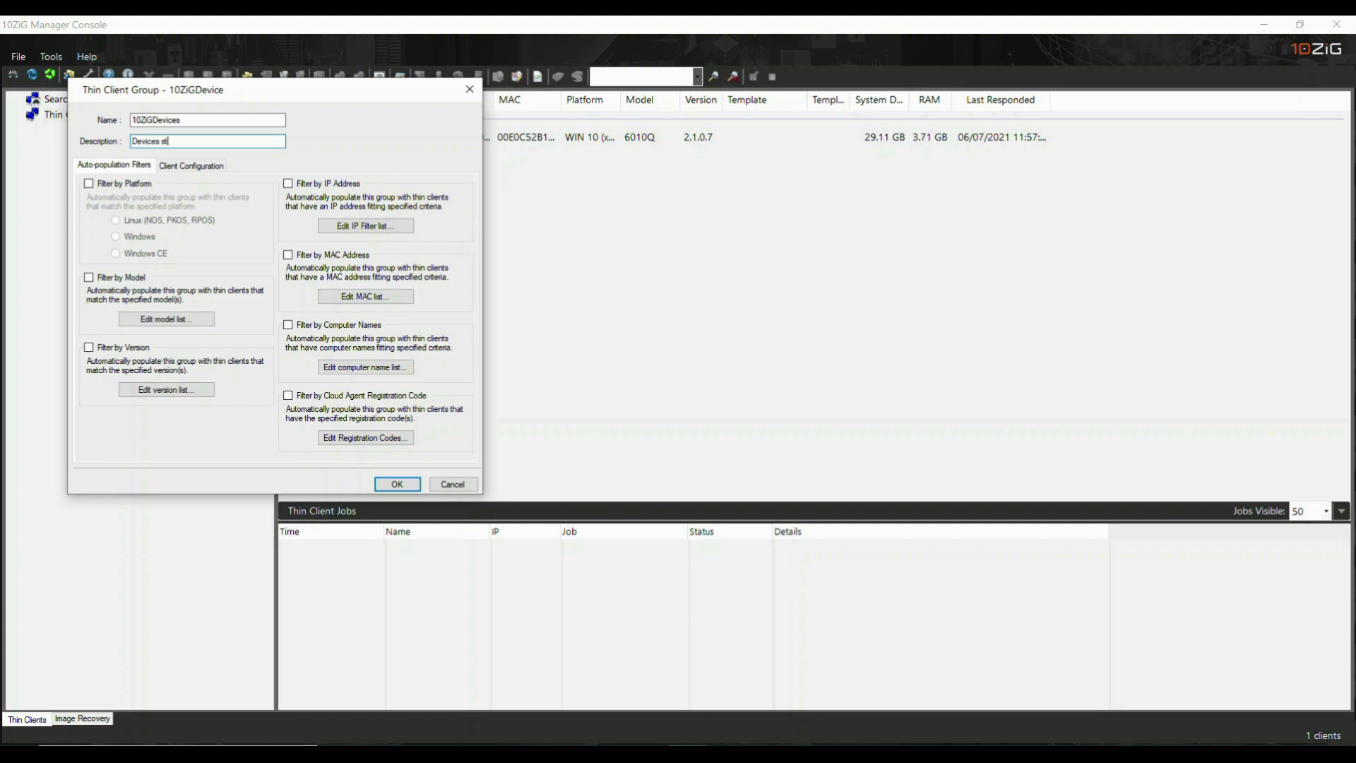
text(arting with DESKTOP)
Enable the group's computer name filter with the included pattern DESKTOP?* and create the group.
click(290, 326)
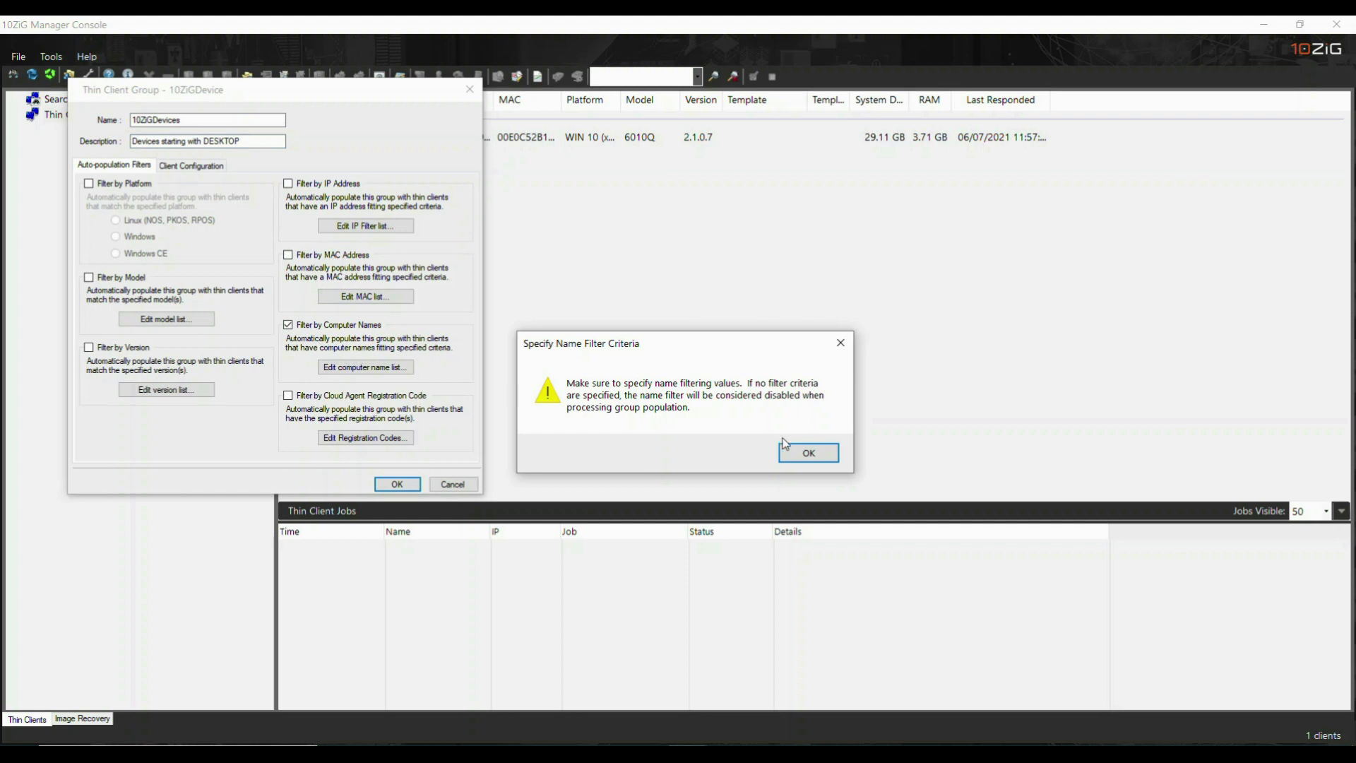
click(812, 459)
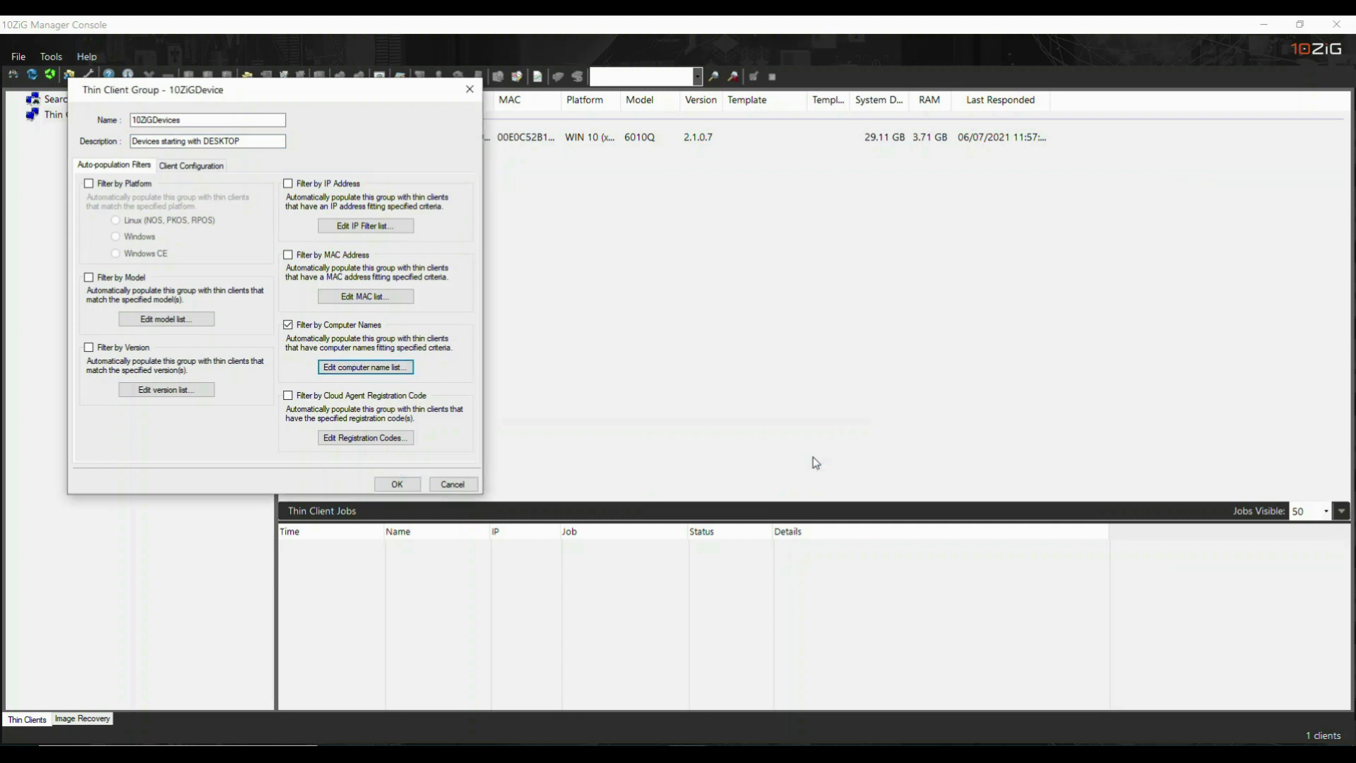
click(405, 369)
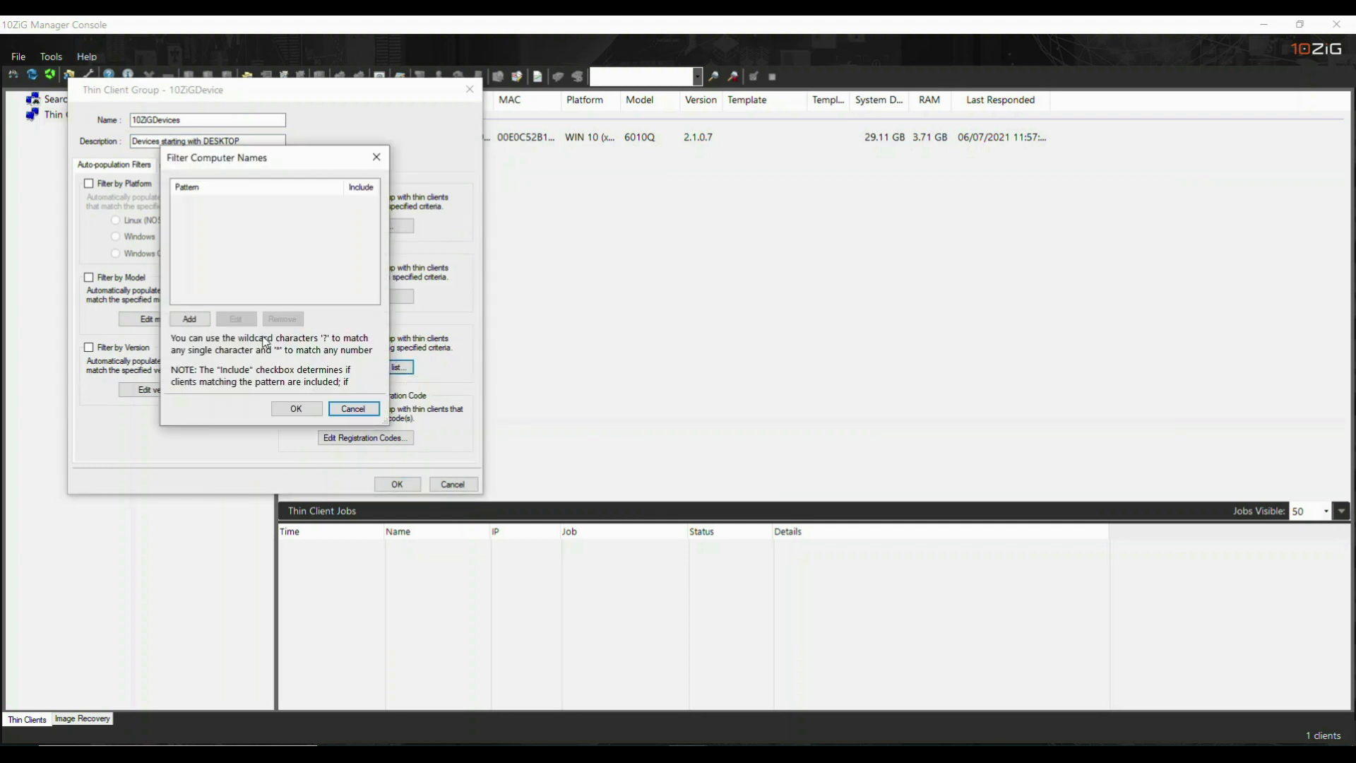
click(189, 319)
text(DESKTOP)
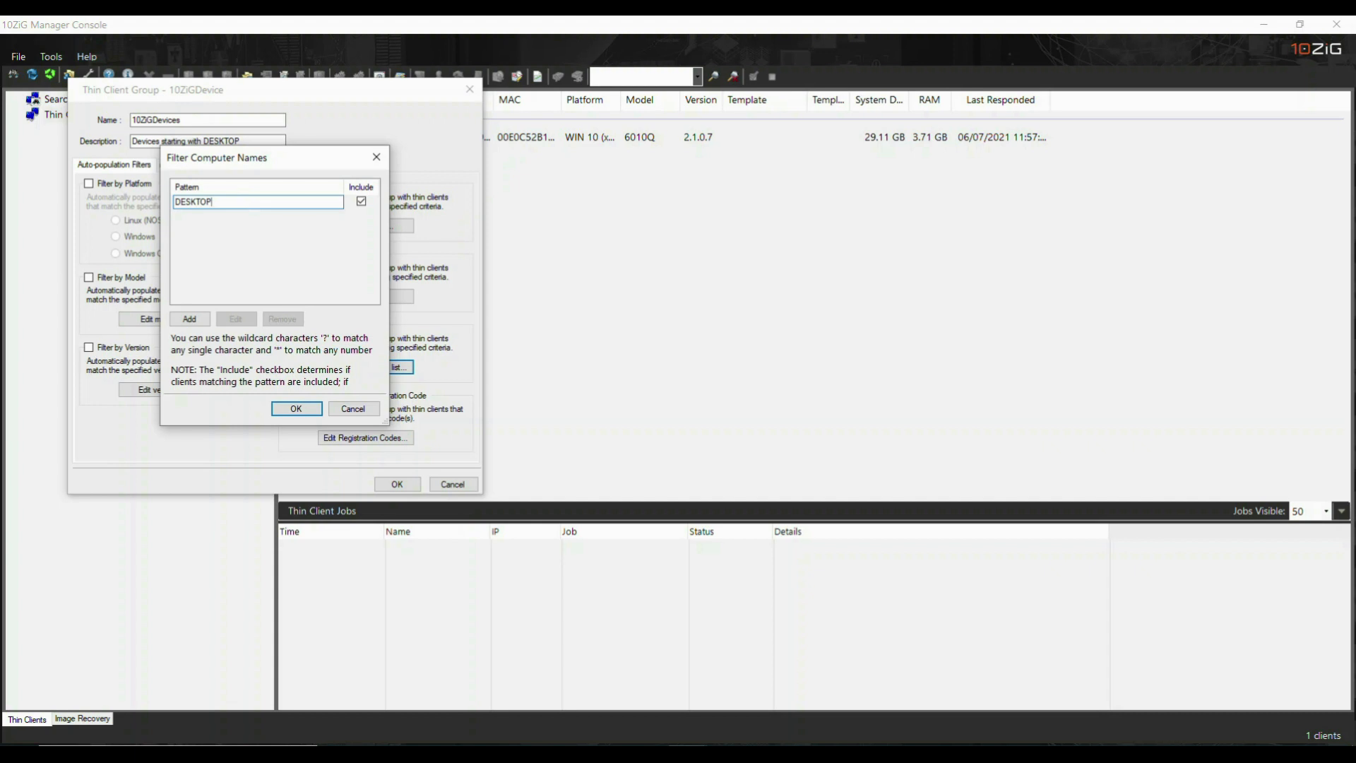
text(?*)
click(318, 415)
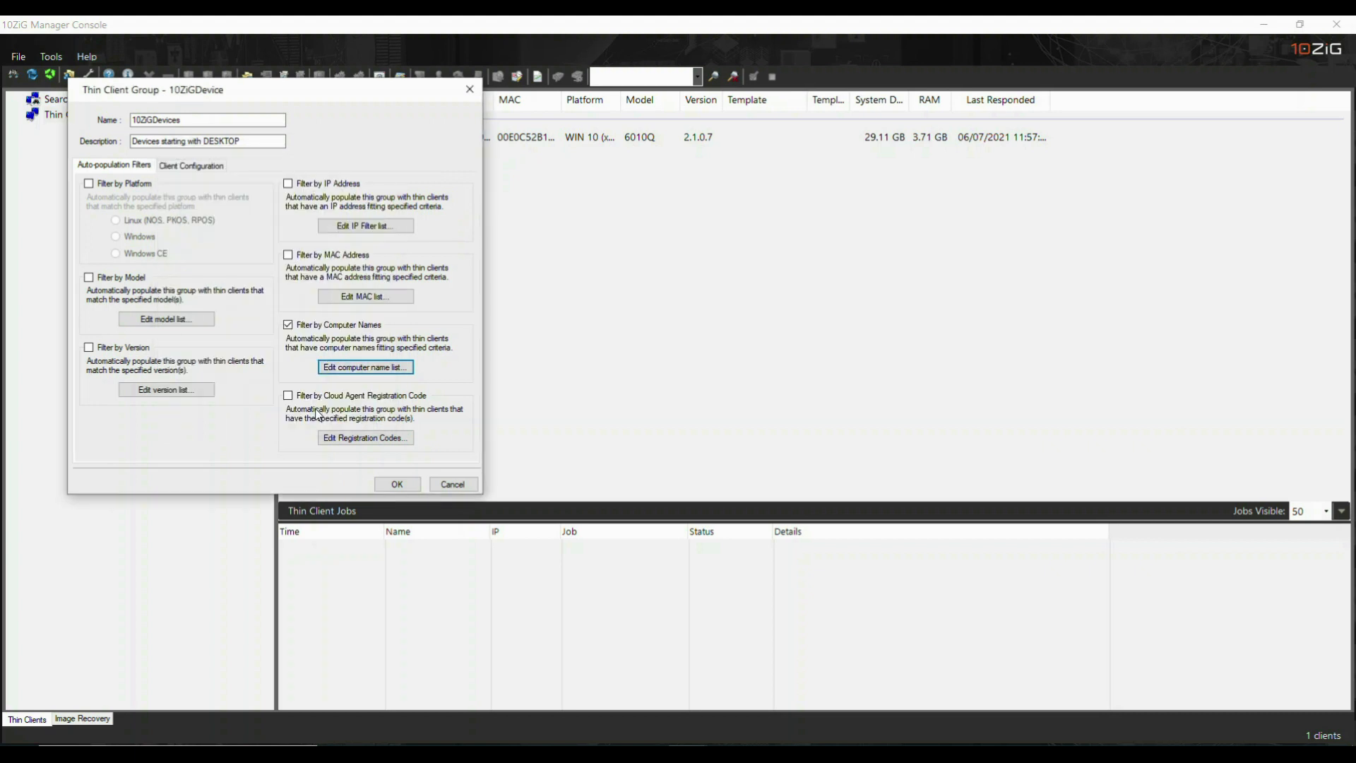
click(397, 484)
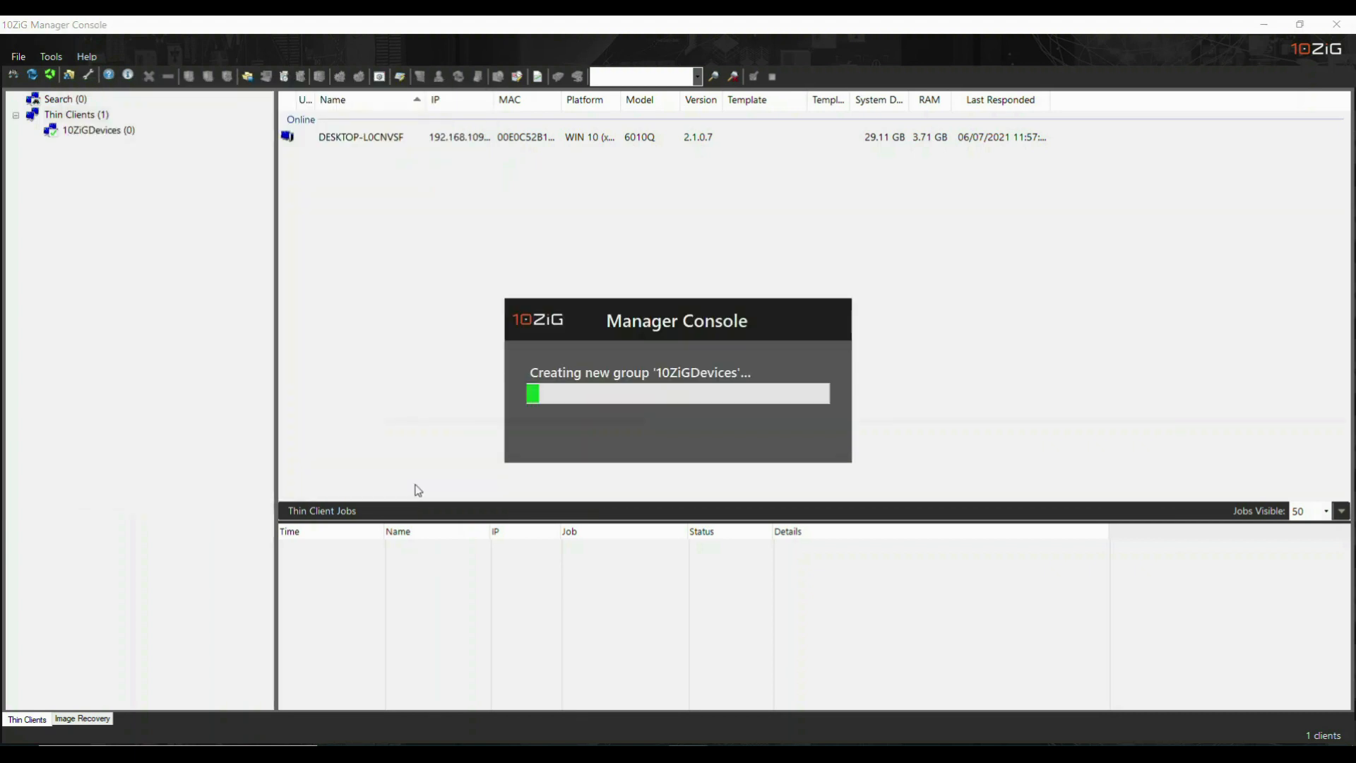
Repopulate and refresh the 10ZiGDevices thin client group.
click(120, 135)
right_click(120, 137)
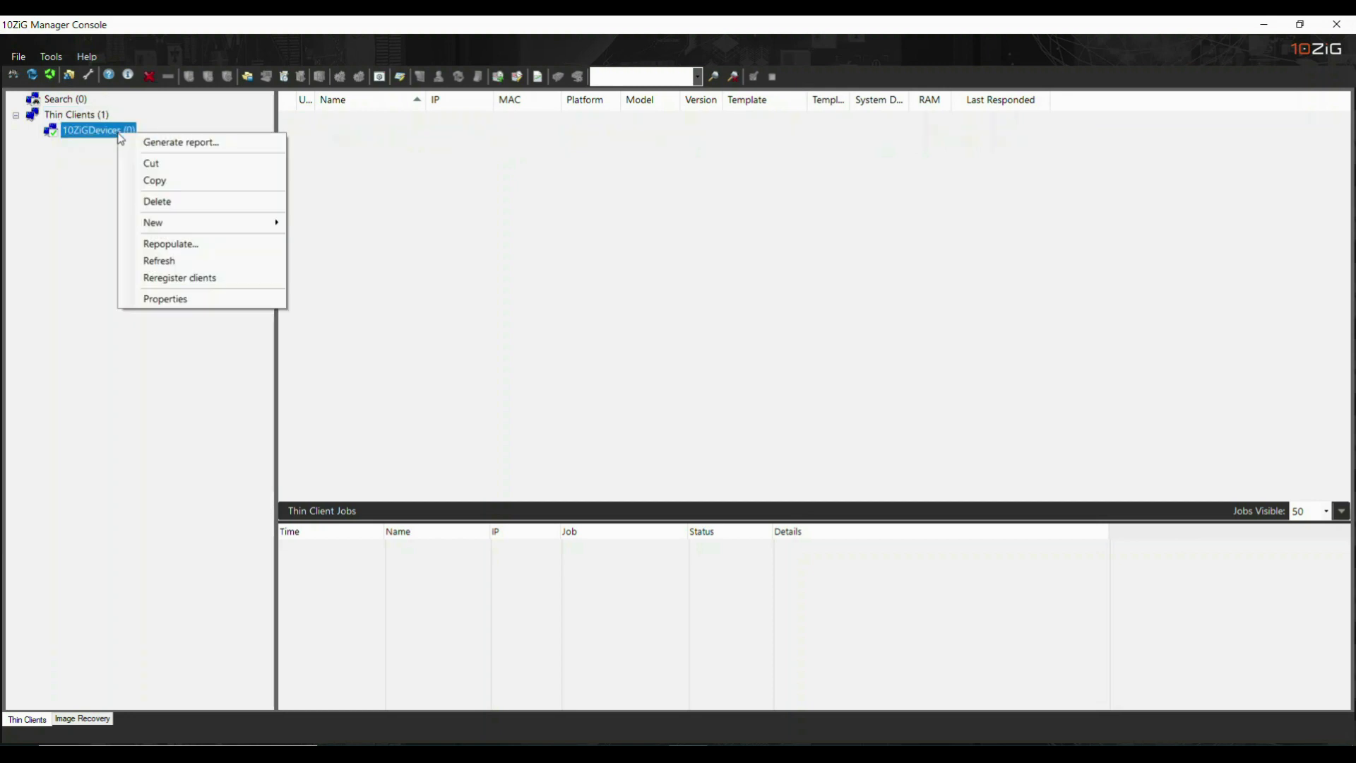
click(222, 243)
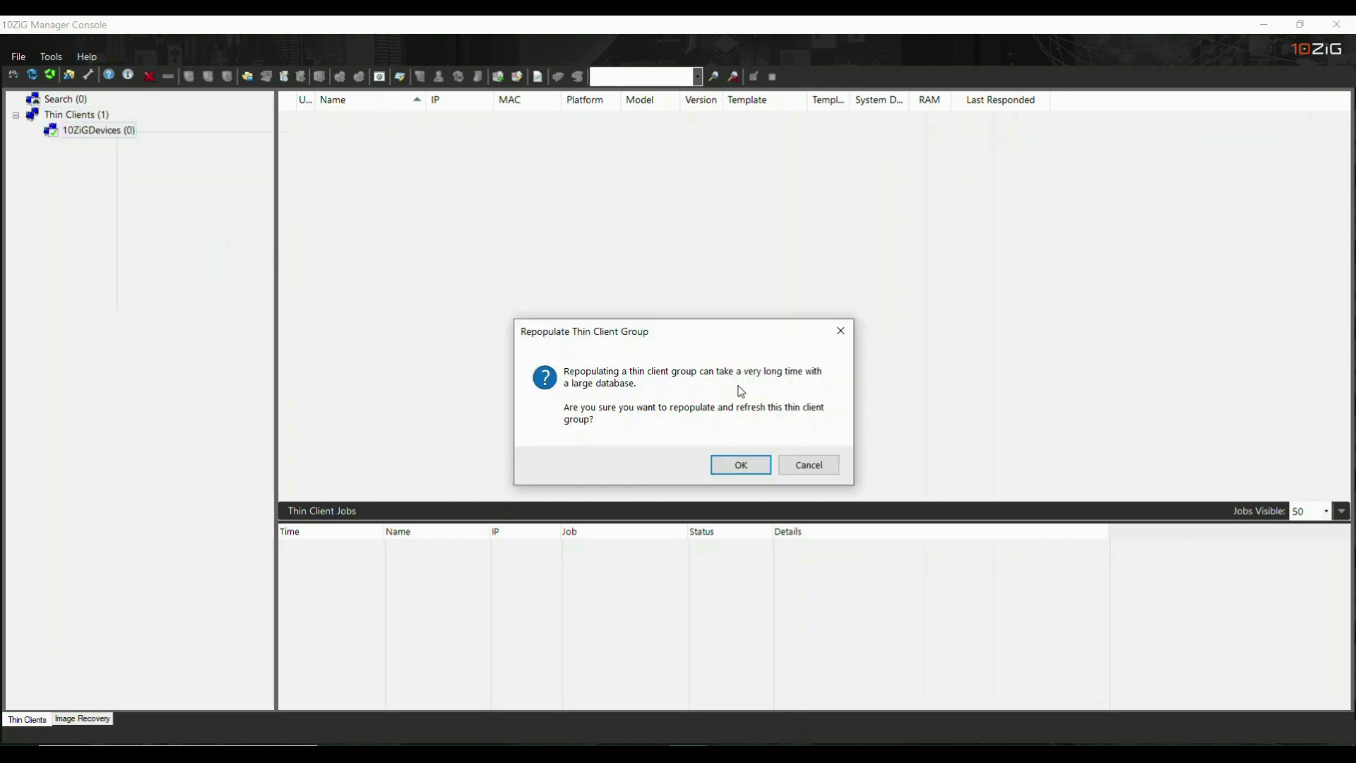
click(751, 467)
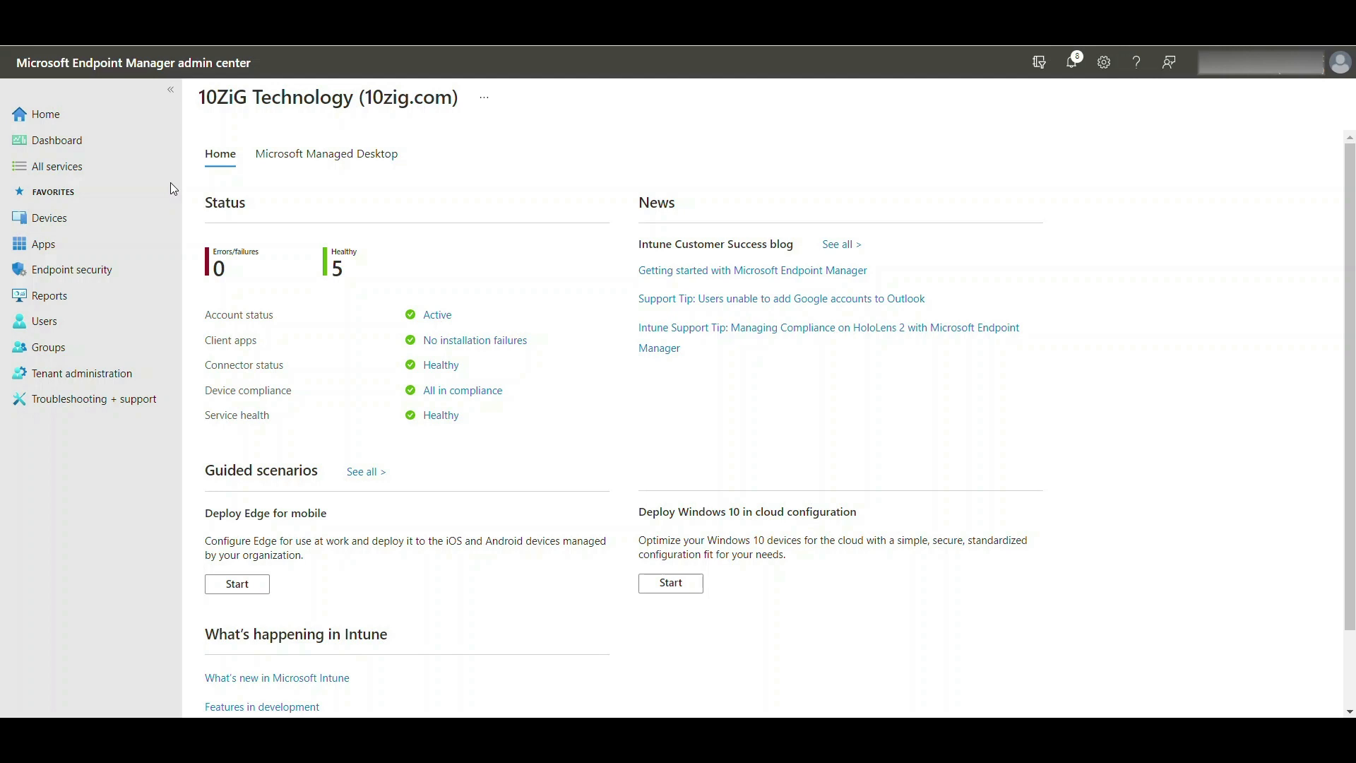
In the Endpoint Manager admin center, open the Automatic Enrollment configuration for Windows devices.
click(163, 166)
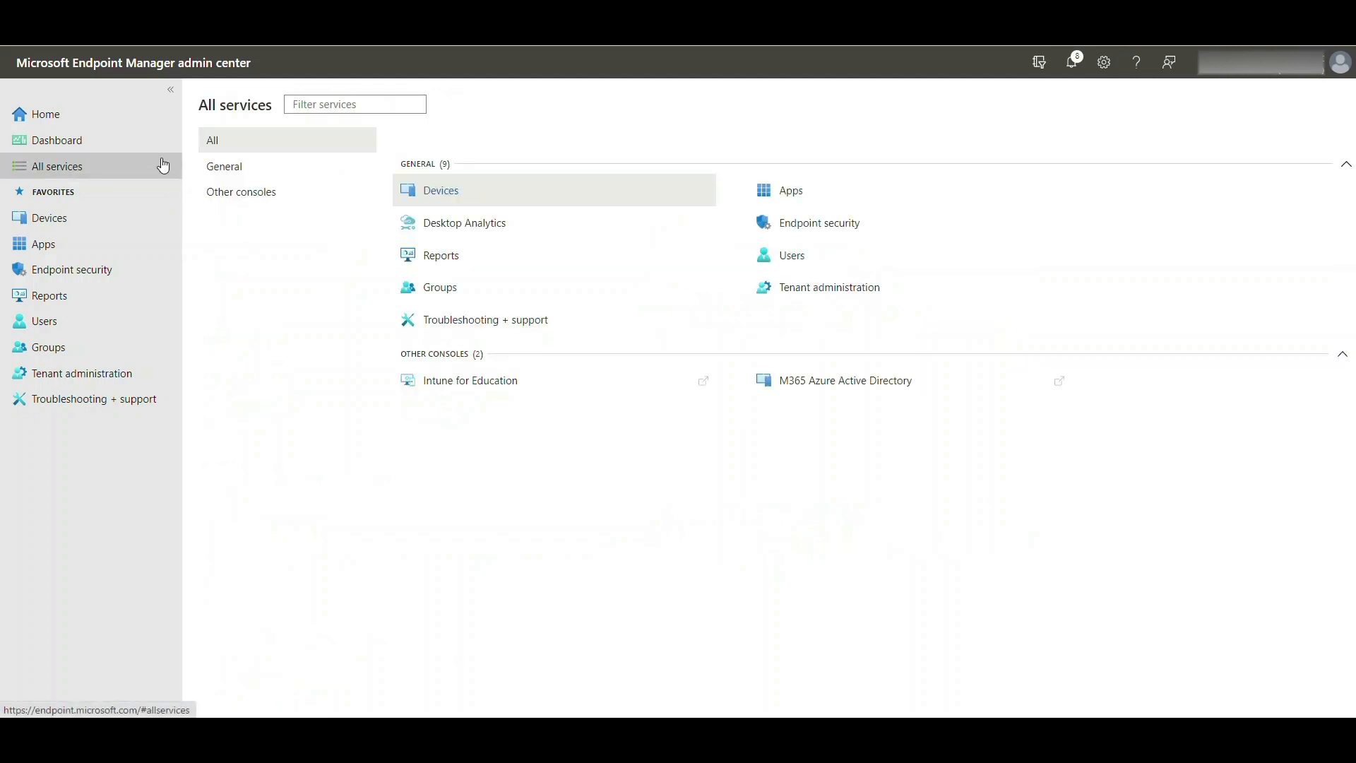
click(464, 200)
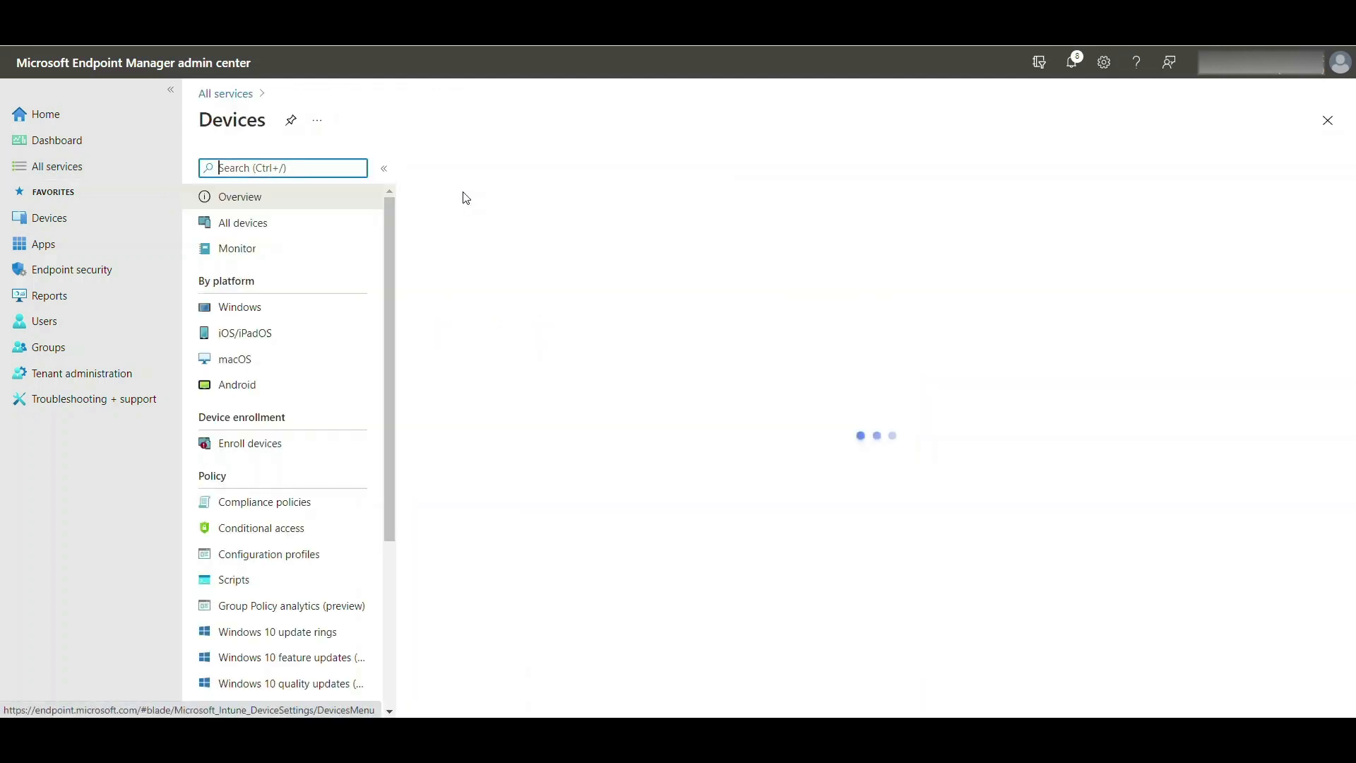
click(295, 445)
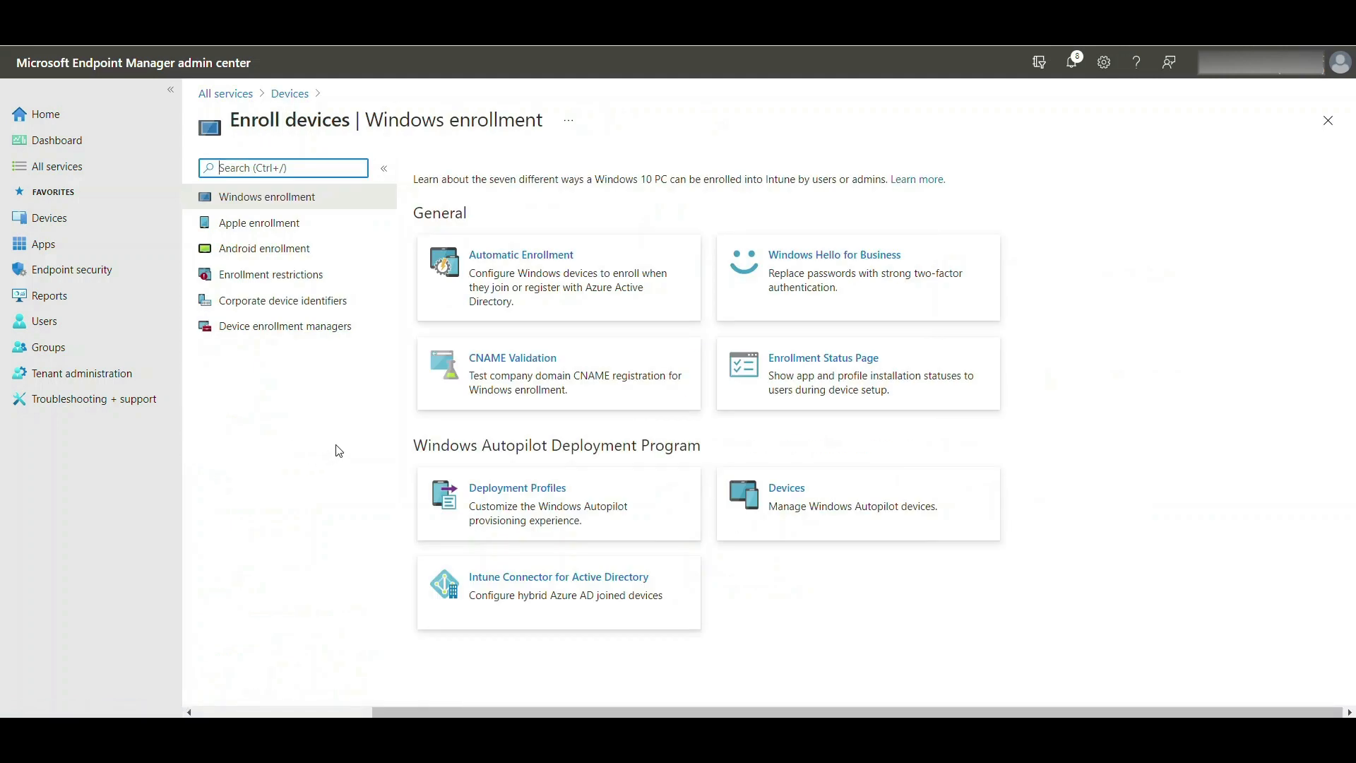
click(671, 272)
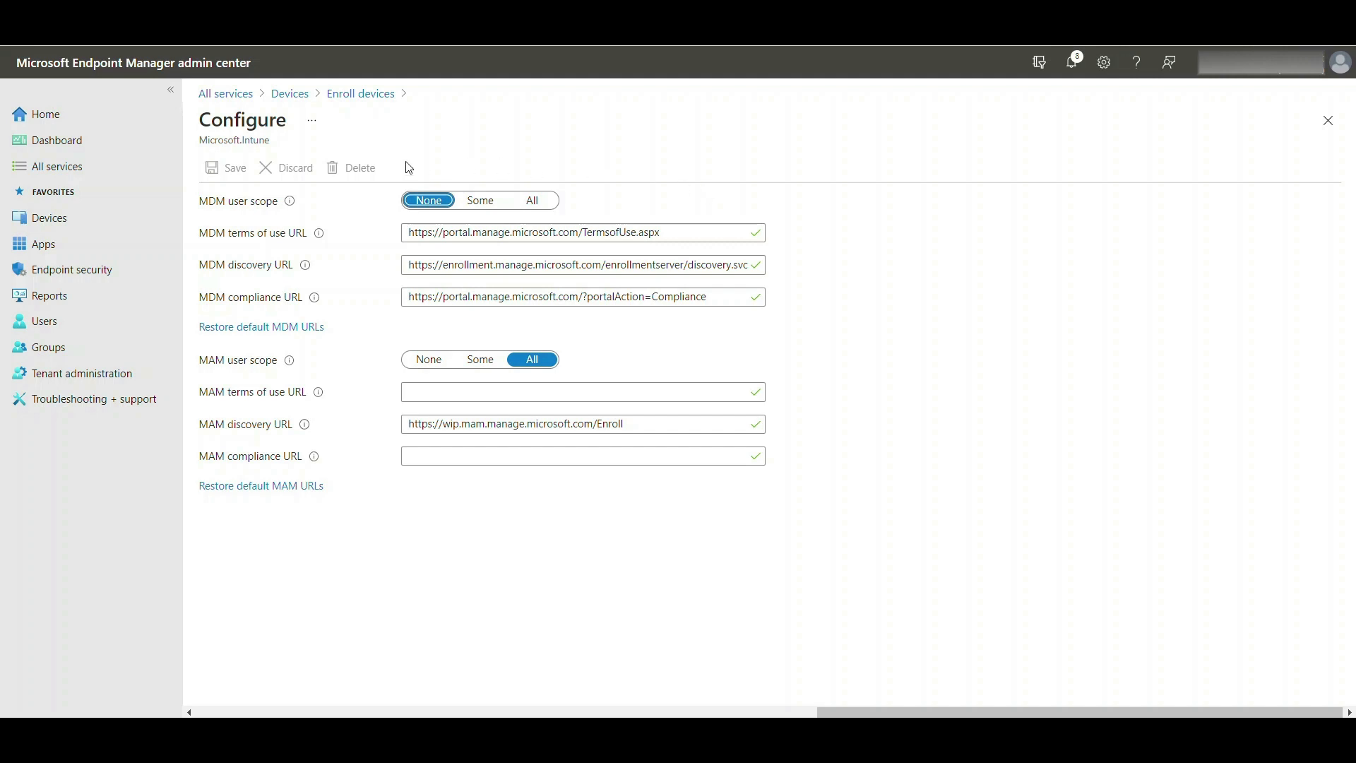
Set the MDM user scope to Some, assign the 10ZiGUsersDeviceEnrolment group and save the configuration.
click(483, 205)
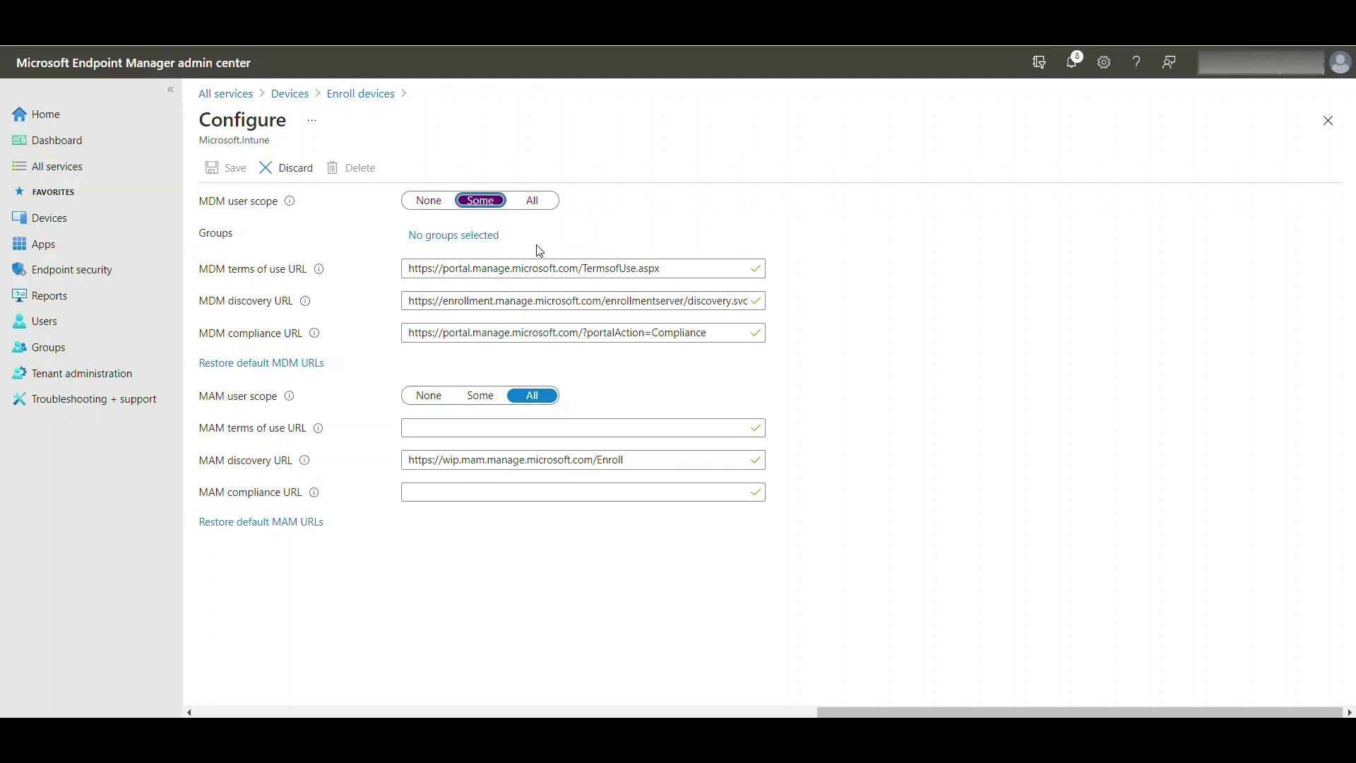
click(497, 238)
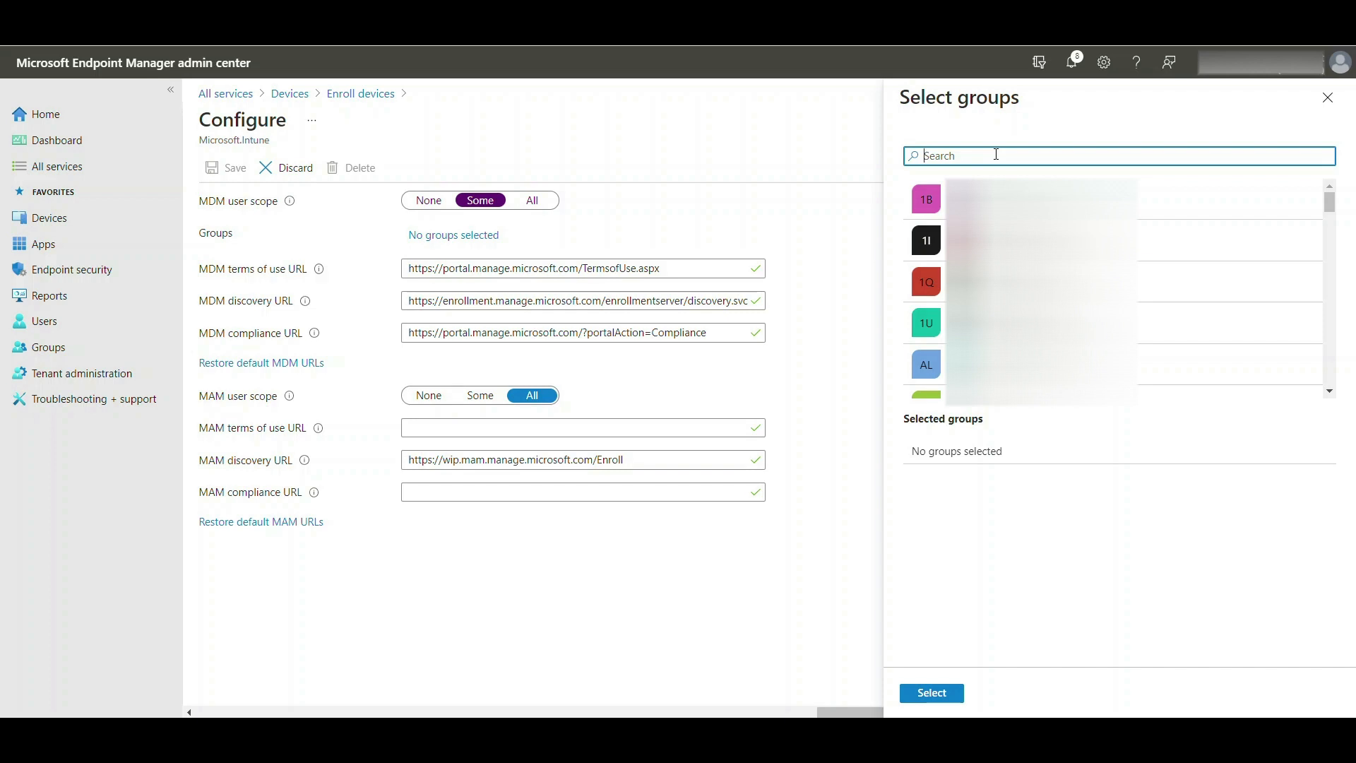
text(10ziguser)
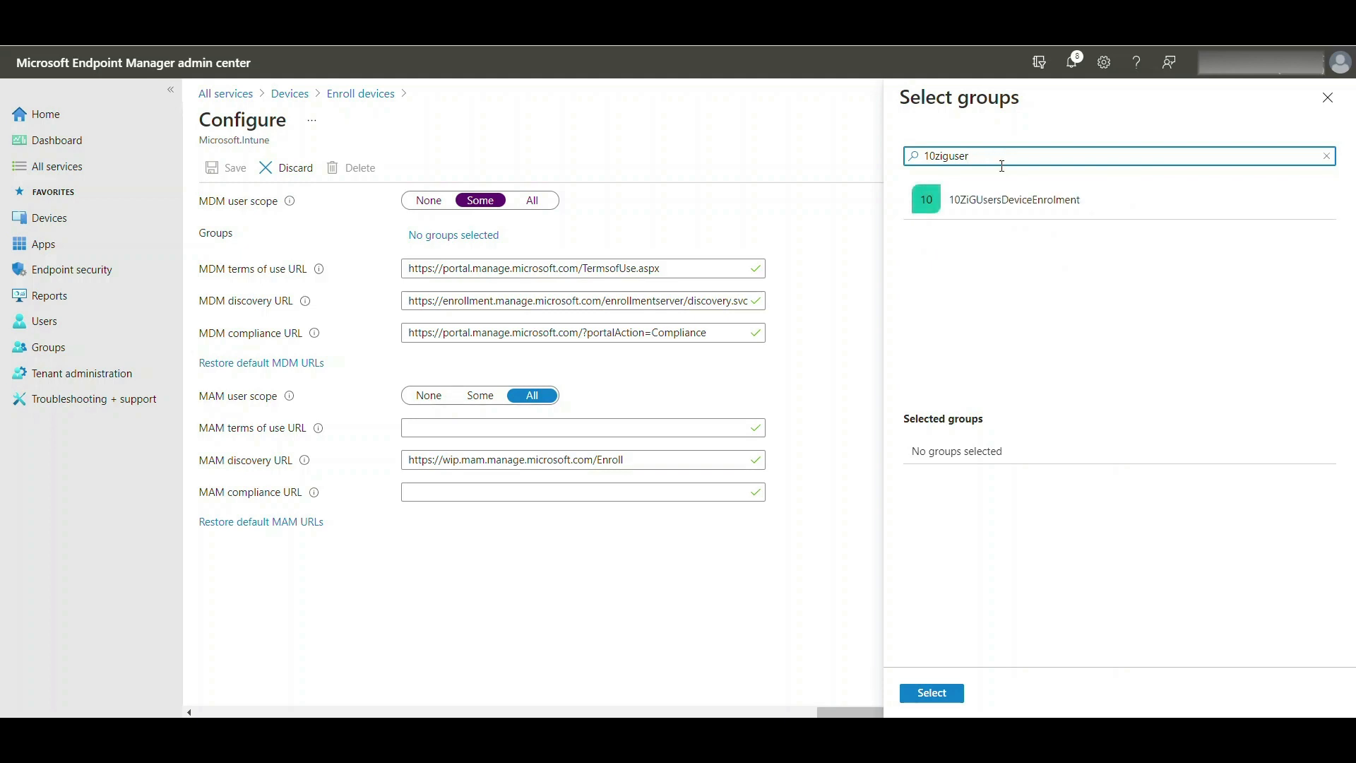
click(1070, 207)
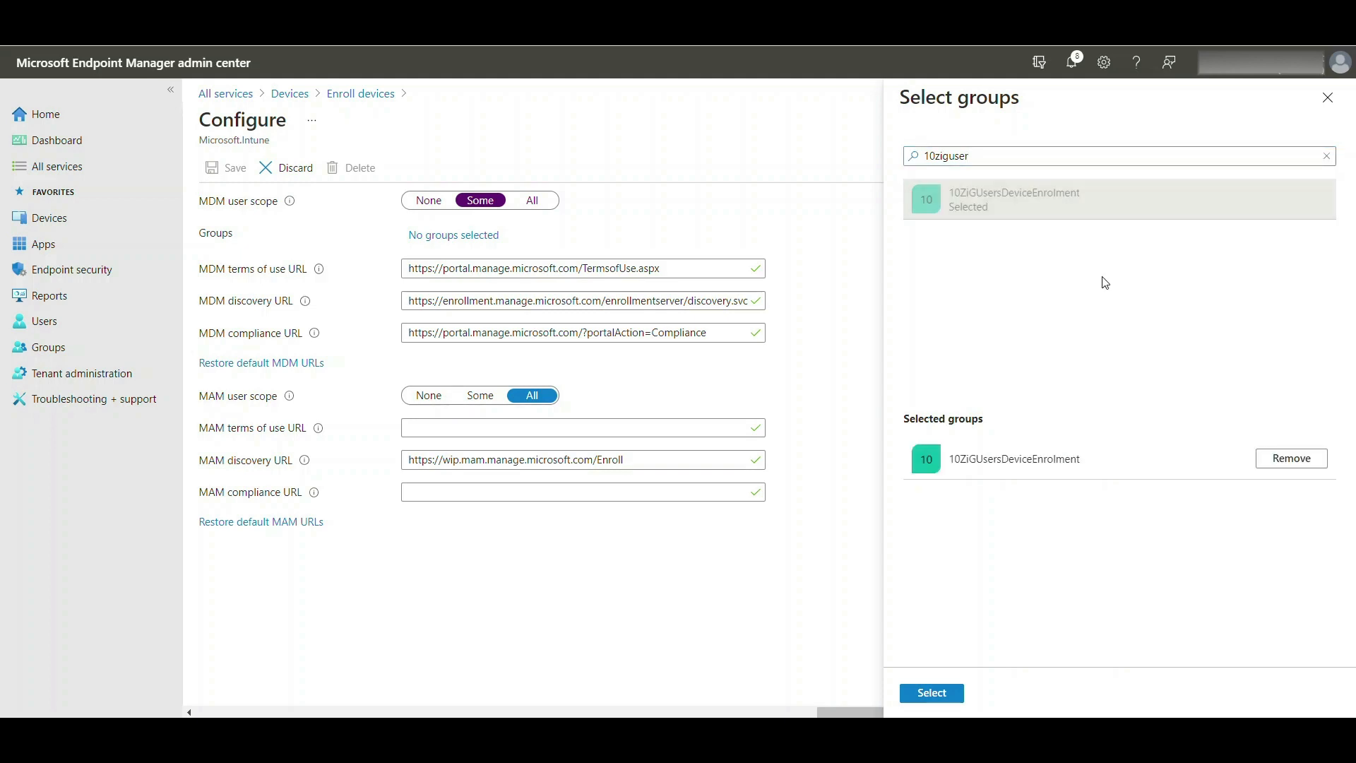
click(950, 693)
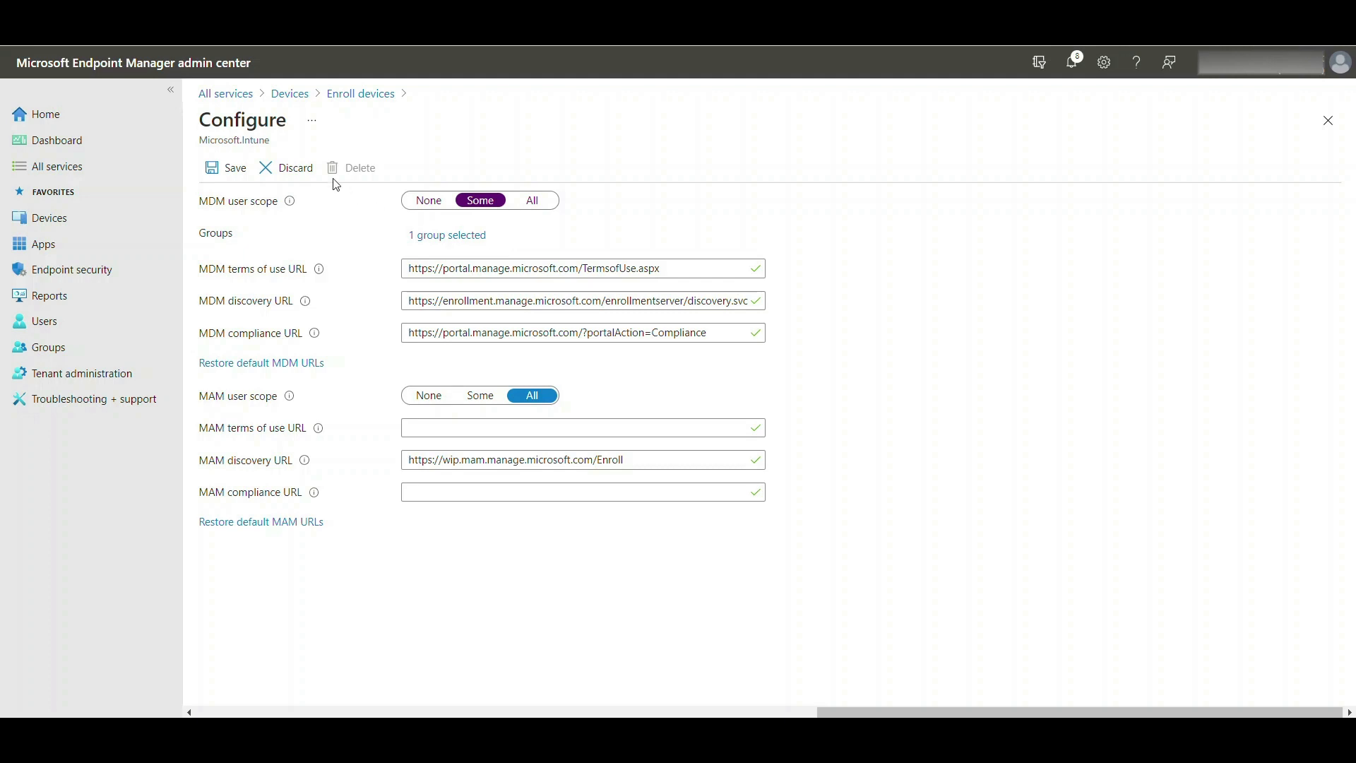
click(239, 168)
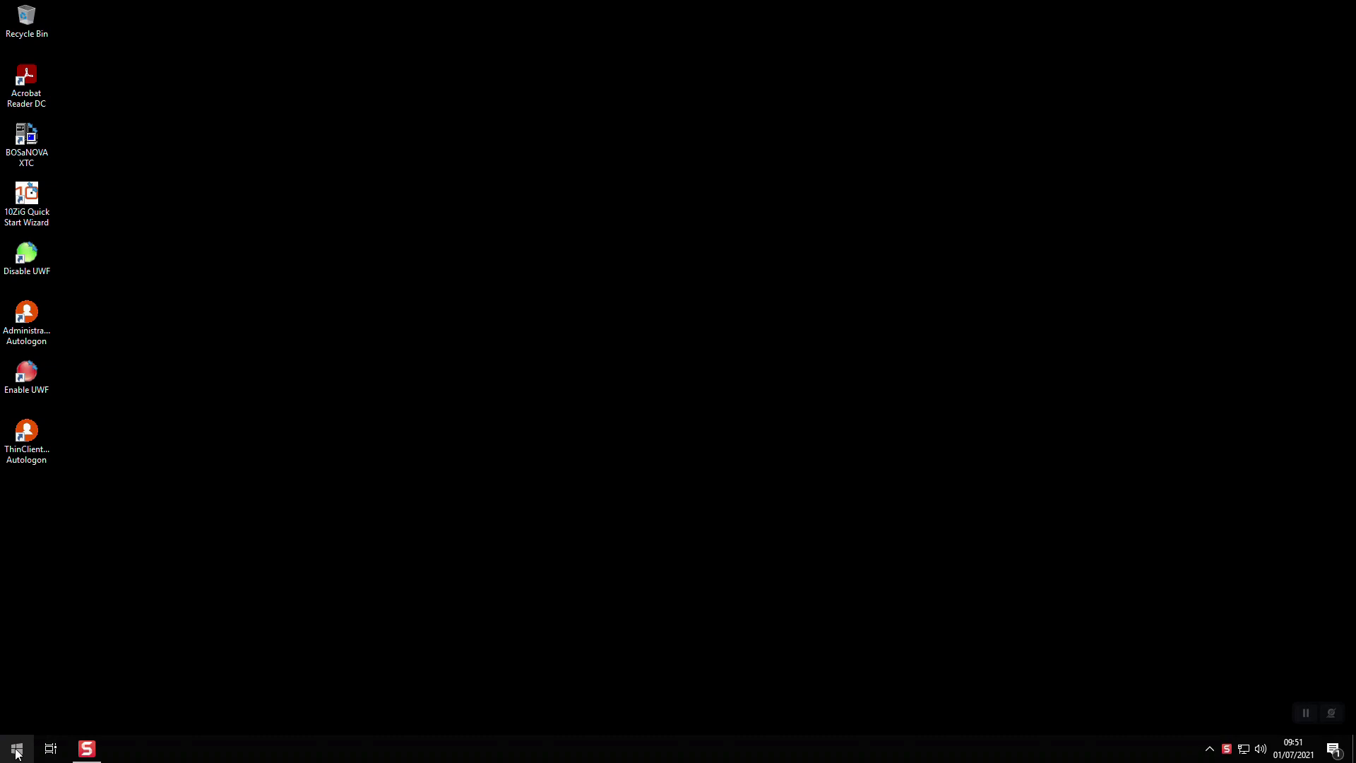
On the thin client's Windows desktop, run ms-settings:workplace to open the Access work or school settings.
click(17, 751)
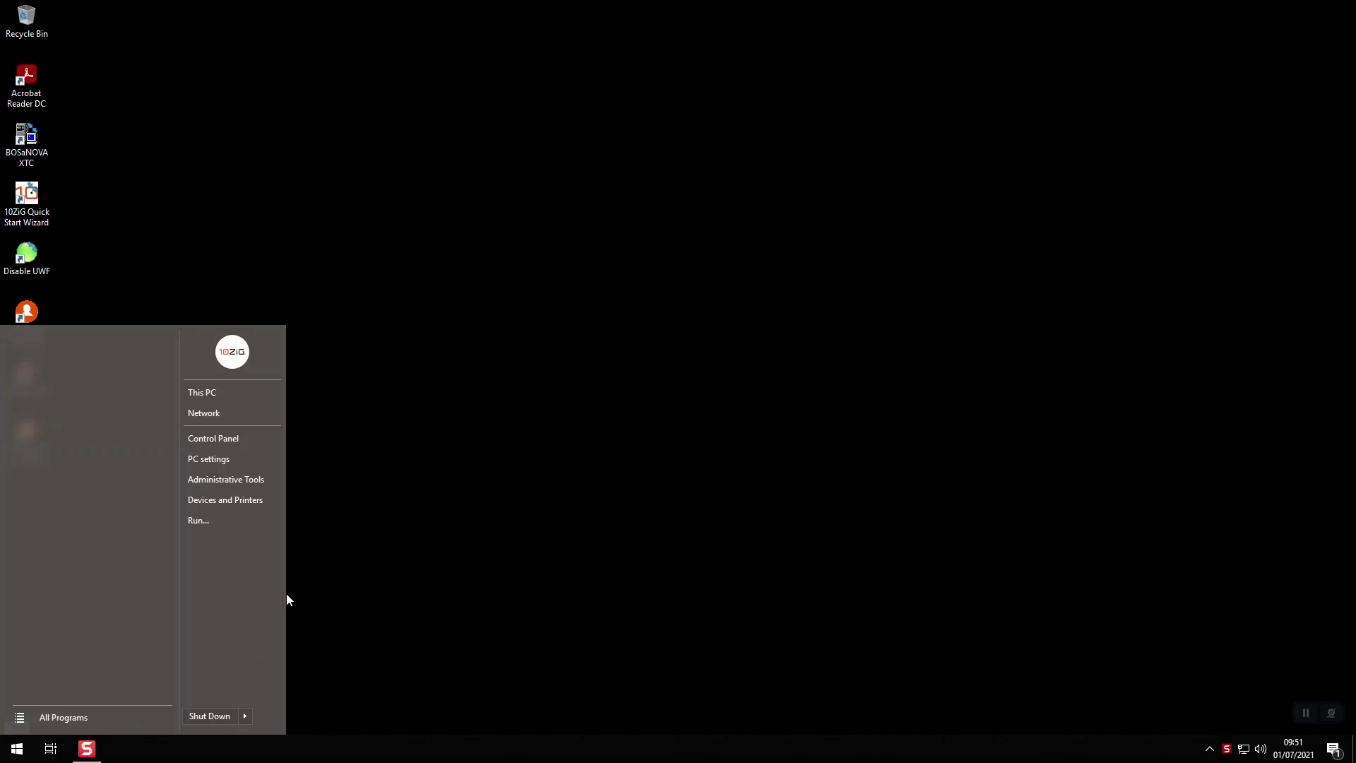
click(265, 526)
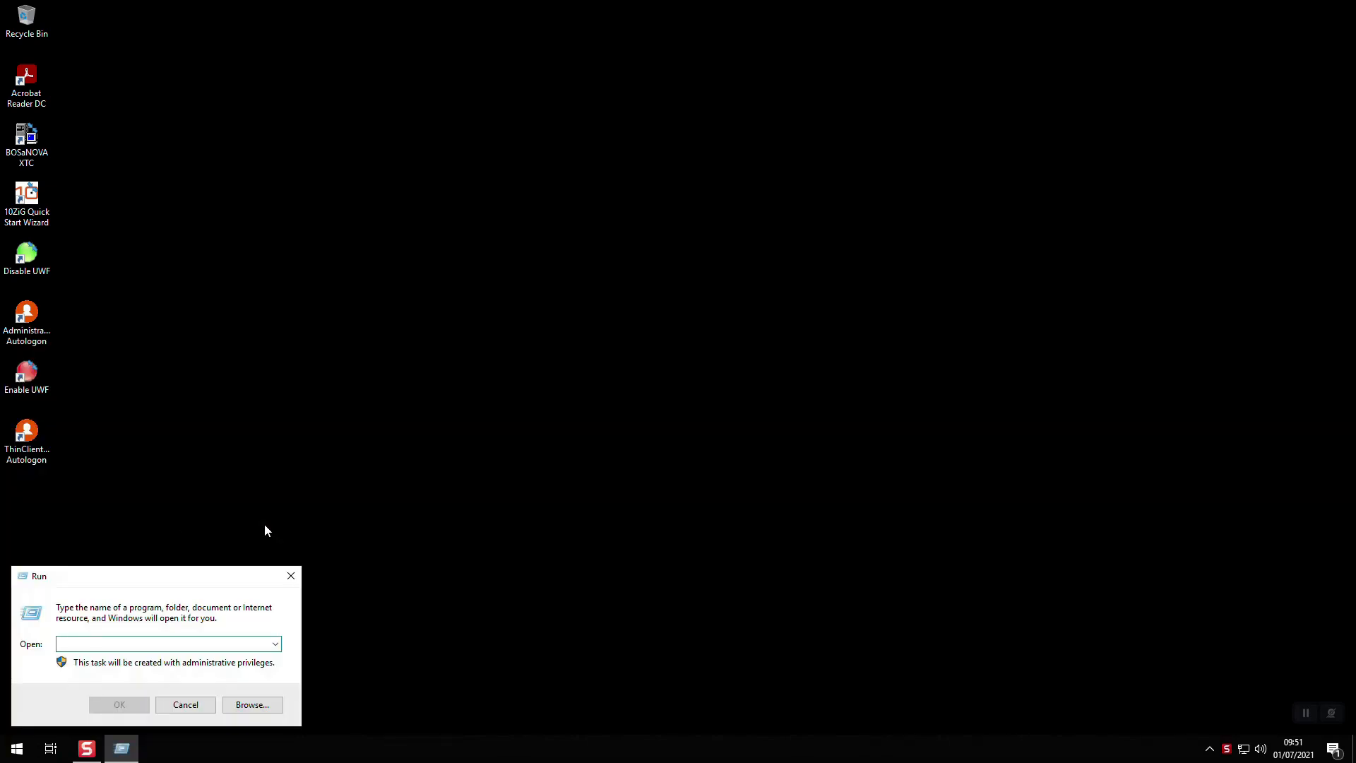
text(ms-se)
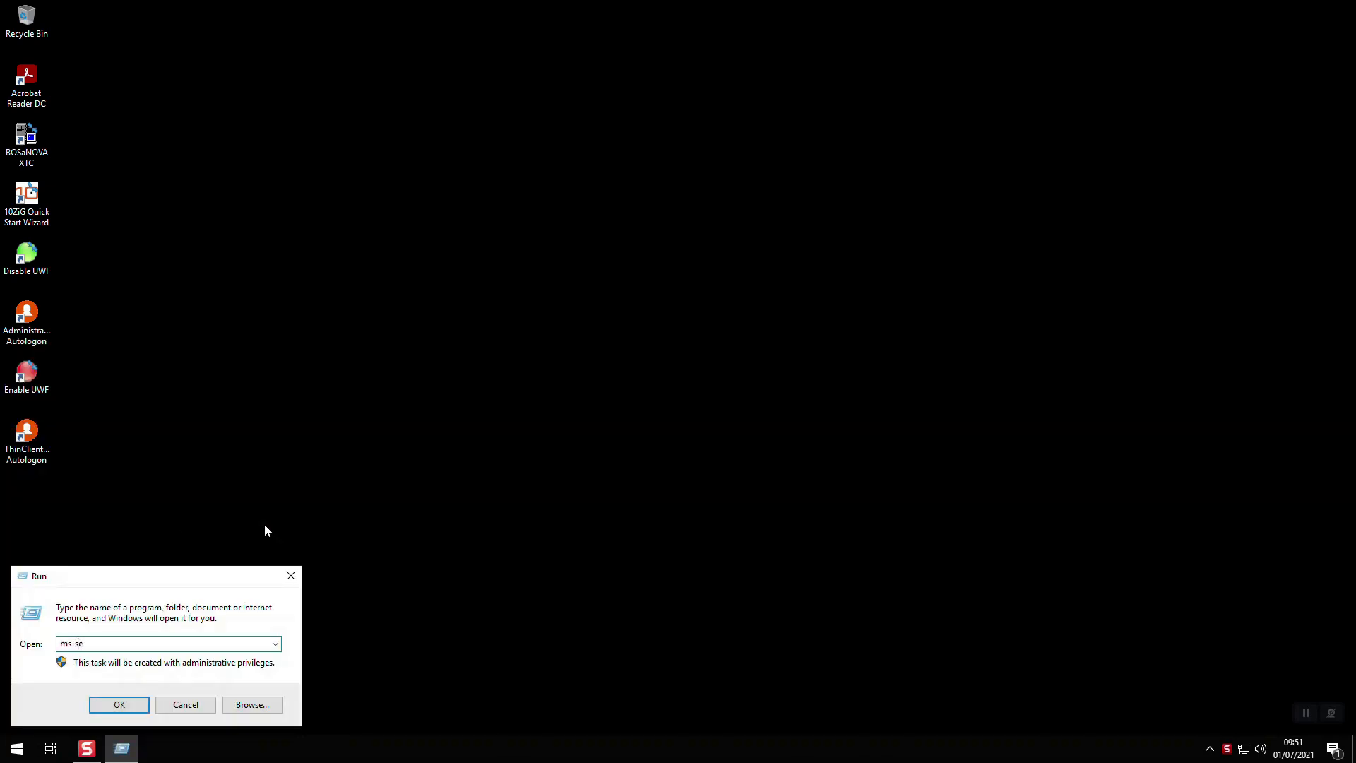
text(ttings:workplace)
click(140, 707)
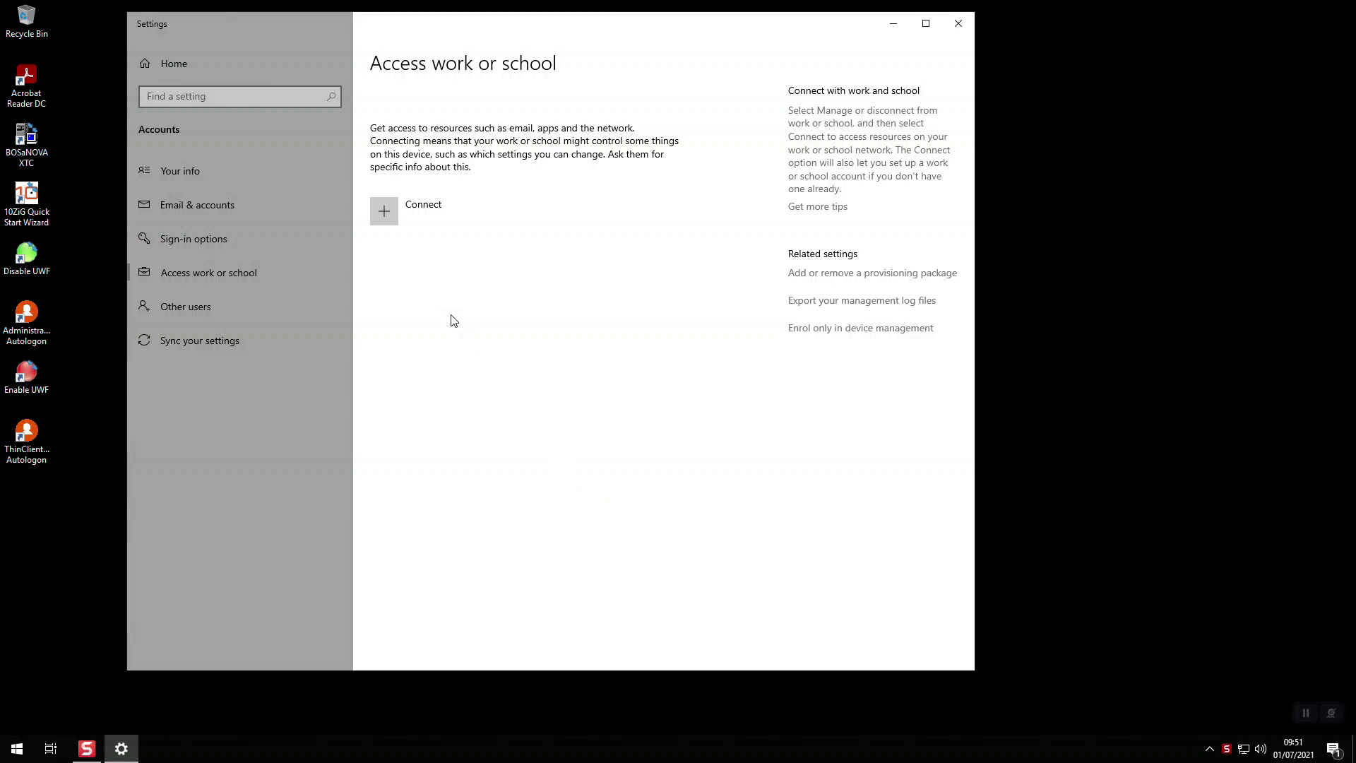
Begin joining the device to Azure Active Directory and submit the work account's e-mail address.
click(393, 222)
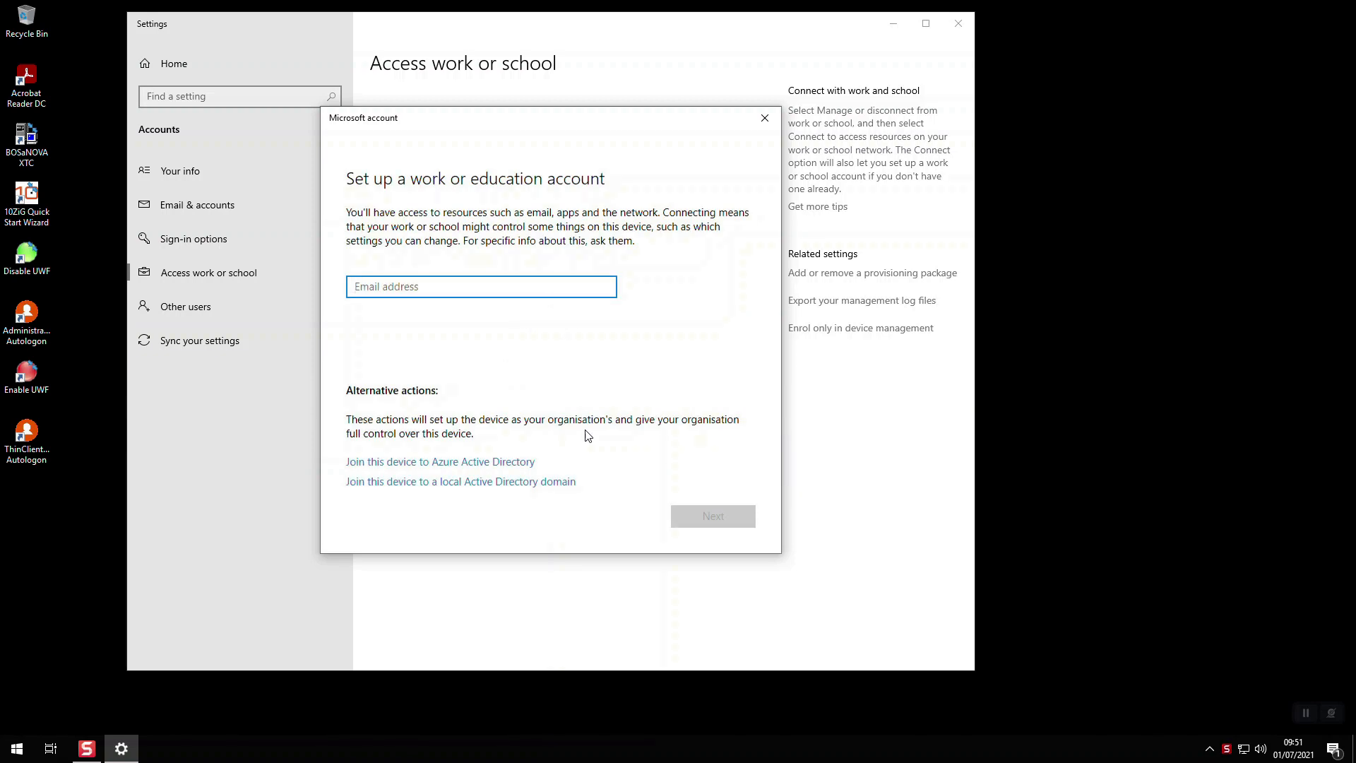
click(530, 464)
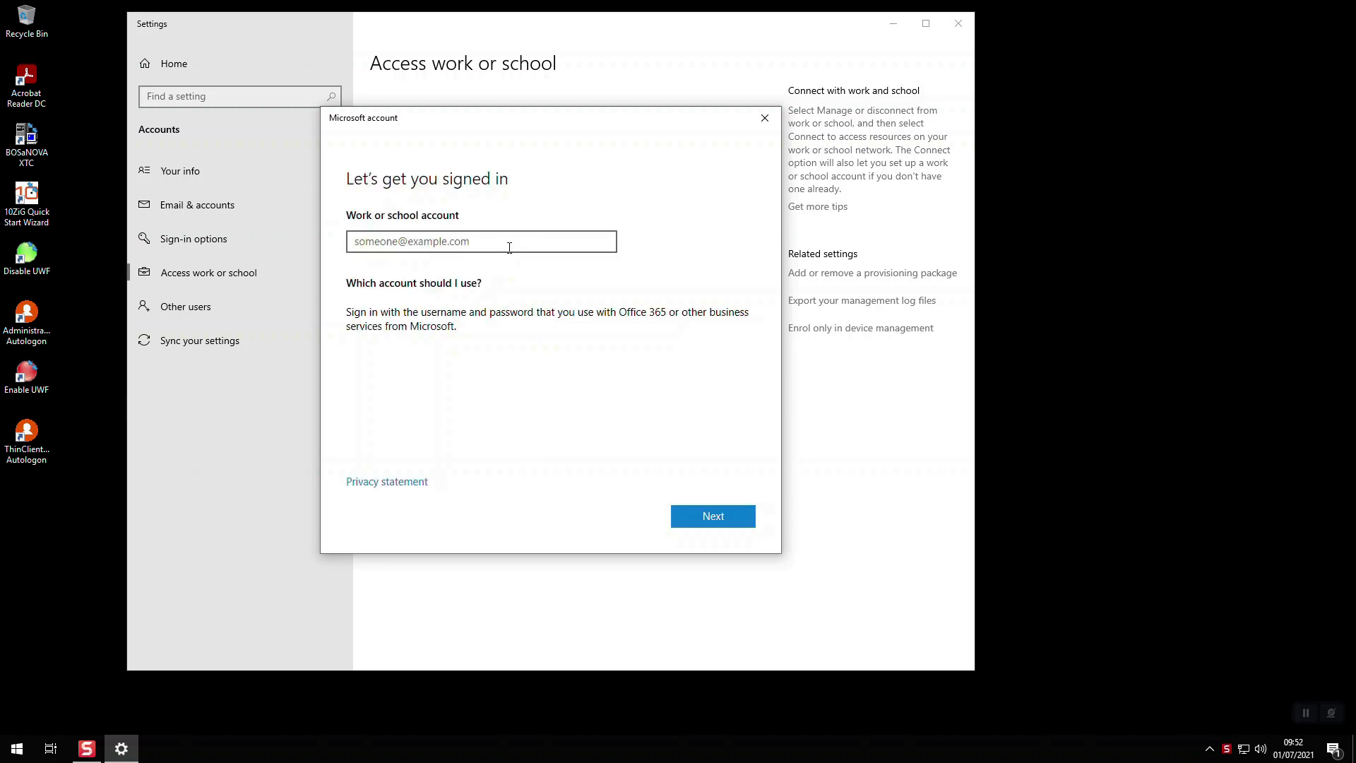
text(jason)
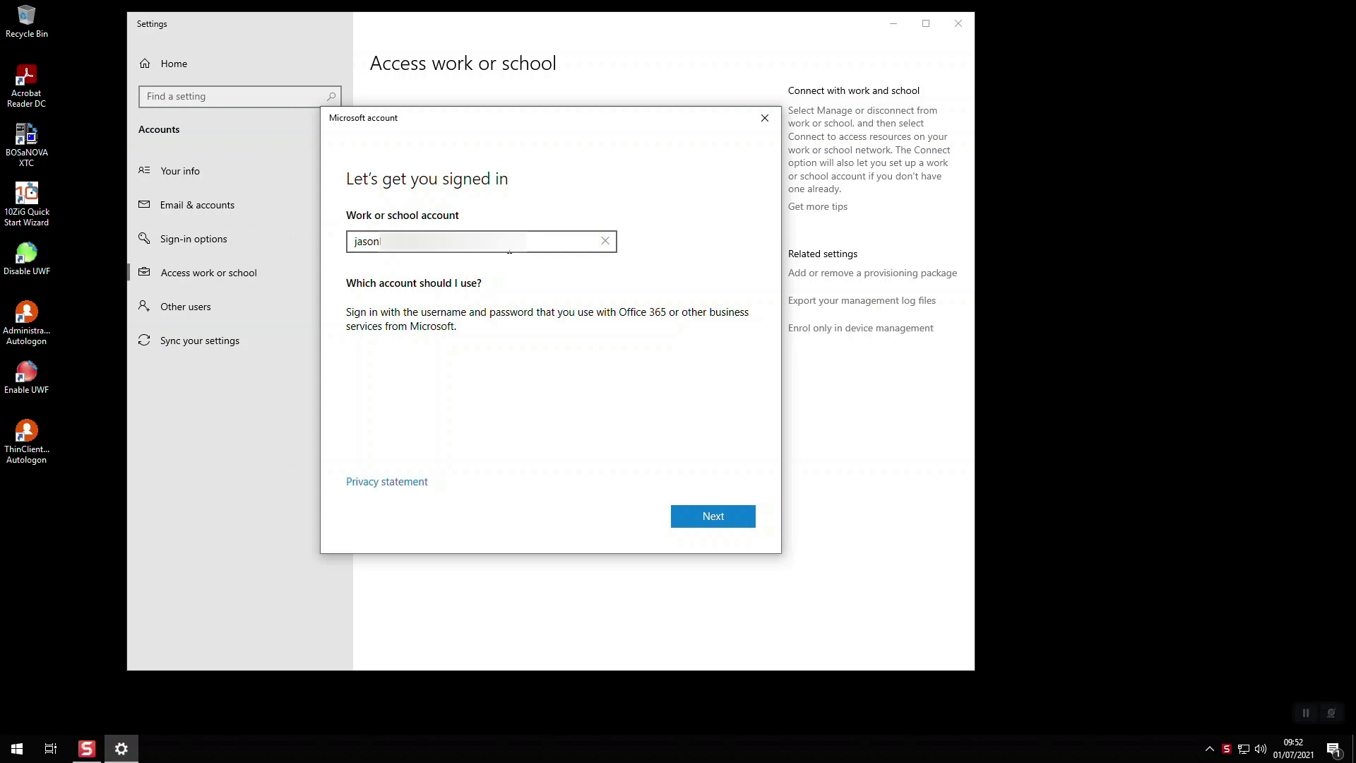
click(739, 515)
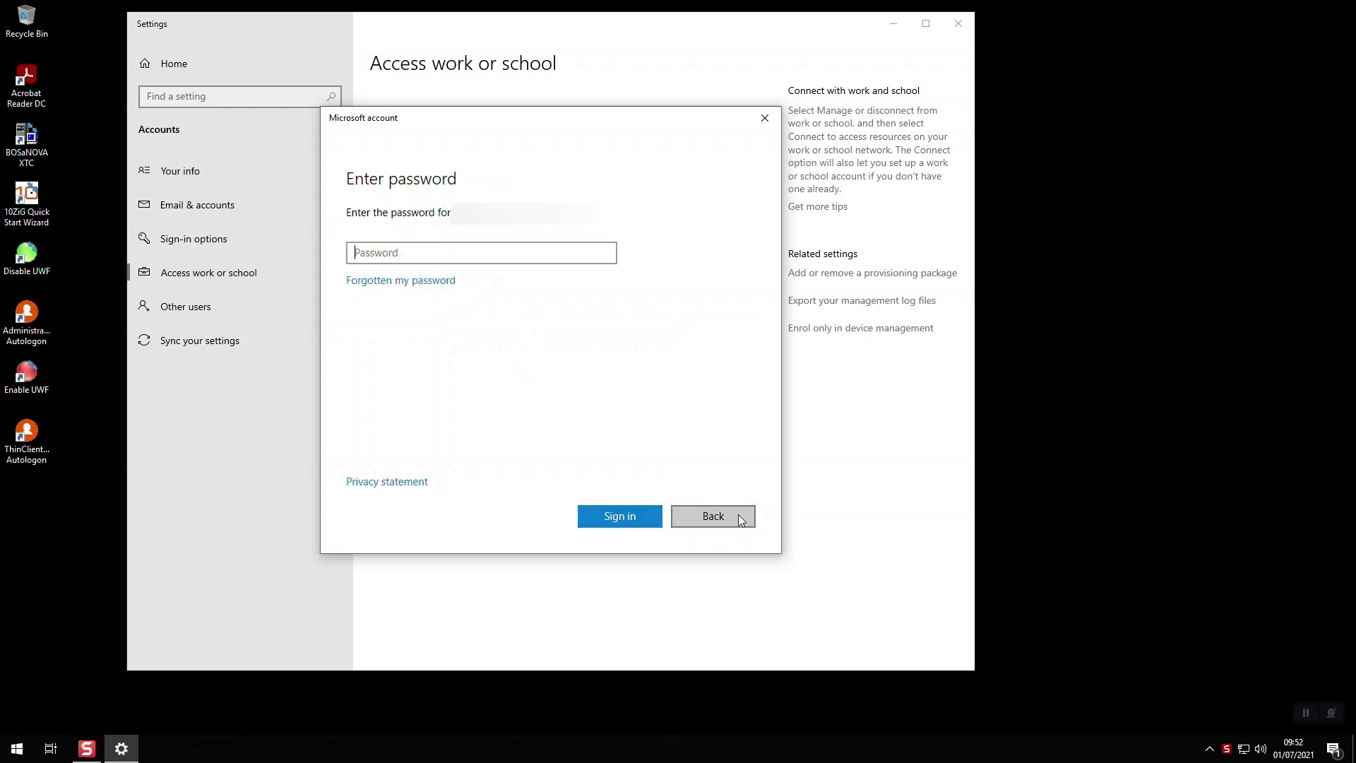
Enter the work account password, sign in, confirm joining the organisation and finish the account setup.
text(•••••••••••)
click(650, 523)
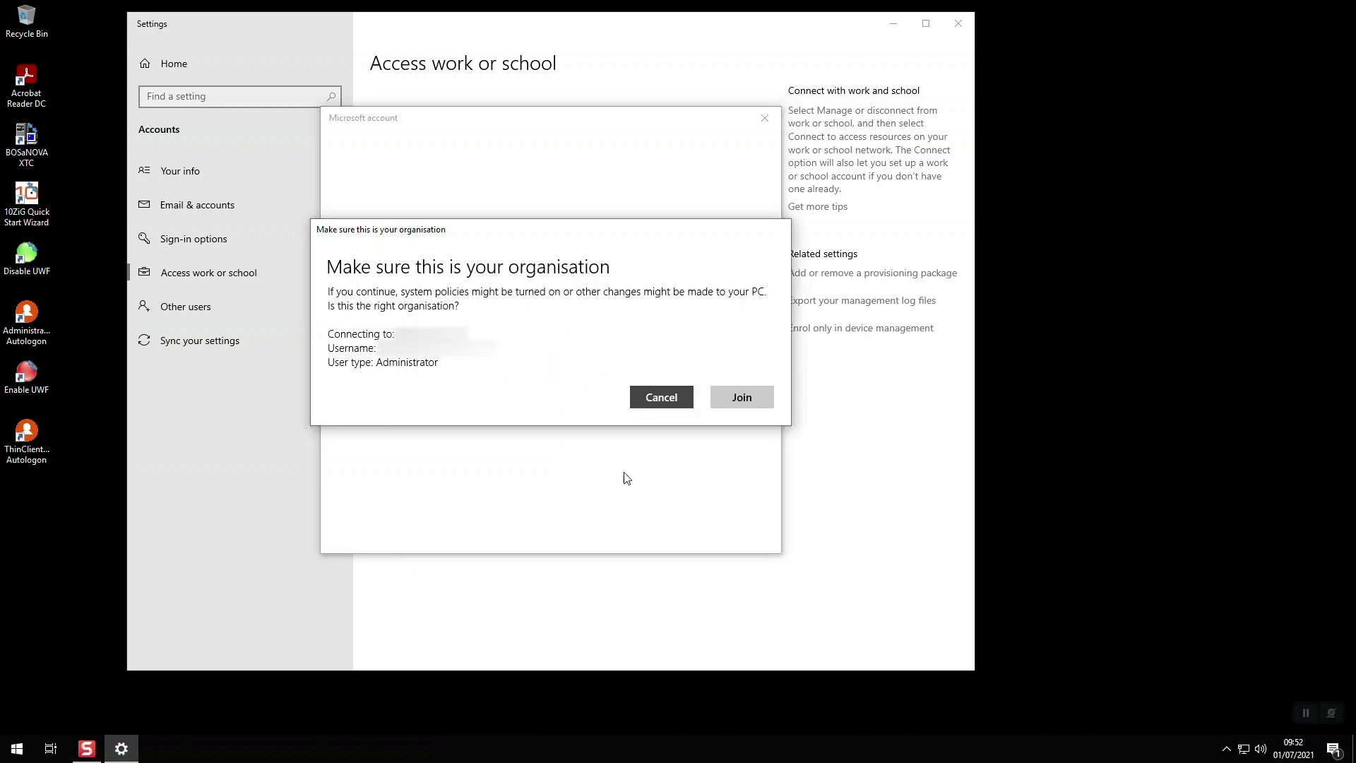
click(766, 399)
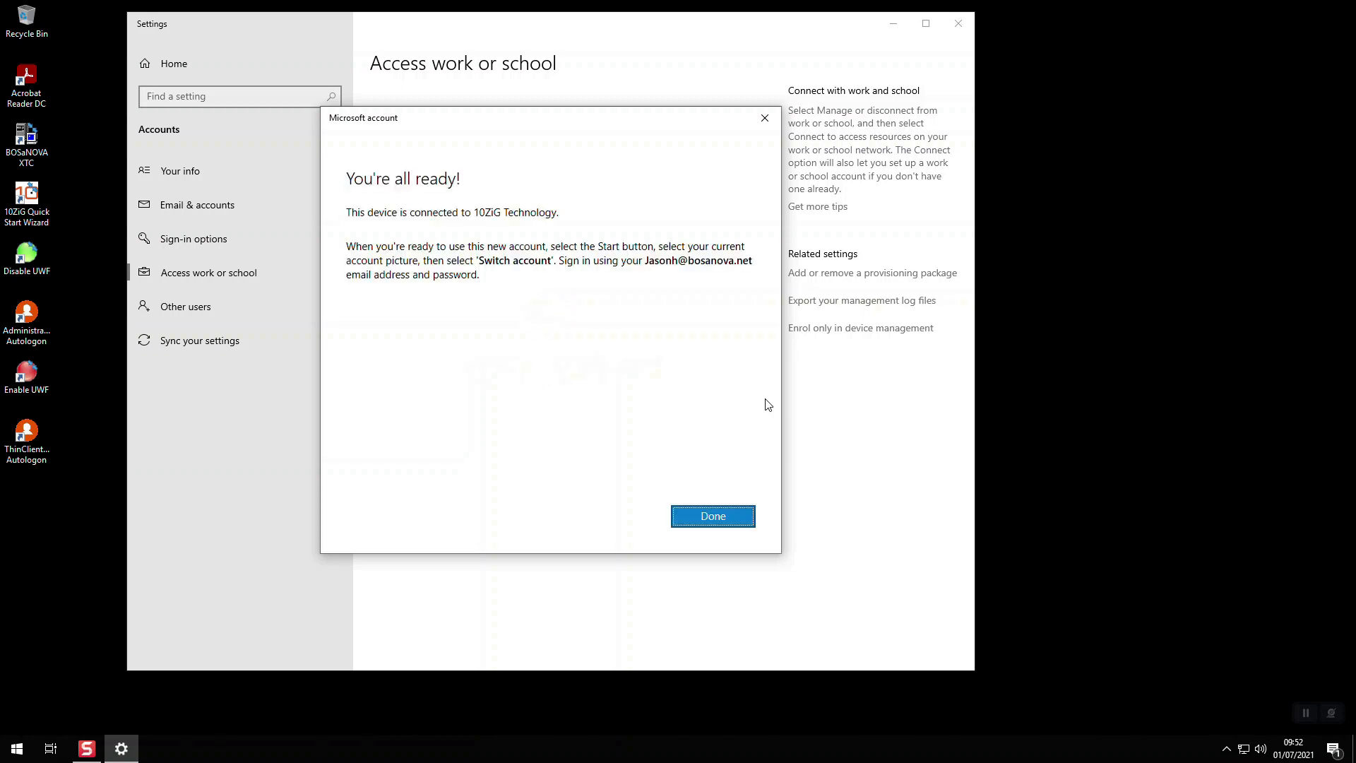
click(743, 521)
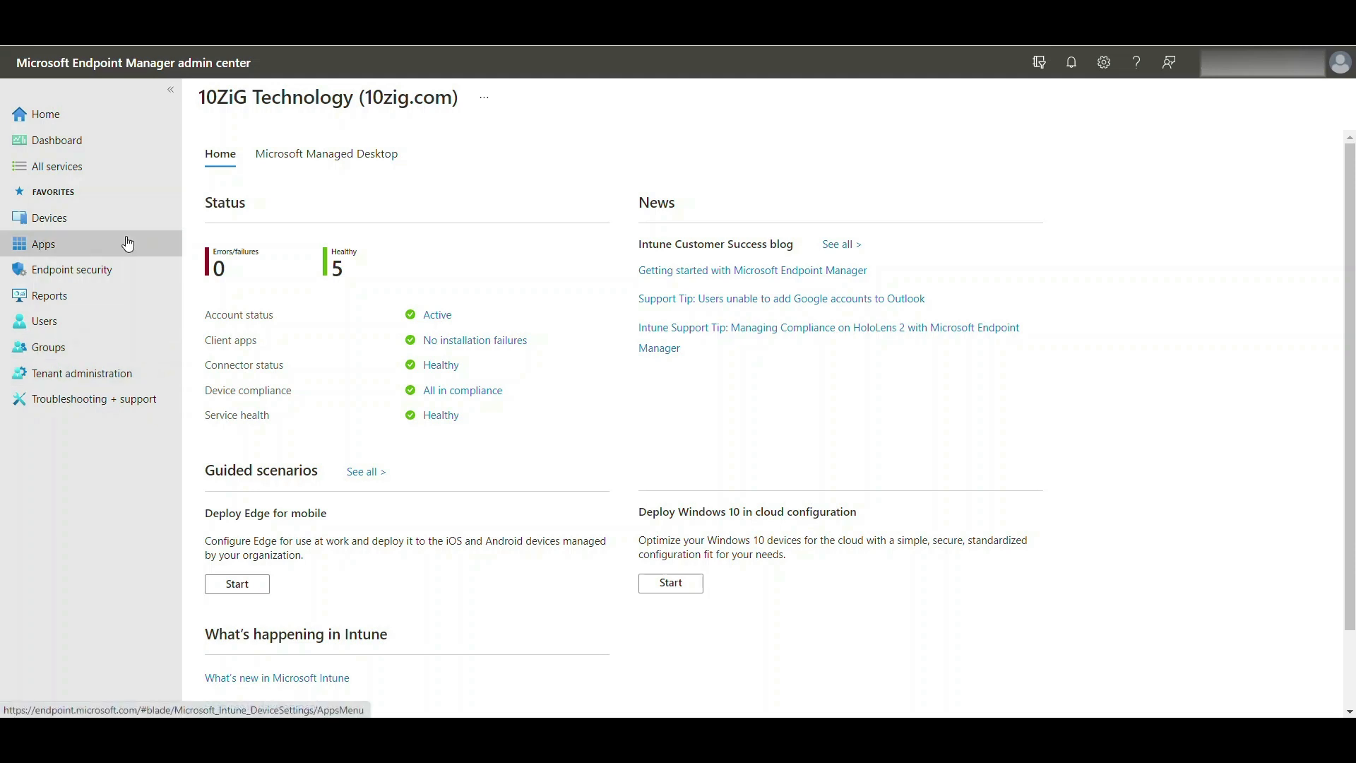
In Endpoint Manager, open the overview of the enrolled device DESKTOP-L0CNVSF from the list of all devices.
click(119, 172)
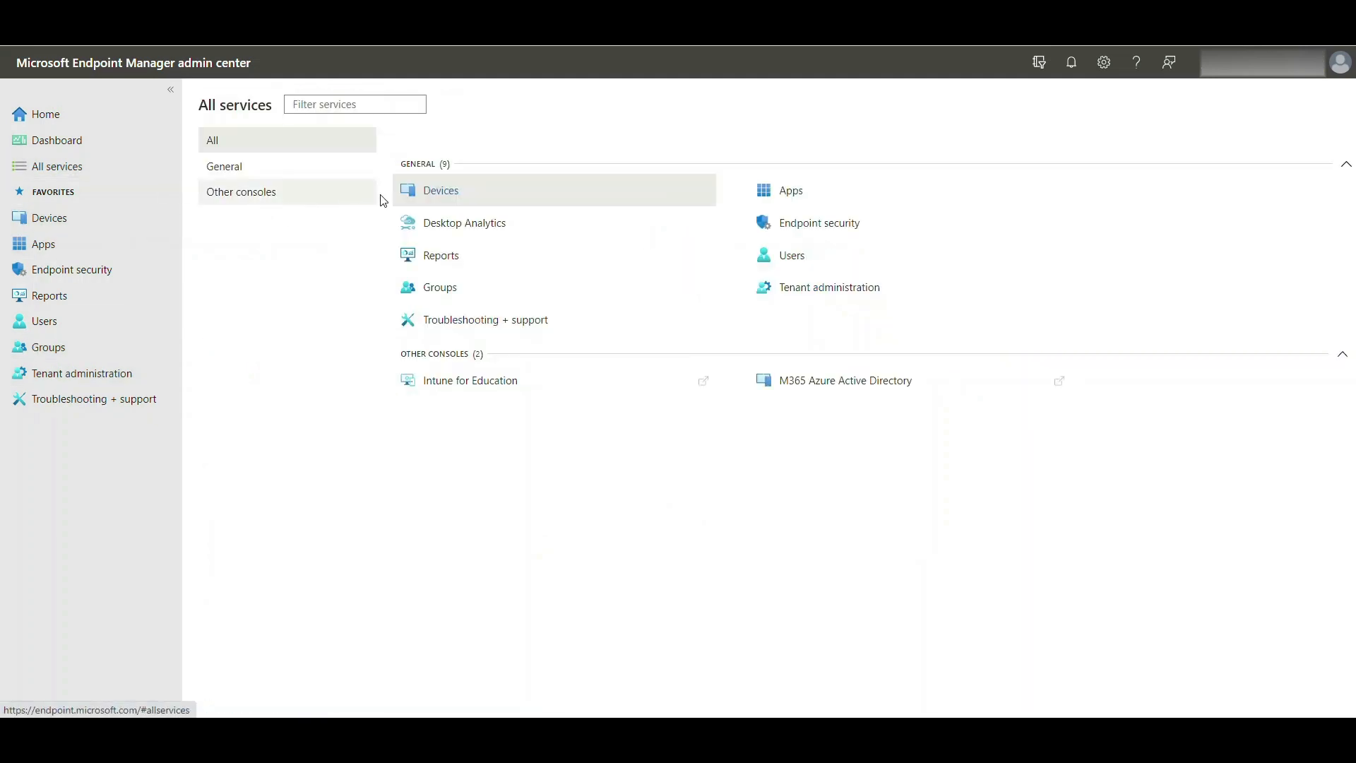
click(498, 200)
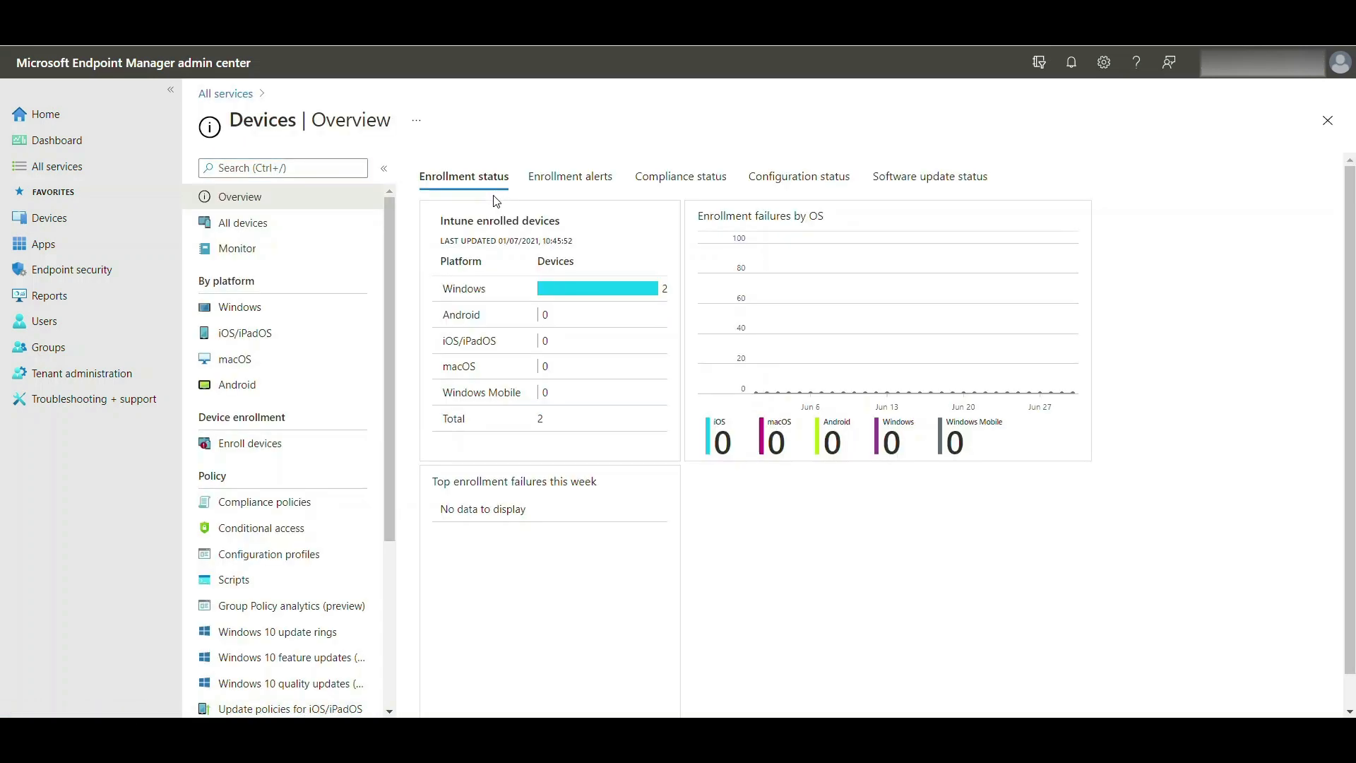
click(326, 223)
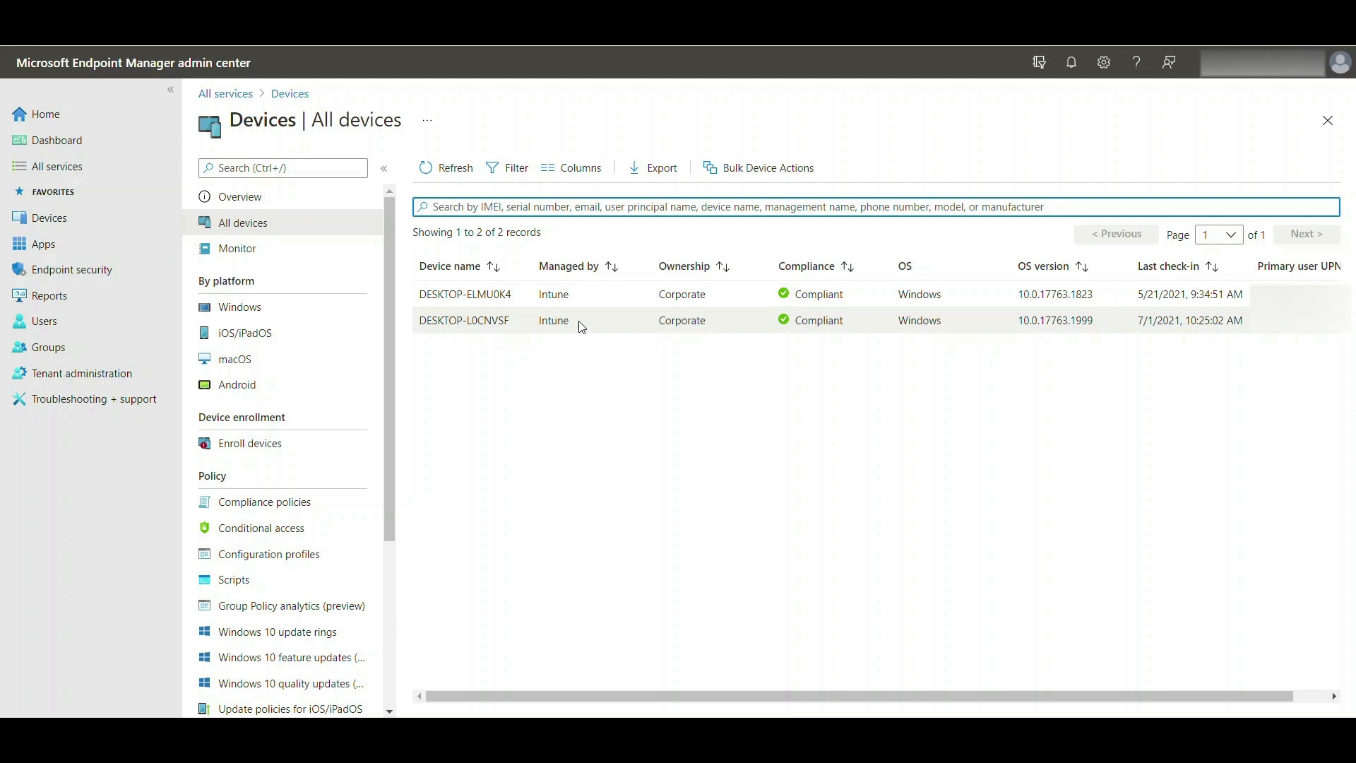
click(513, 330)
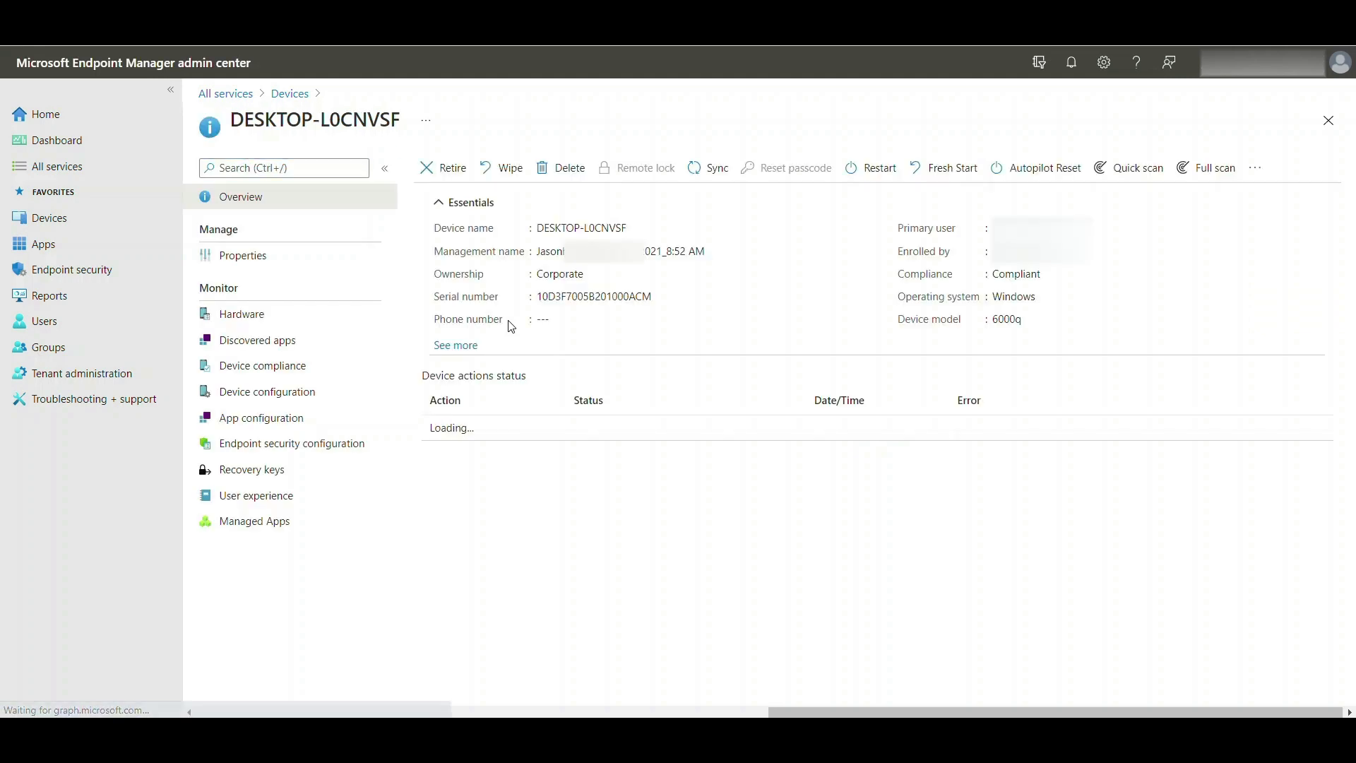
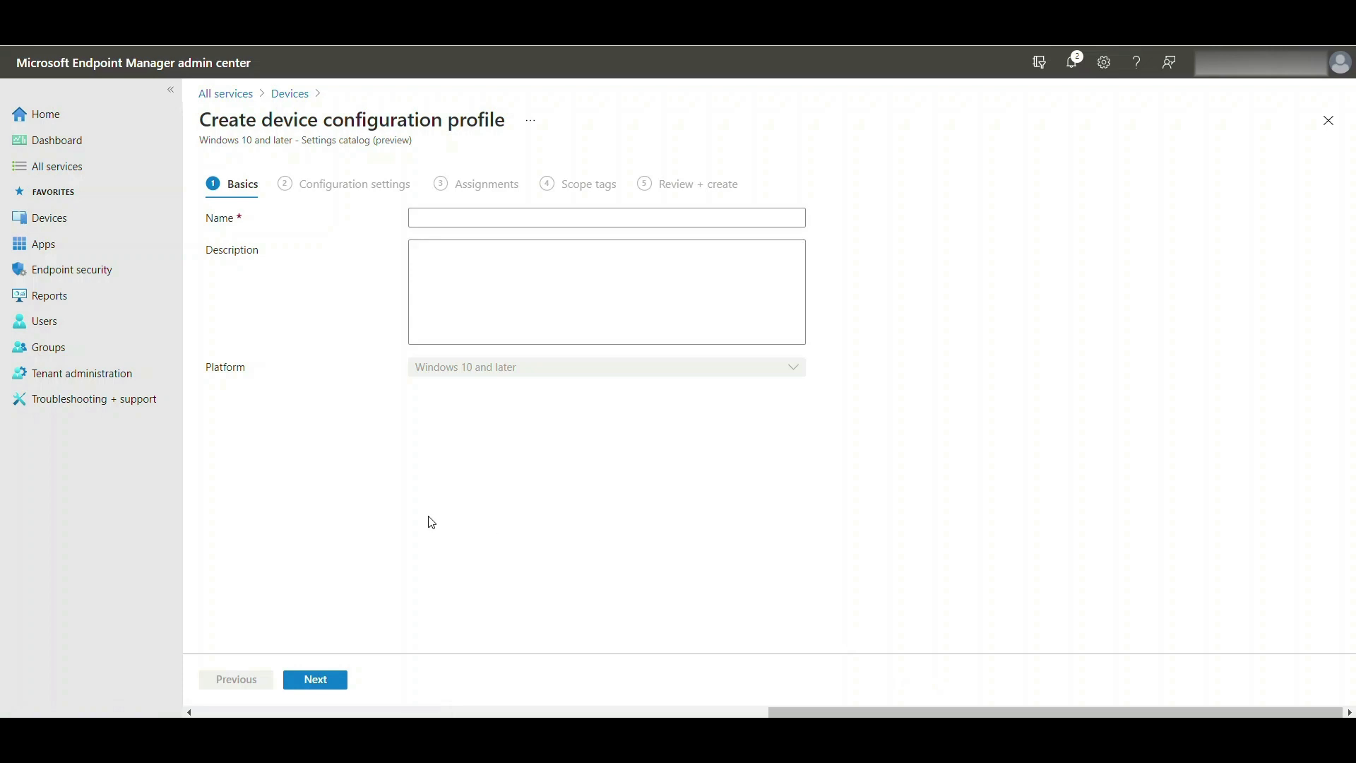
Name the configuration profile 10ZiGWindows10DeviceProfile, describe it as "Windows firewall profile" and continue to the configuration settings.
click(462, 221)
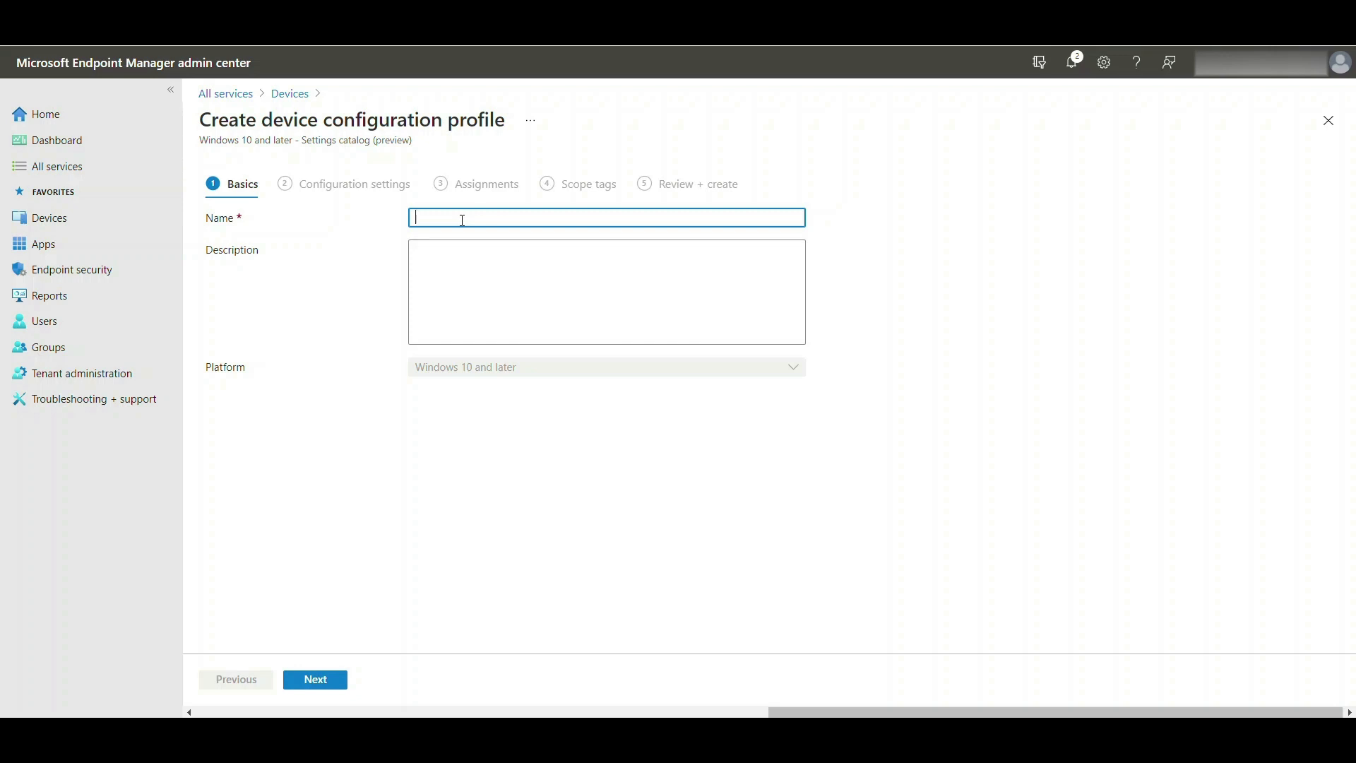
text(10ZiGWindows10DeviceProfile)
click(477, 253)
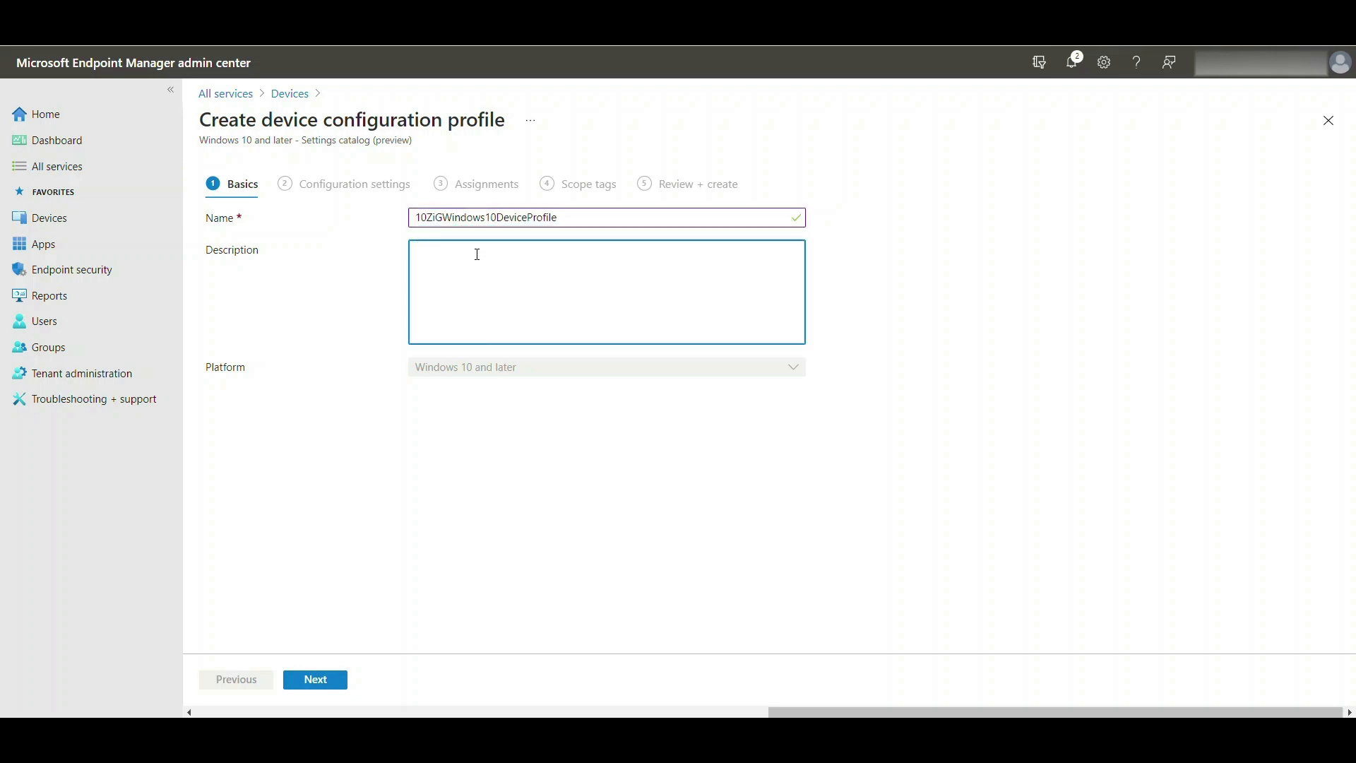
text(Windows firewall profile)
click(333, 681)
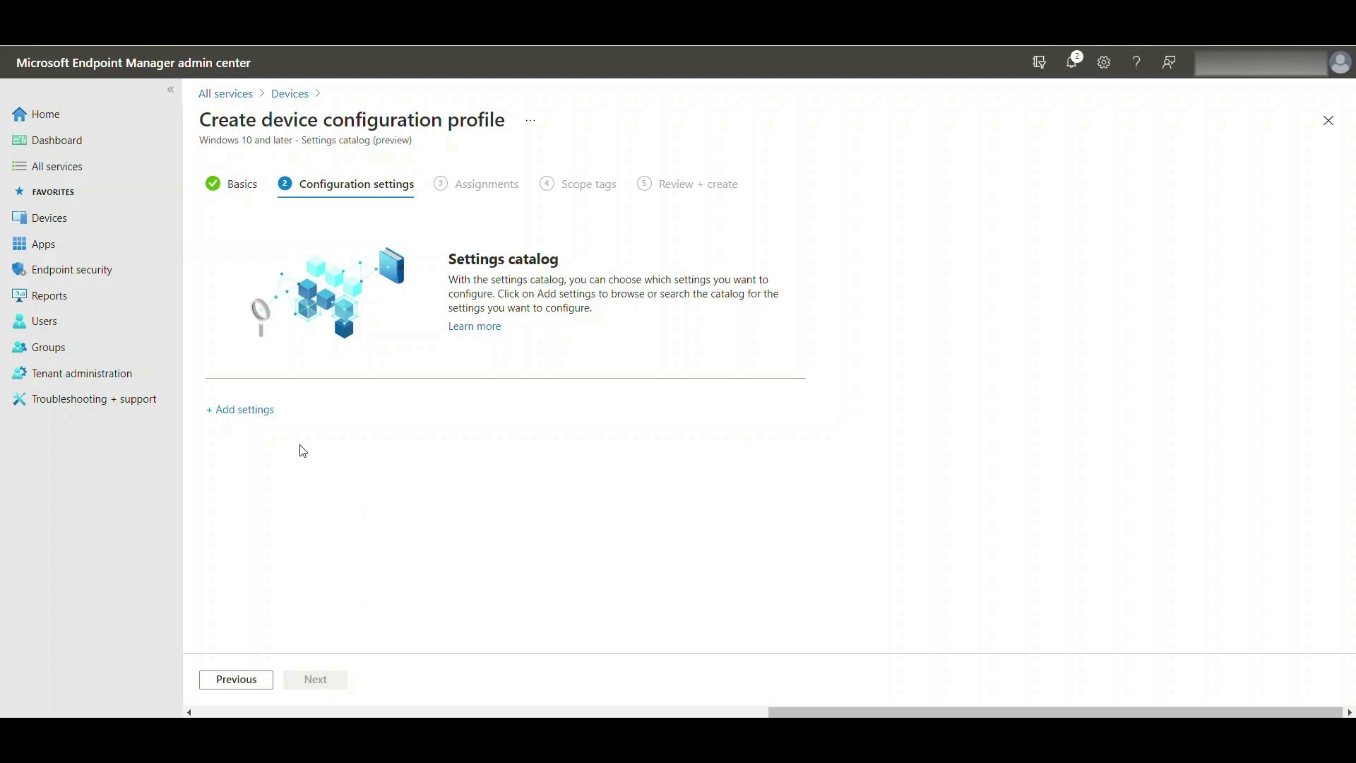
Add Enable Private Network Firewall from the Firewall category of the settings catalog, set it to False and continue to the assignments.
click(272, 417)
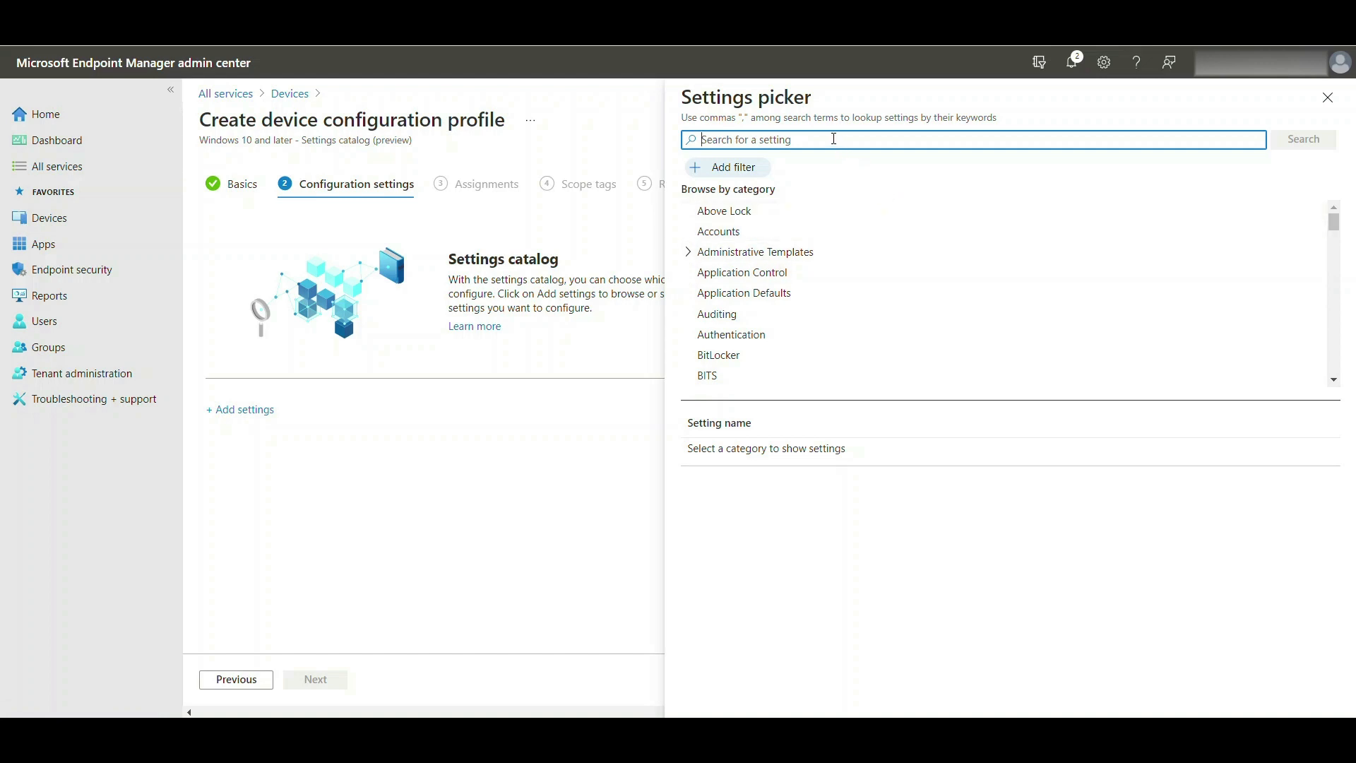
text(Fire)
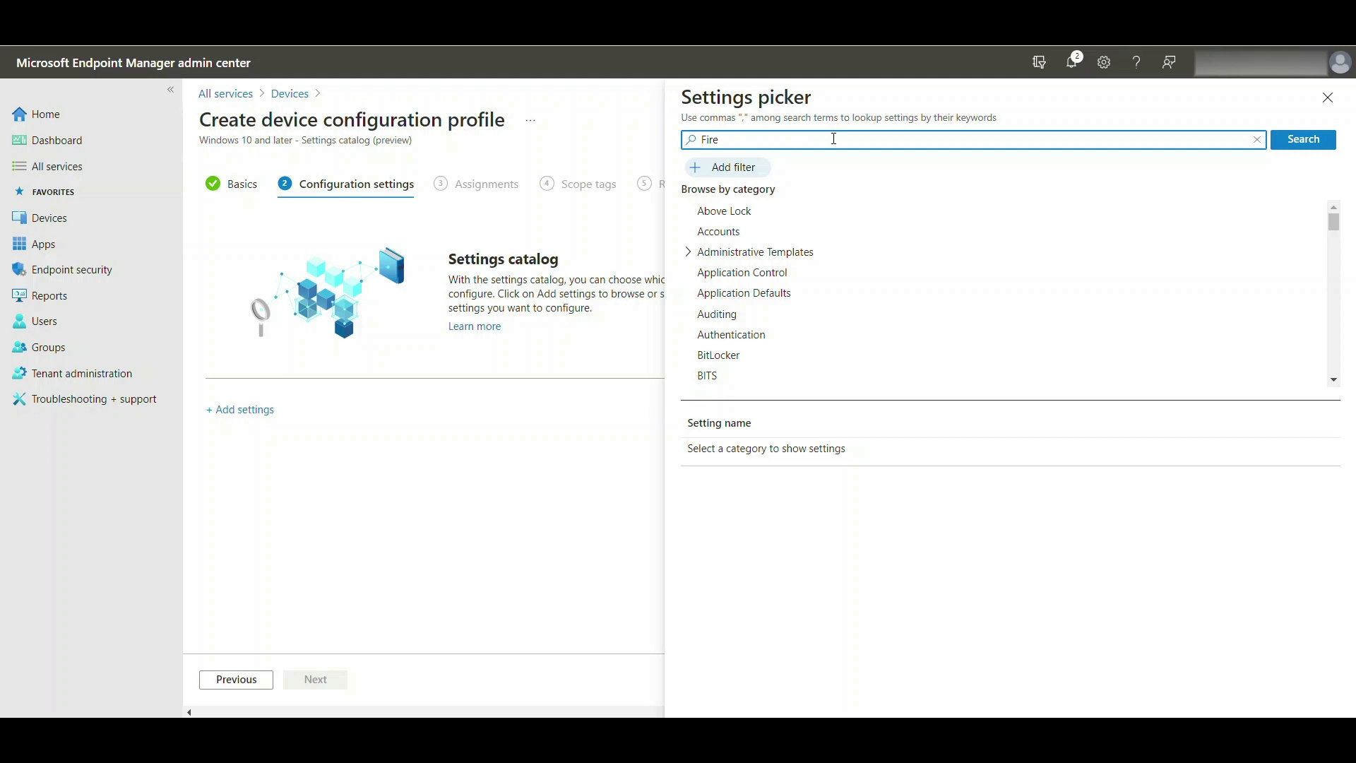
text(w)
click(1299, 140)
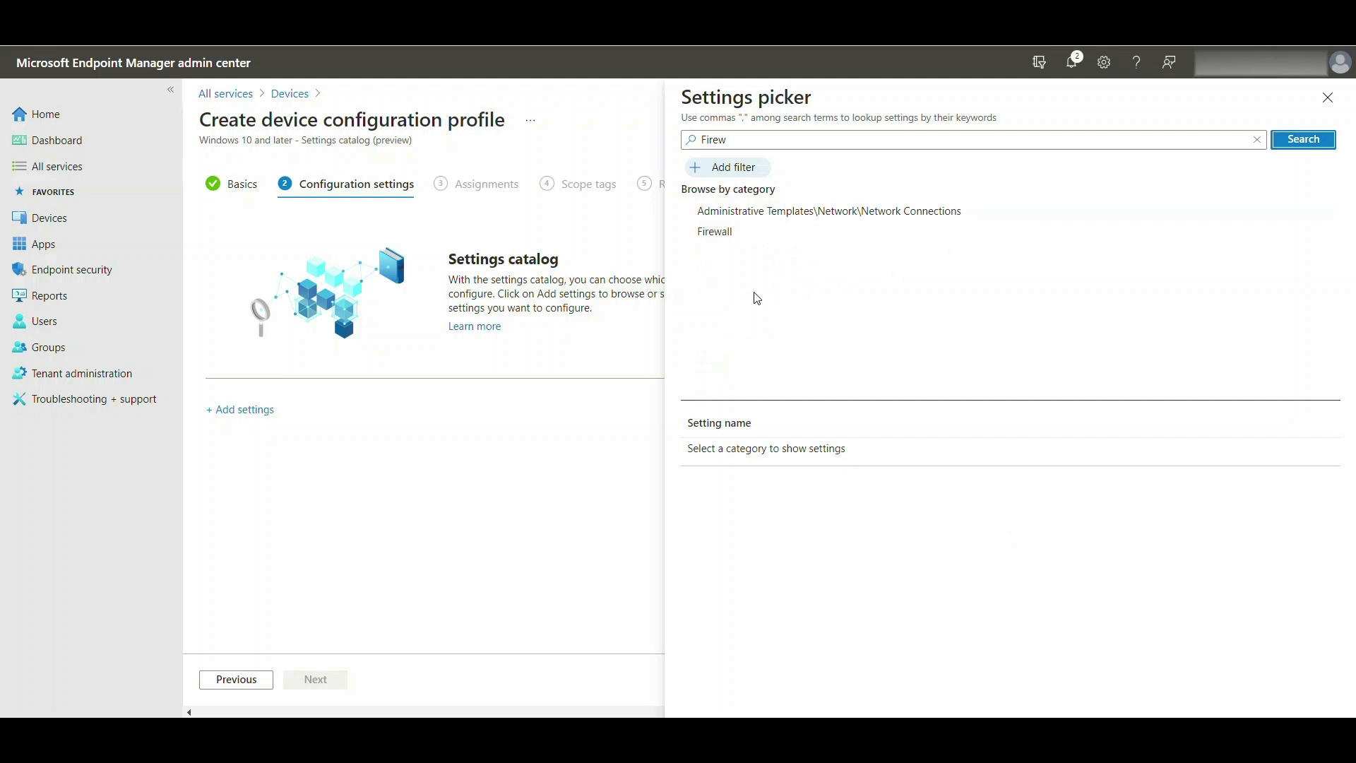
click(727, 237)
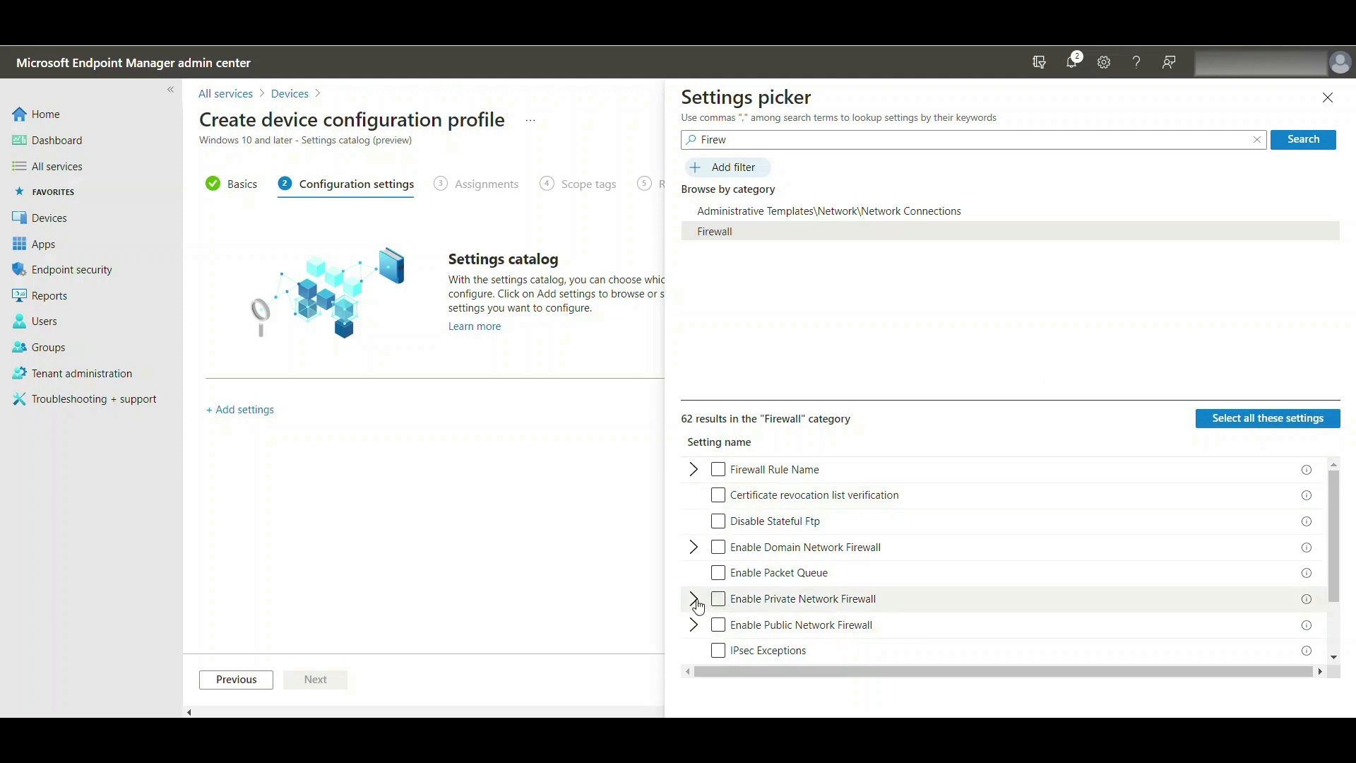
click(719, 602)
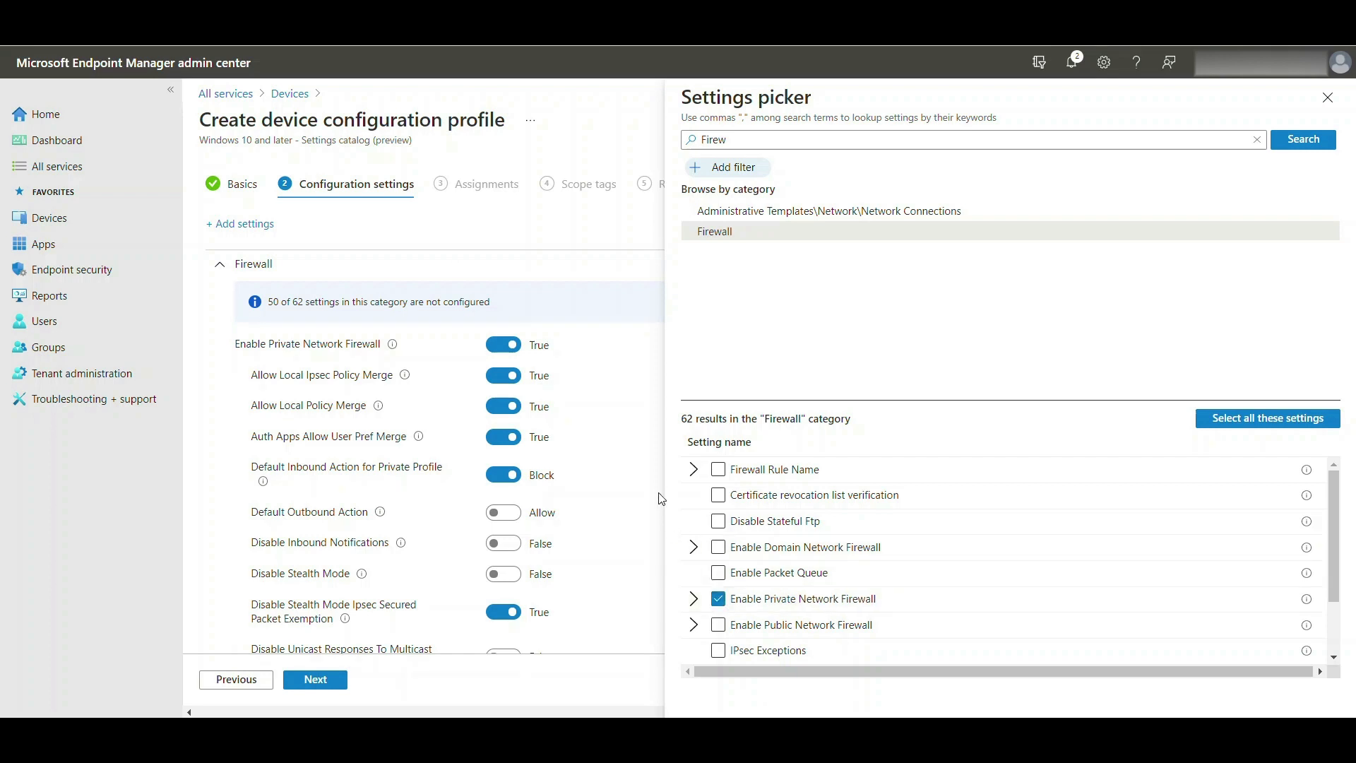
click(497, 349)
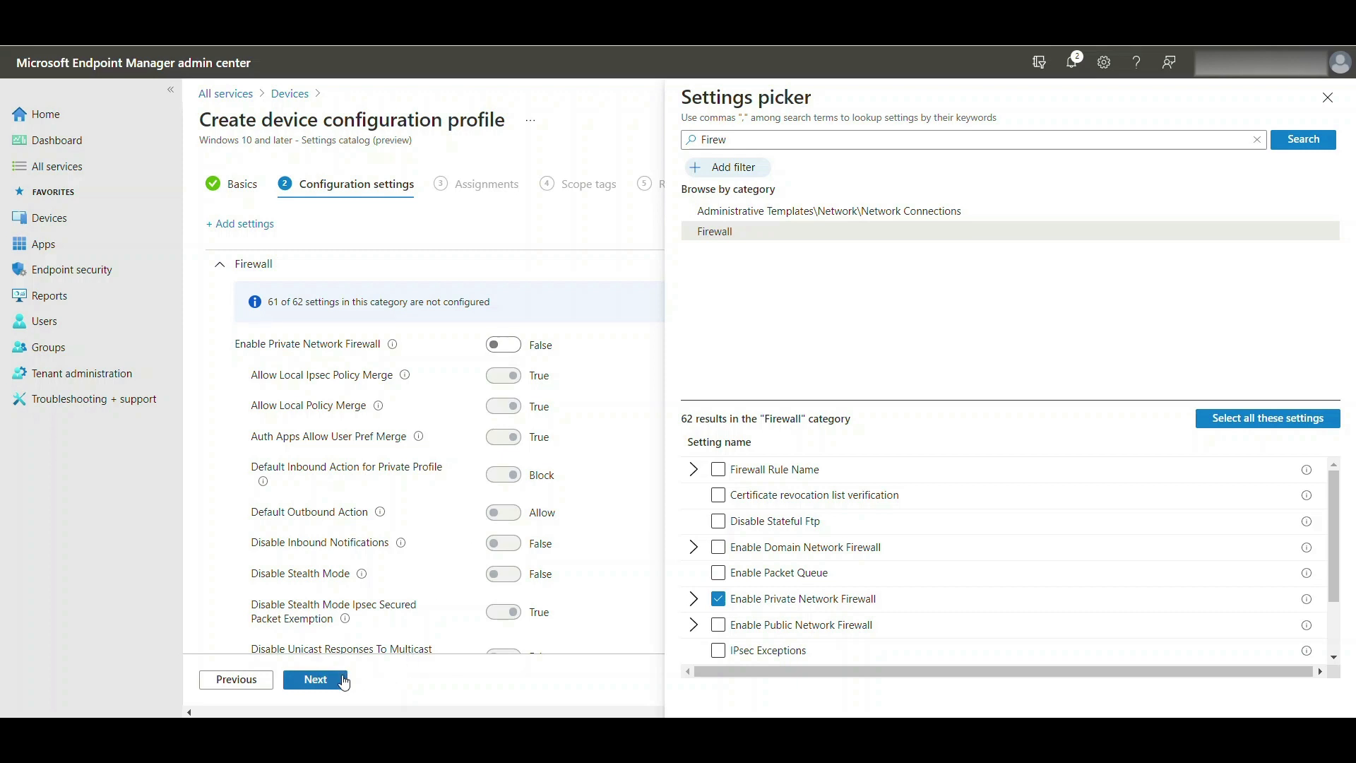
click(315, 679)
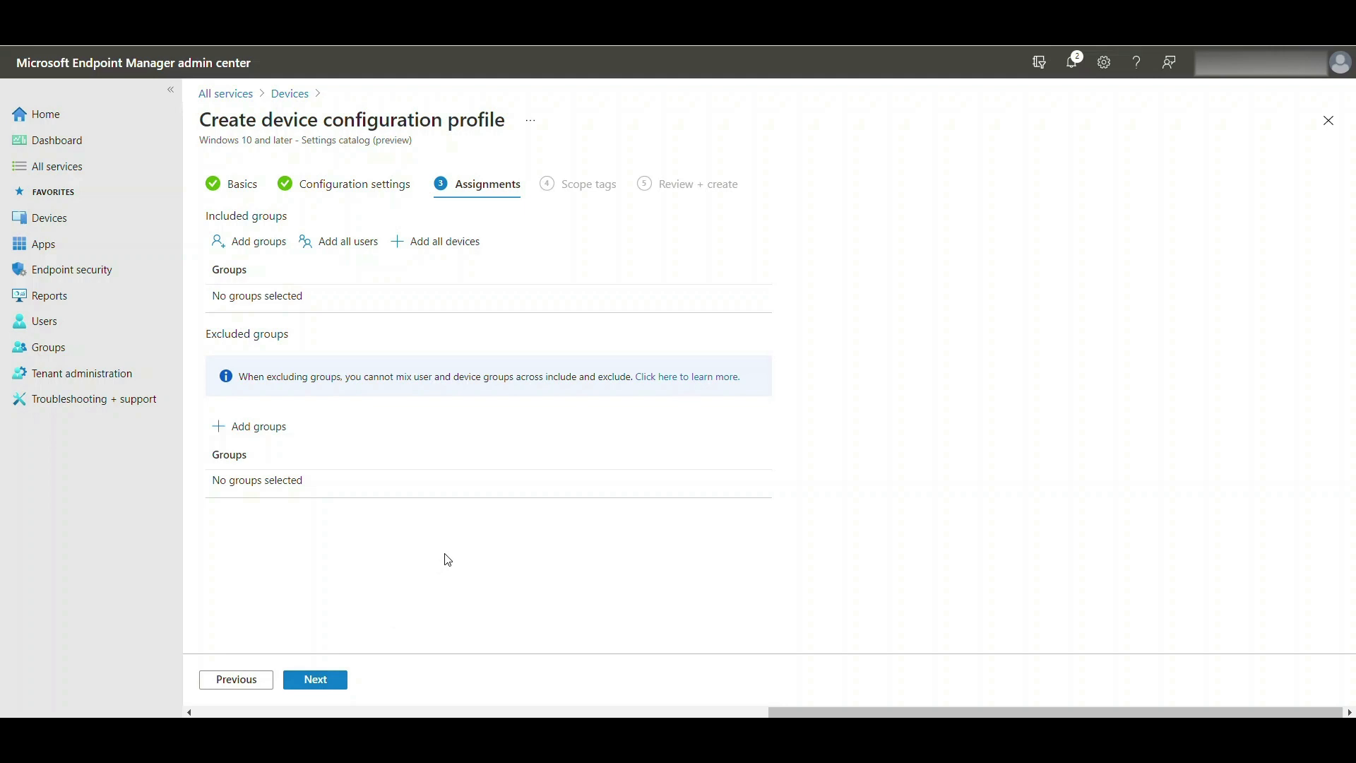
Include the 10ZiGDevices group in the profile's assignments.
click(266, 247)
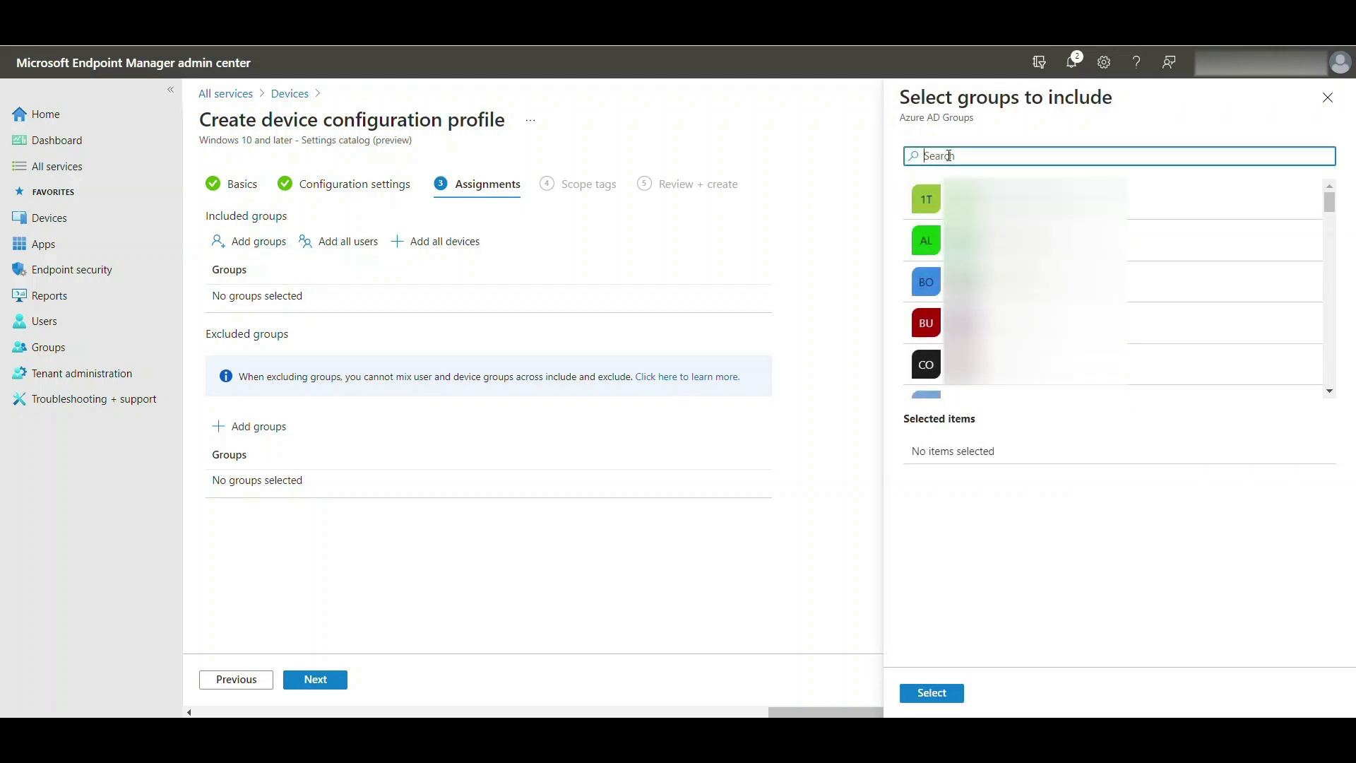
text(10zig)
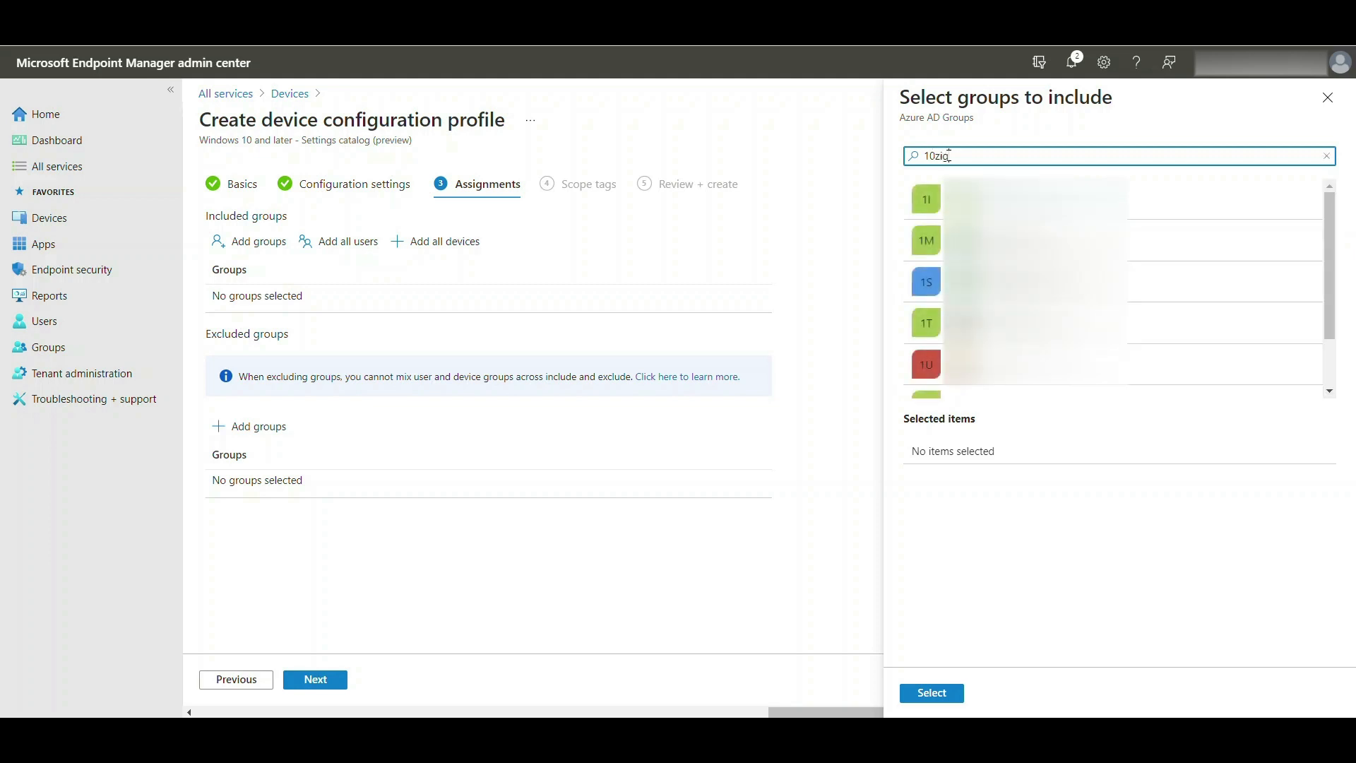
text(dev)
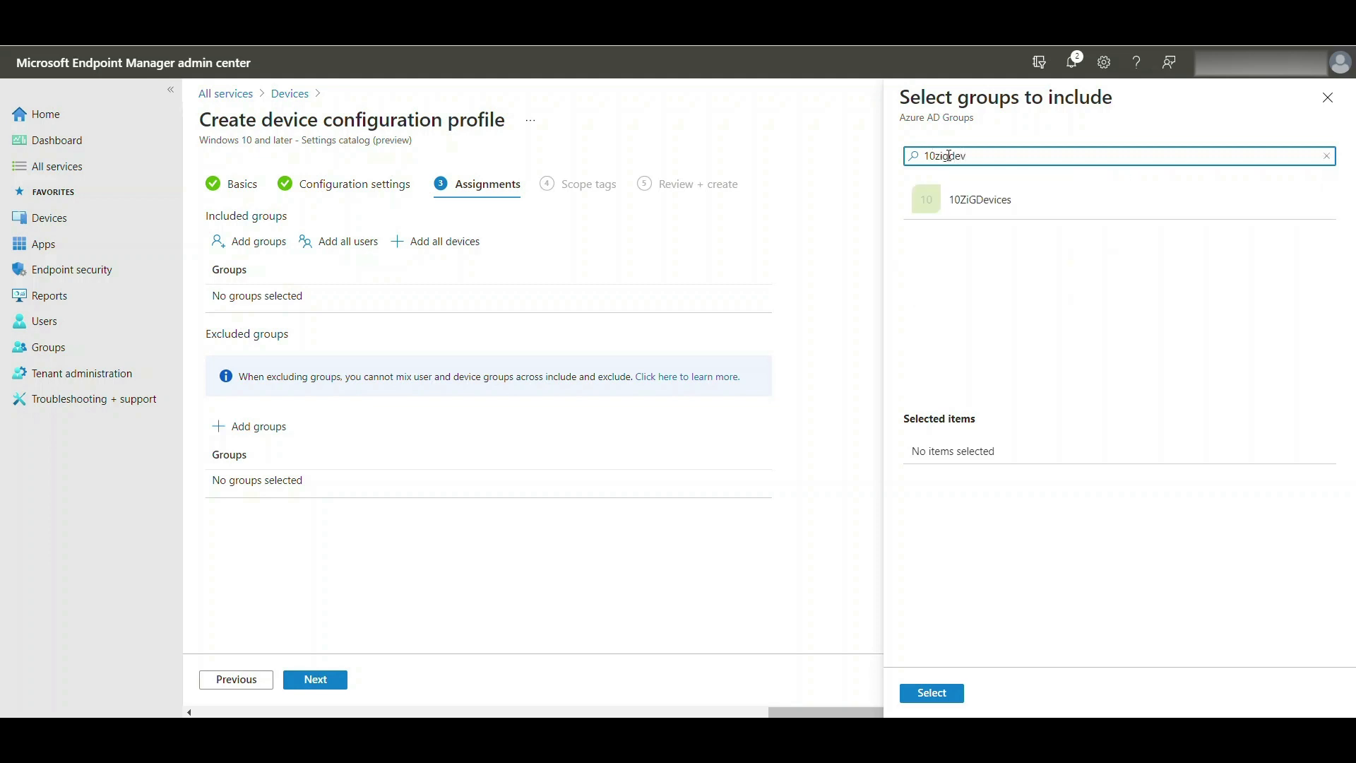
click(1012, 201)
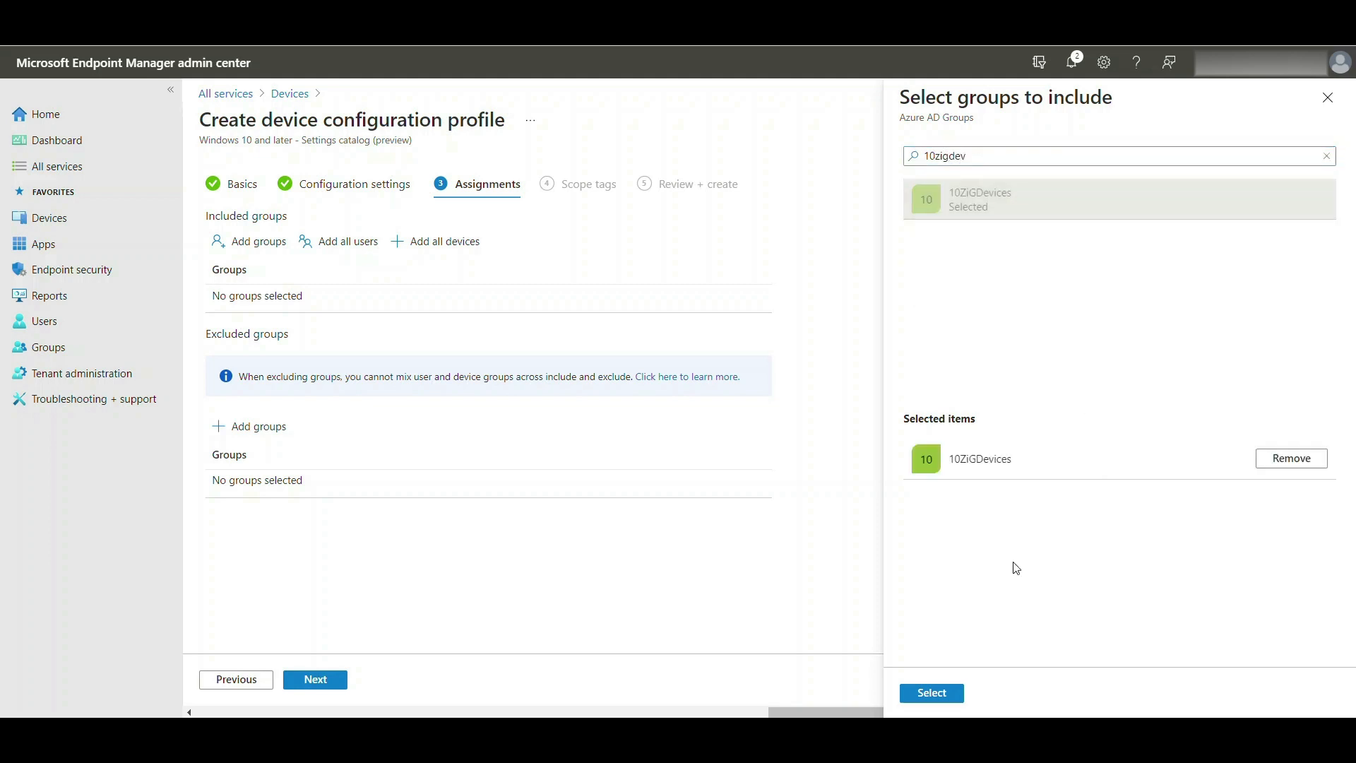
click(957, 700)
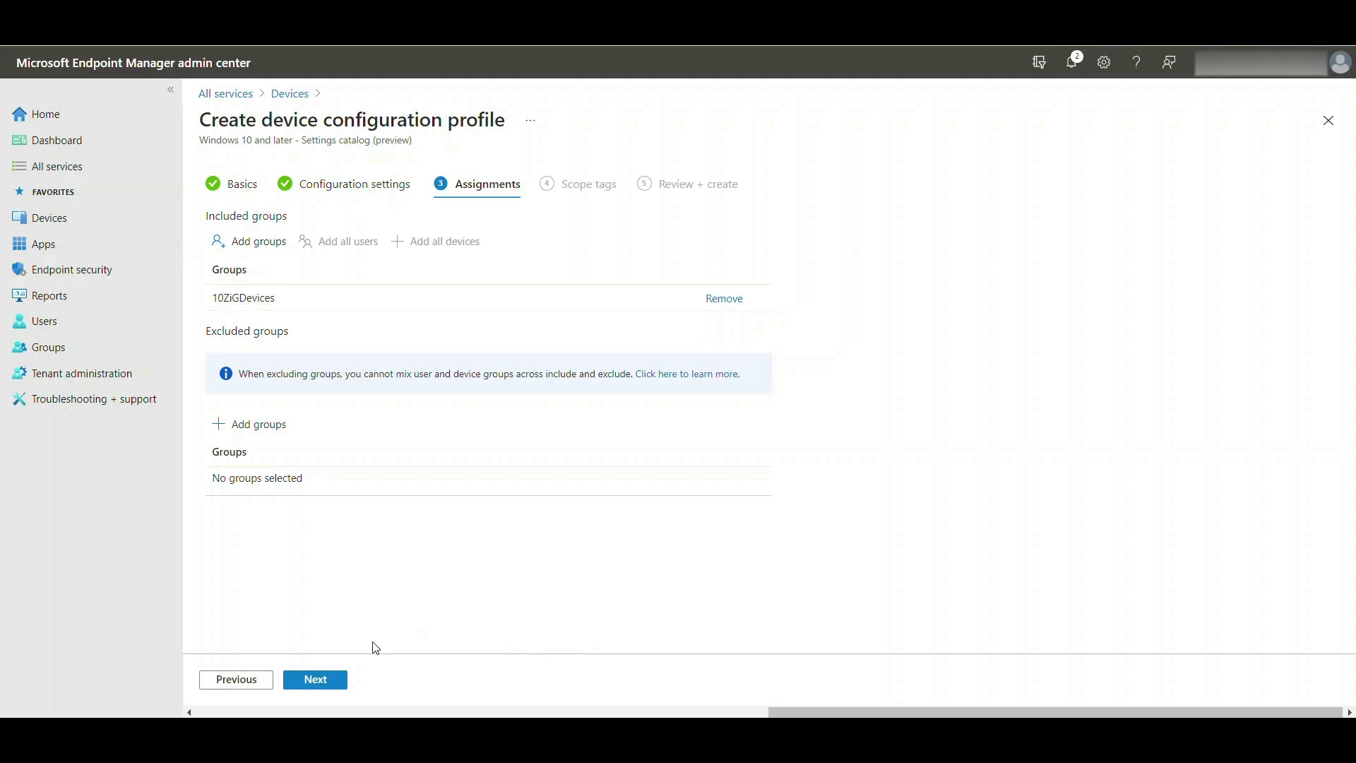
Proceed through the scope tags without selecting any and create the device configuration profile.
click(341, 687)
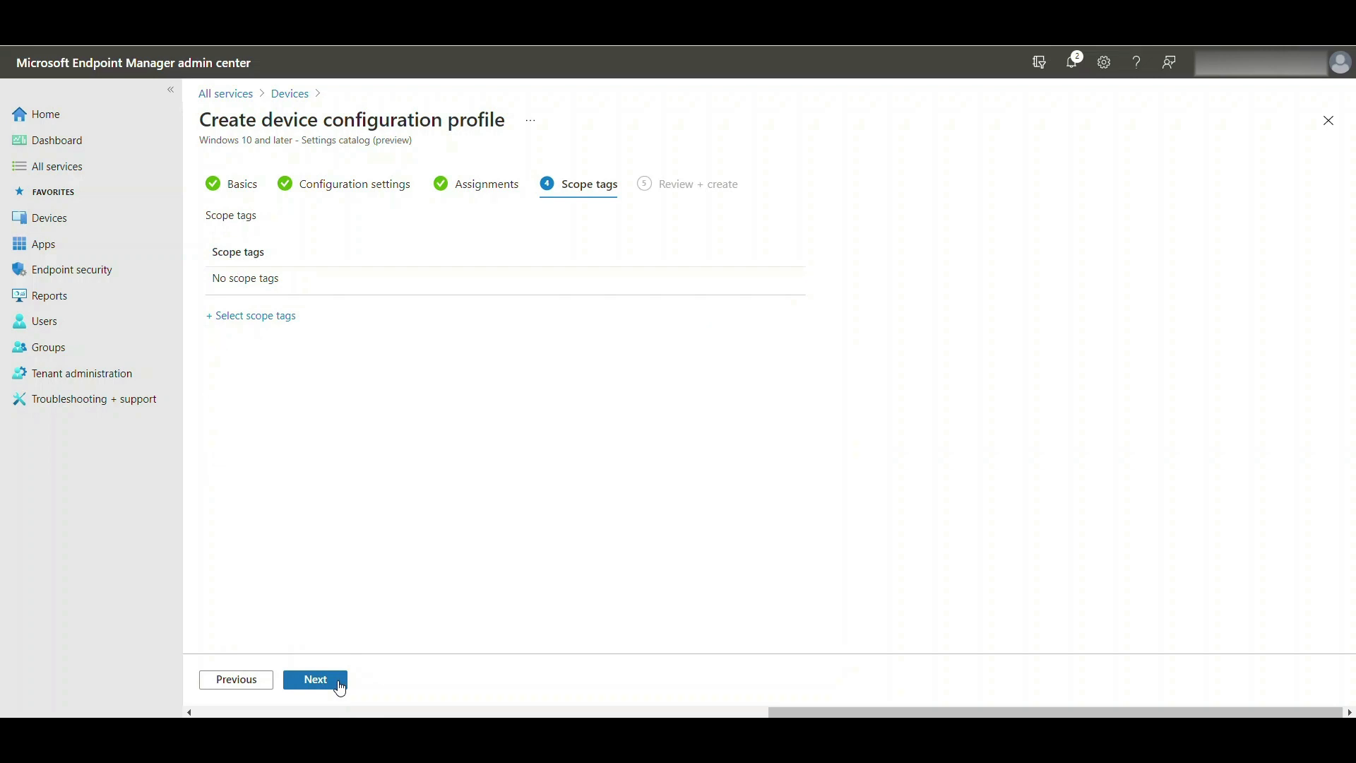
click(341, 687)
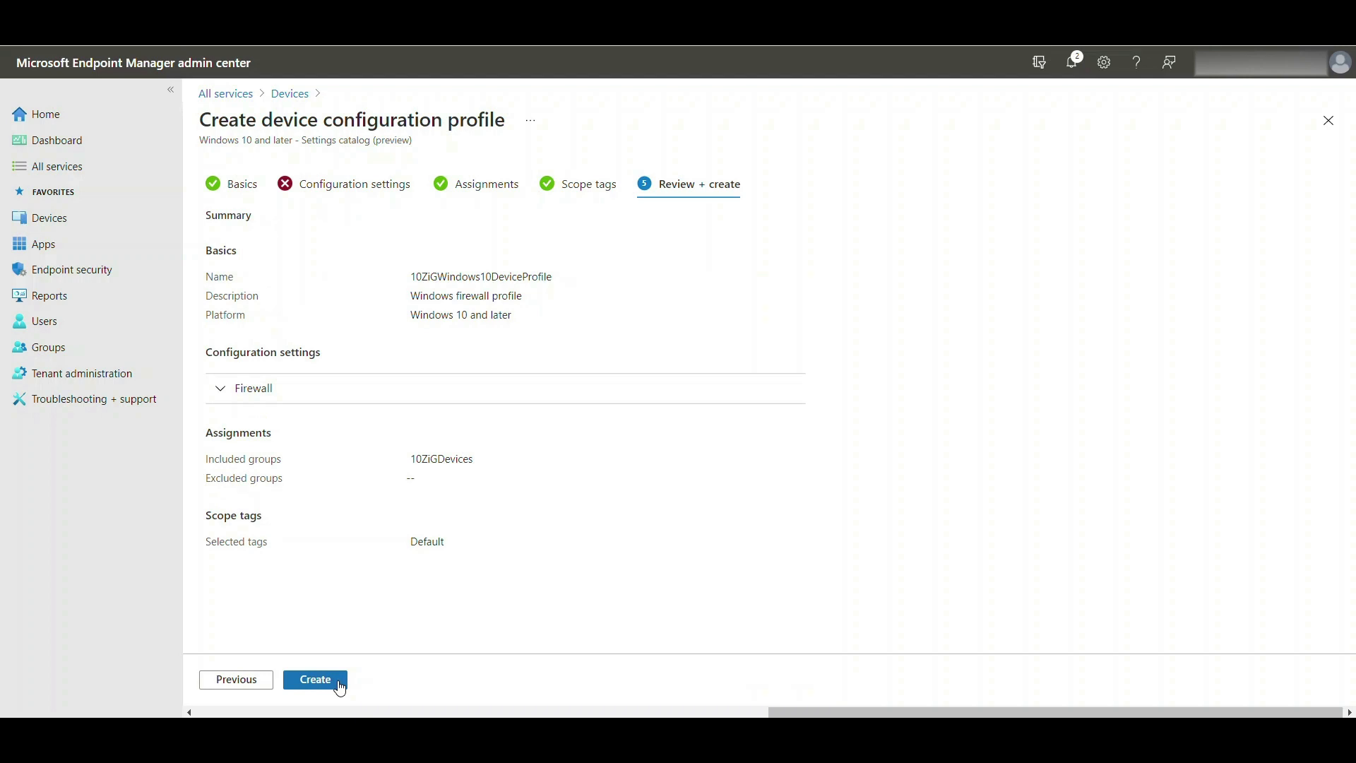
click(339, 685)
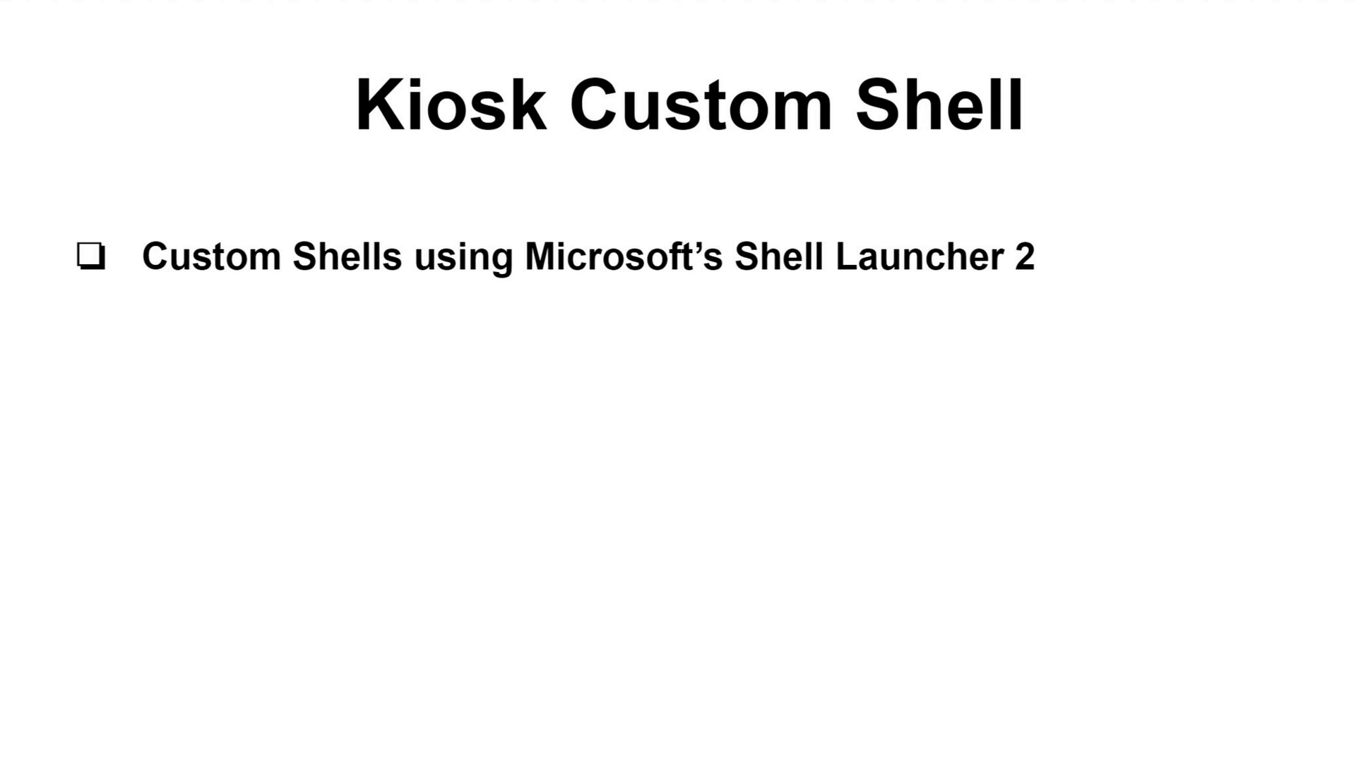
key(Right)
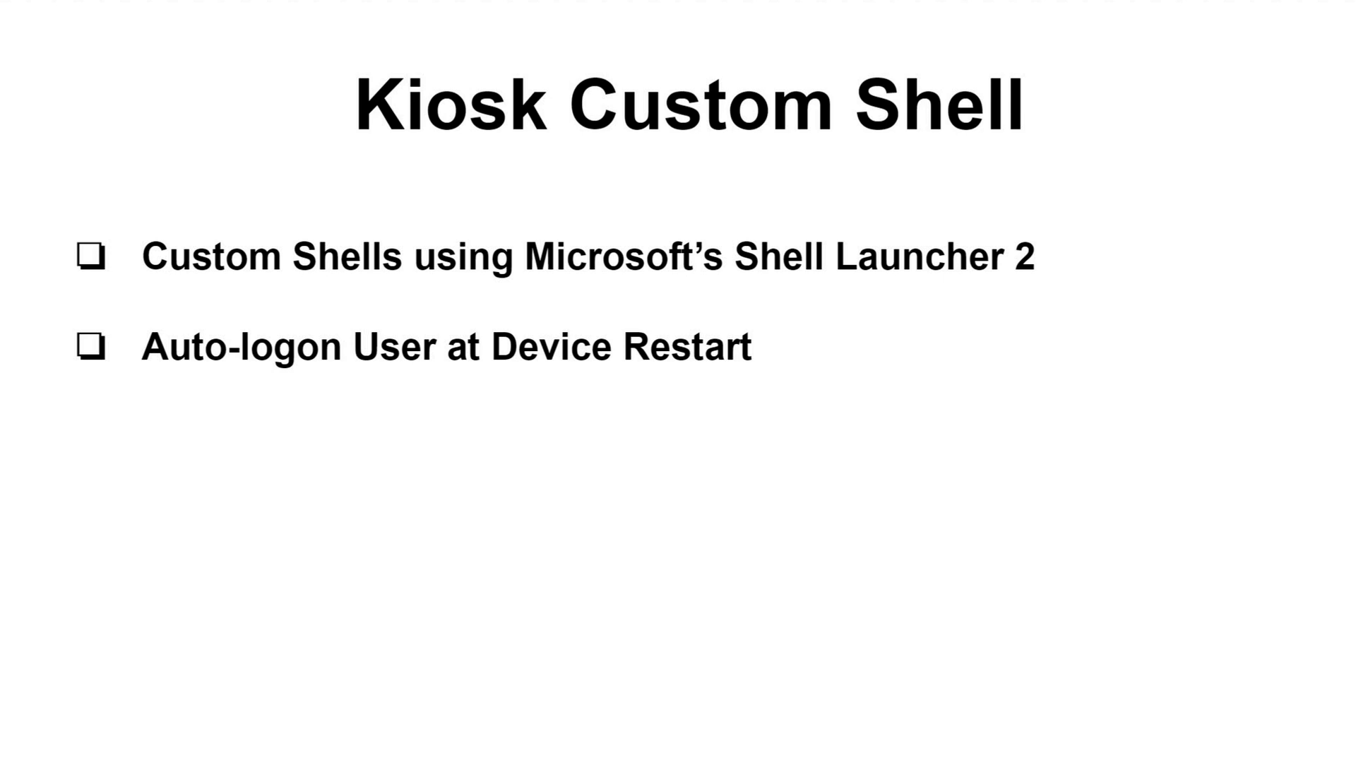
key(Right)
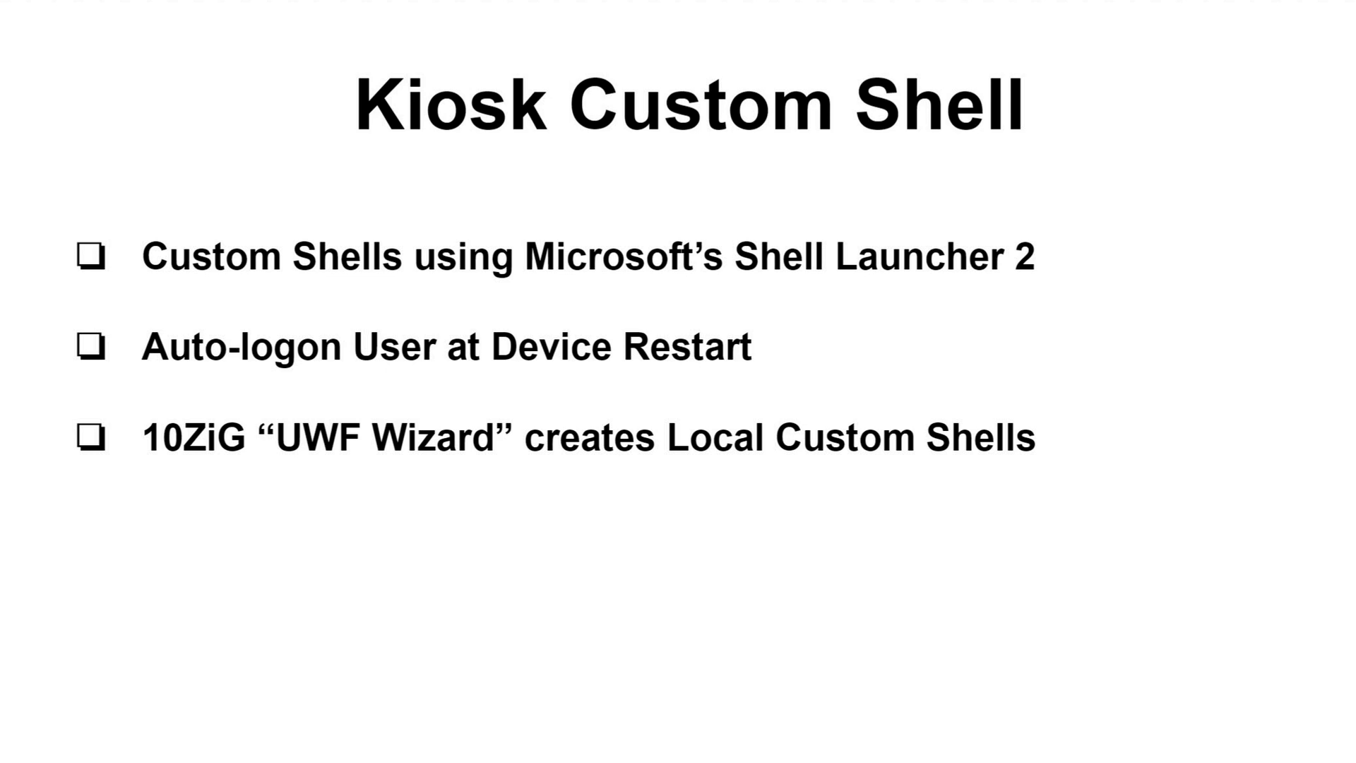
key(Right)
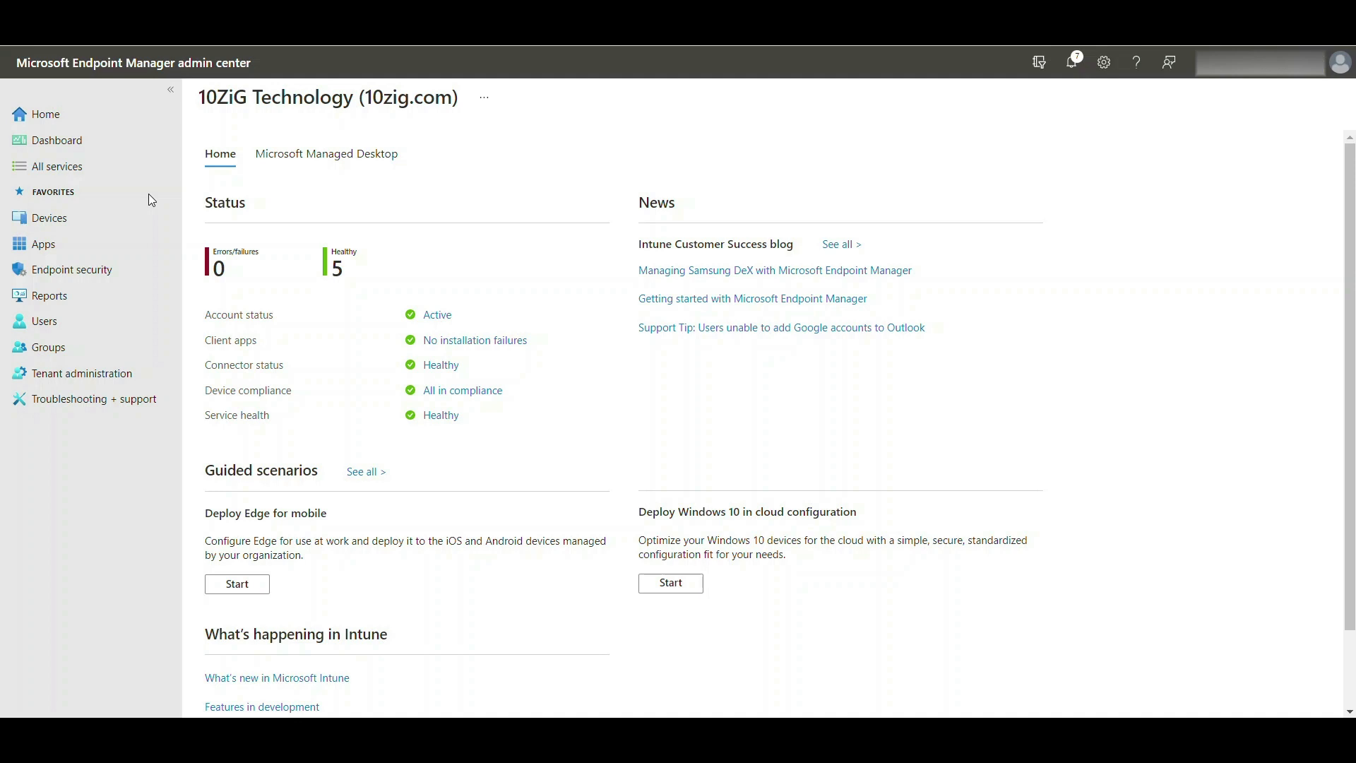
Start a new device configuration profile for Windows 10 and later, using the Templates profile type and the Custom template.
click(131, 170)
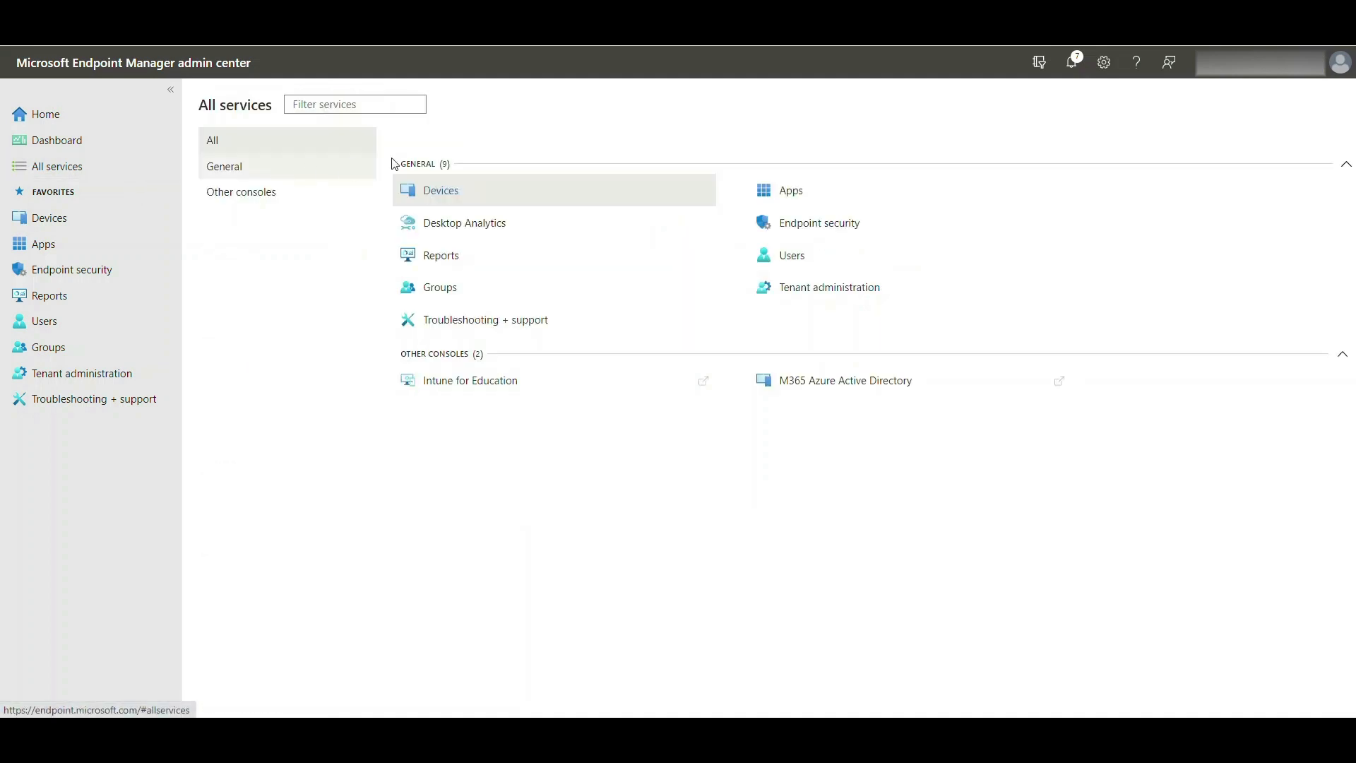
click(517, 191)
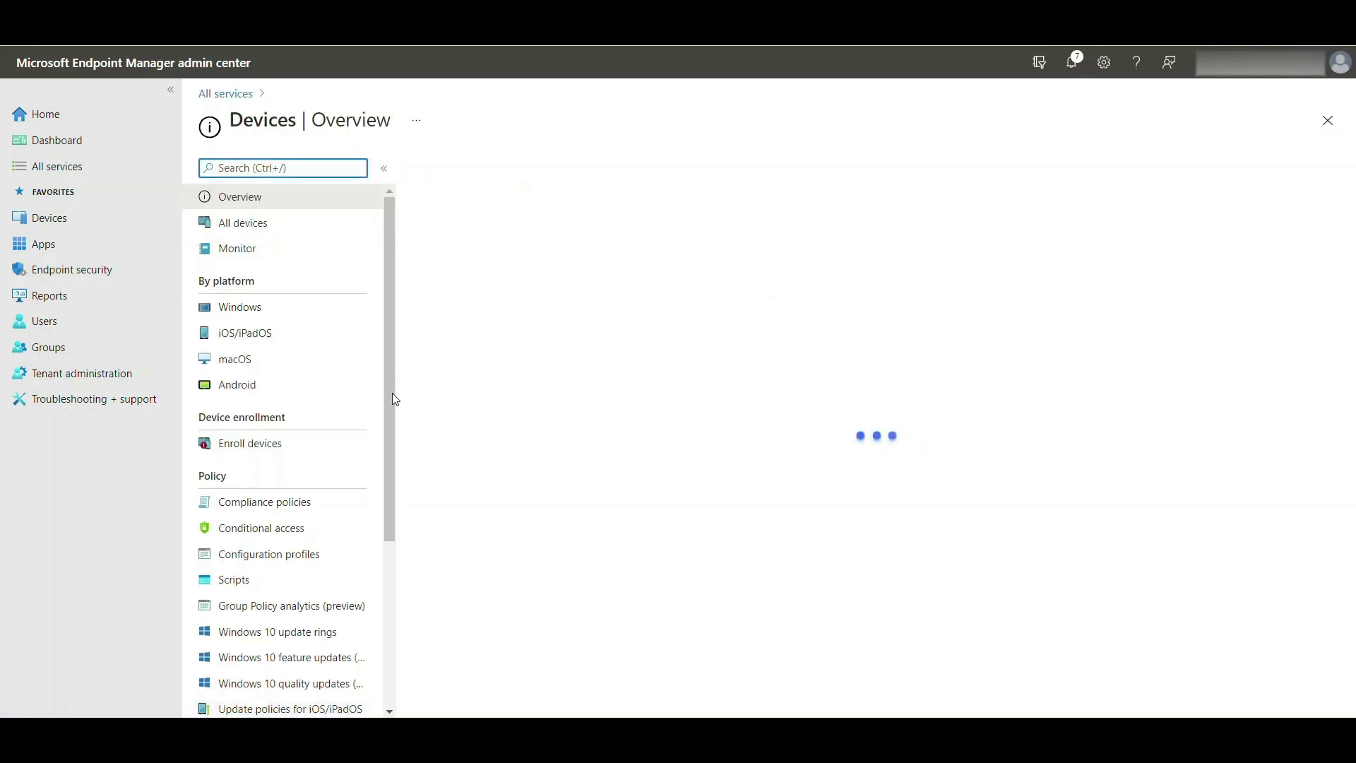
click(349, 558)
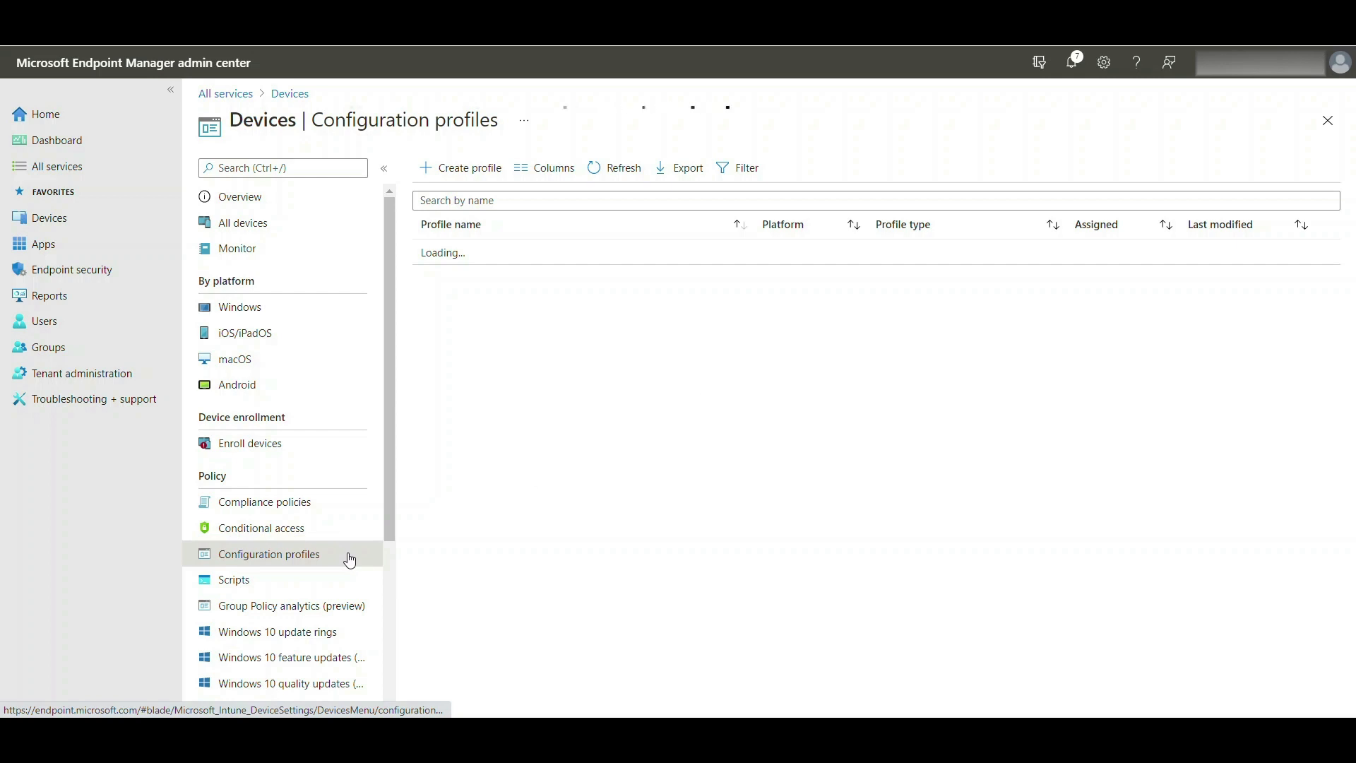
click(490, 173)
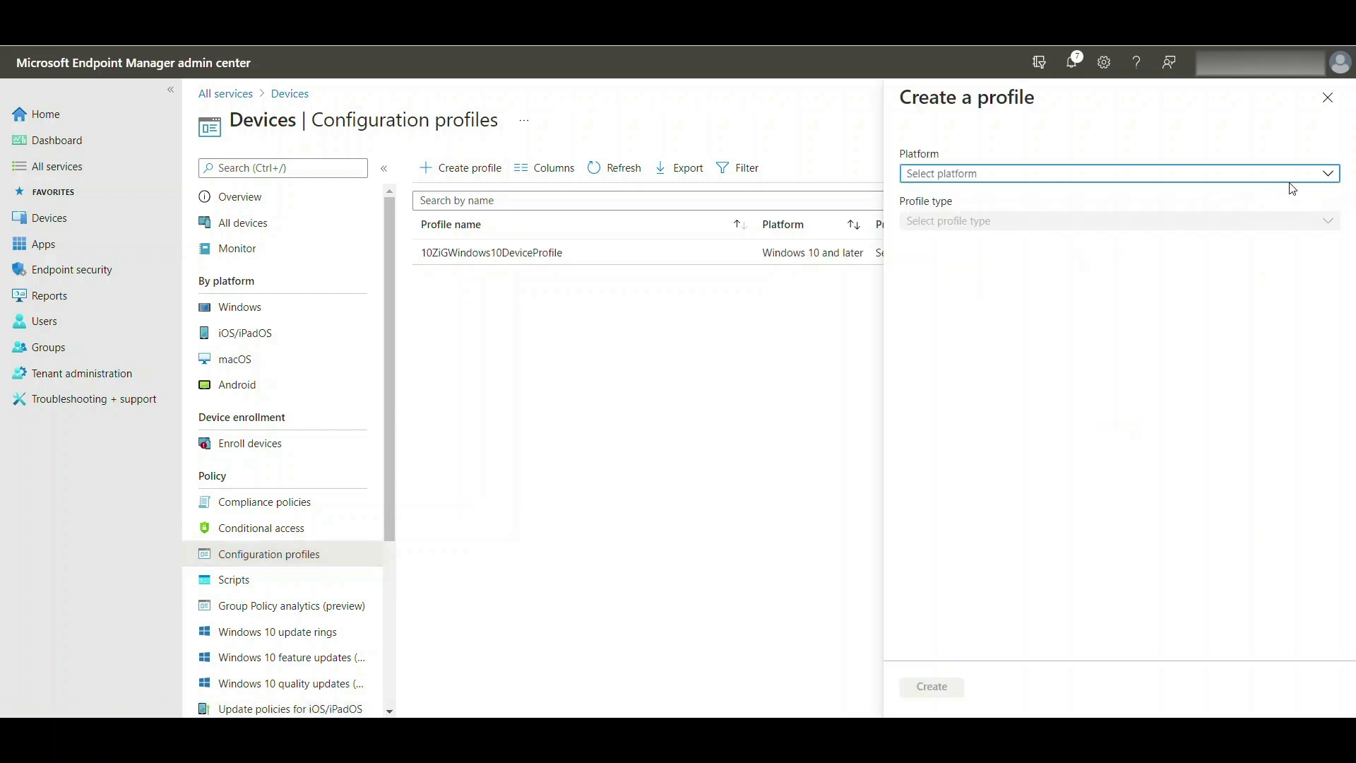
click(1331, 179)
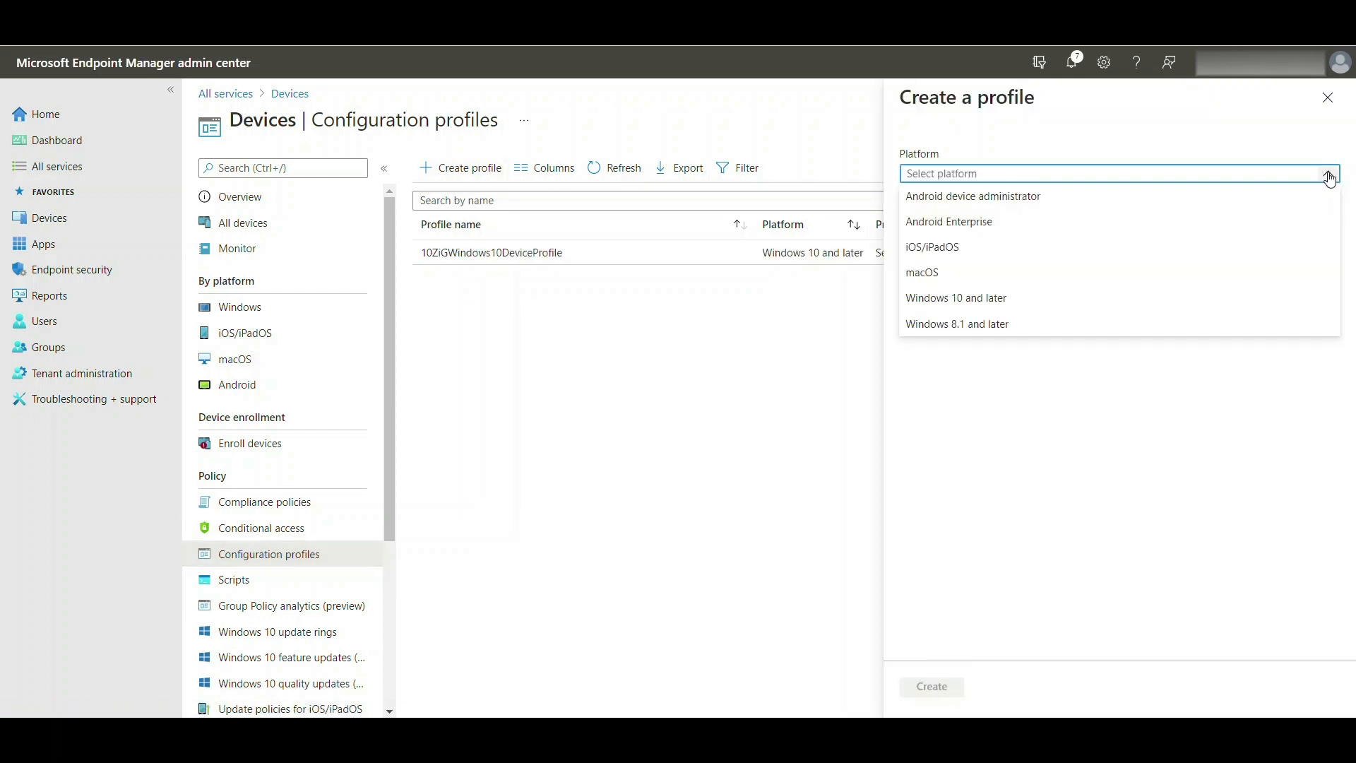
click(1229, 303)
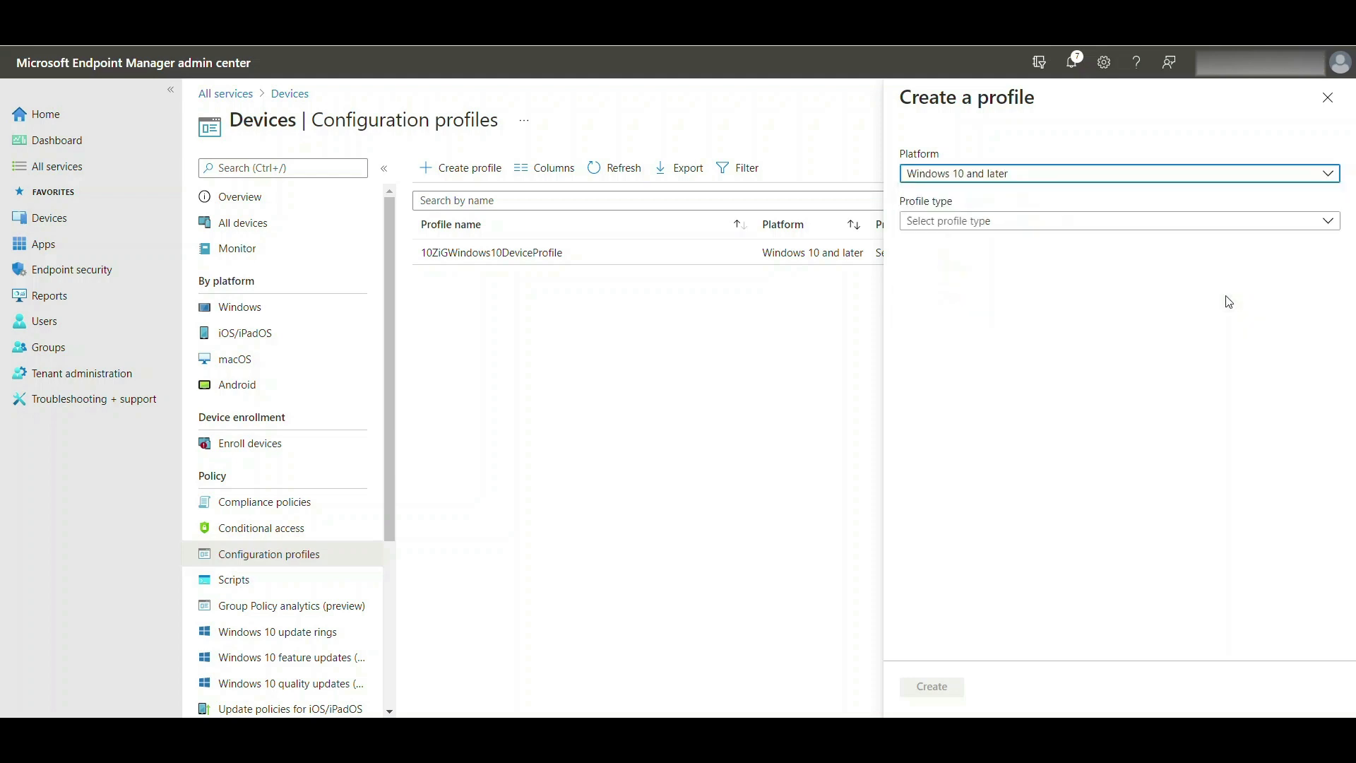
click(1335, 224)
click(1258, 276)
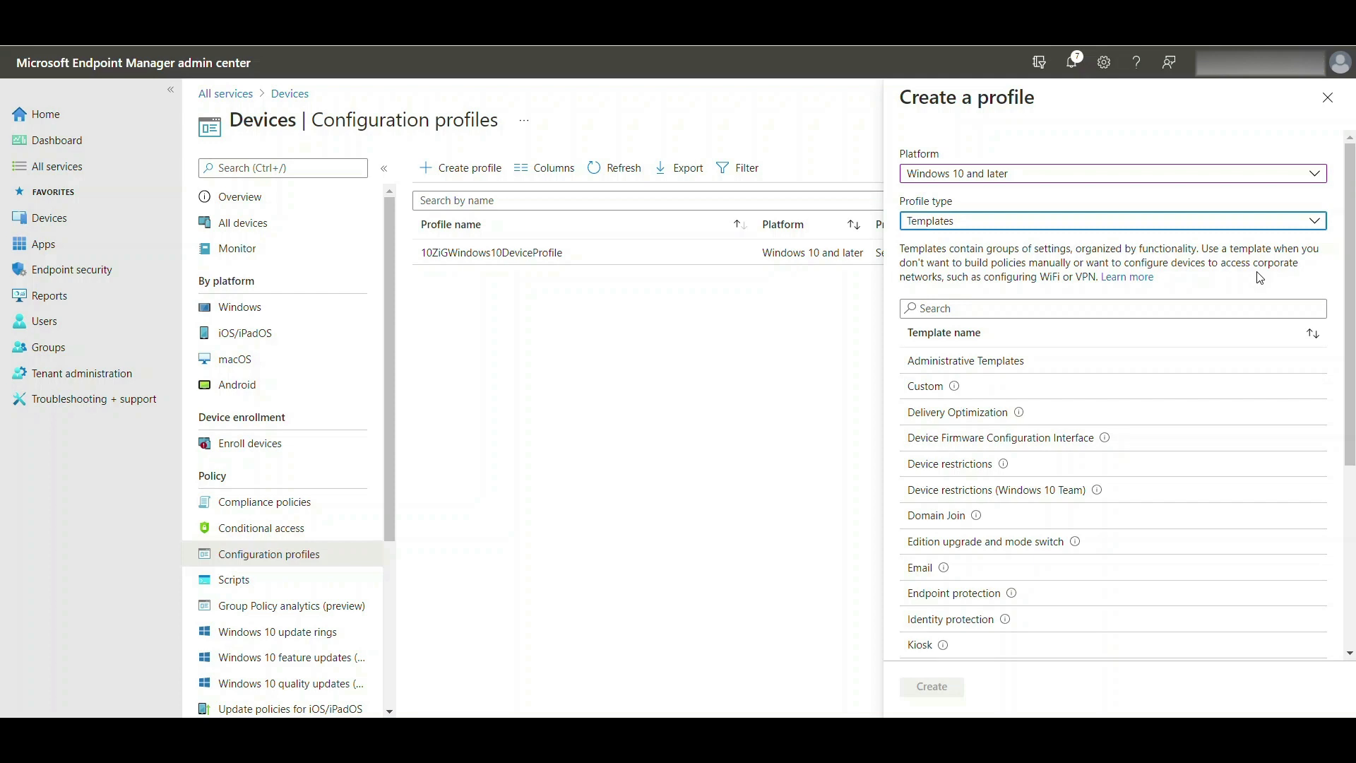
click(1242, 388)
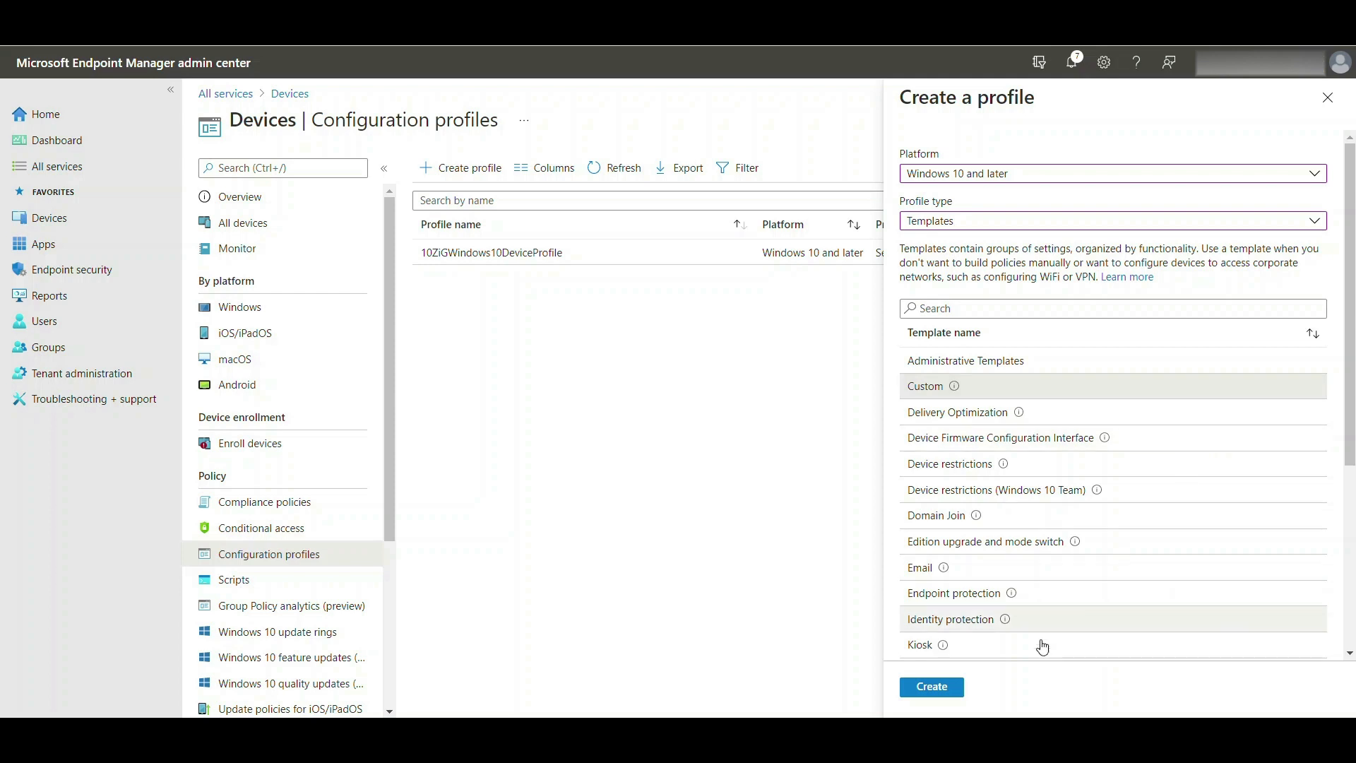
click(954, 689)
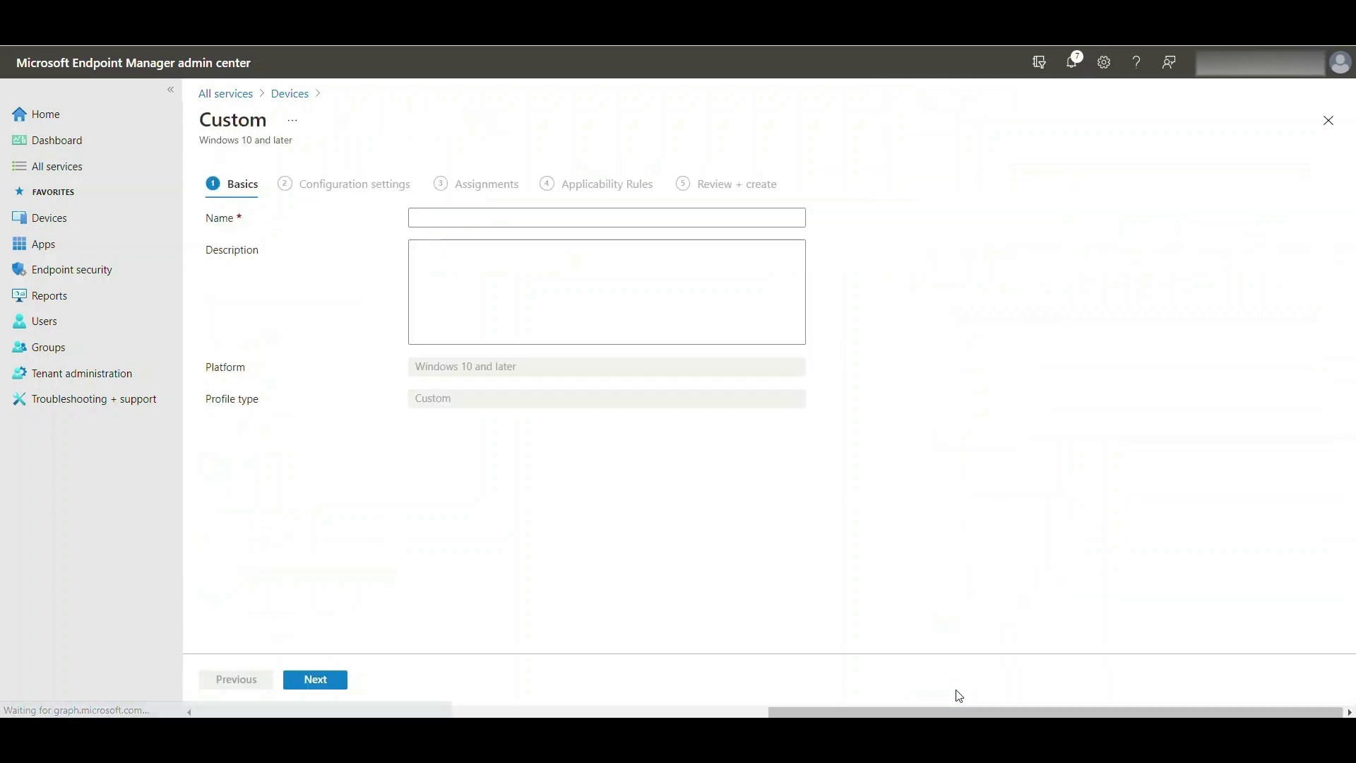
Name the custom profile 10ZiGKioskAVD with the description "Kiosk Mode shell" and continue to the configuration settings.
click(641, 223)
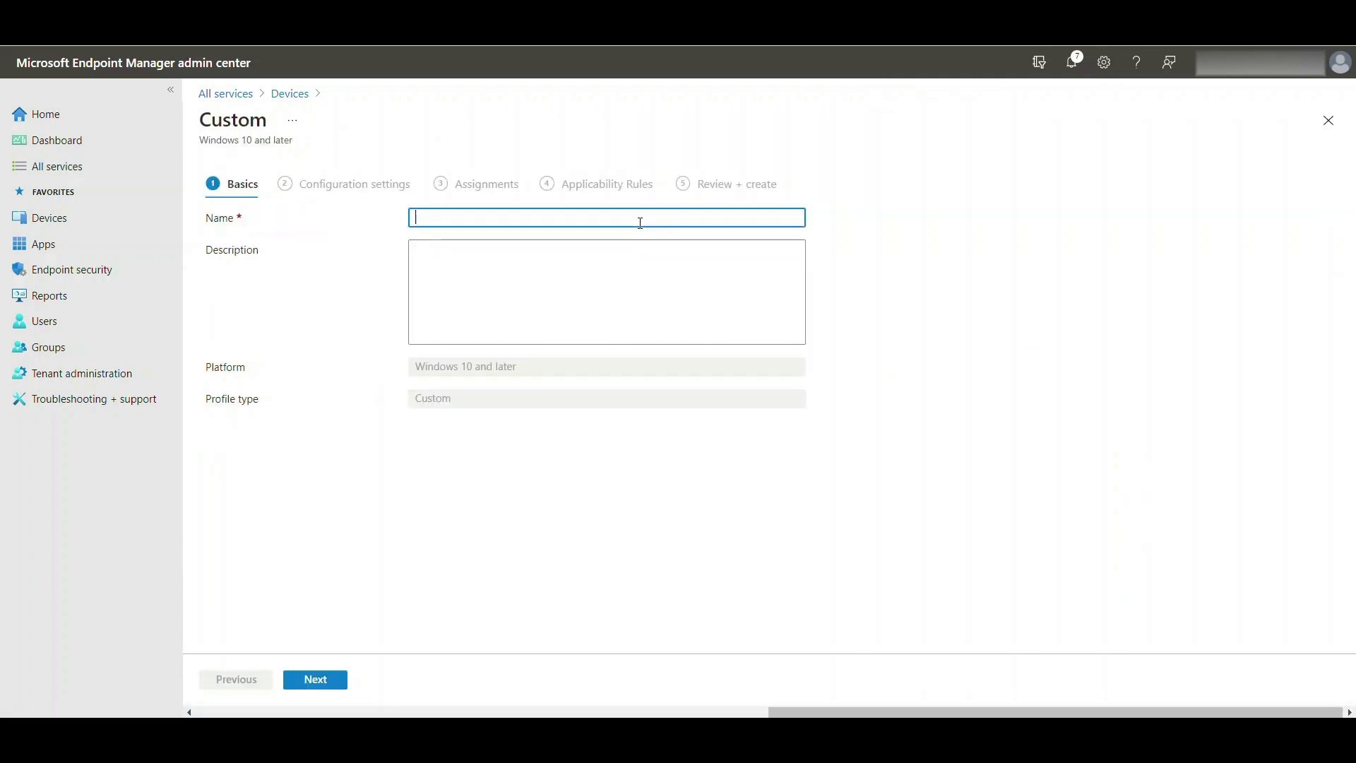
text(10ZiGKioskAVD)
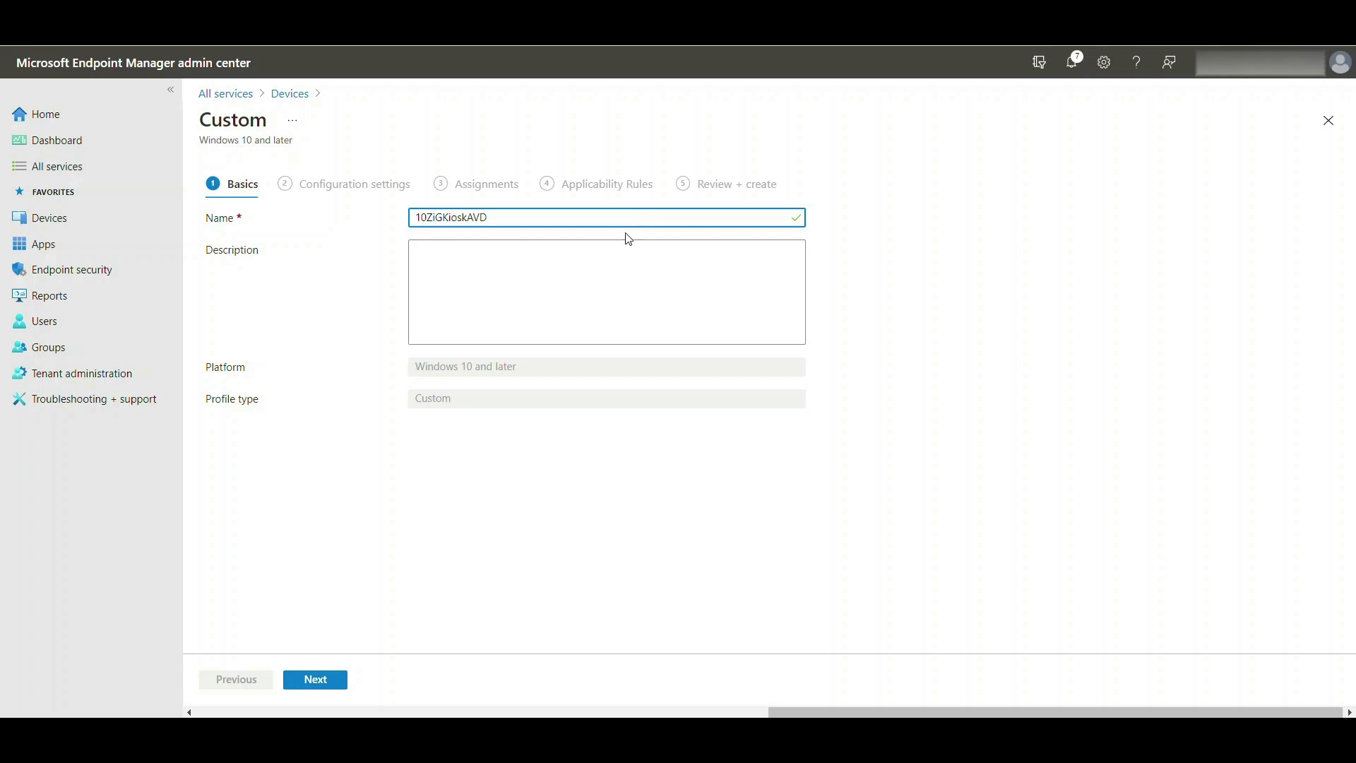
click(570, 277)
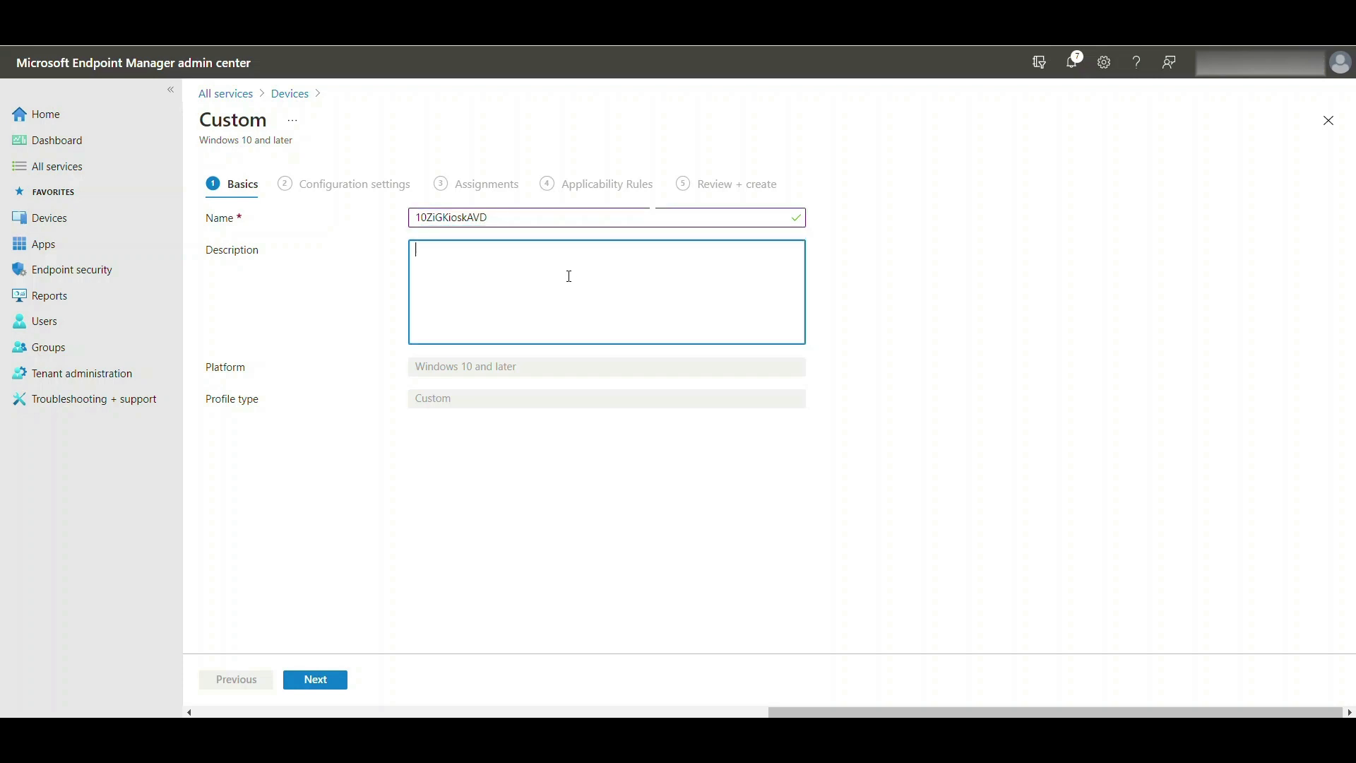
text(Kiosk Mode shell)
click(343, 683)
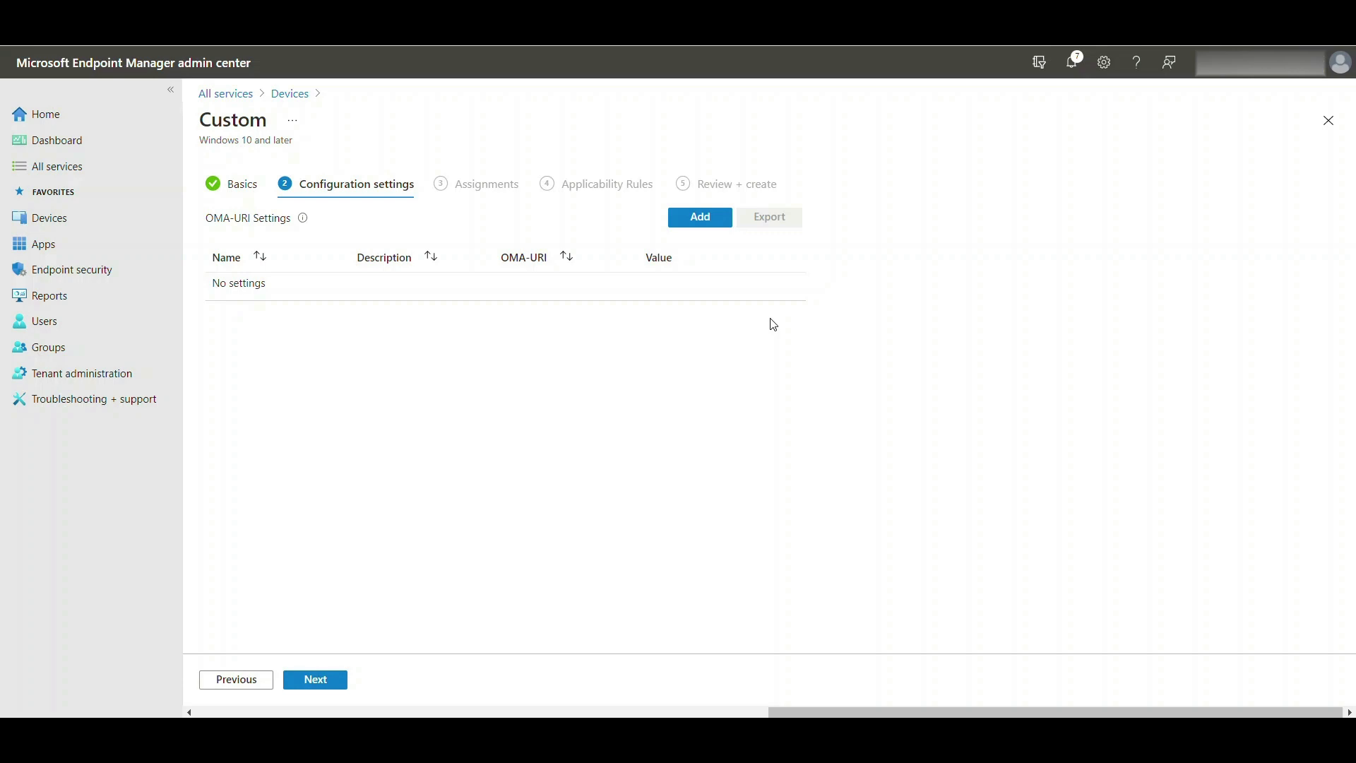
Add an OMA-URI settings row named AssignedAccessLauncher2 with the description "Kiosk CSP".
click(723, 222)
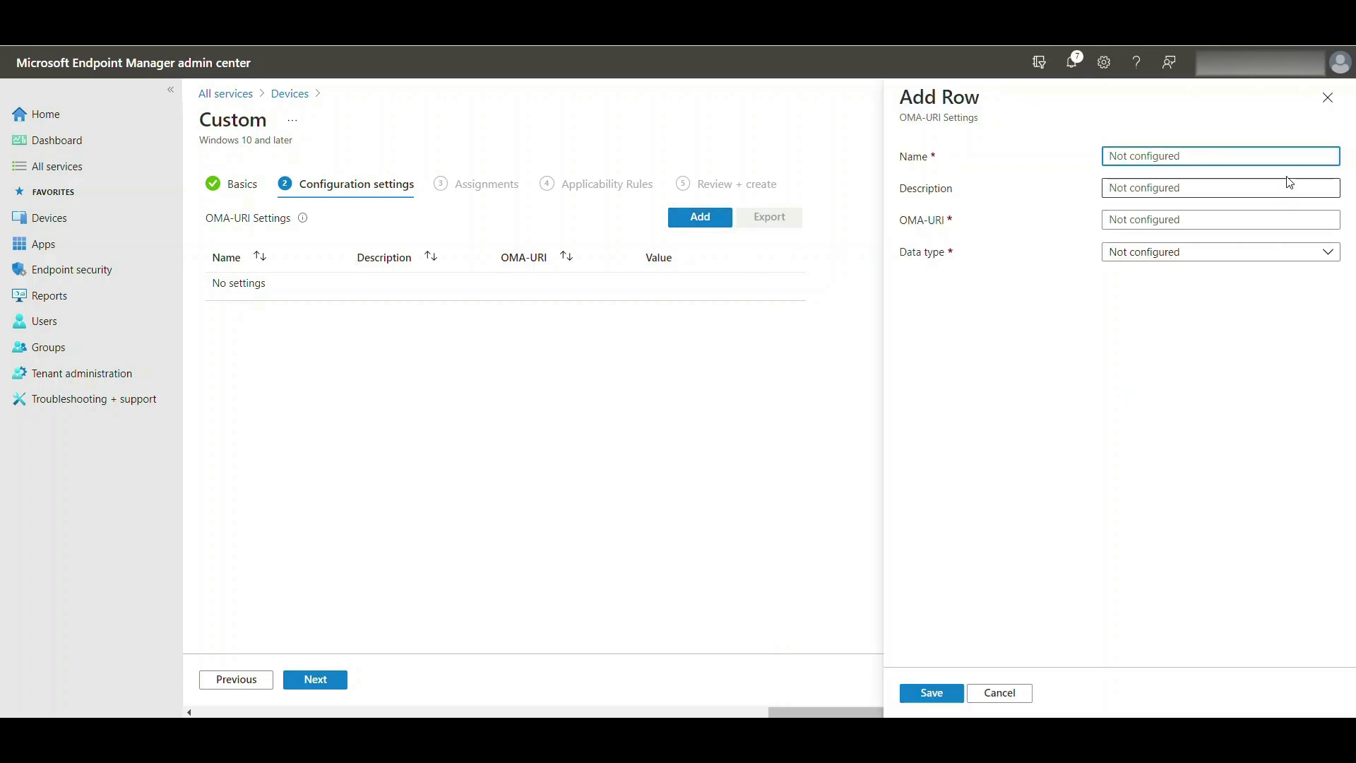
text(A)
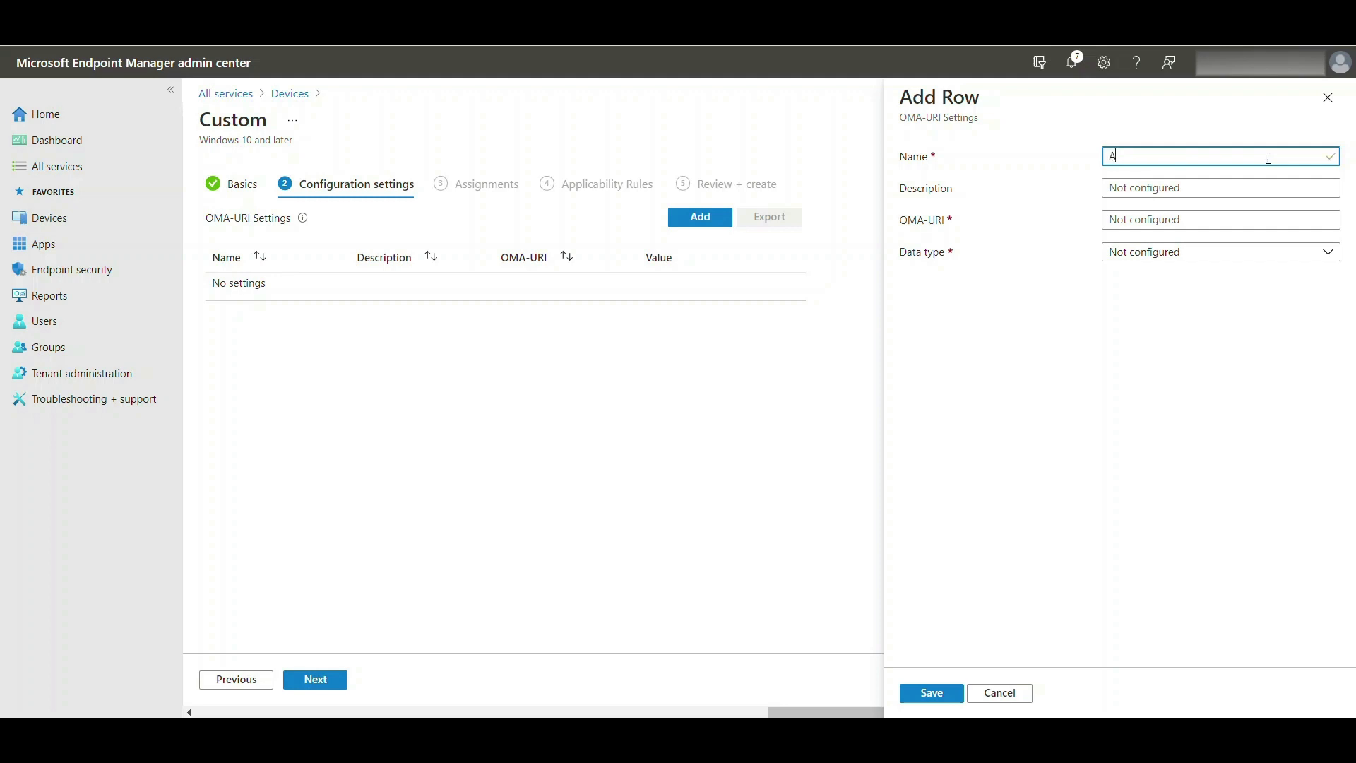
text(ssignedAccessLauncher2)
click(1265, 193)
text(K)
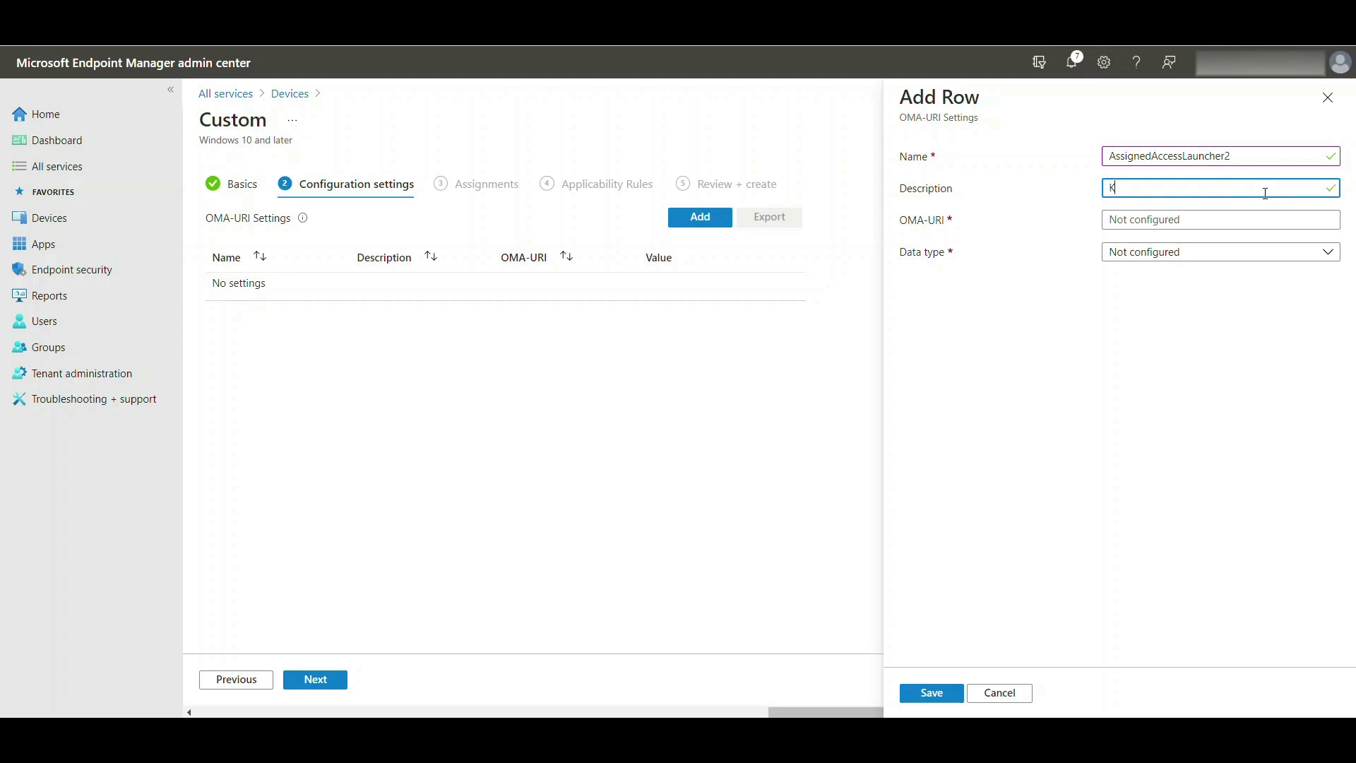
text(iosk CSP)
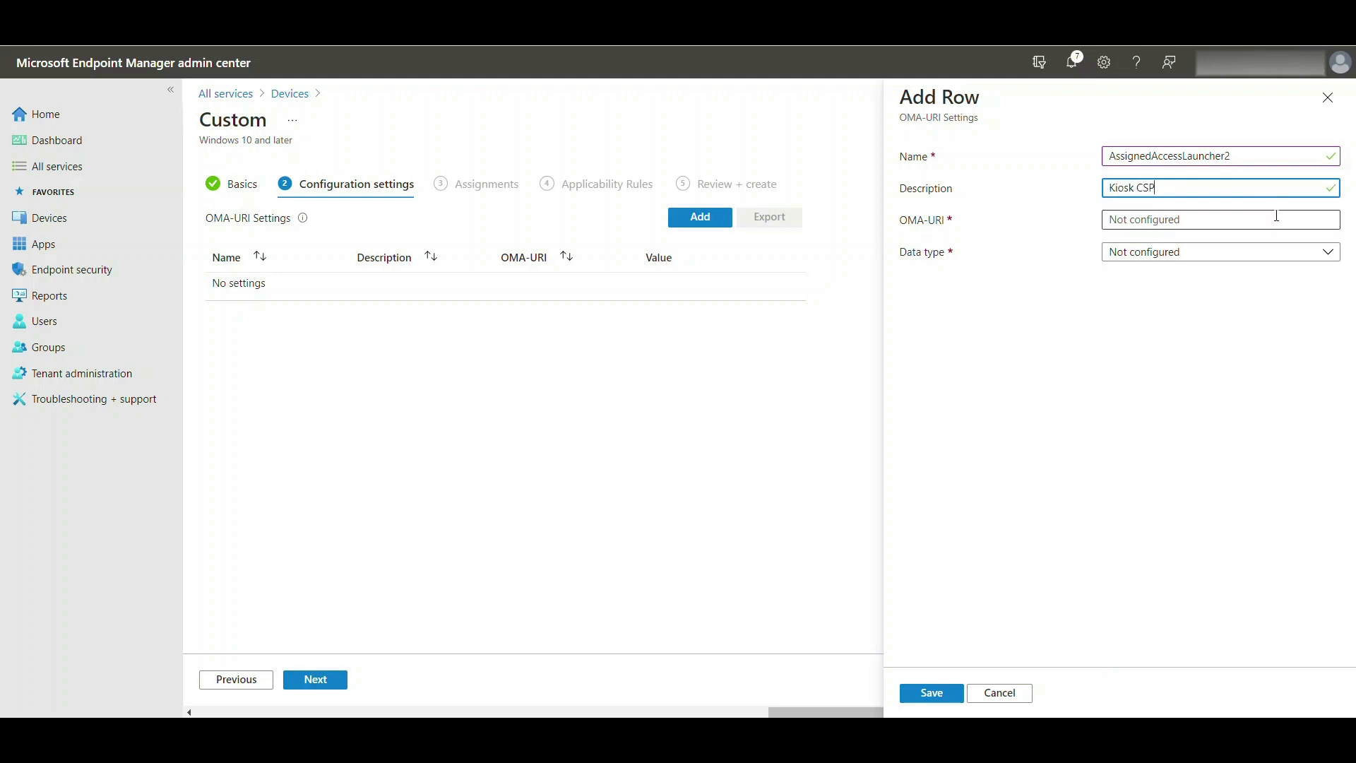
Set the row's OMA-URI to ./Device/Vendor/MSFT/AssignedAccess/ShellLauncher and its data type to String (XML file).
click(1281, 221)
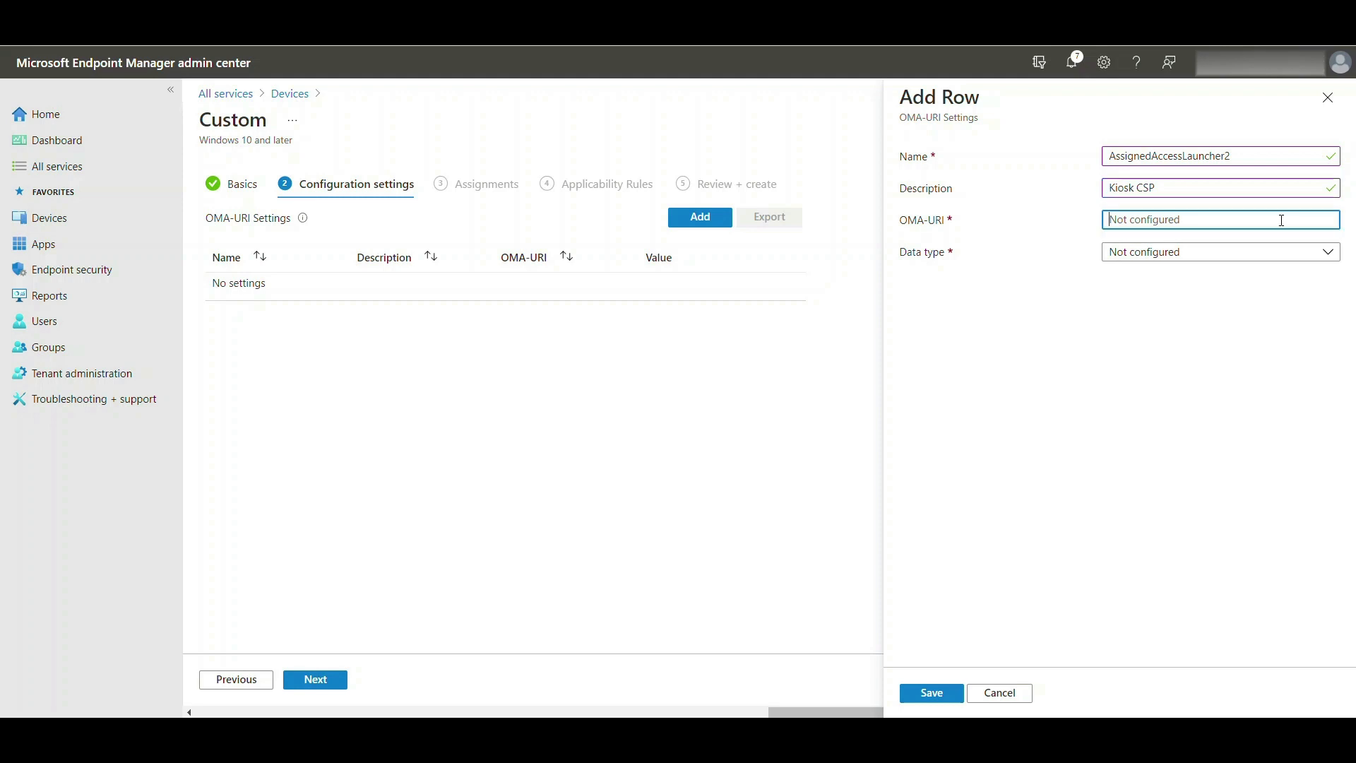
key(ctrl+v)
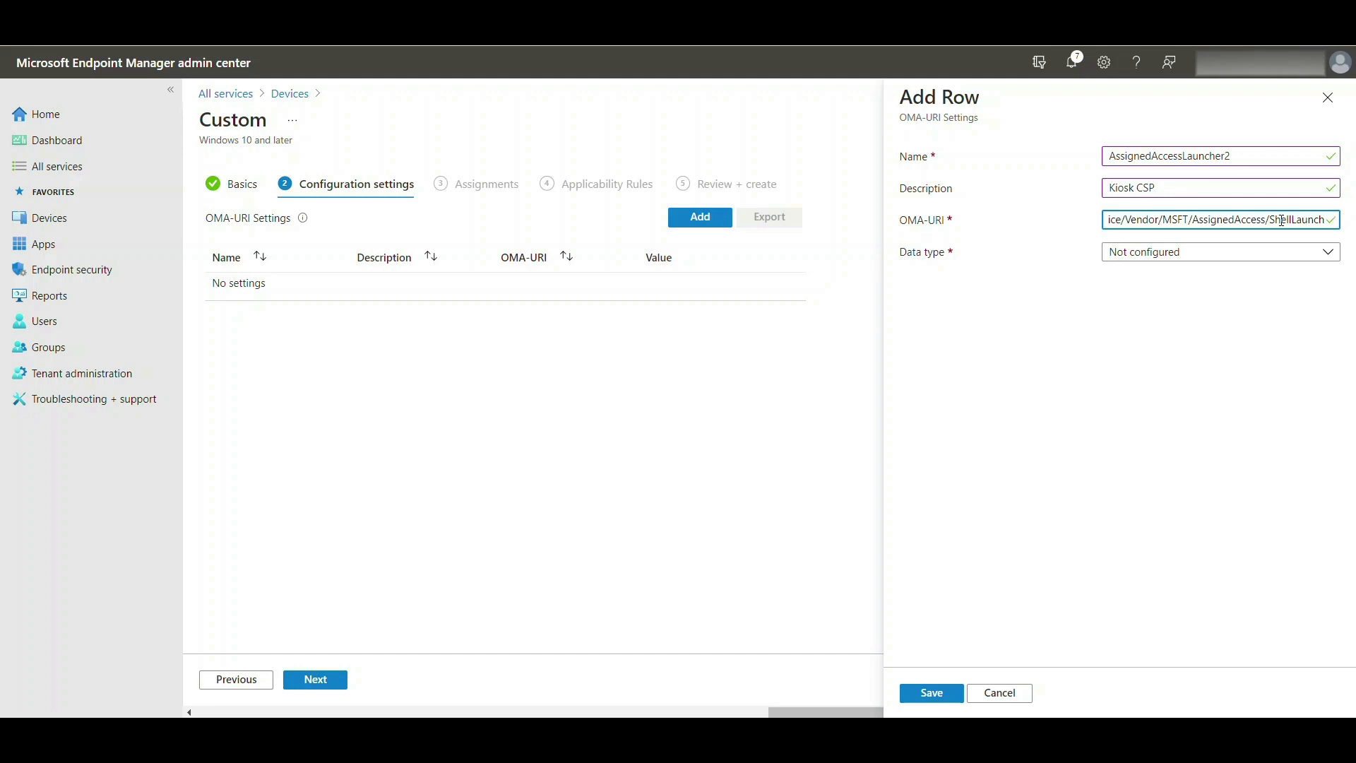
key(Home)
key(End)
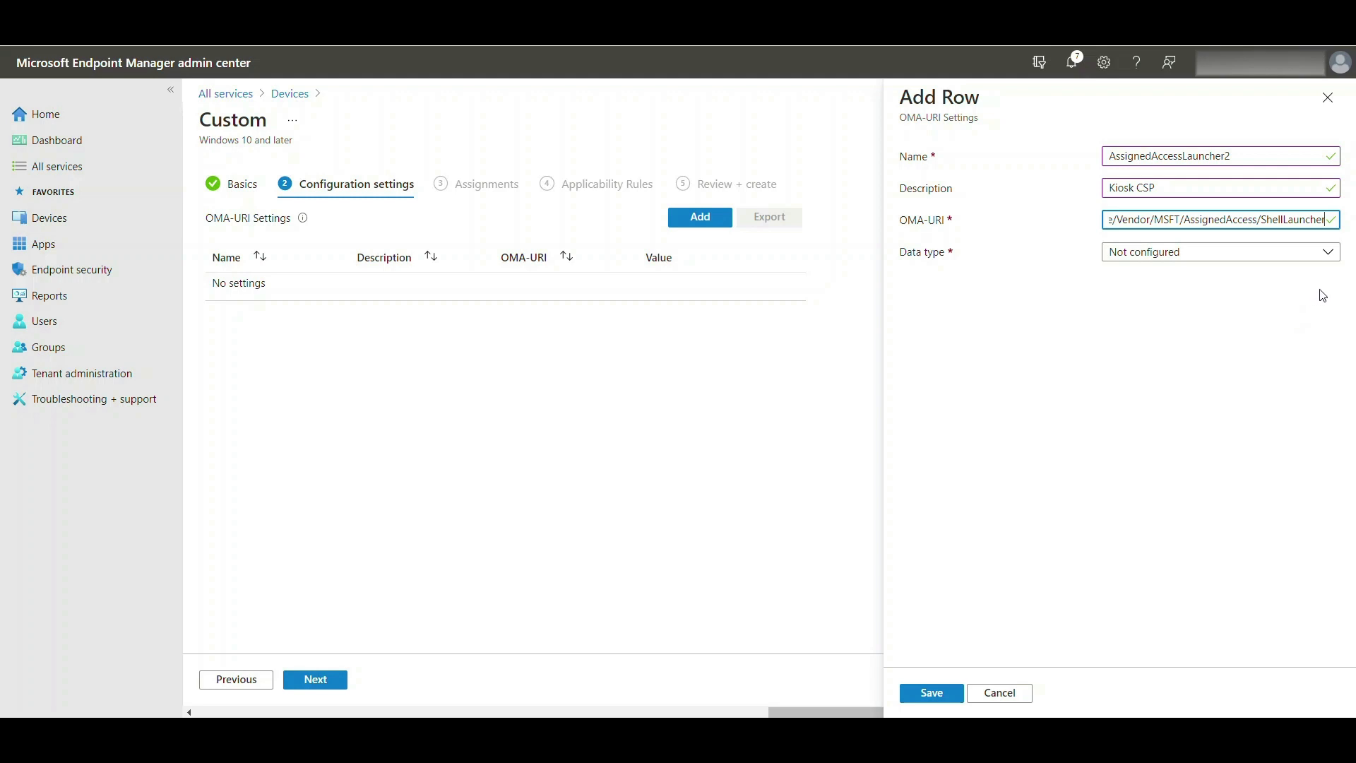
click(1331, 255)
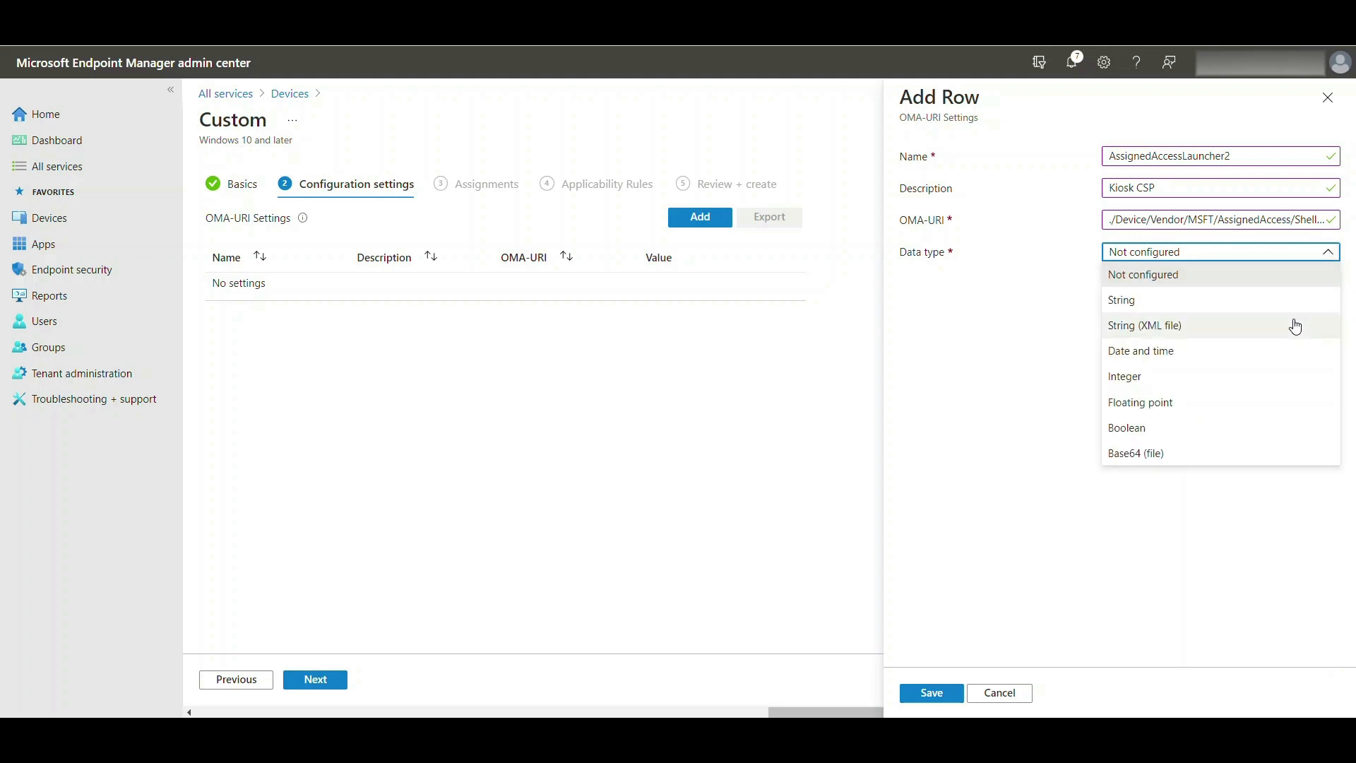
click(1296, 322)
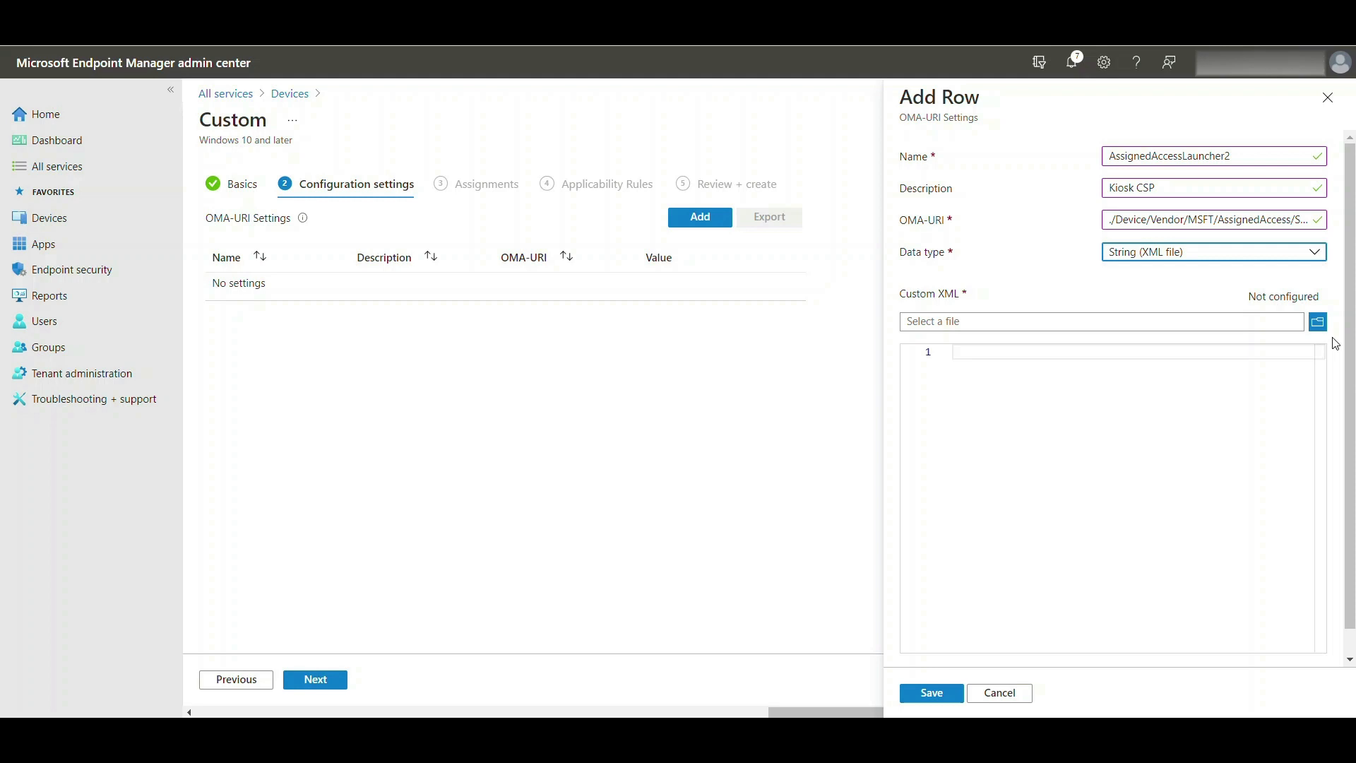
Load ShellLauncherAutoLogonAVD.xml as the row's custom XML, review its contents and save the row.
click(1324, 324)
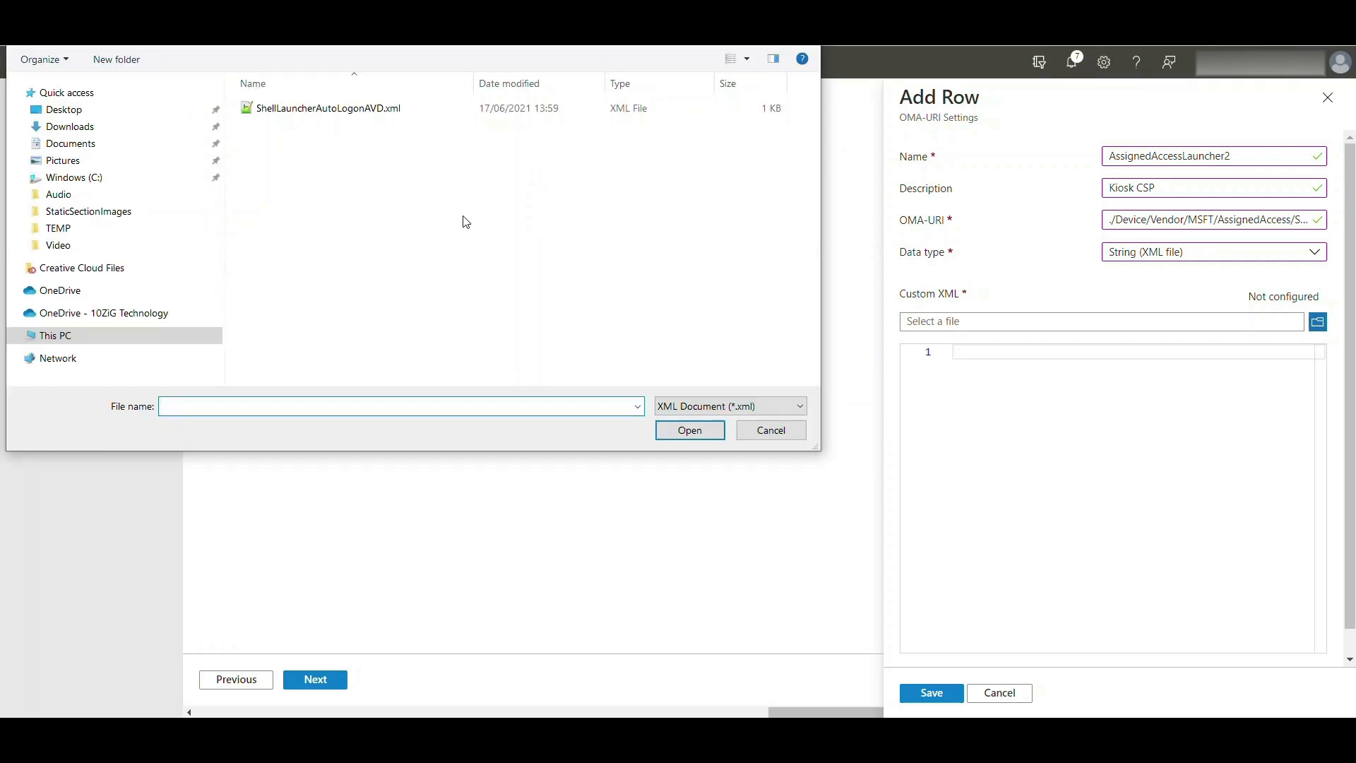
click(423, 109)
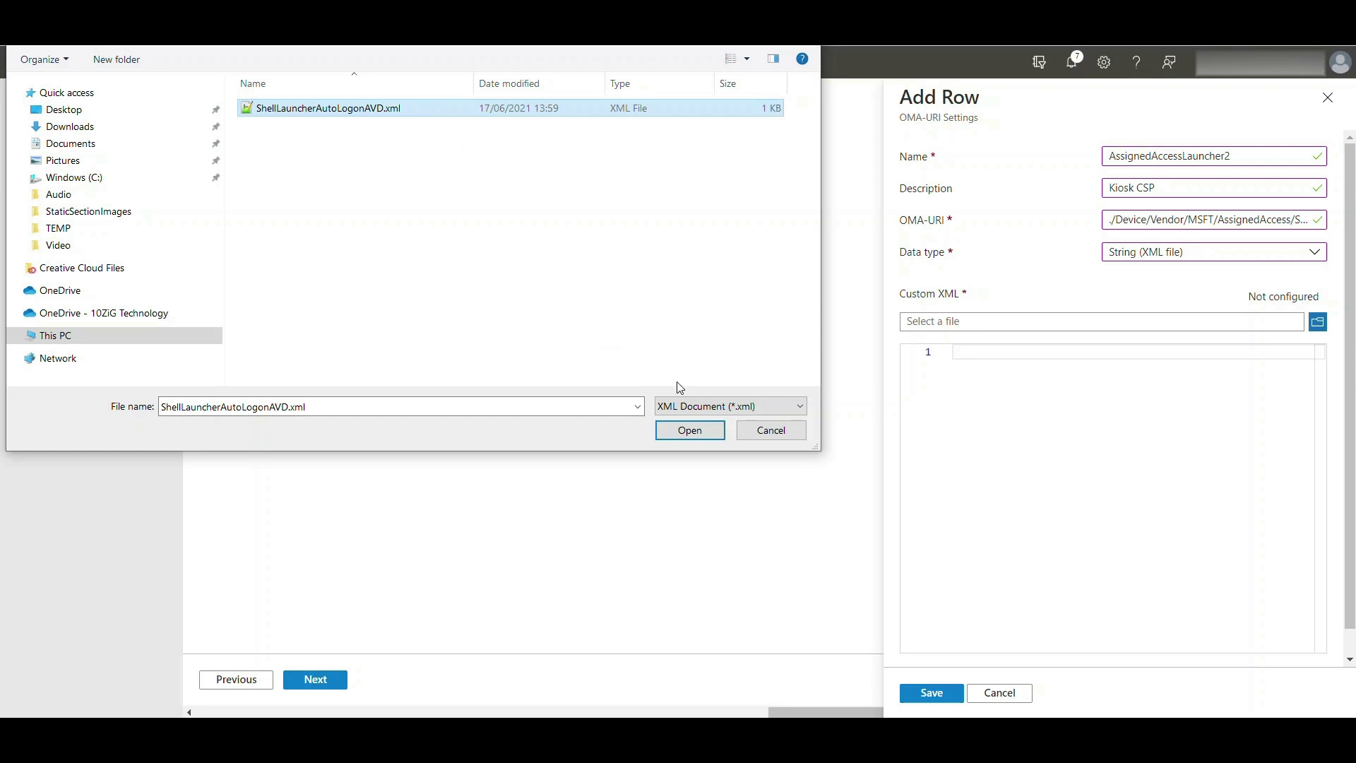
click(710, 435)
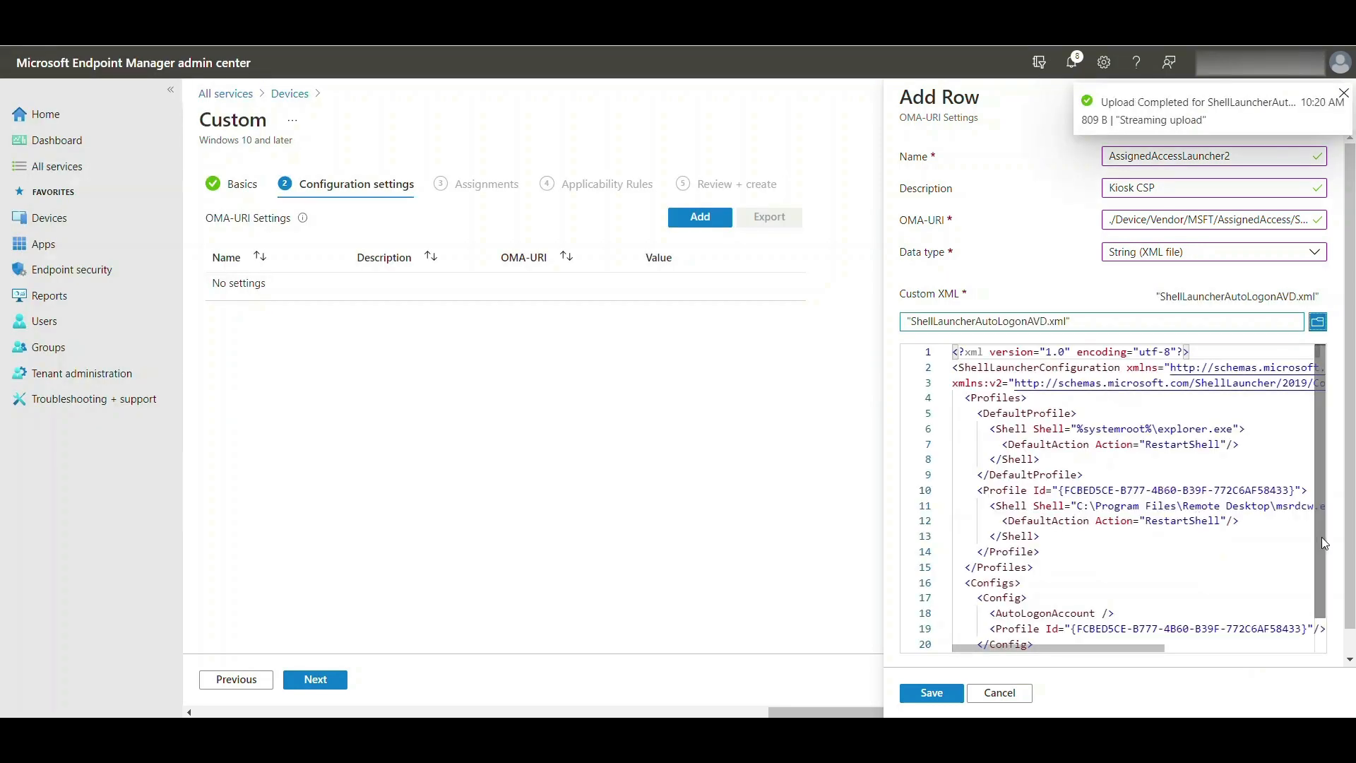
scroll(1323, 543, down, 1)
scroll(1327, 553, up, 1)
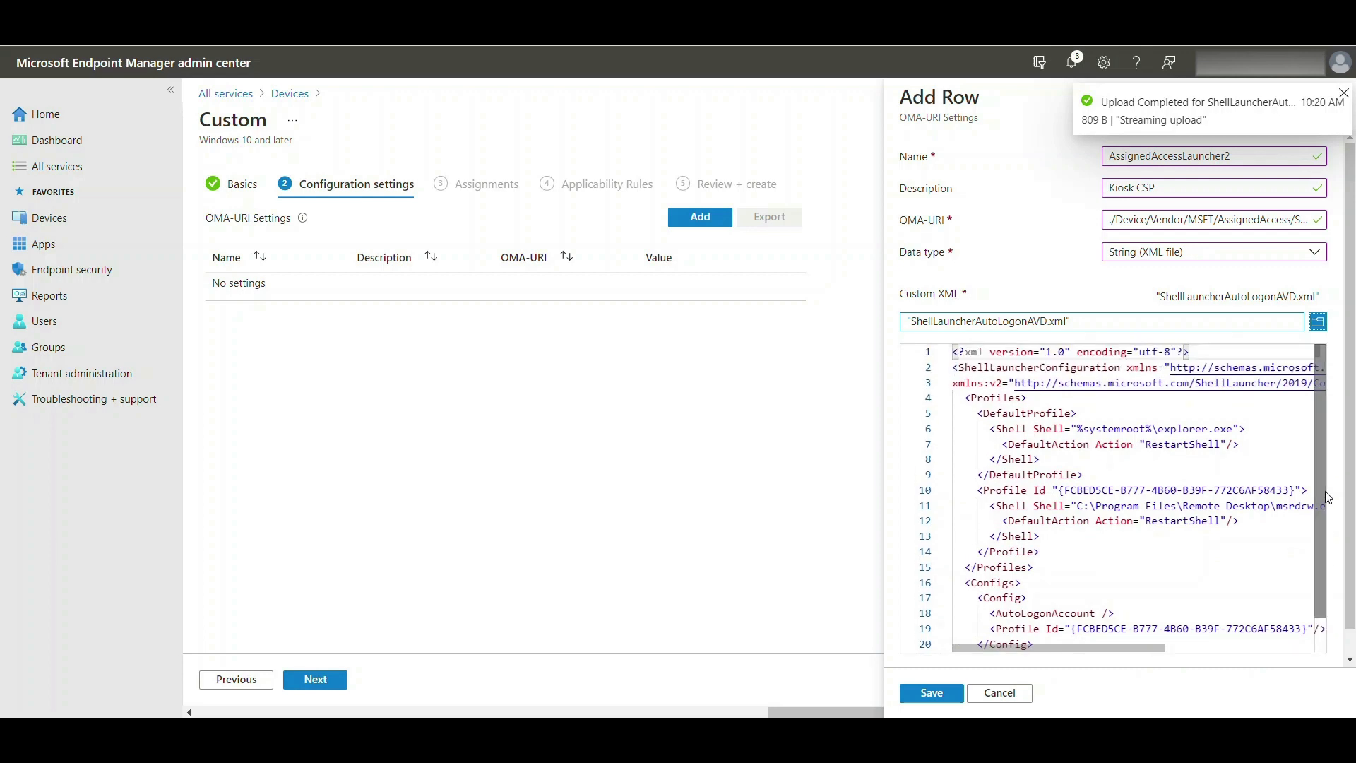
click(1204, 506)
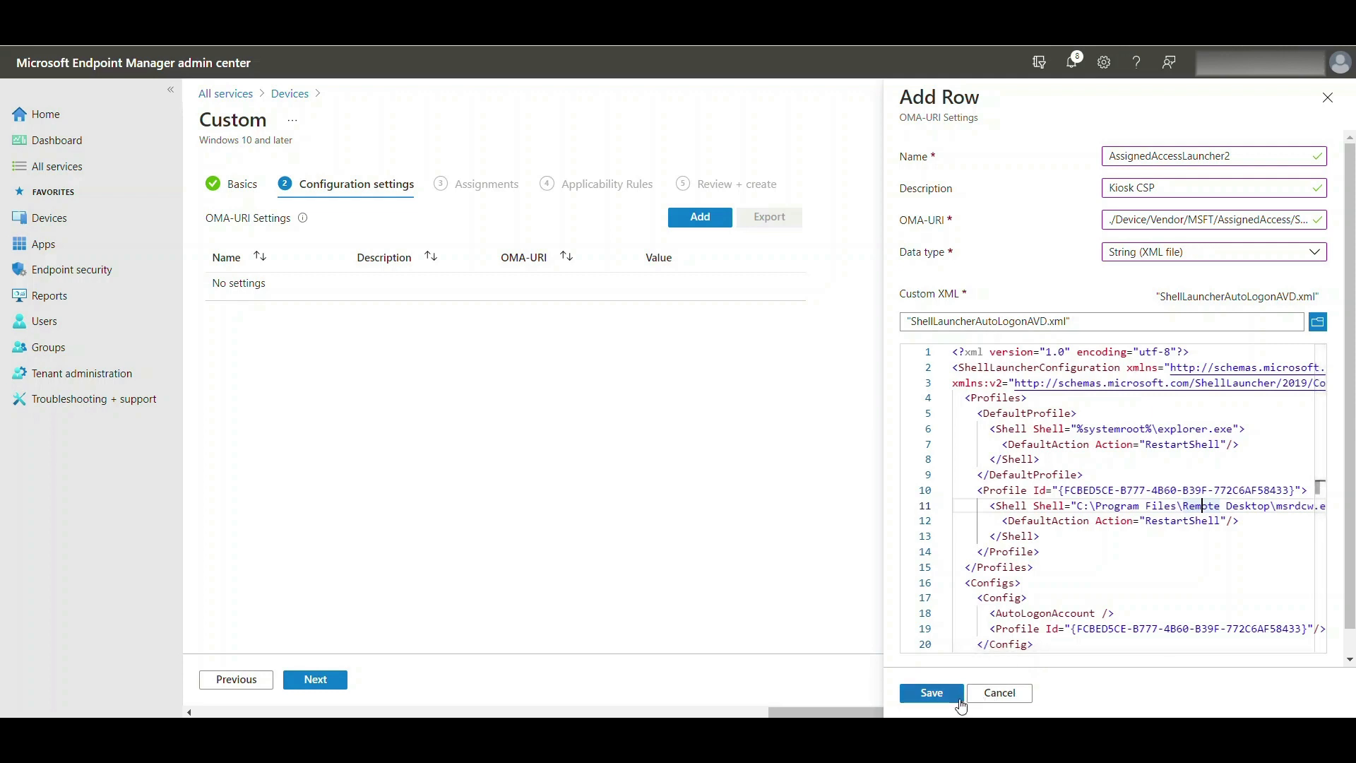
click(932, 693)
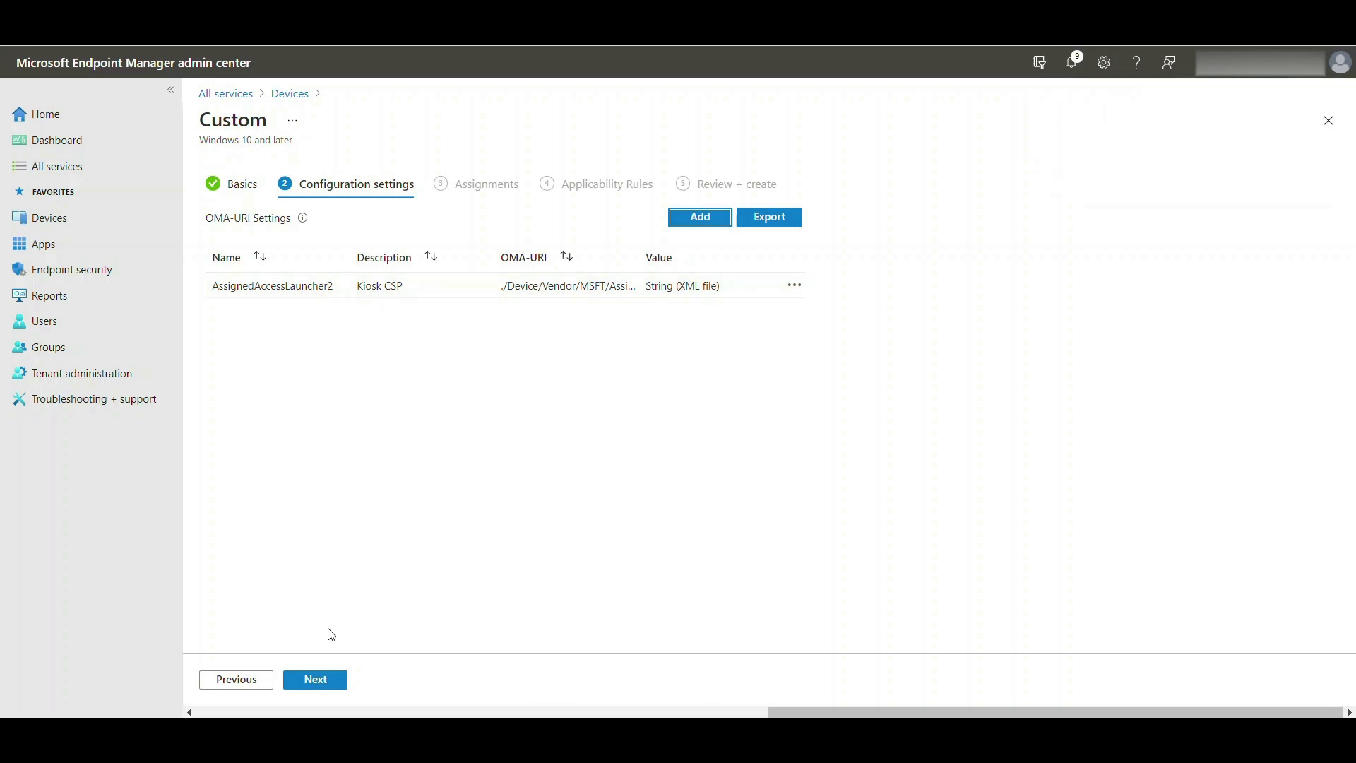
Continue to the kiosk profile's assignments and include the 10ZiGDevices group.
click(338, 682)
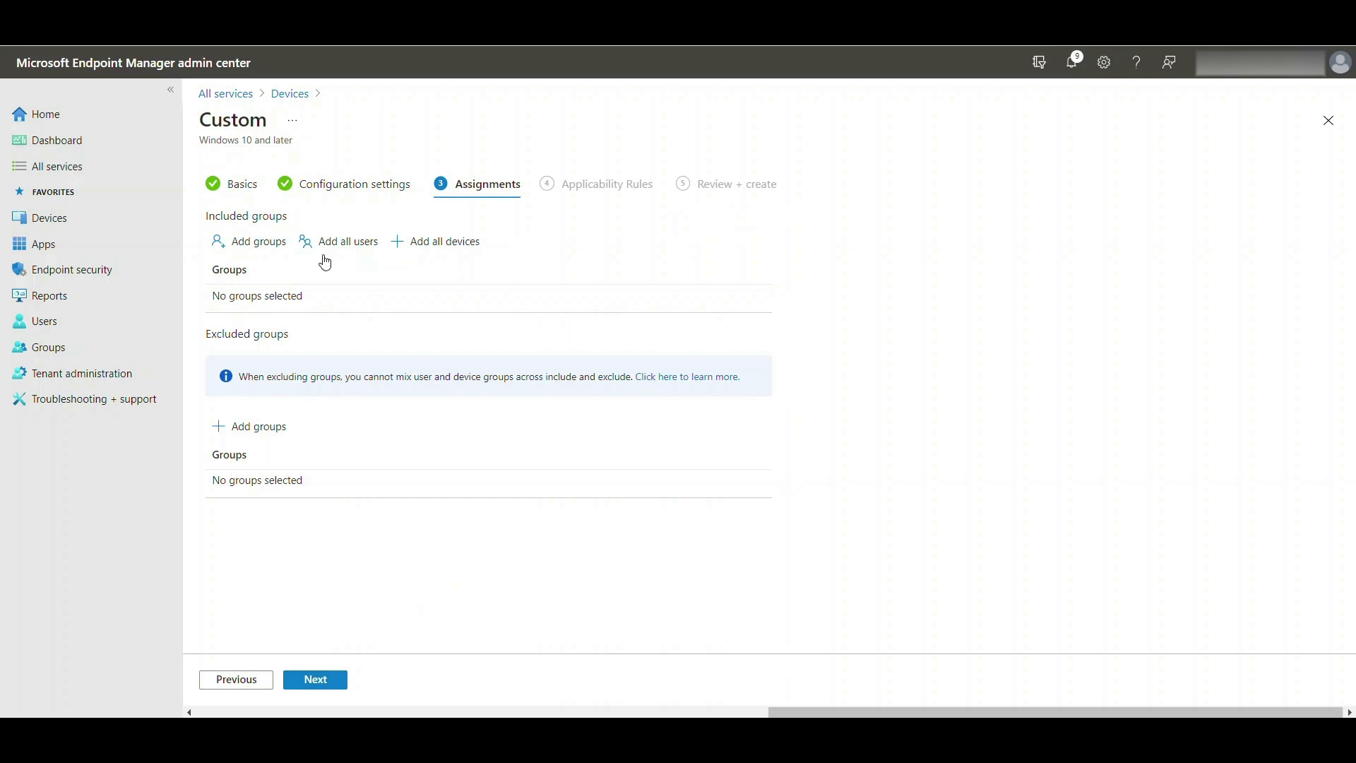
click(271, 245)
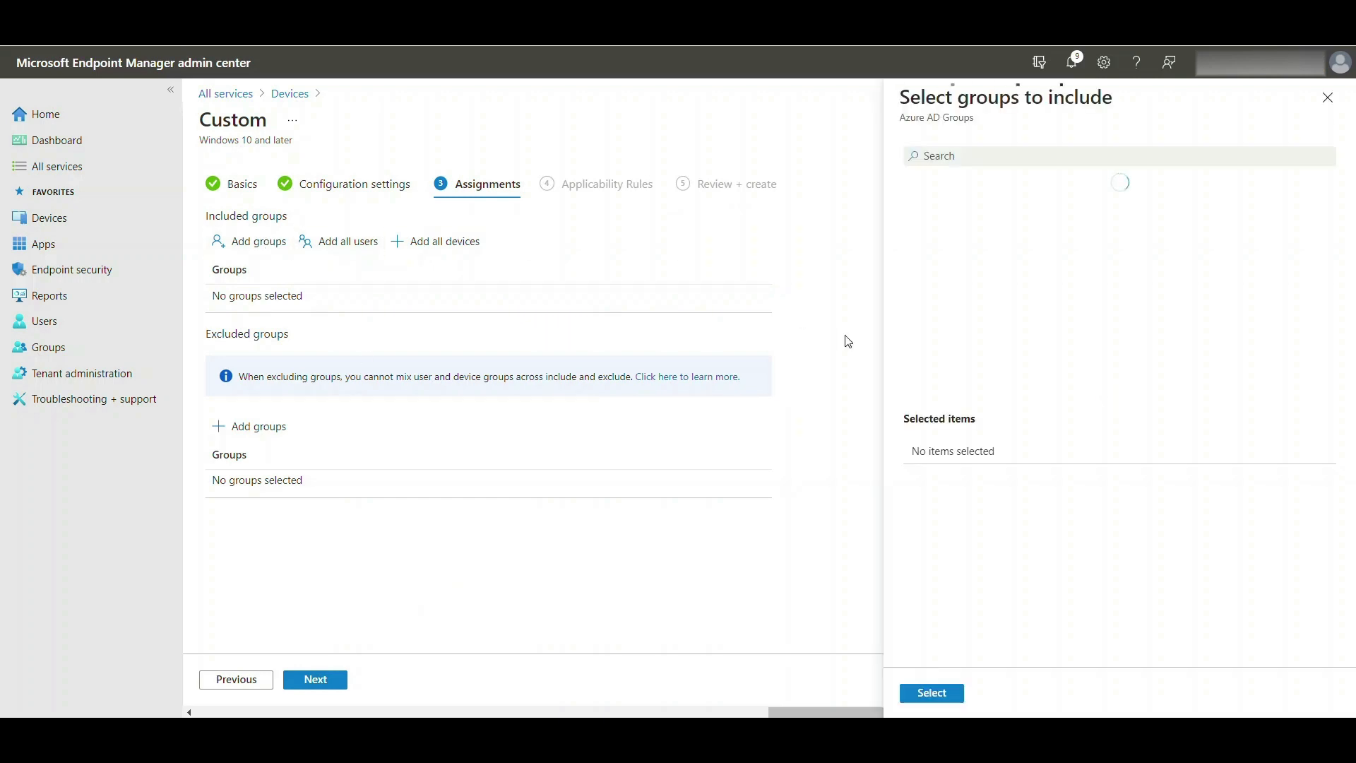
click(948, 157)
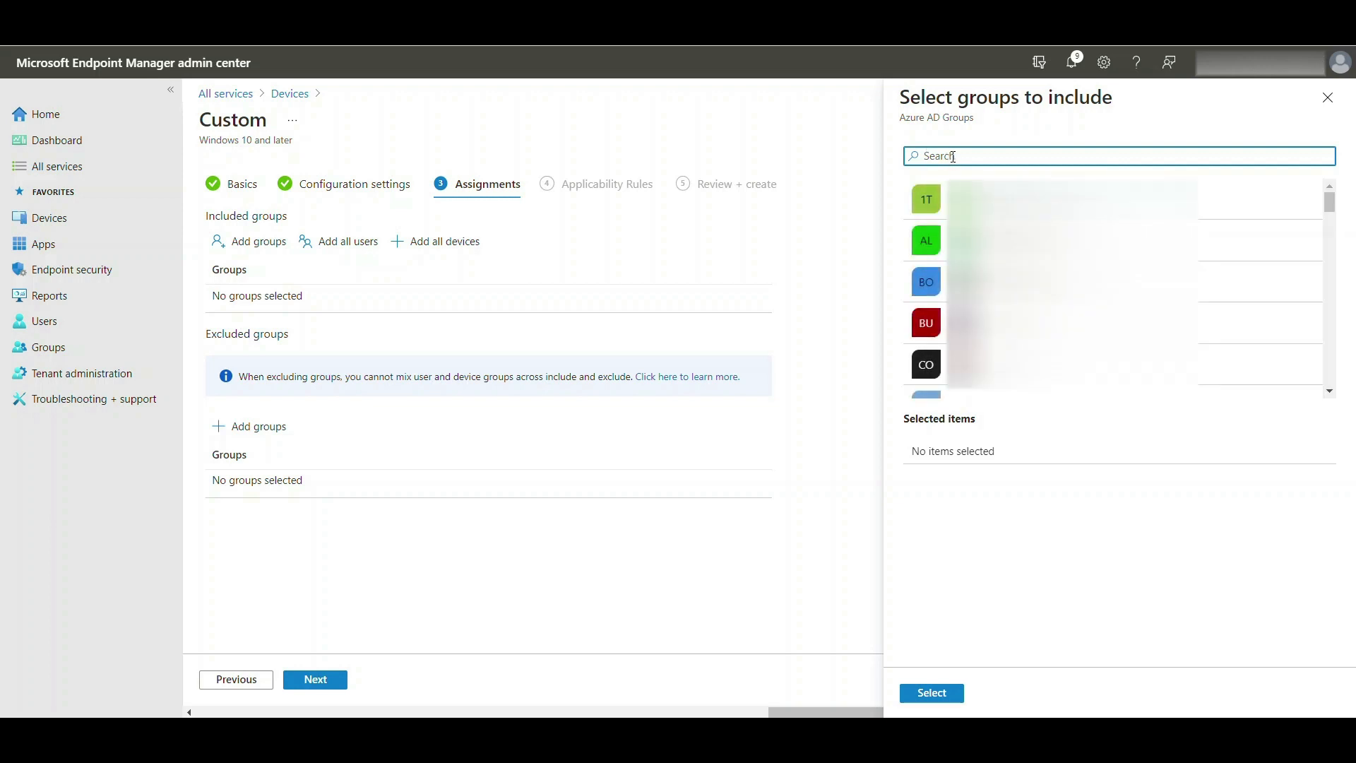
text(10zig)
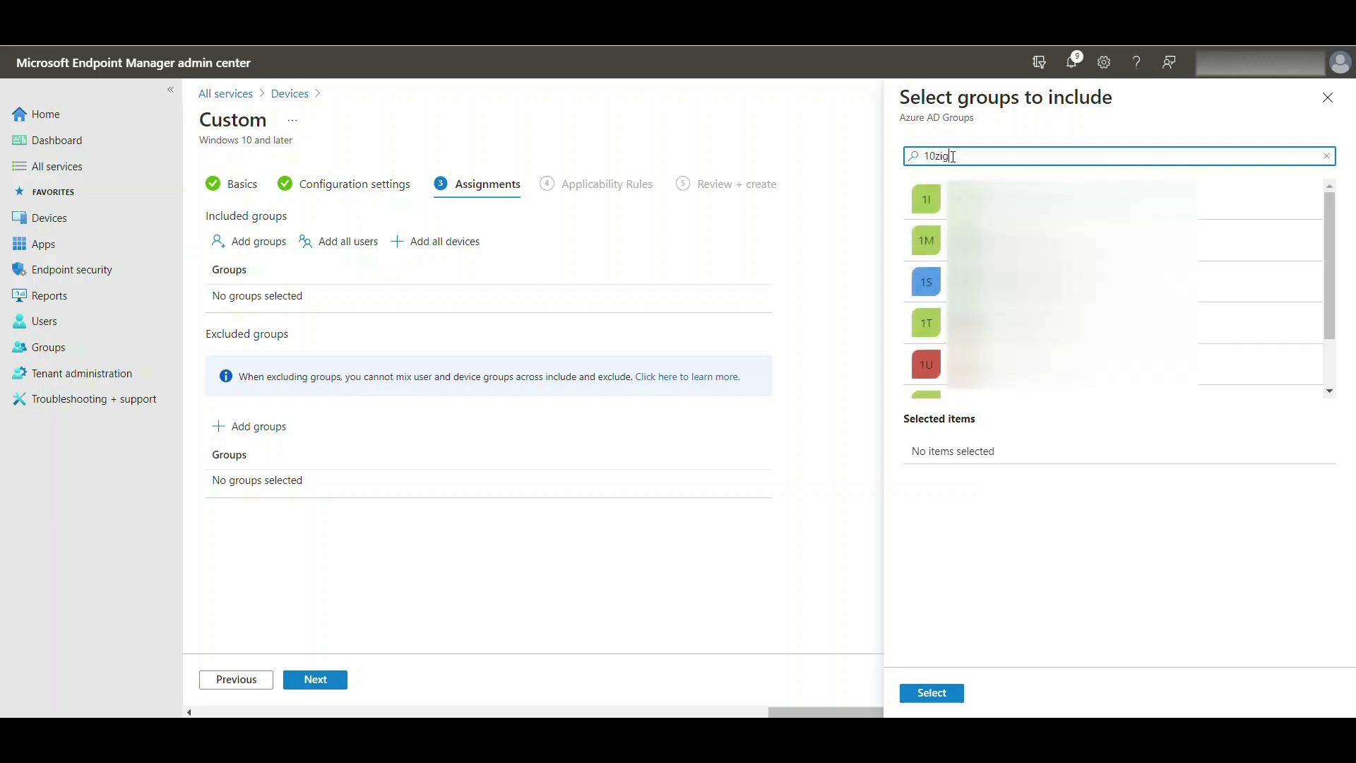
text(cevices)
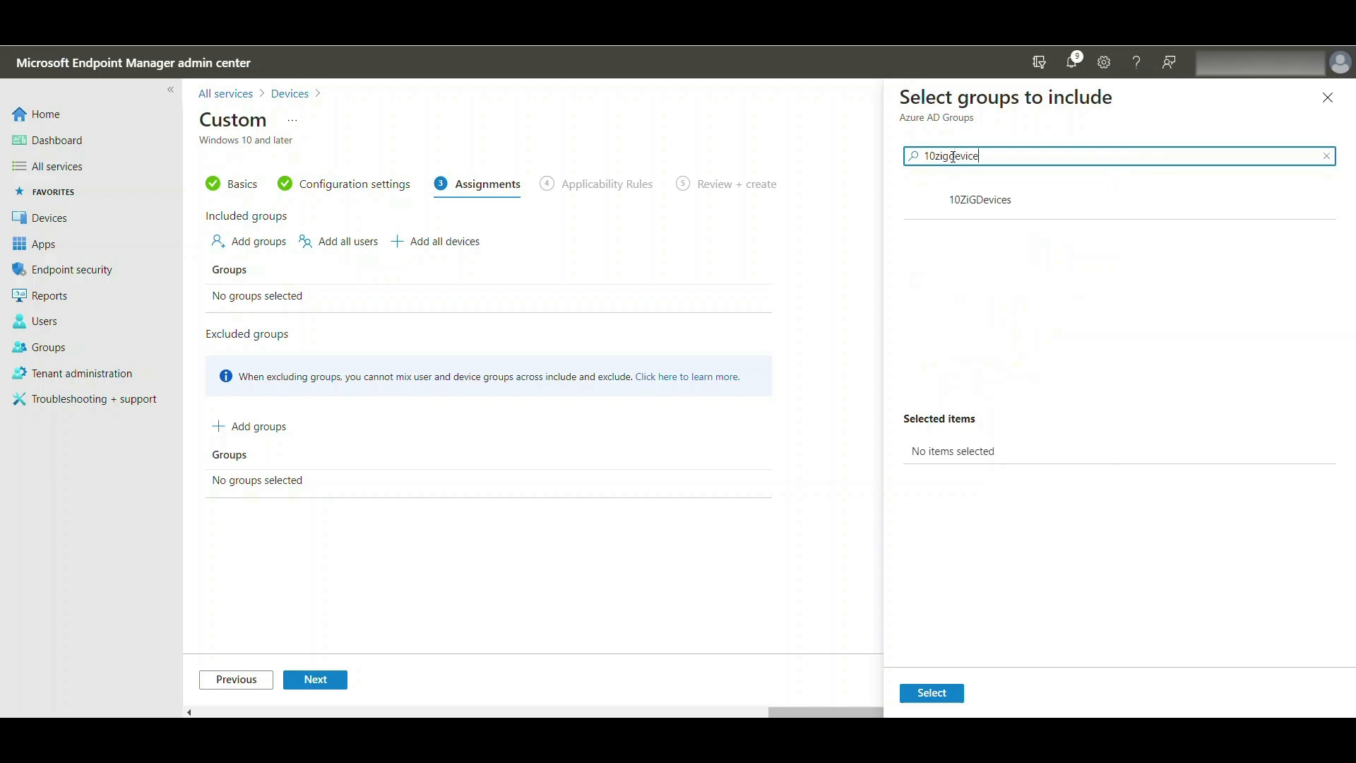
click(1046, 204)
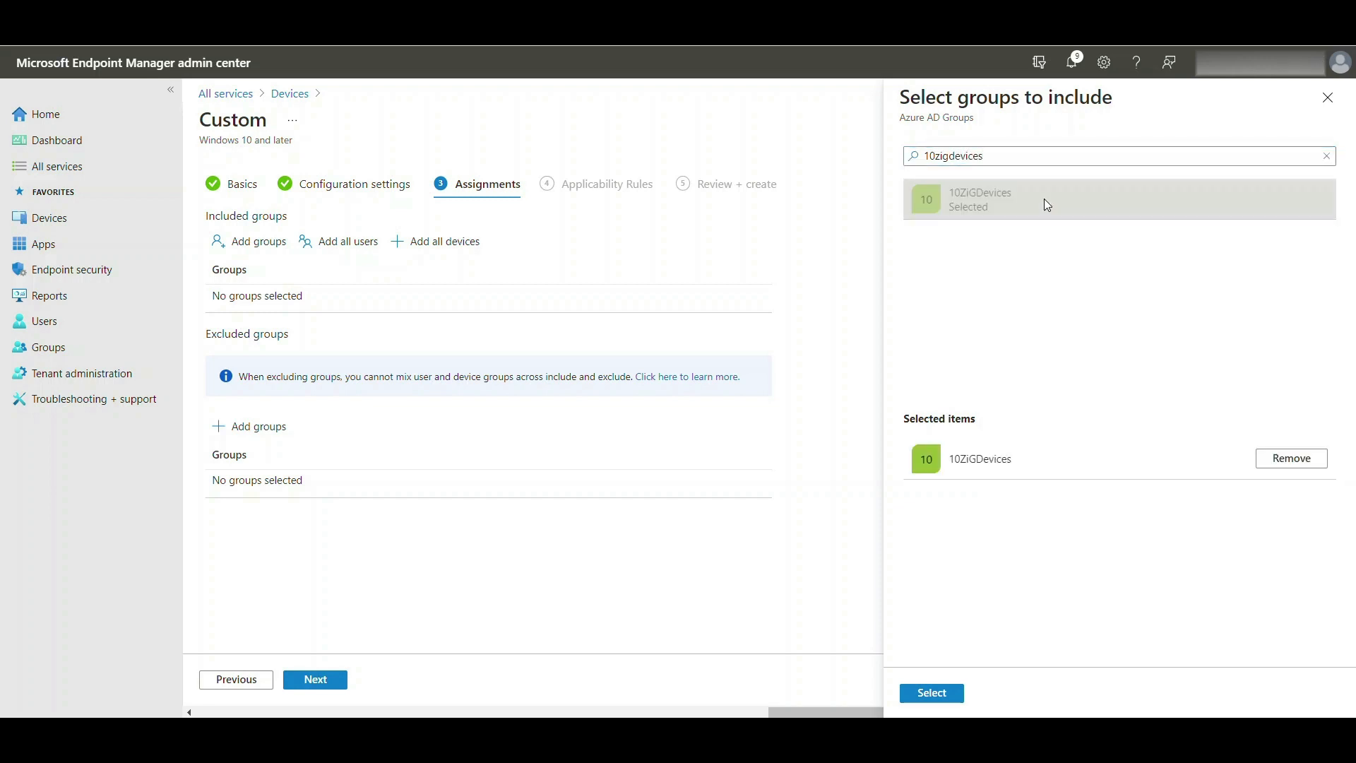
click(946, 696)
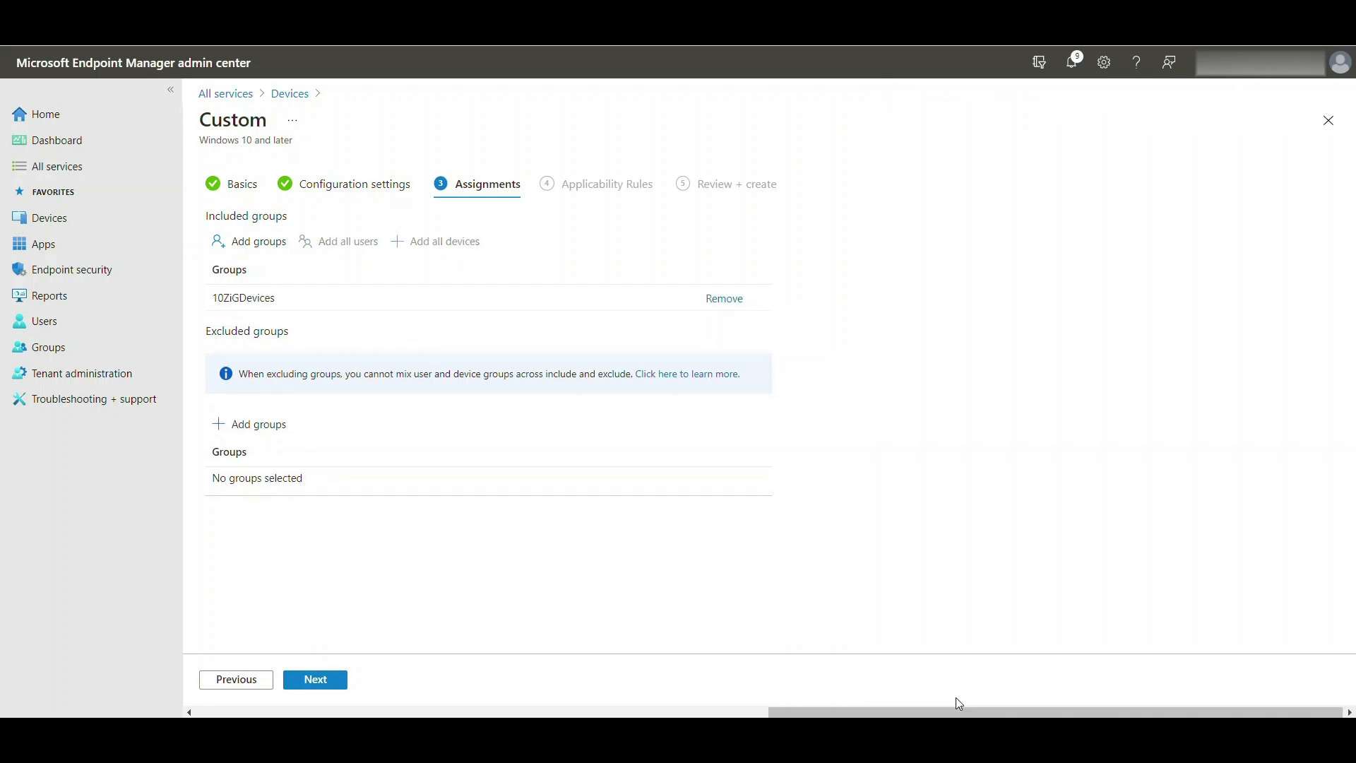
Create the kiosk profile without any applicability rules and open its properties.
click(341, 680)
click(341, 680)
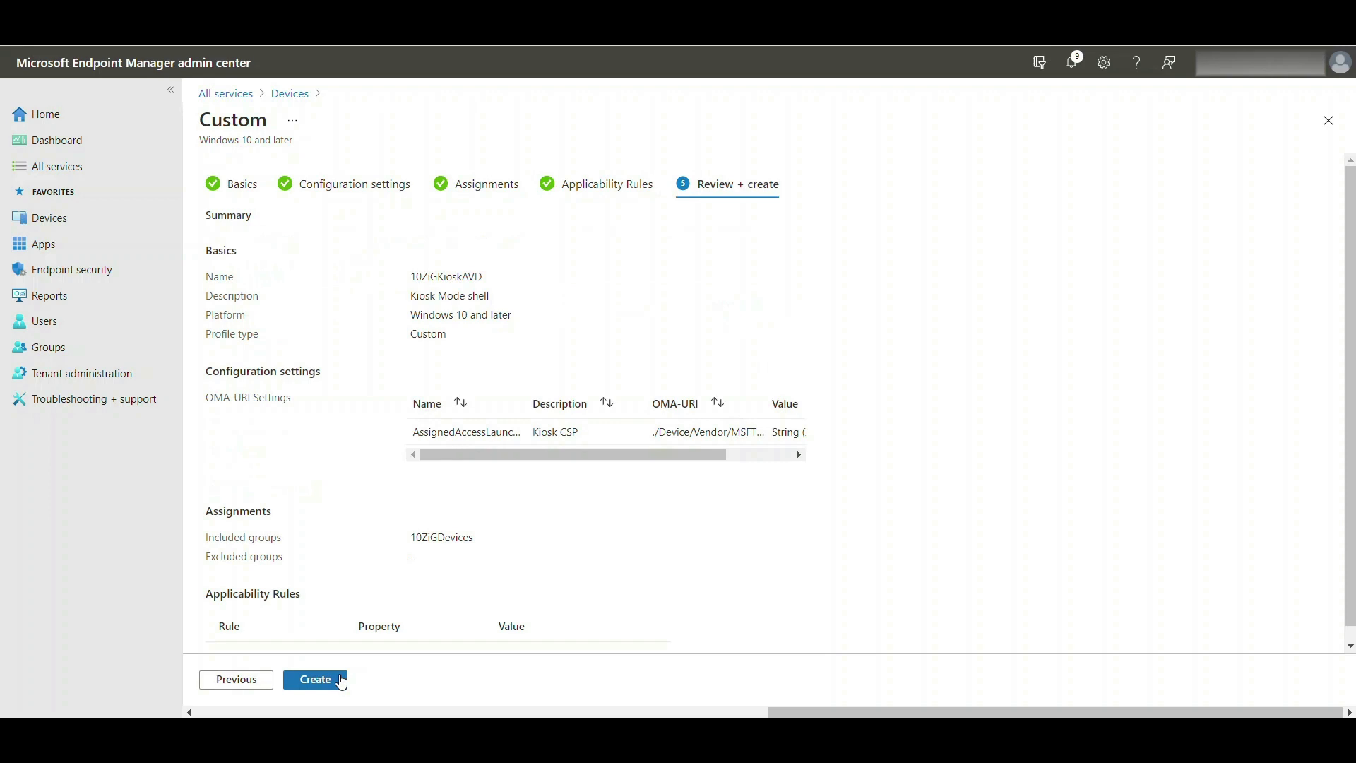
click(315, 679)
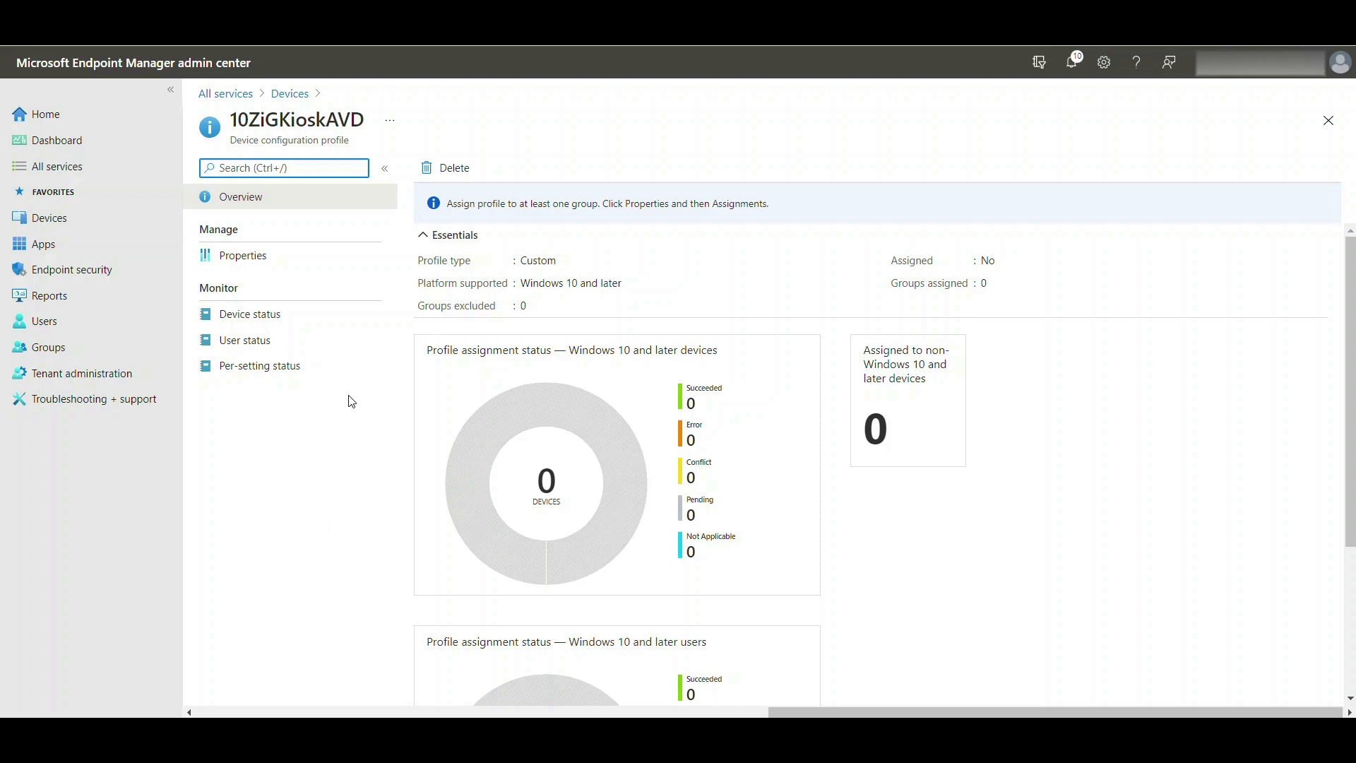
click(275, 260)
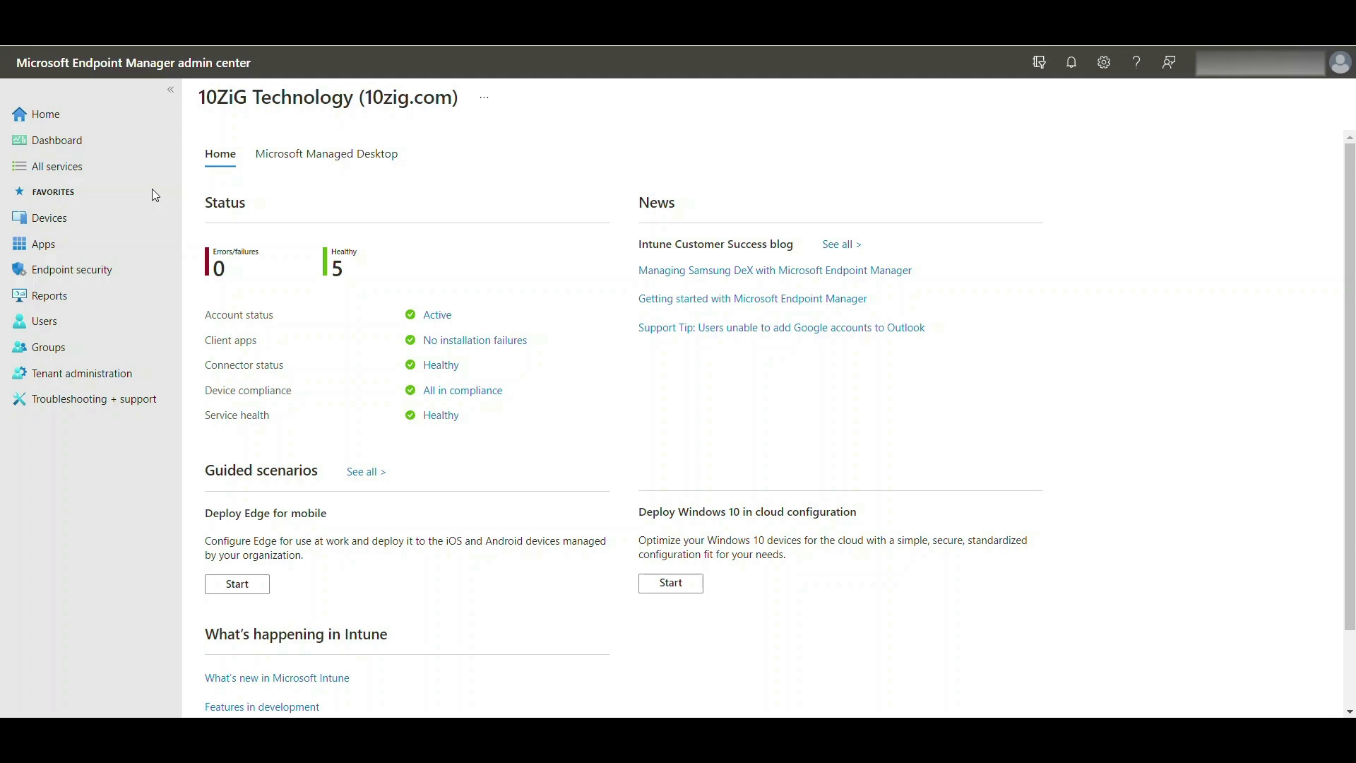
Open DESKTOP-L0CNVSF from the list of all devices and sync it with Intune.
click(151, 168)
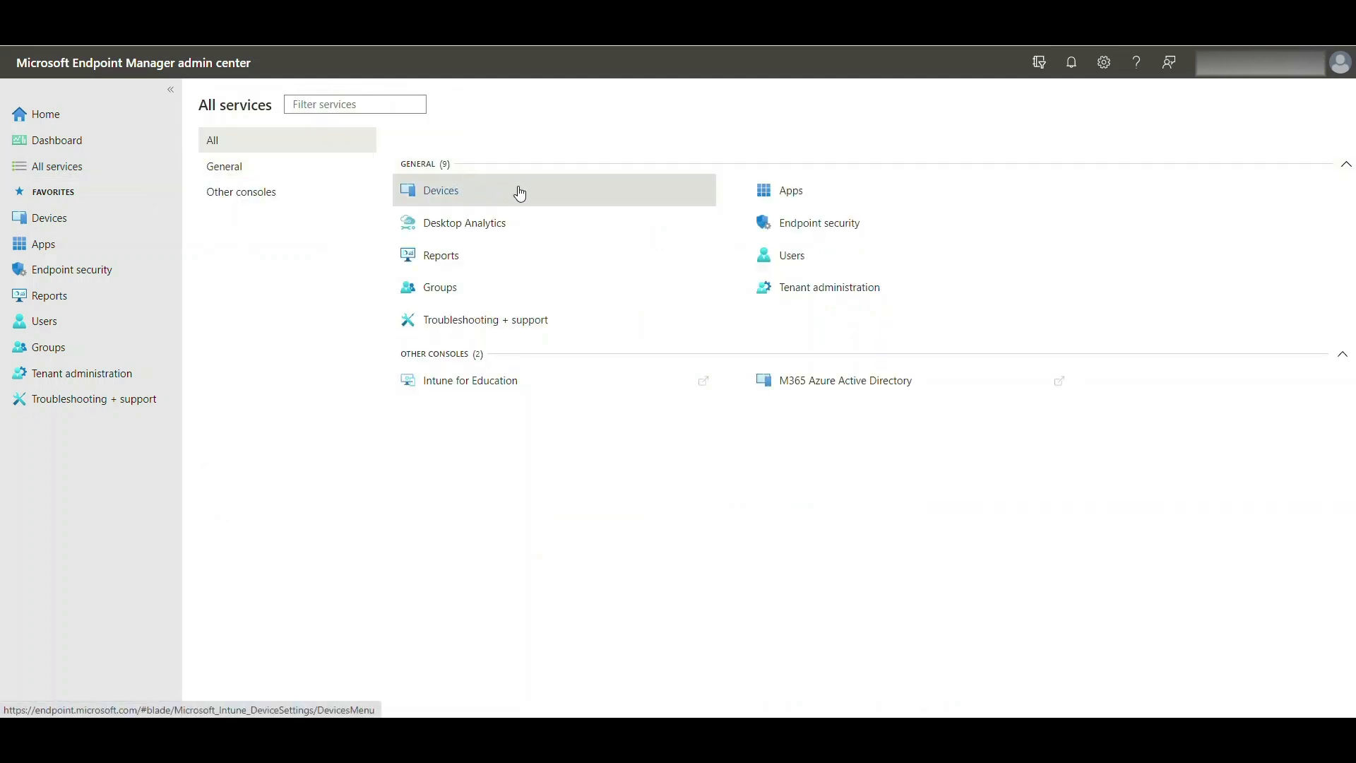
click(536, 196)
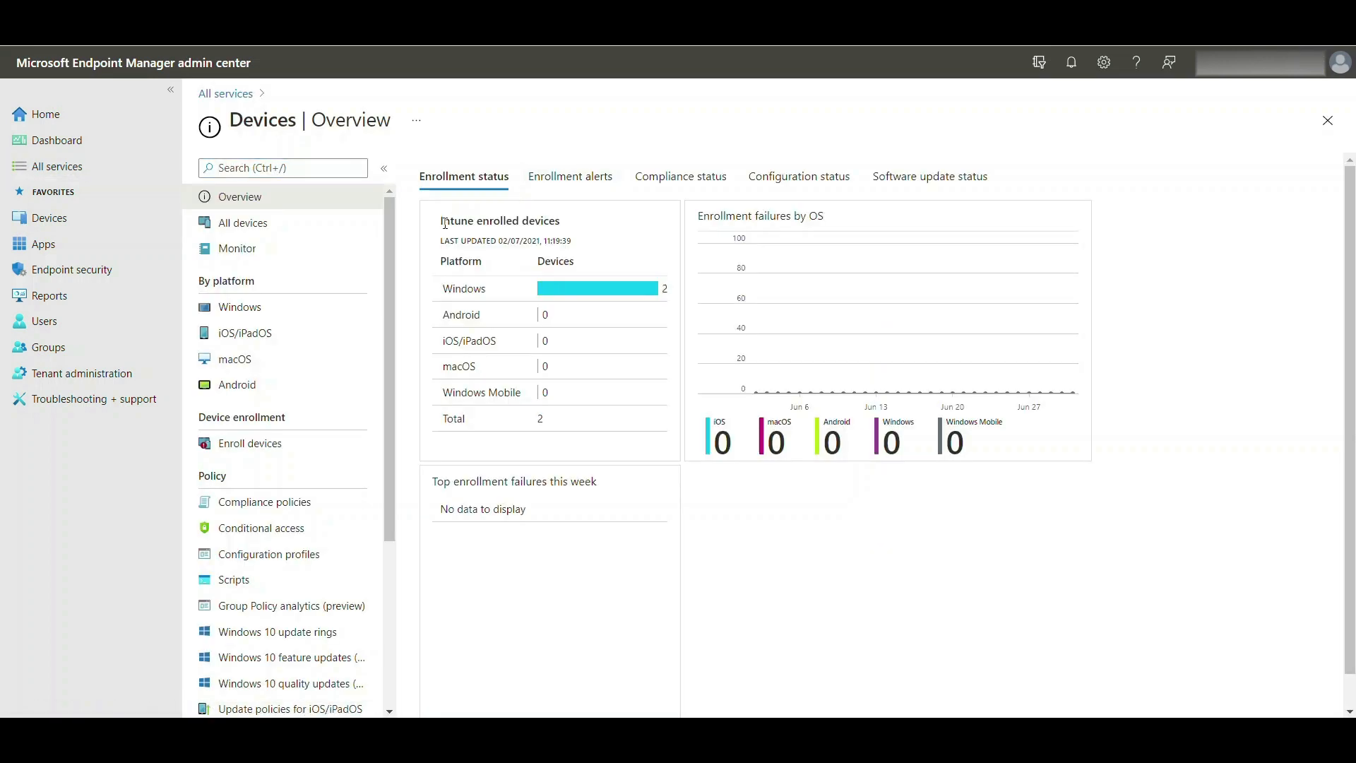
click(357, 231)
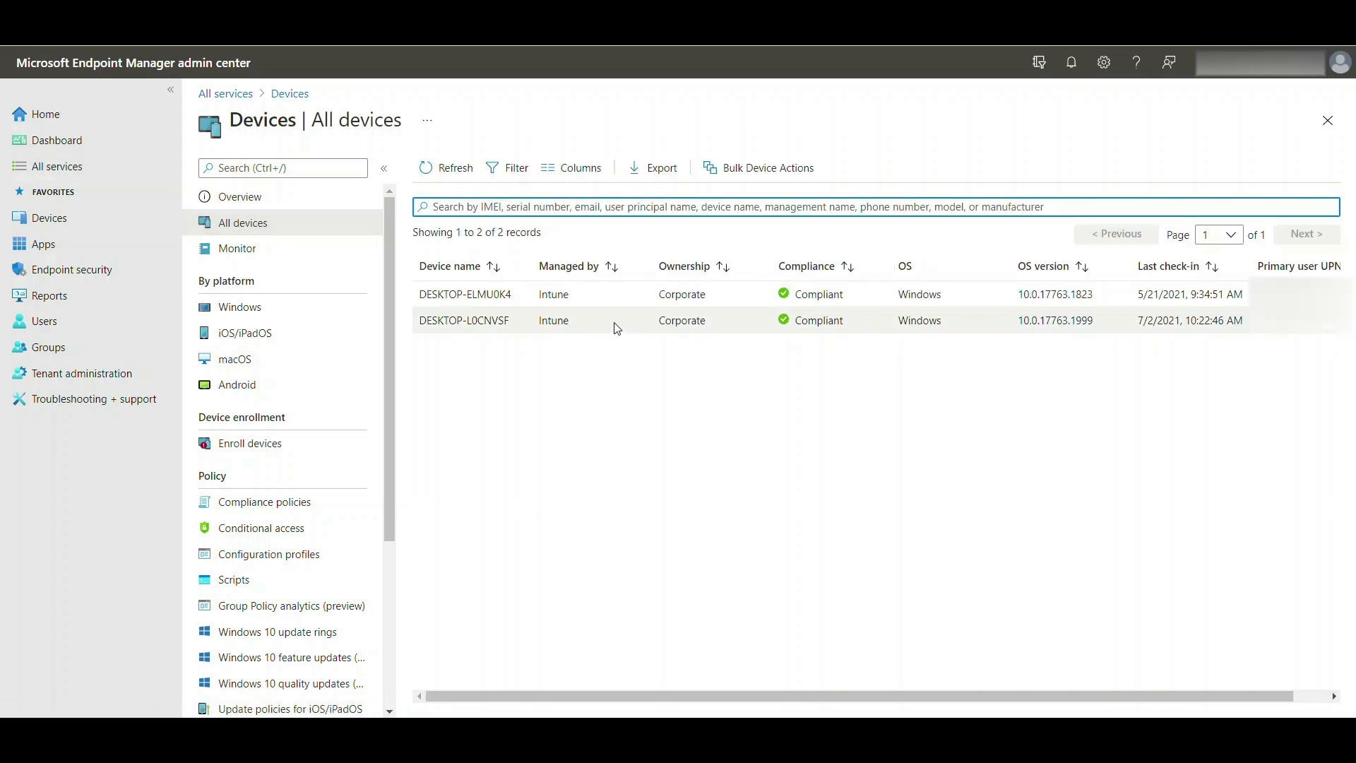
click(616, 327)
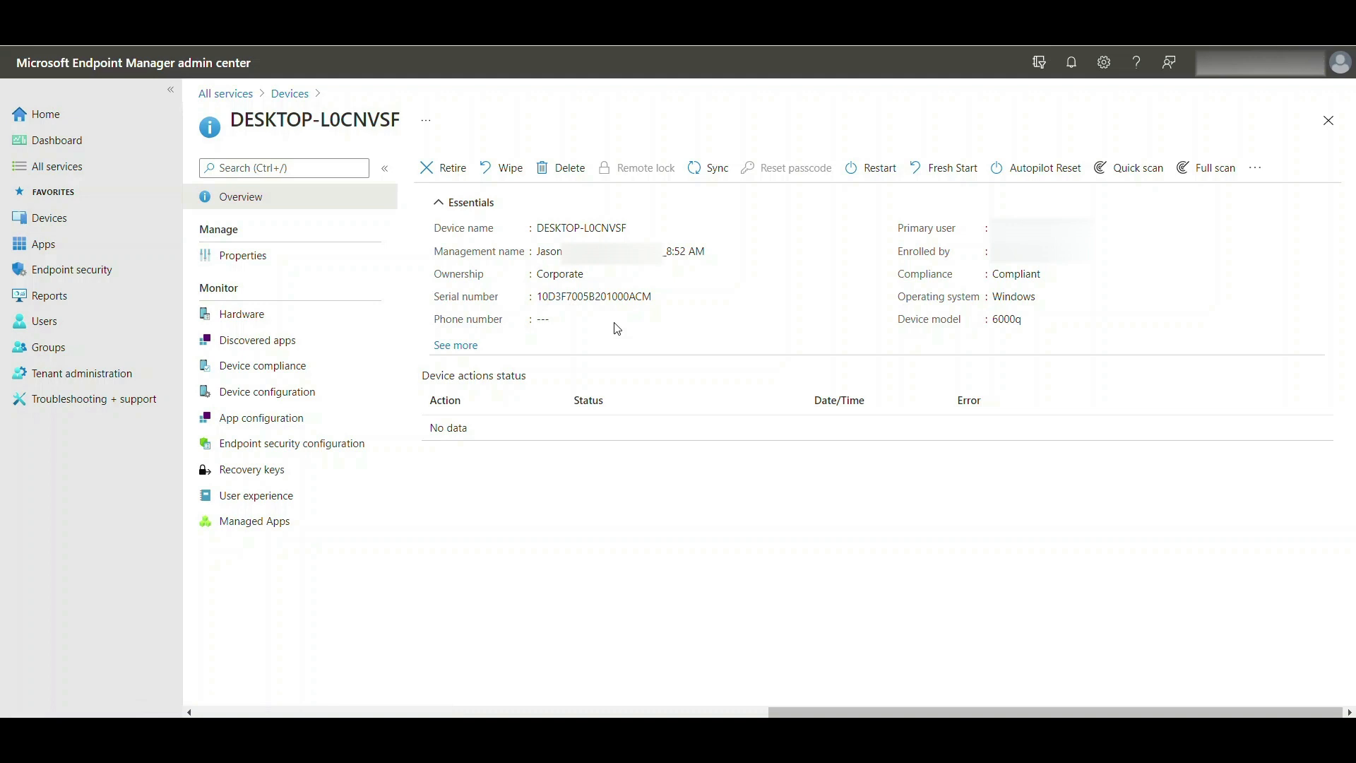
click(722, 175)
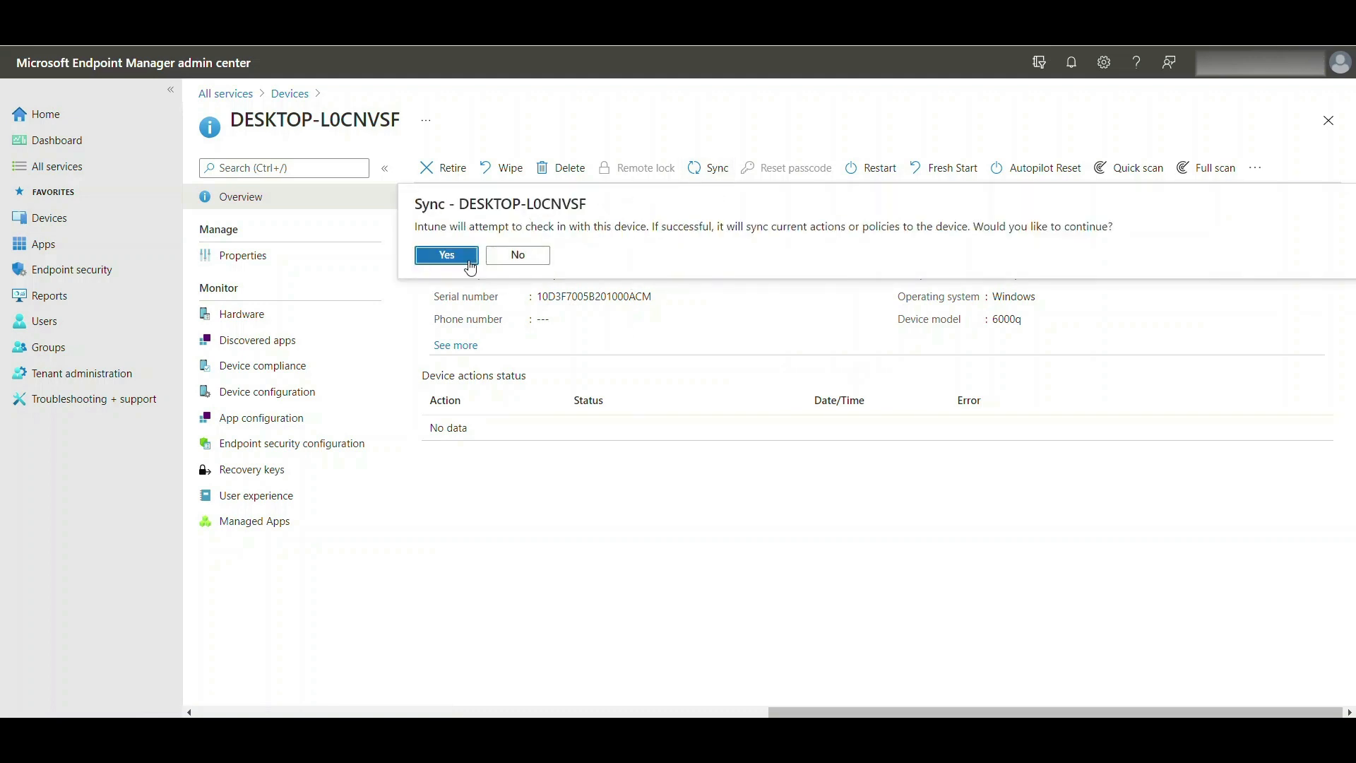
click(446, 255)
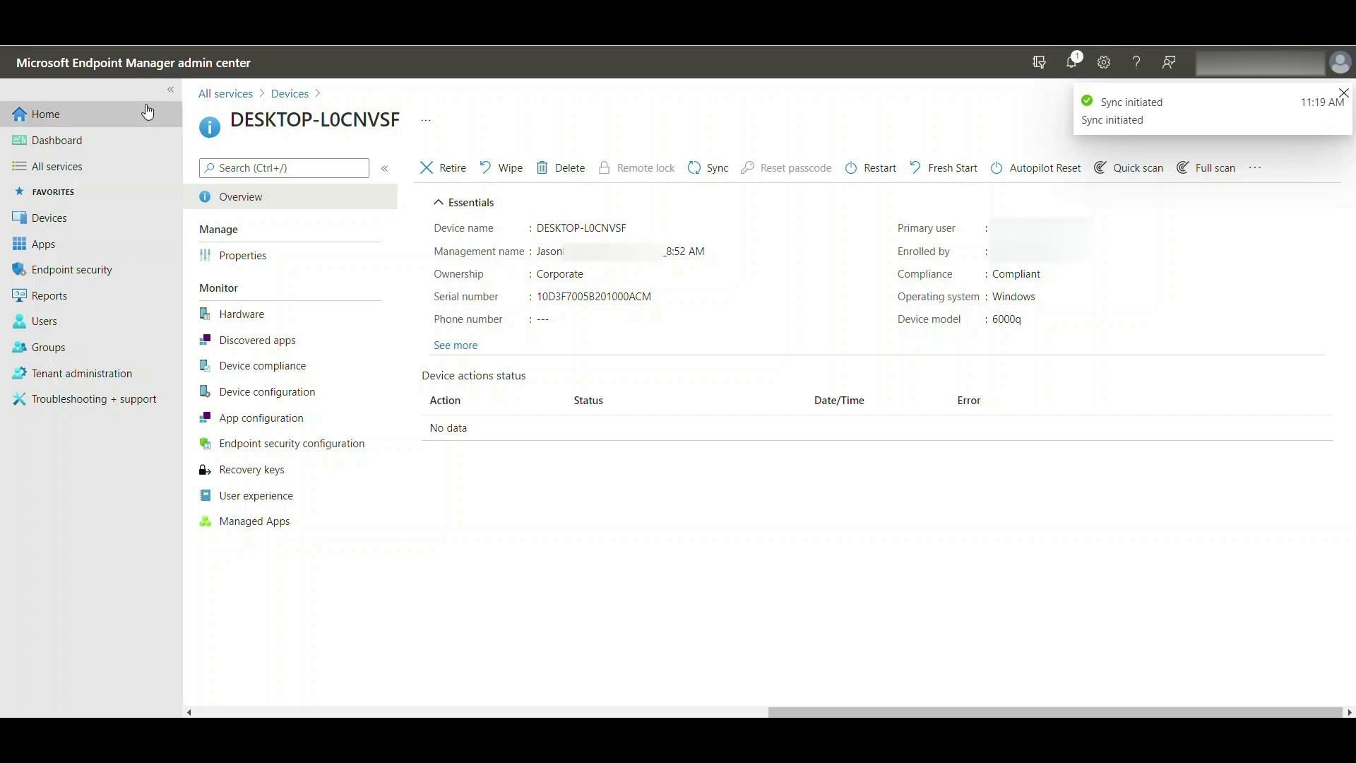
Return to the list of all devices and refresh it.
click(290, 93)
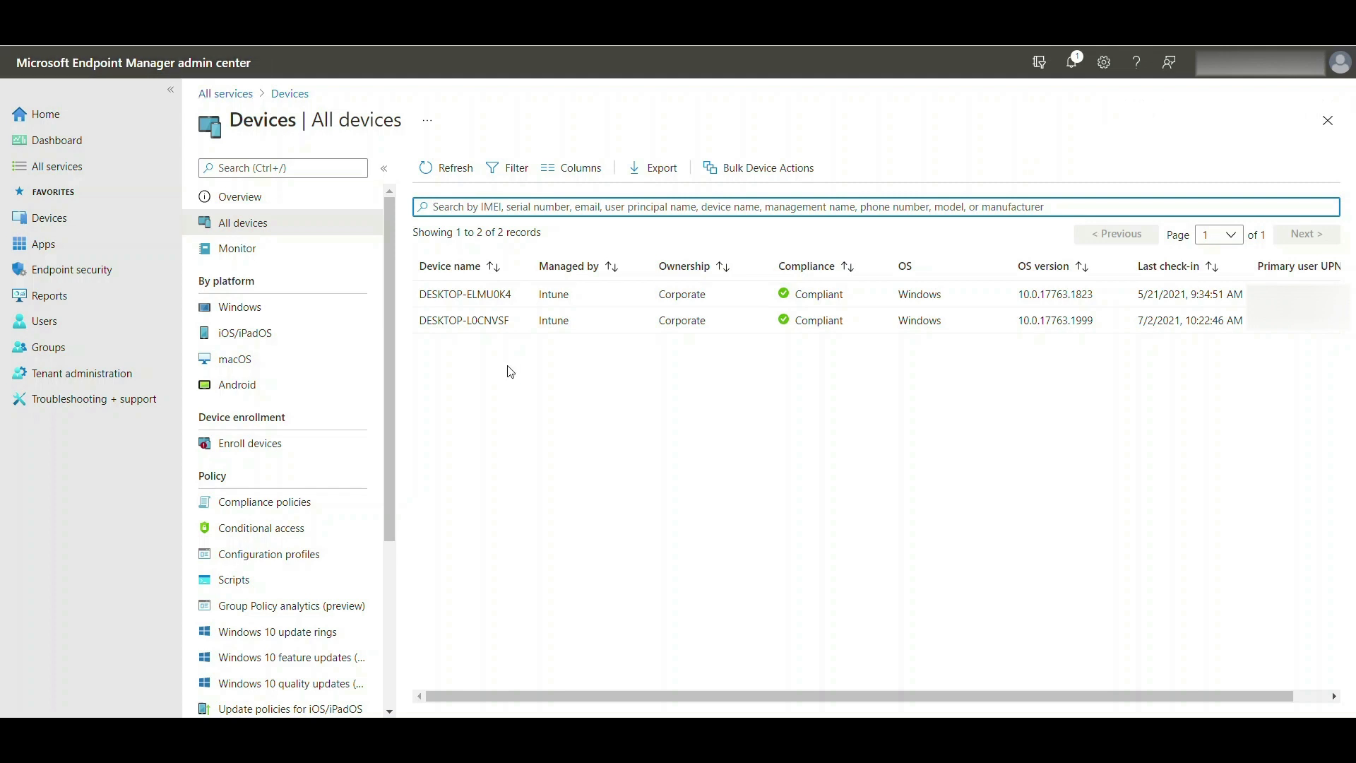
click(464, 174)
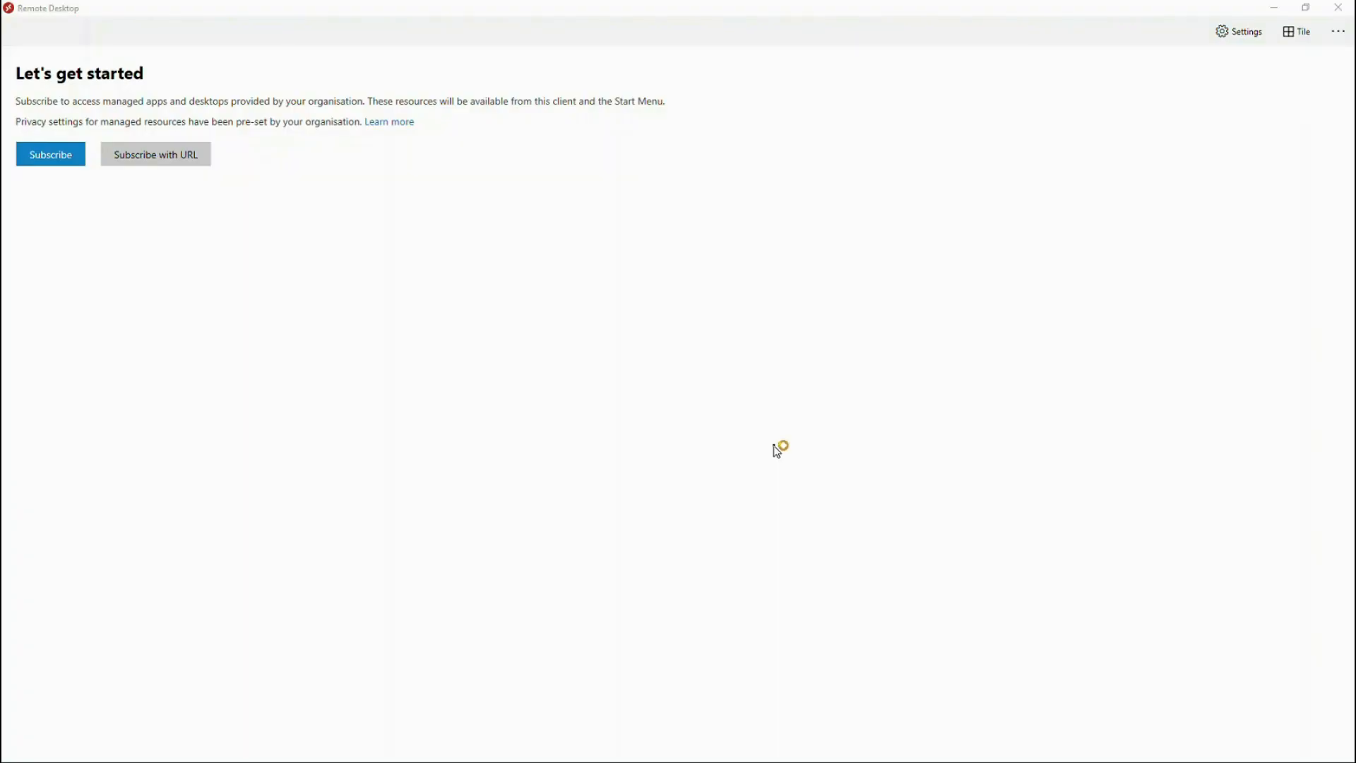
Switch to the Remote Desktop client and start subscribing to the organisation's managed apps and desktops.
click(76, 159)
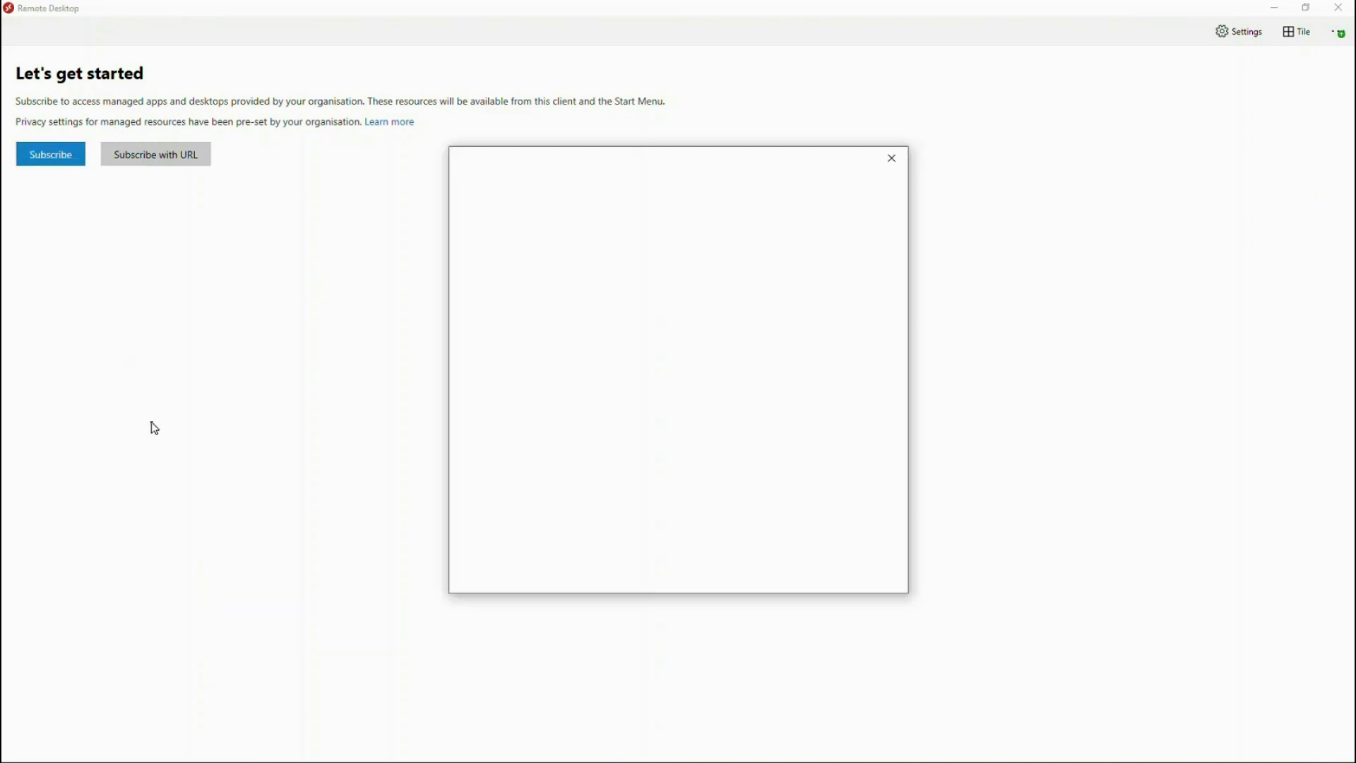
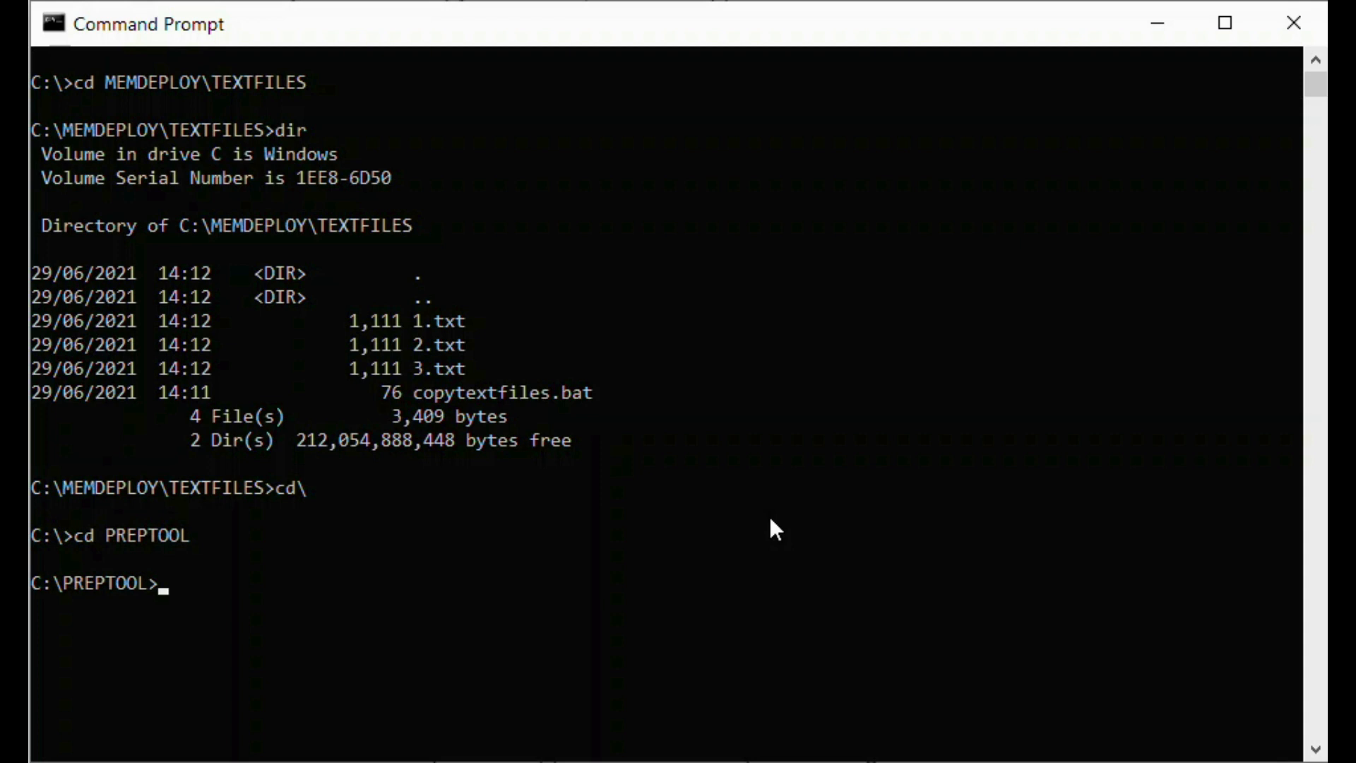
In Command Prompt, run IntuneWinAppUtil -c C:\MEMDEPLOY\TEXTFILES -s copytextfiles.bat -o C:\PREPTOOL\OUTPUT -q to package the text files.
right_click(606, 602)
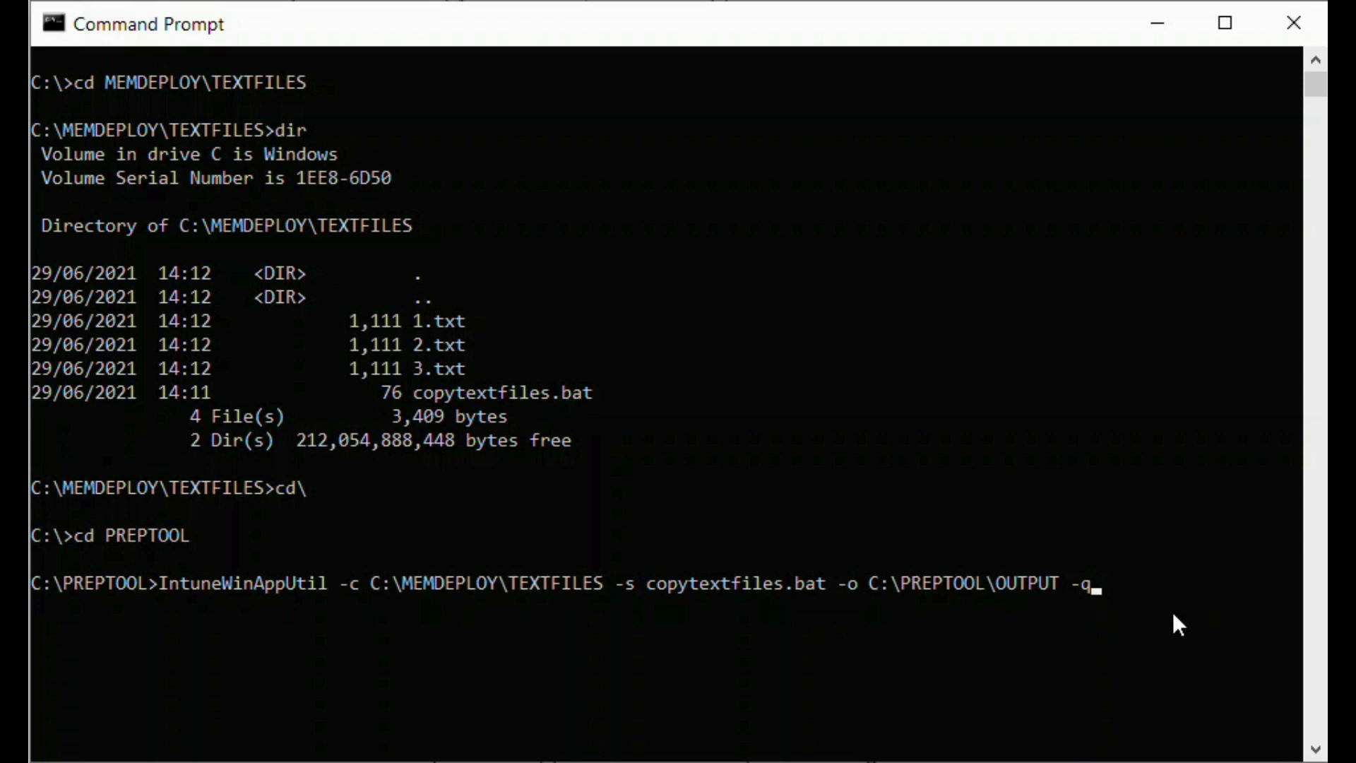
key(Return)
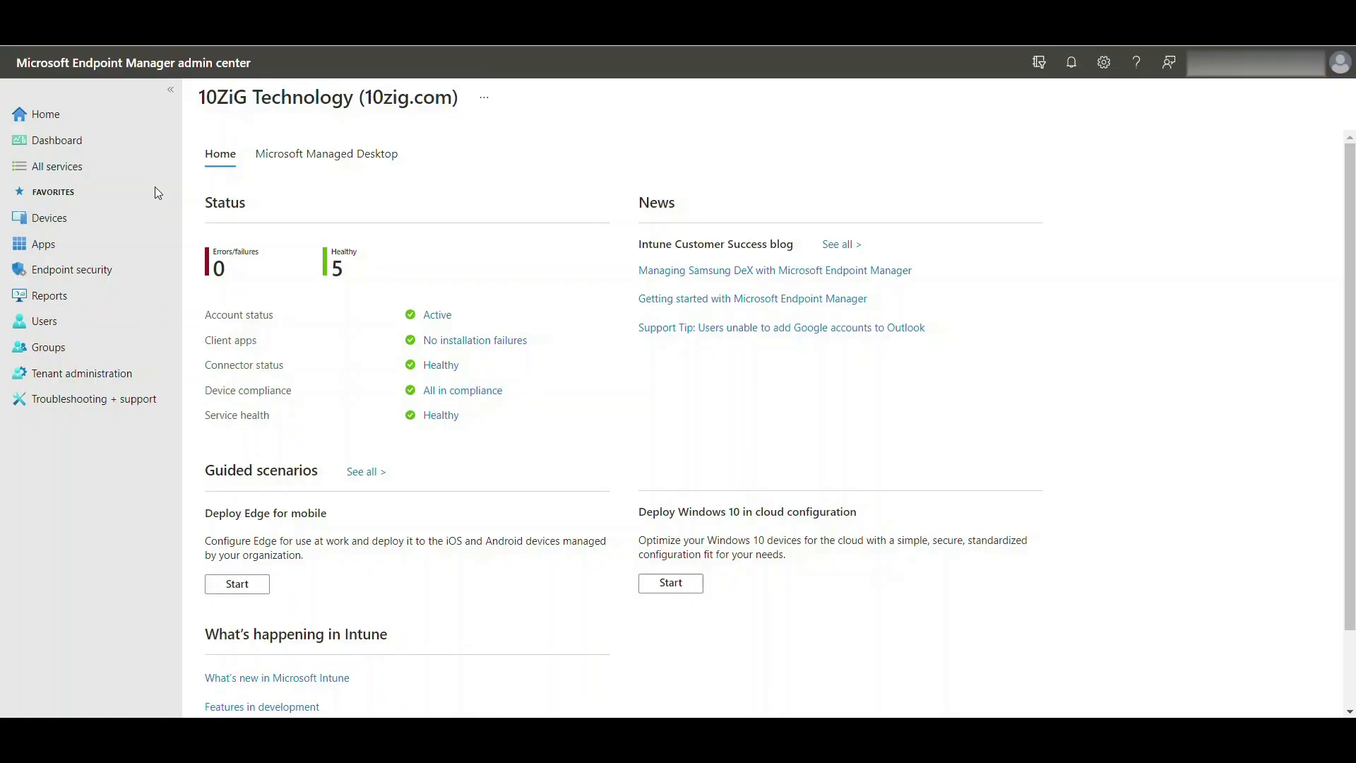
In the Endpoint Manager admin center, start adding a Windows app (Win32) to the Windows apps.
click(135, 169)
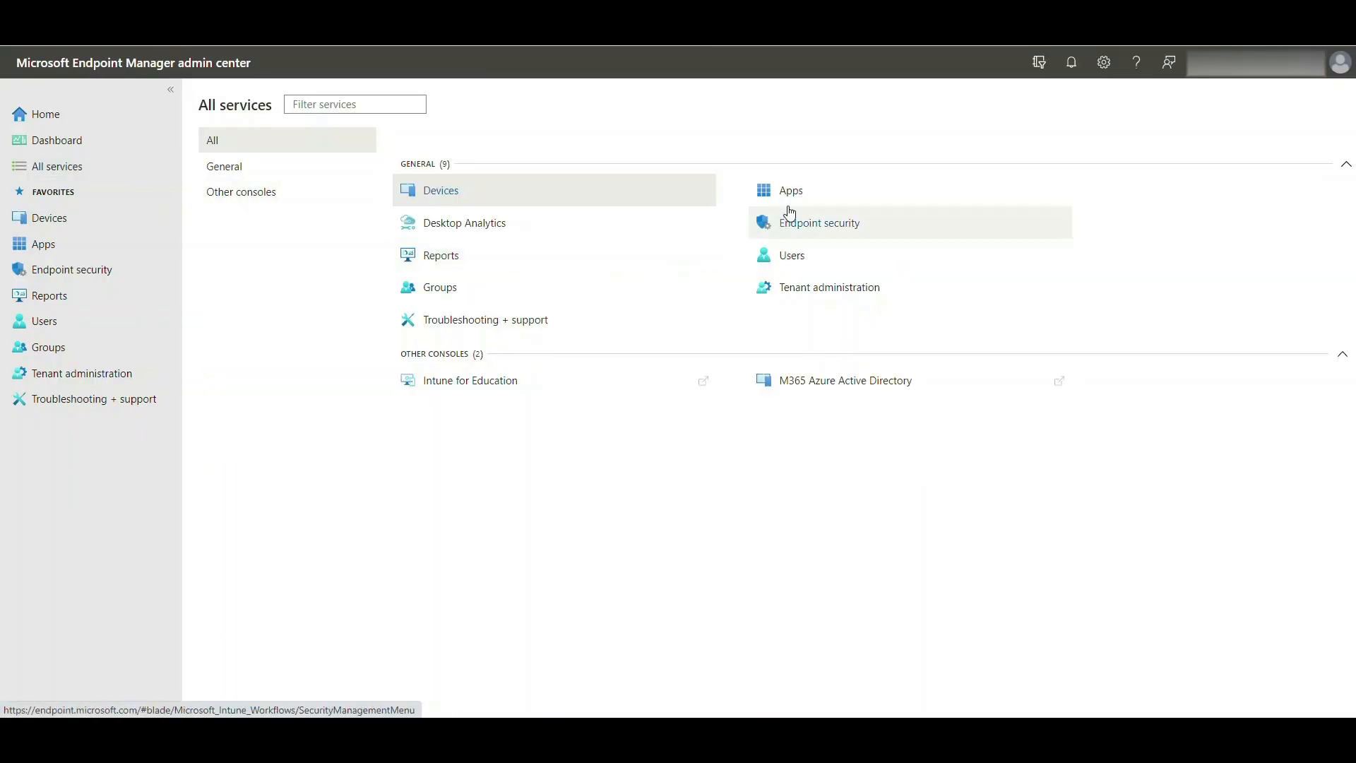
click(805, 185)
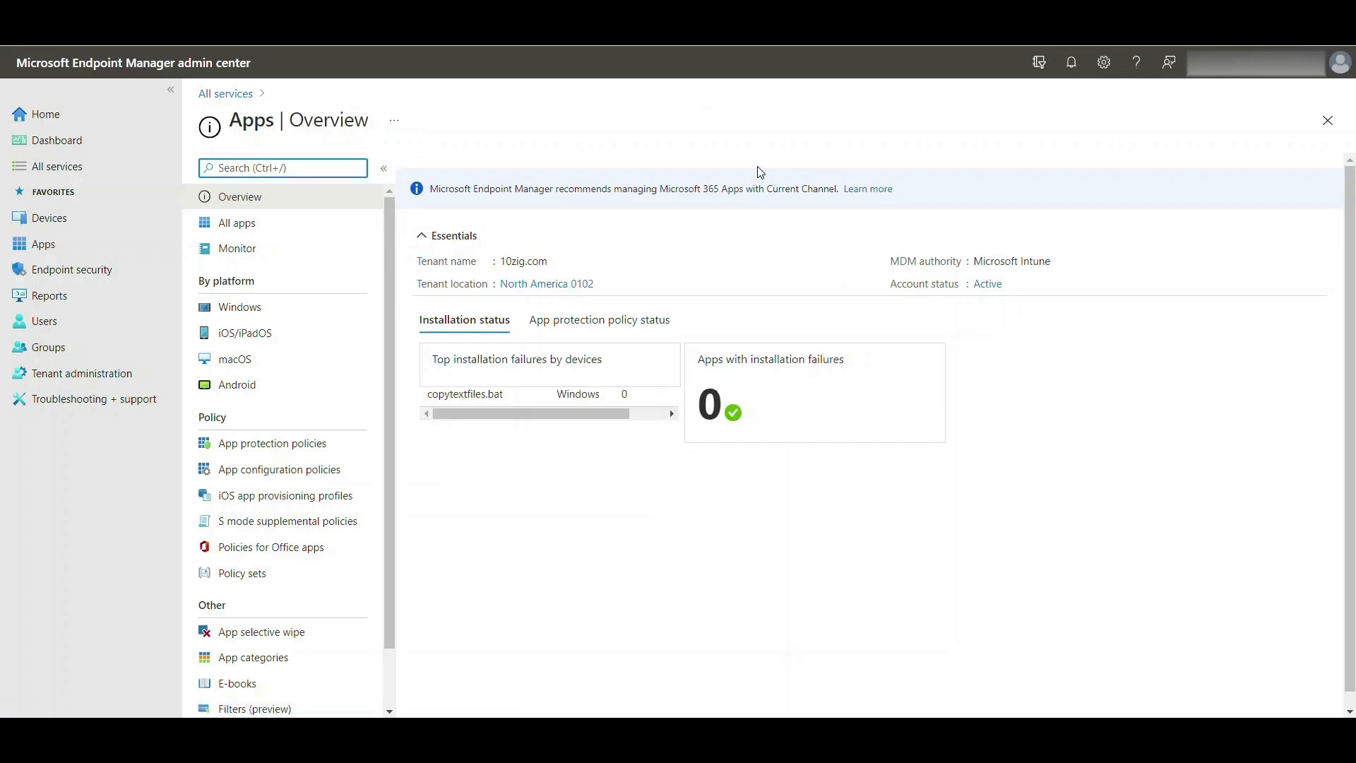
click(305, 305)
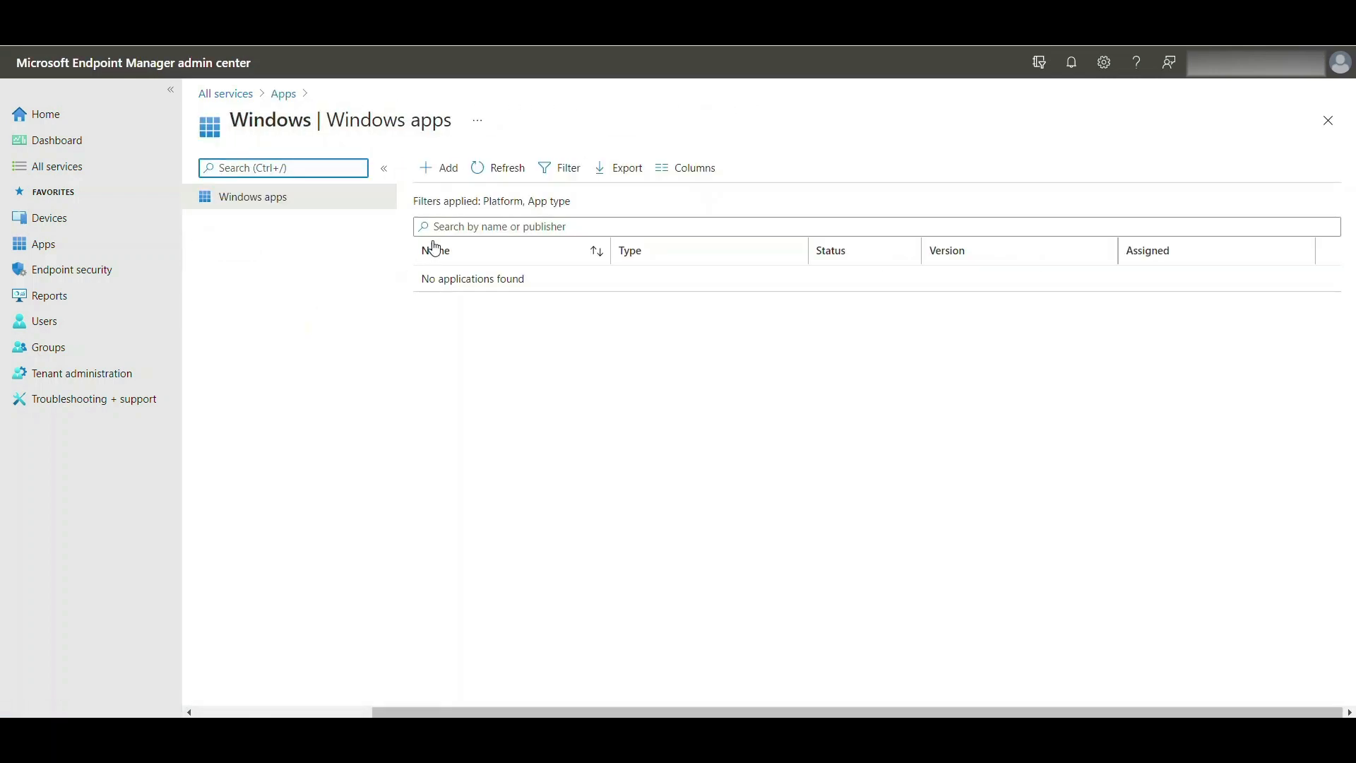
click(457, 170)
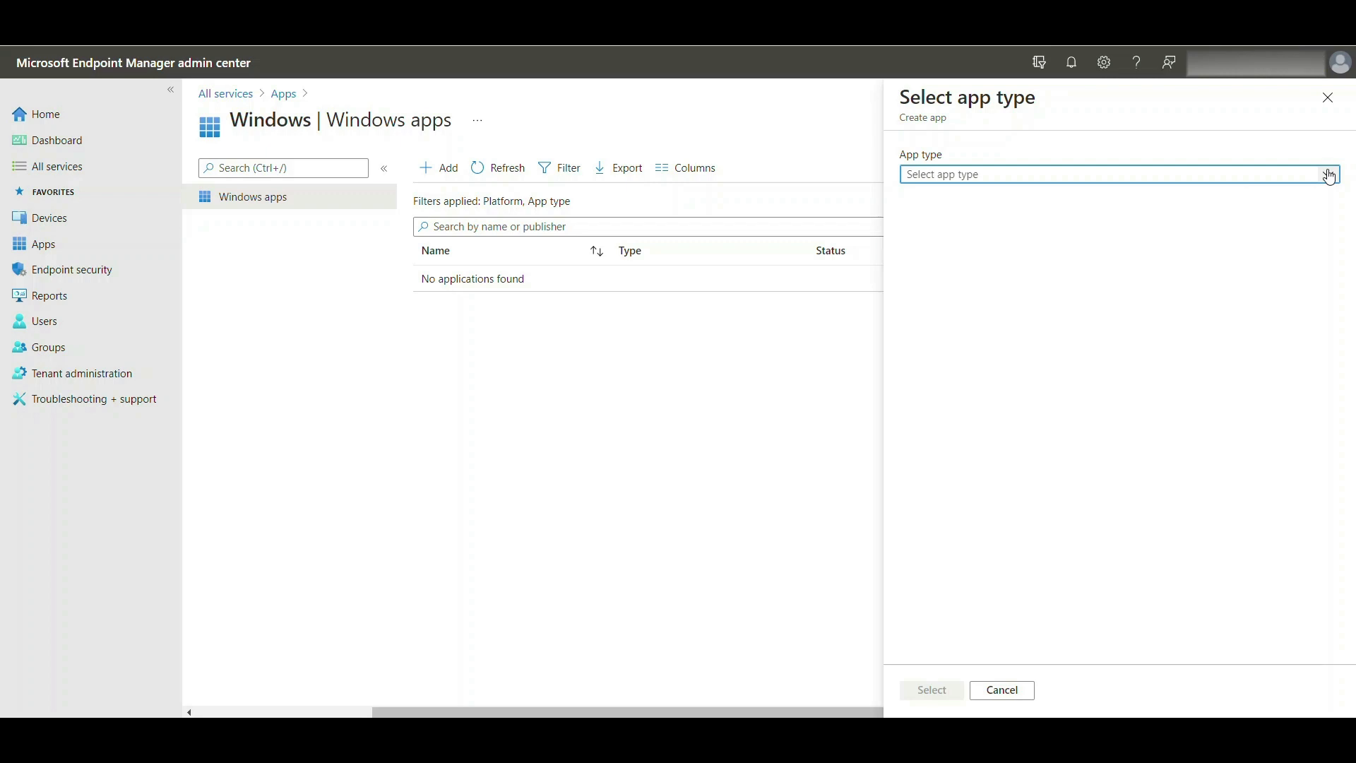
click(1330, 176)
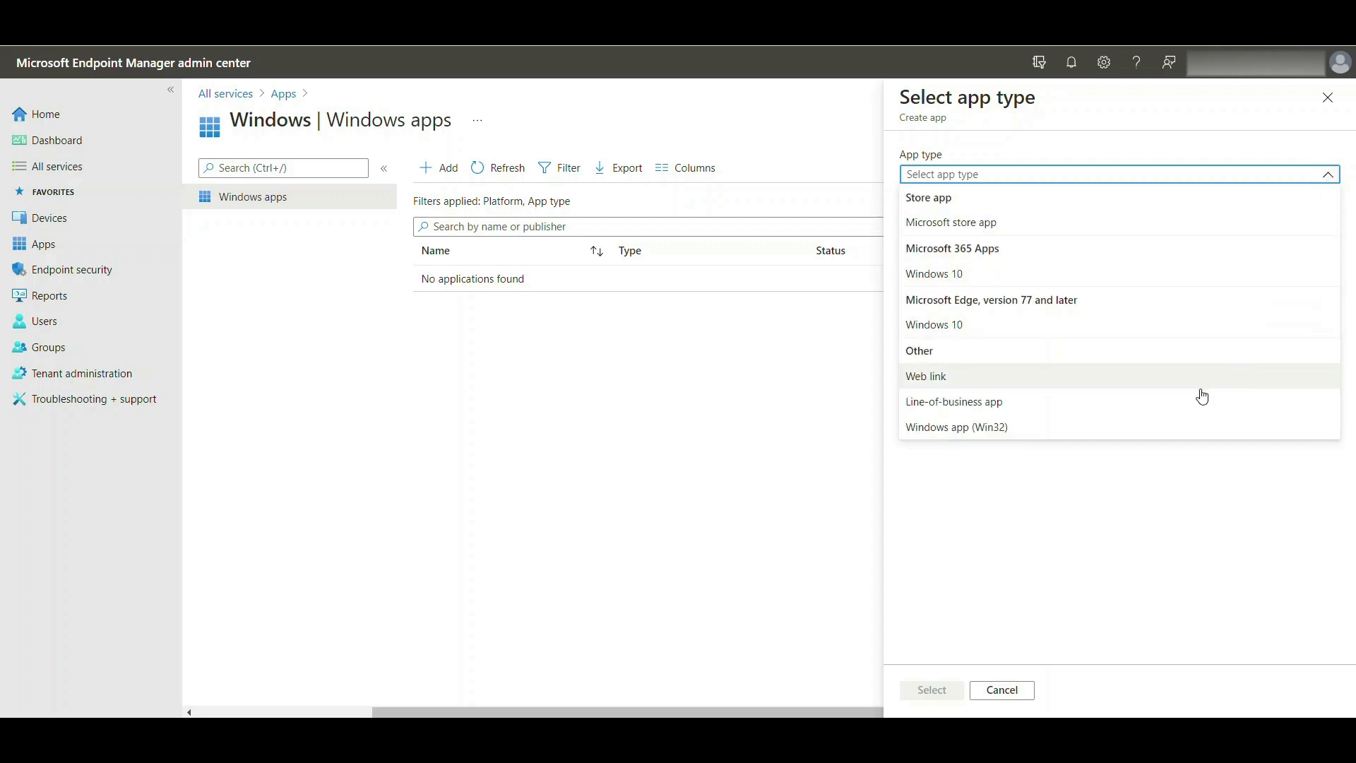
click(1075, 439)
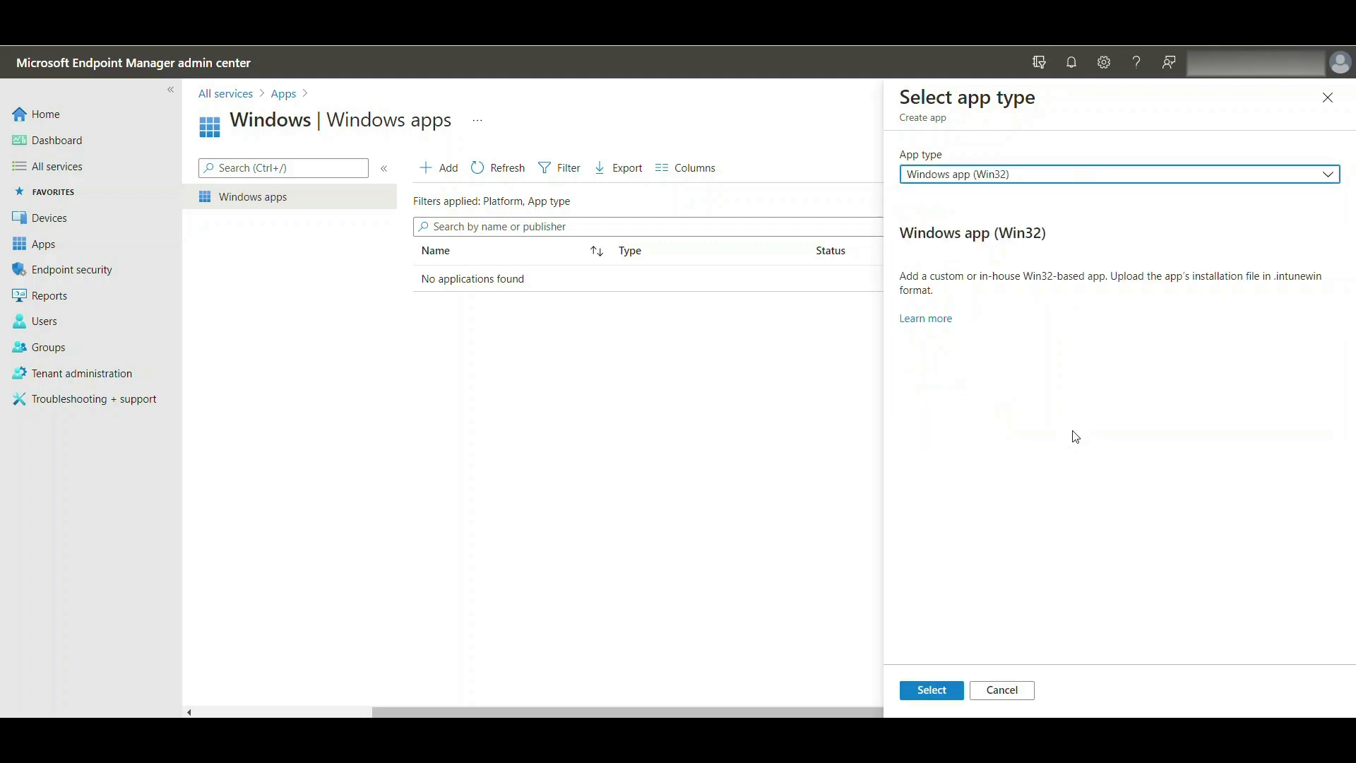
click(932, 690)
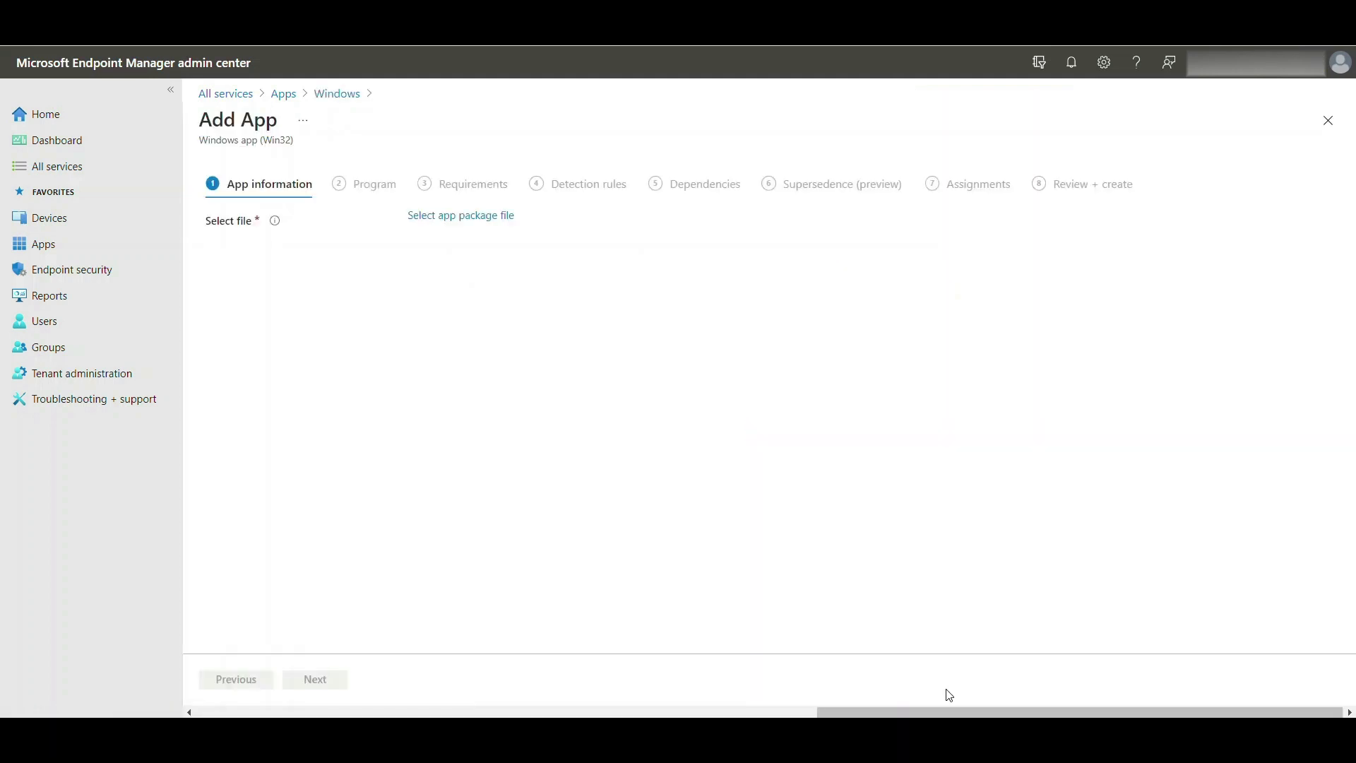
Load copytextfiles.intunewin from C:\PREPTOOL\OUTPUT as the app package file and accept it.
click(486, 224)
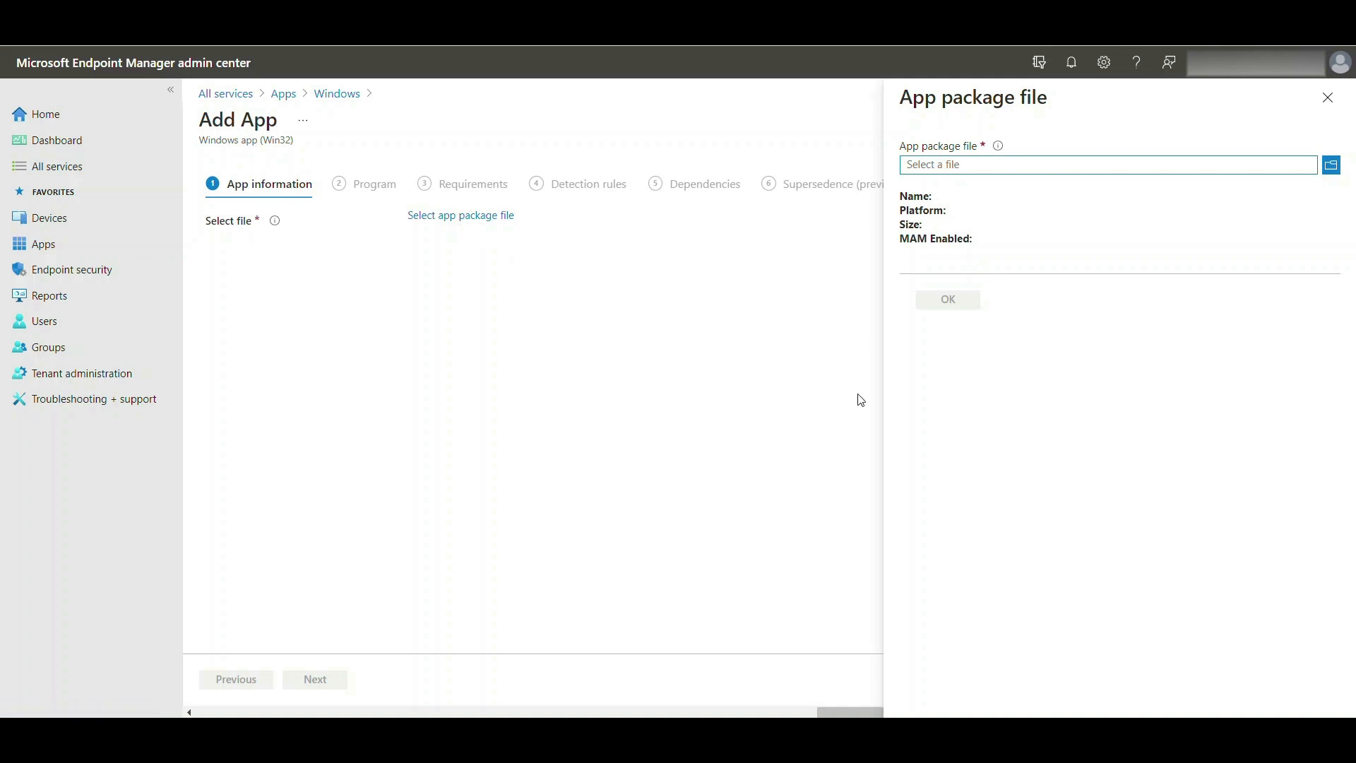
click(1333, 166)
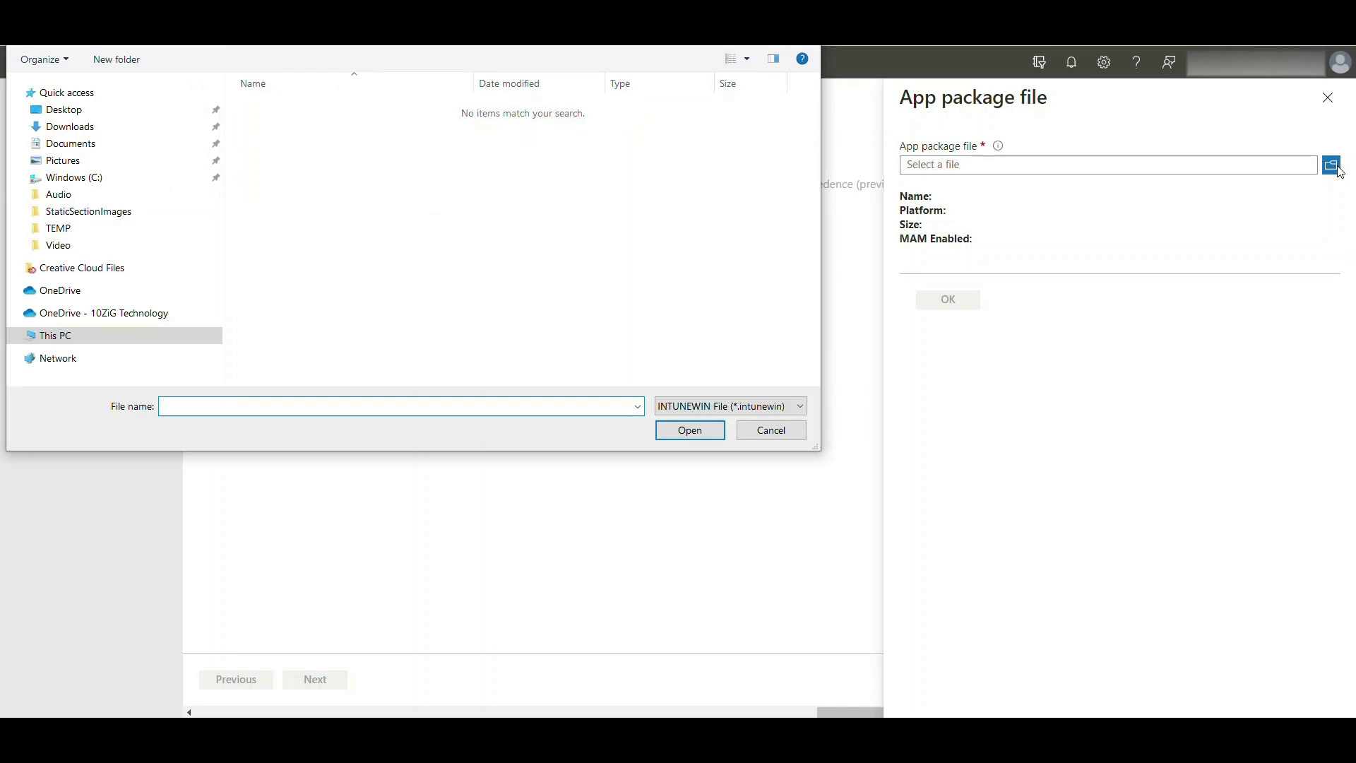
click(88, 179)
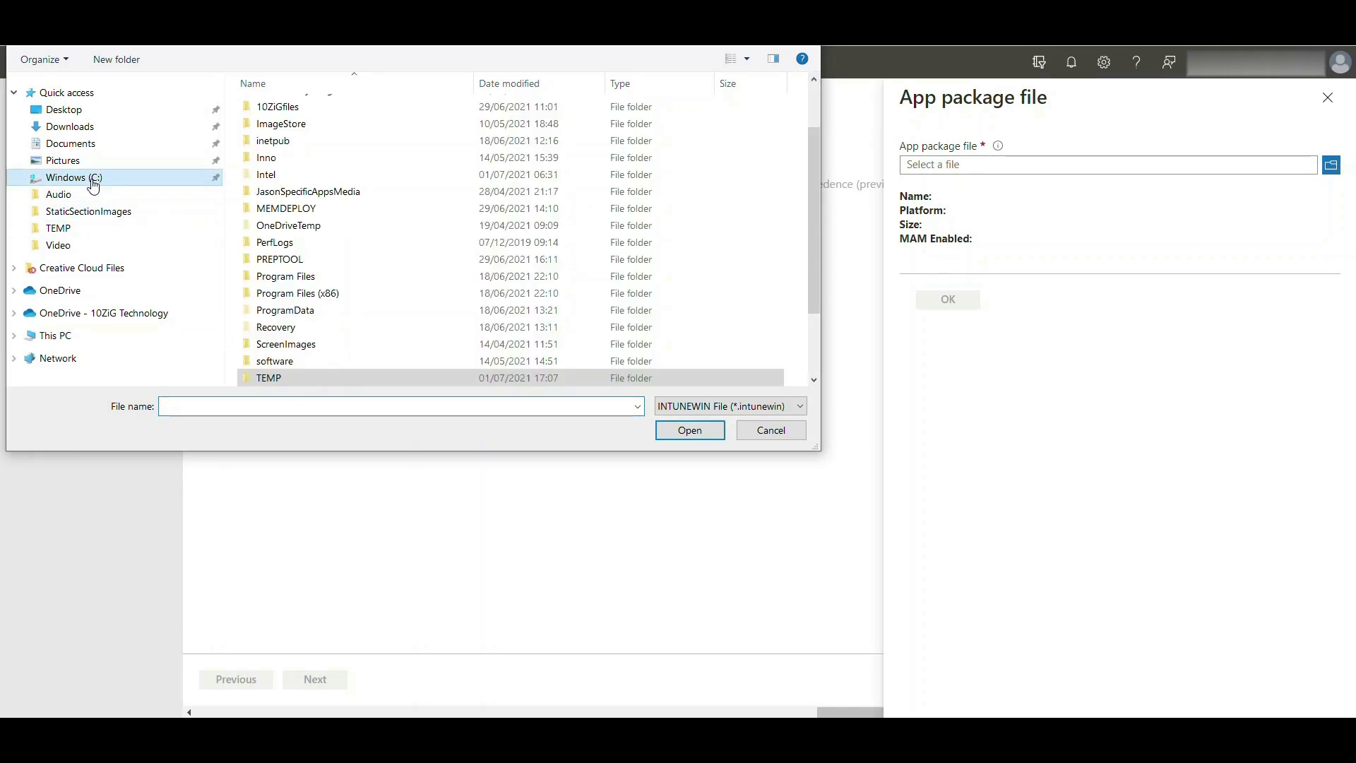
double_click(283, 261)
double_click(278, 113)
click(366, 113)
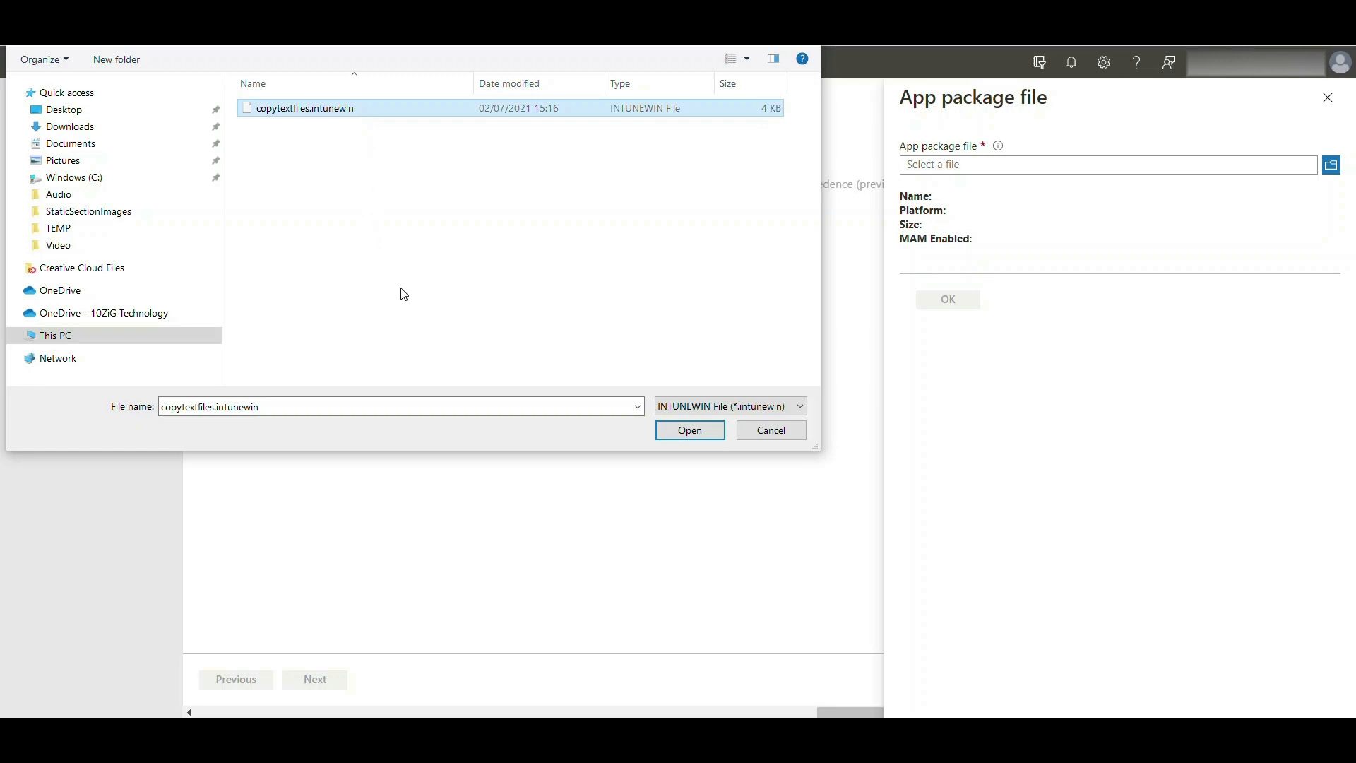
click(721, 437)
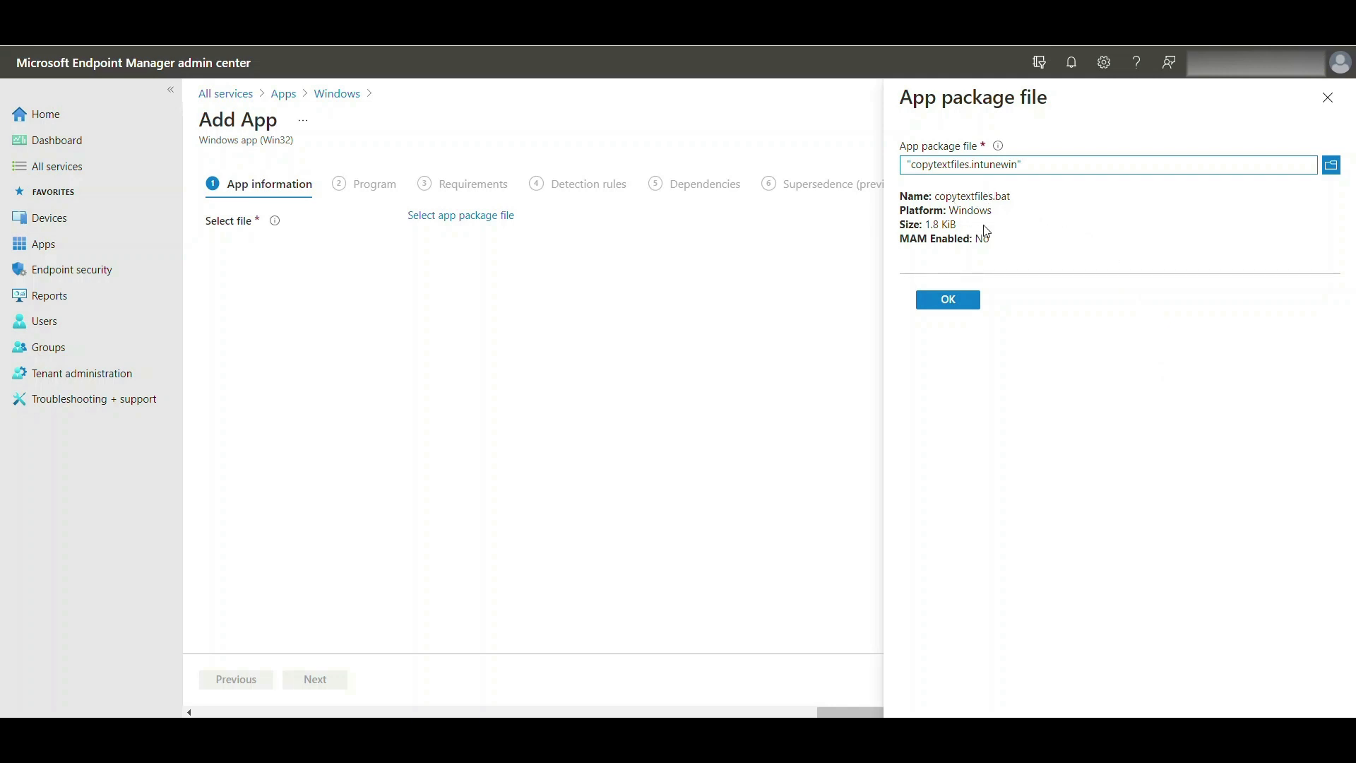
click(946, 299)
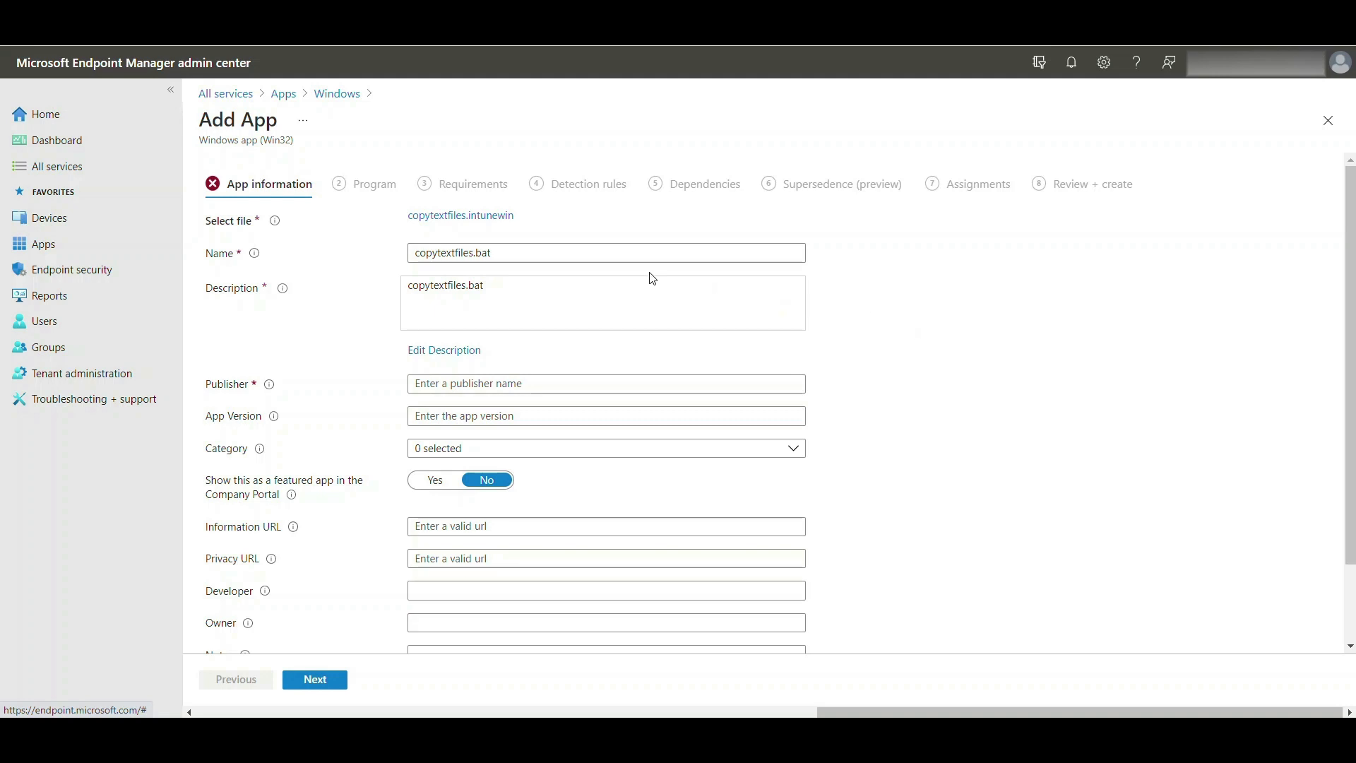
Name the app 10ZiGCopyFiles and set its publisher to 10Zig Technology.
drag(521, 254, 411, 254)
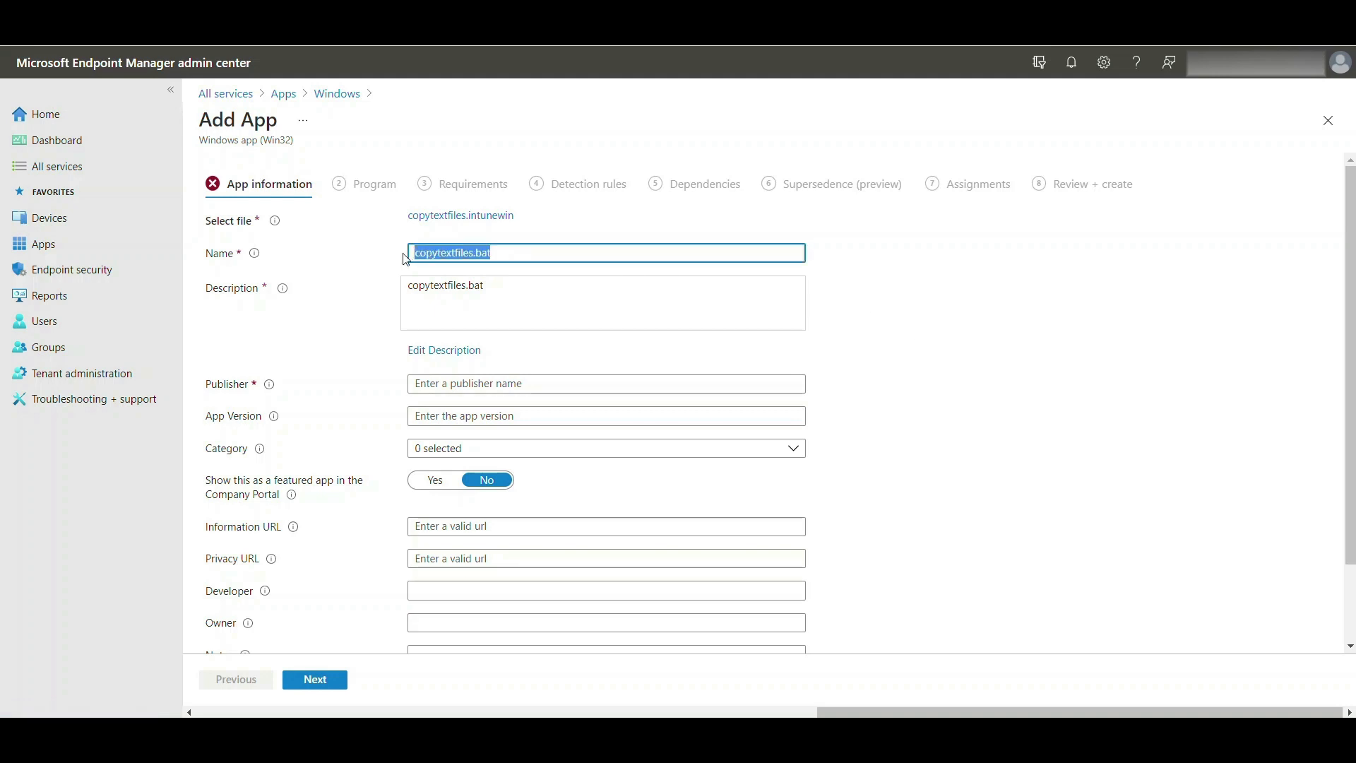
text(10ZiGCopyFiles)
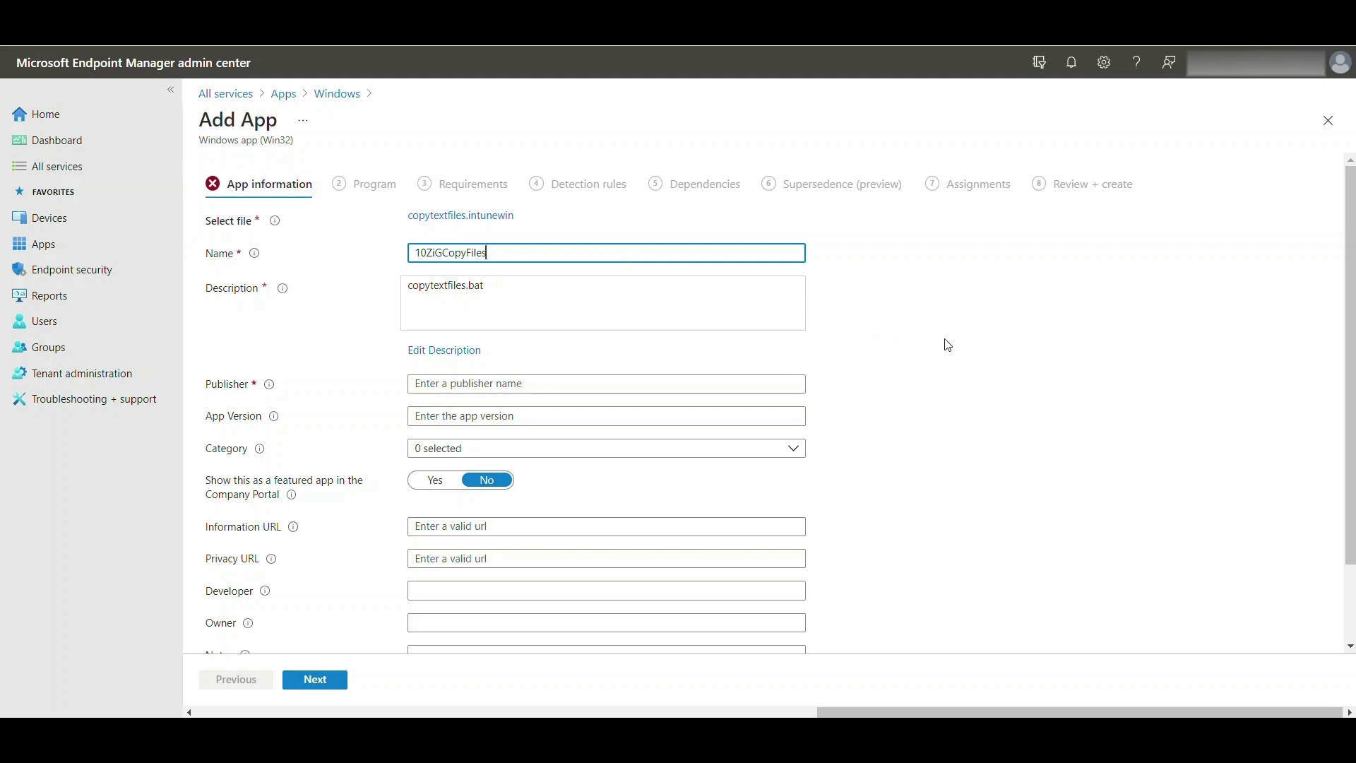
click(601, 388)
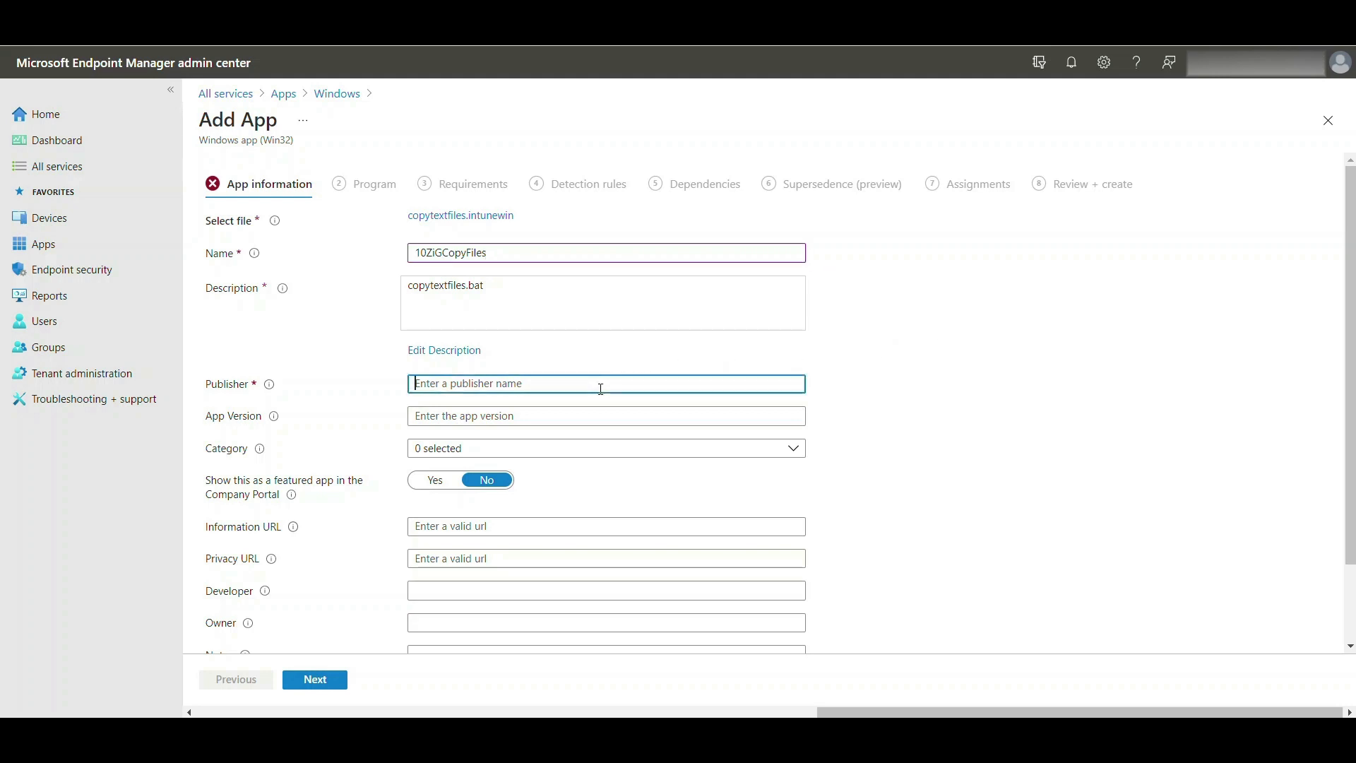
text(10Zig)
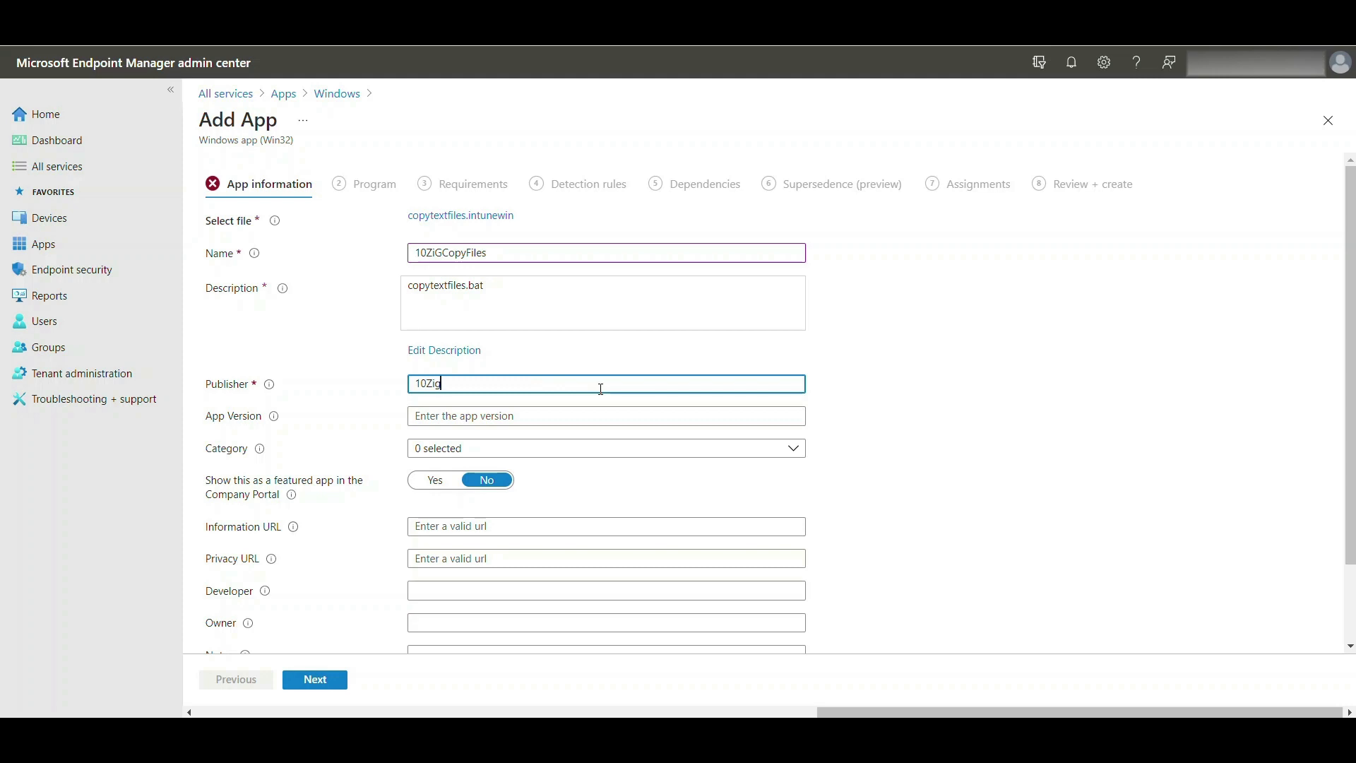
text( Technology)
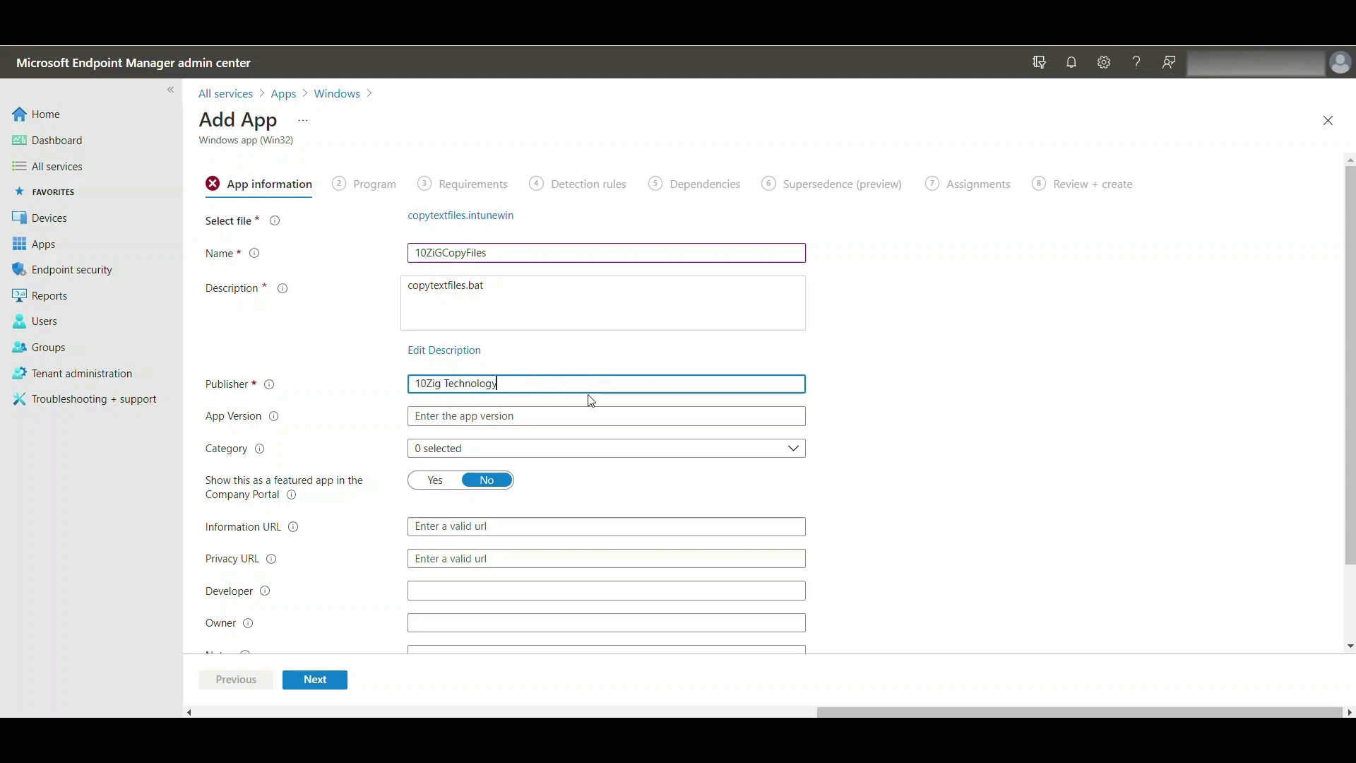
Set the app version to 1 and the category to Productivity, and continue to the program settings.
click(582, 413)
text(1)
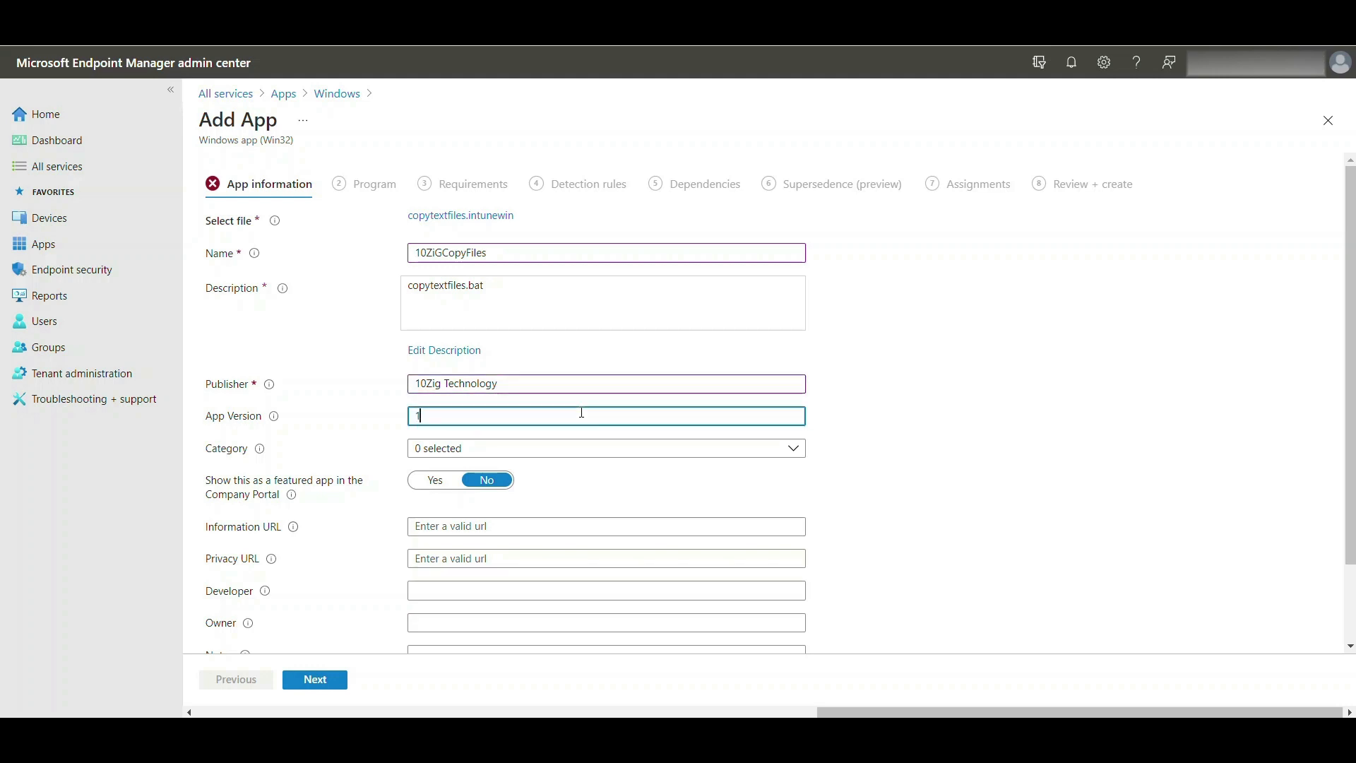
click(793, 448)
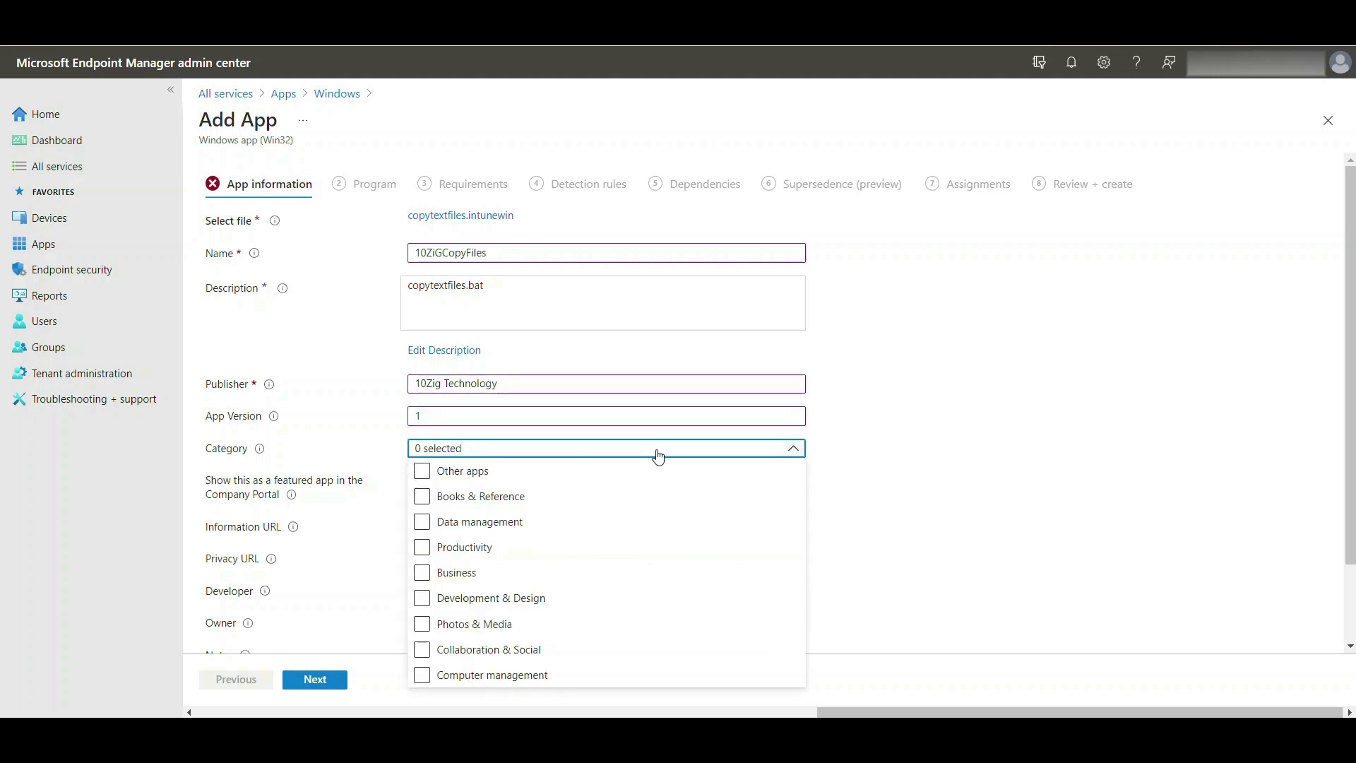
click(423, 547)
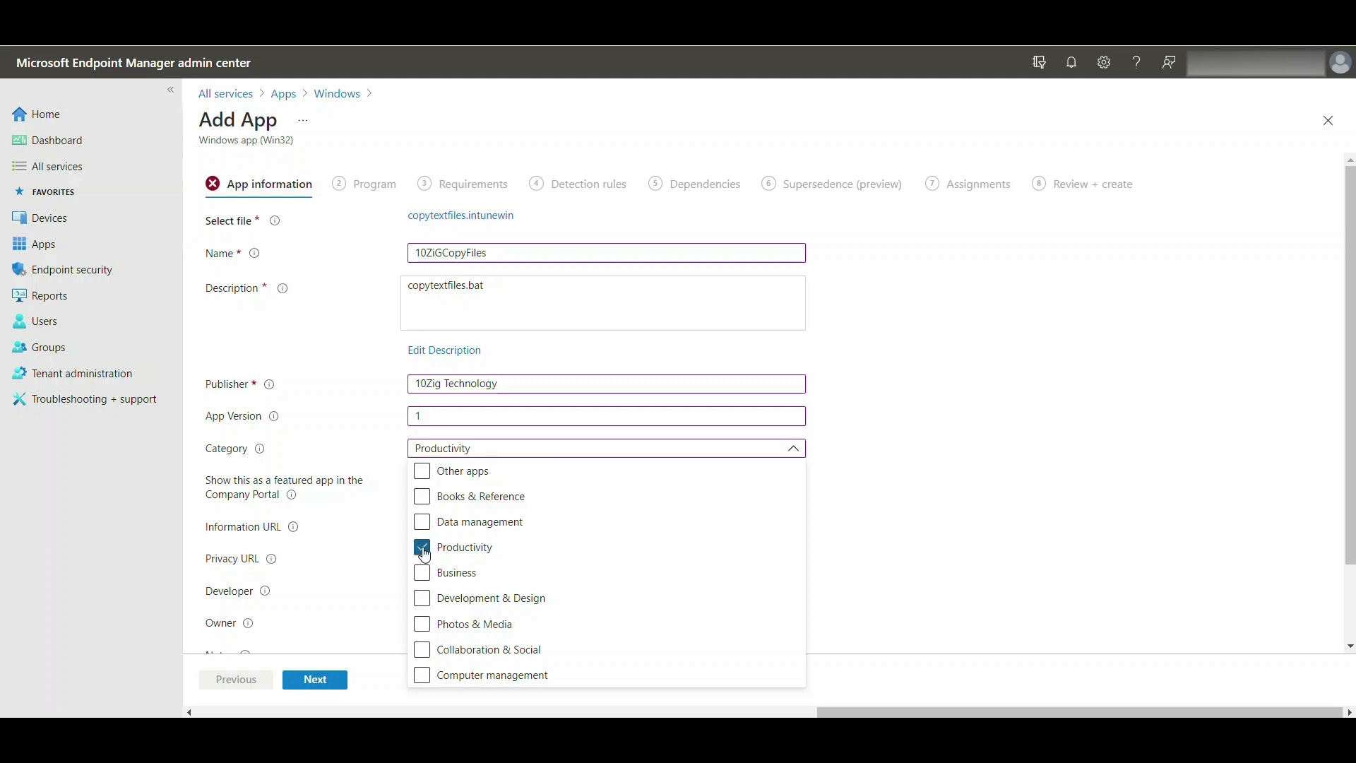
click(854, 452)
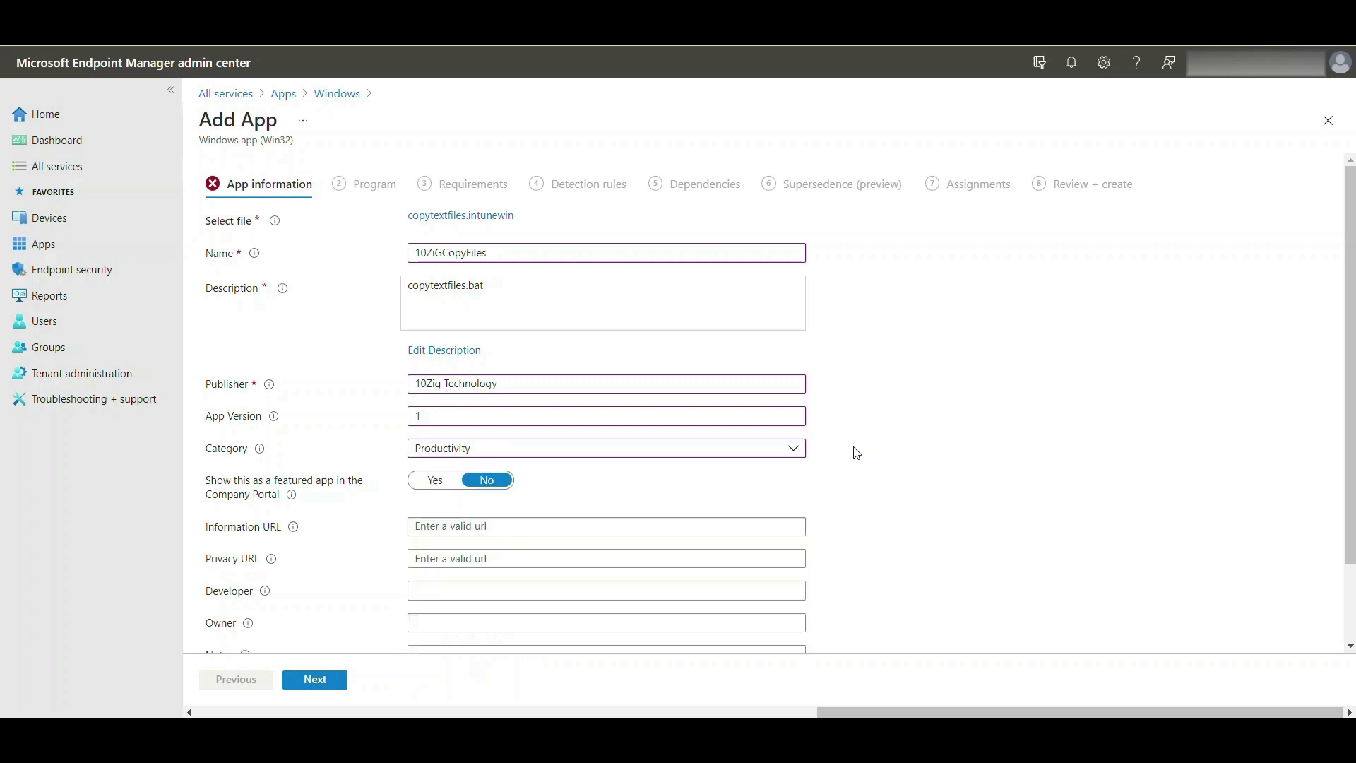
click(335, 682)
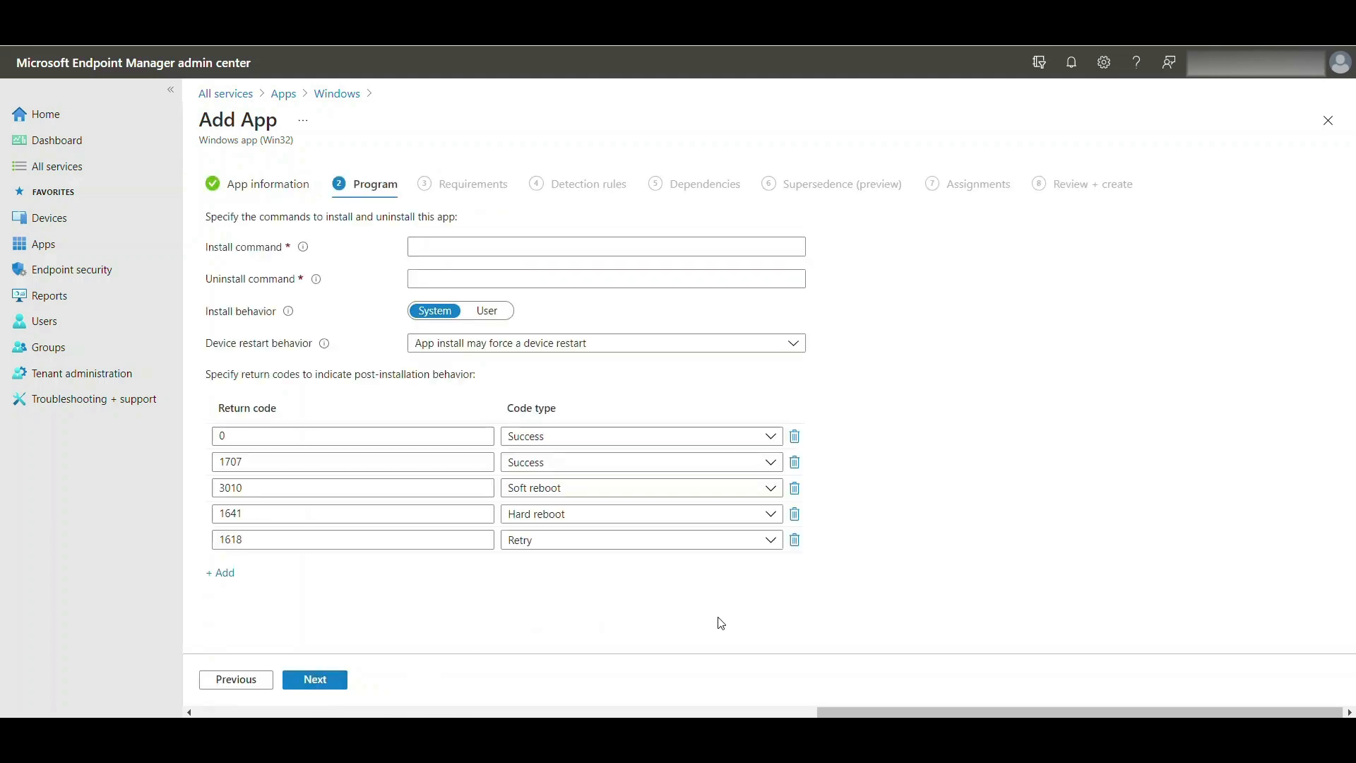
Set both the install and uninstall commands to copytextfiles.bat and continue to the app's requirements.
click(477, 245)
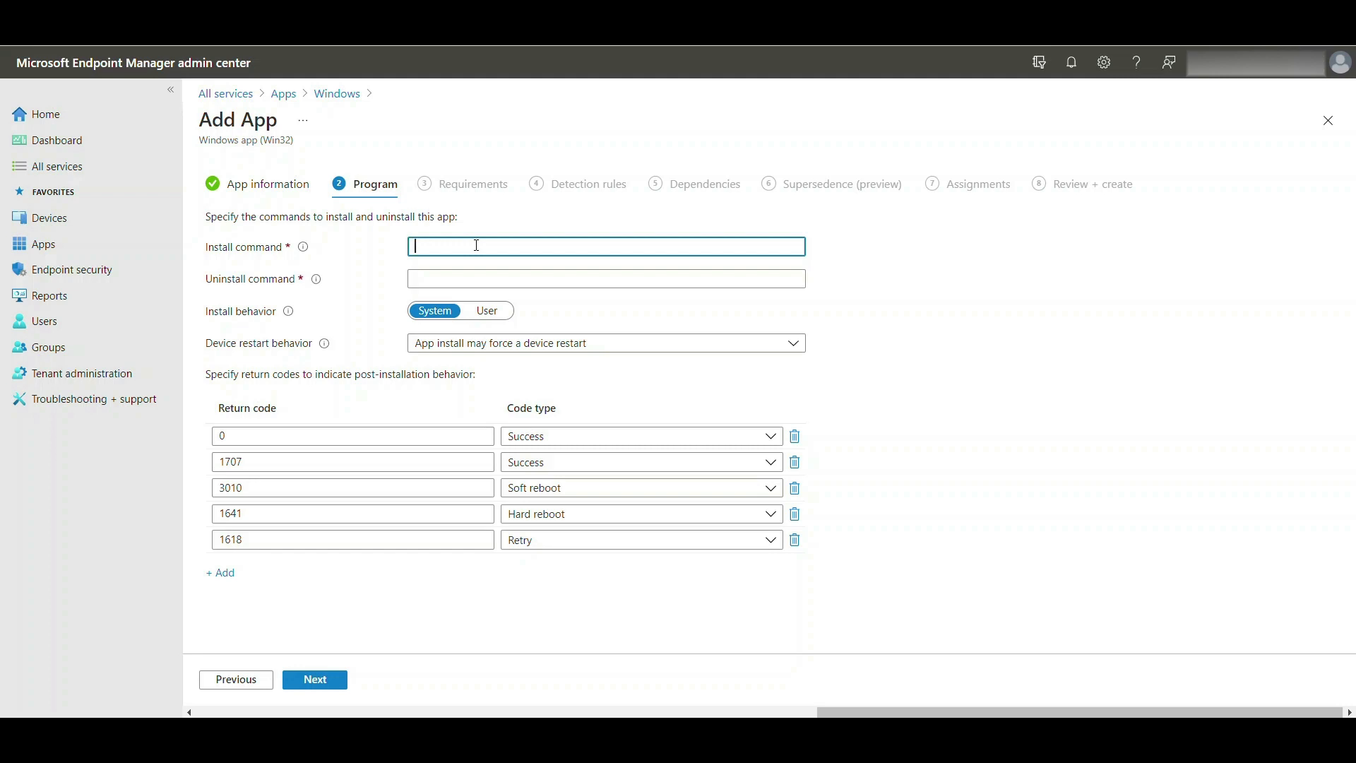
text(copytextfiles.bat)
double_click(511, 241)
key(ctrl+a)
key(ctrl+c)
click(511, 241)
click(503, 277)
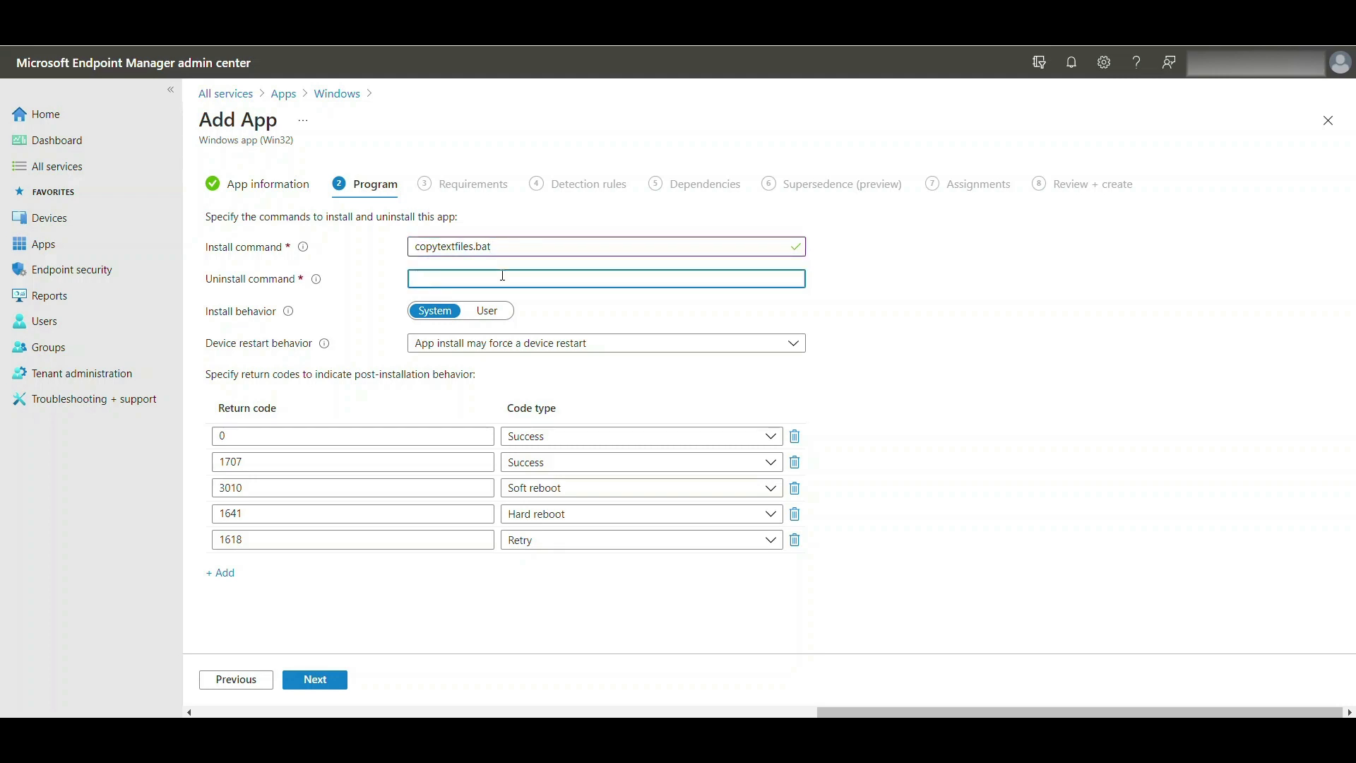
key(ctrl+v)
click(316, 680)
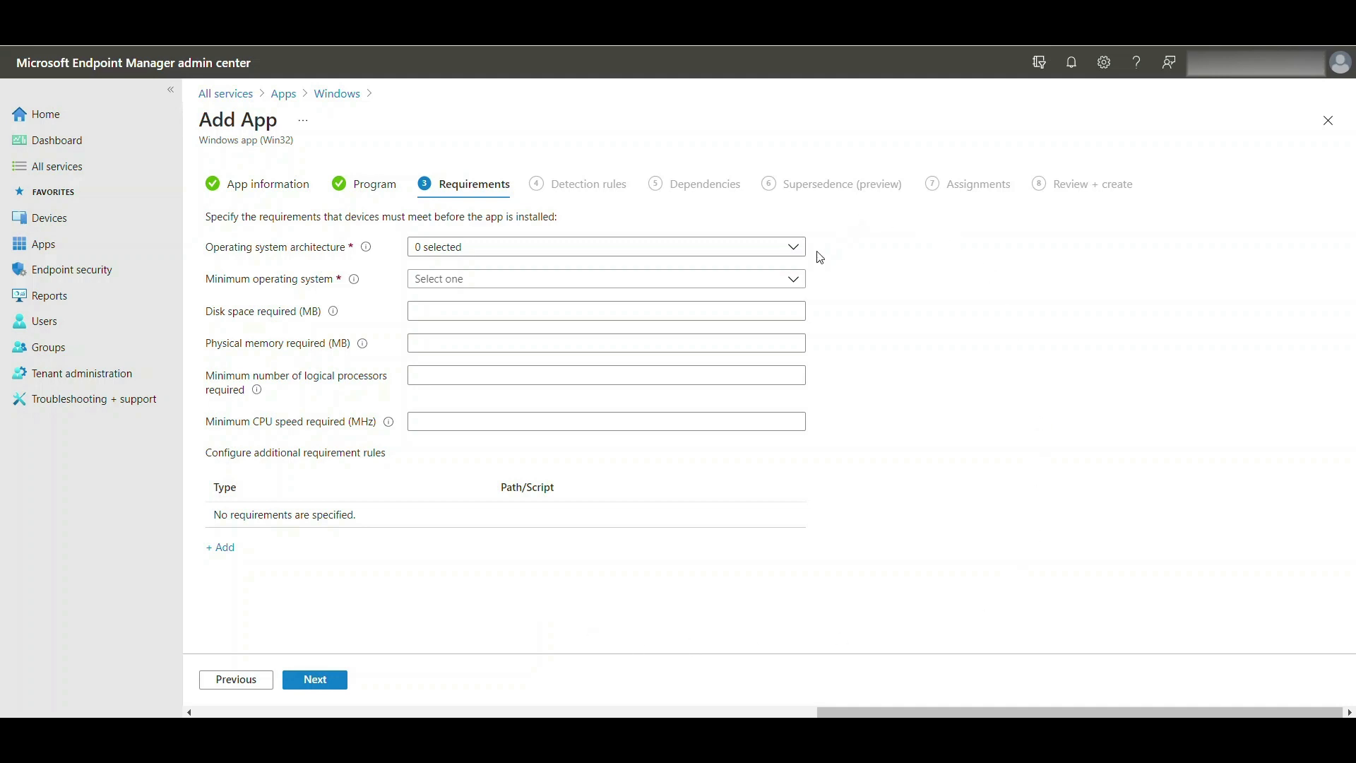
Require 64-bit architecture and at least Windows 10 1809 for the app, and continue to the detection rules.
click(794, 249)
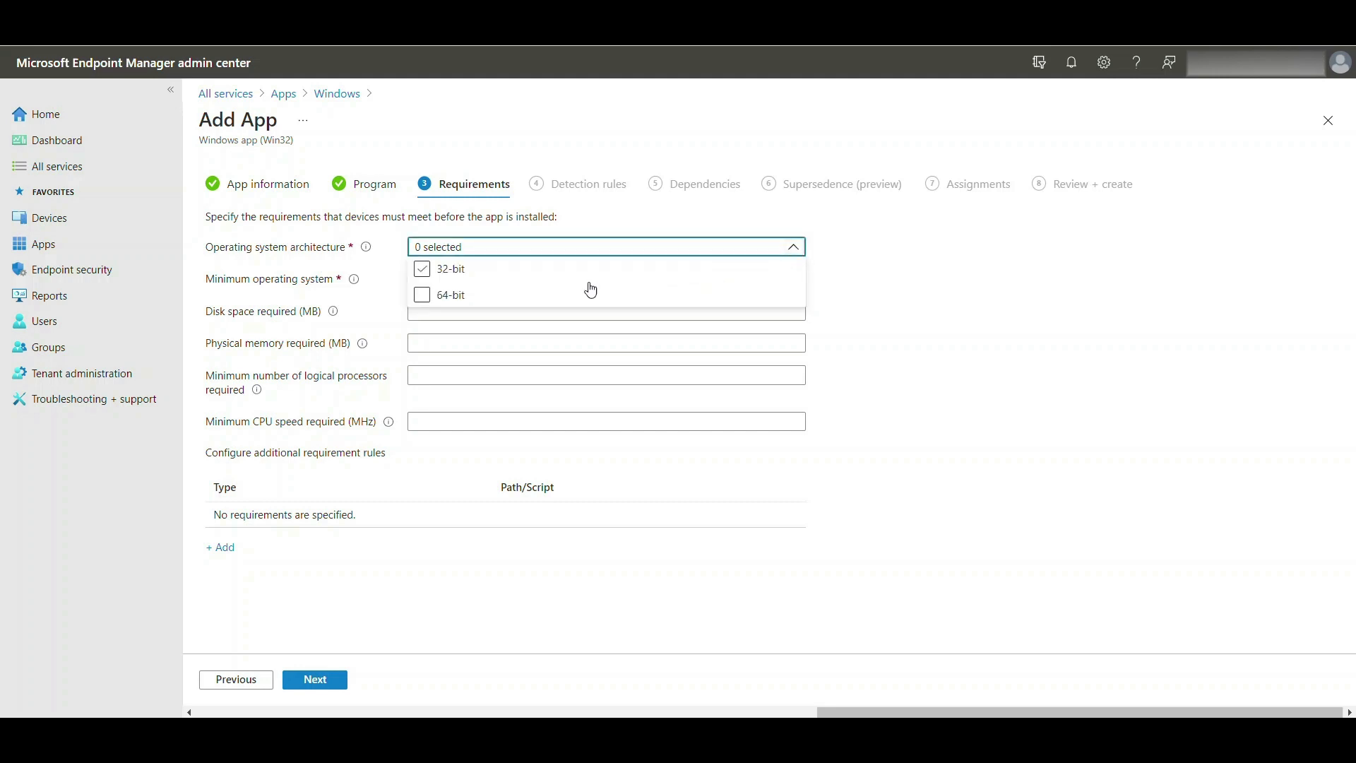
click(448, 294)
click(923, 330)
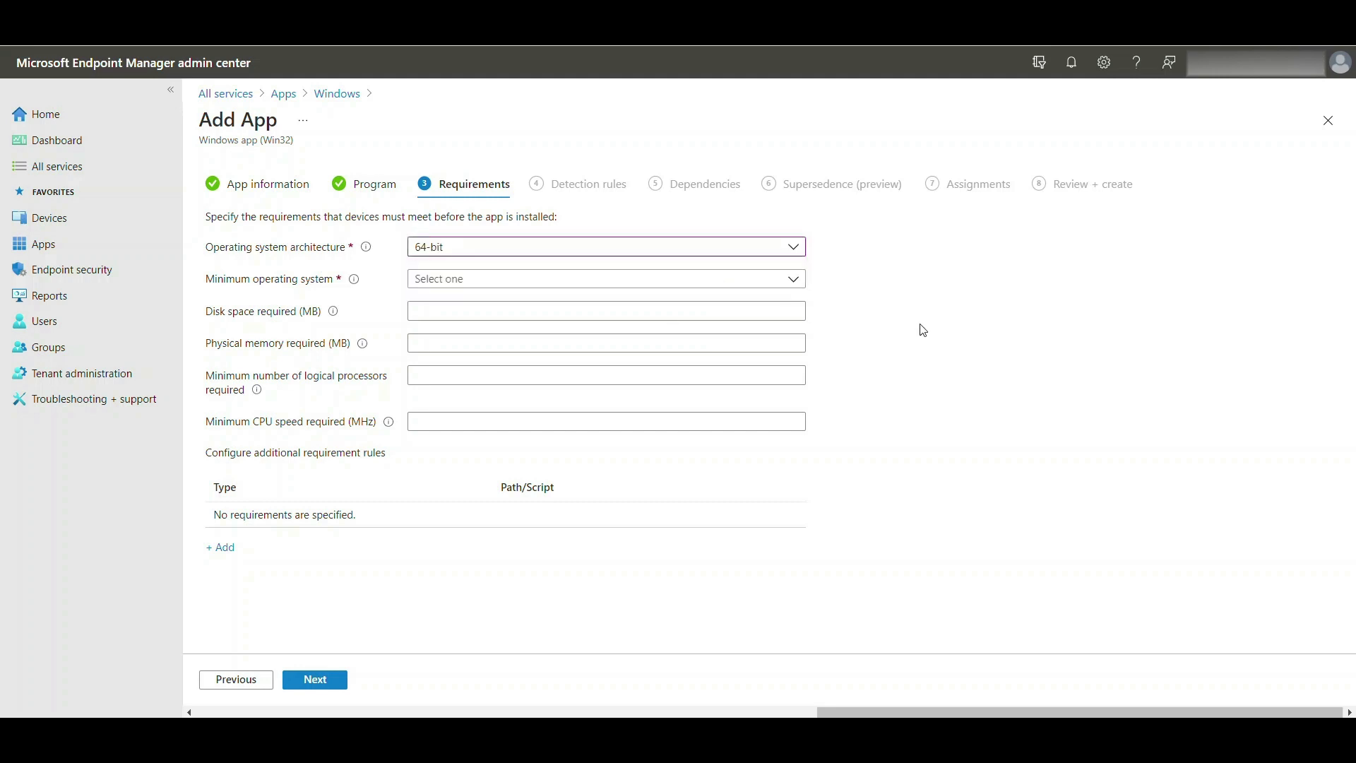
click(793, 279)
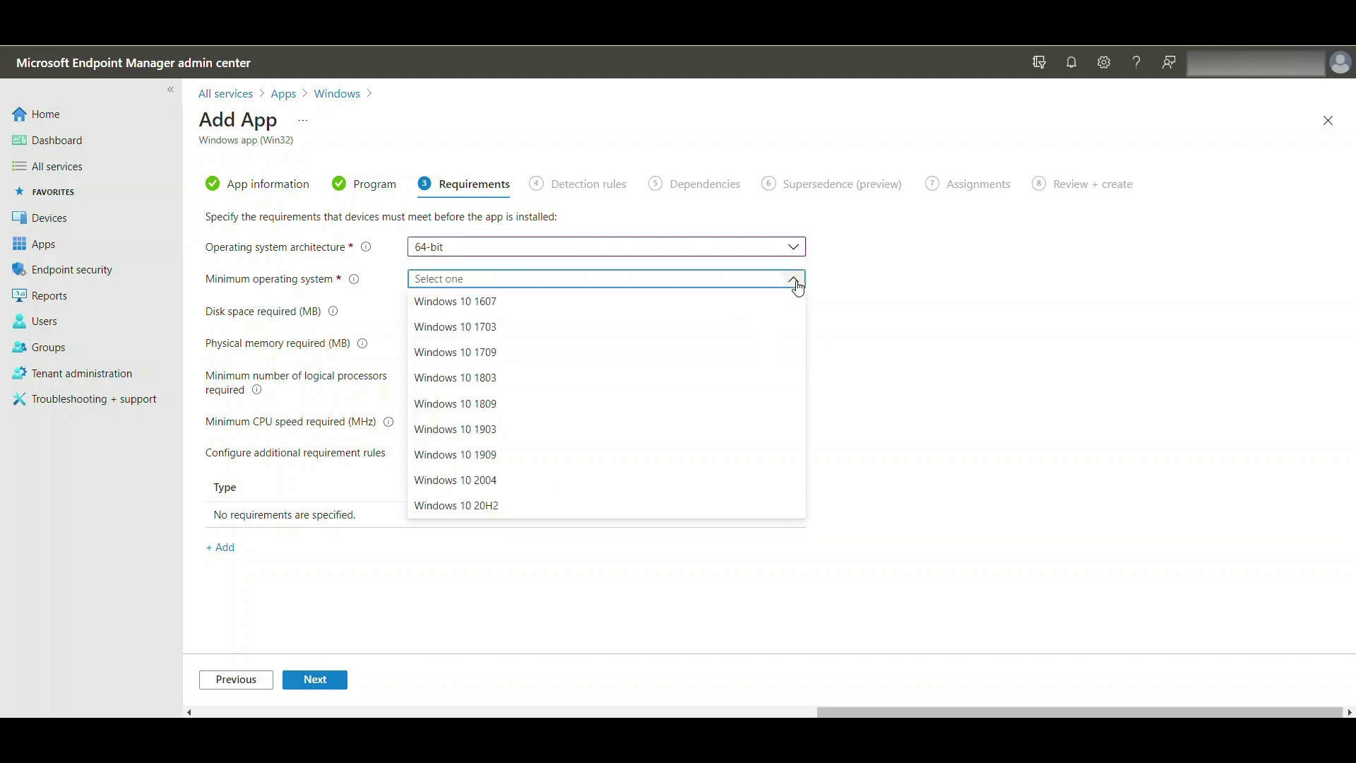
click(633, 404)
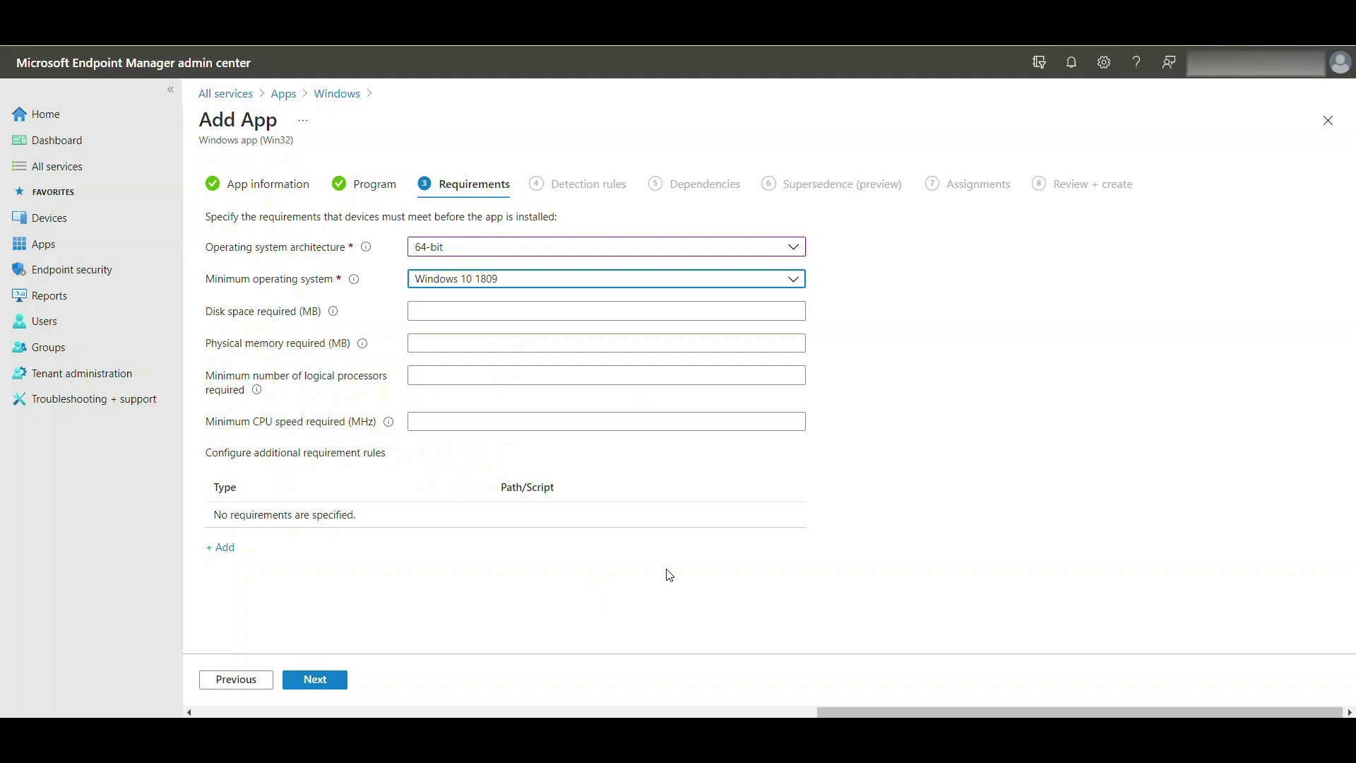
click(331, 682)
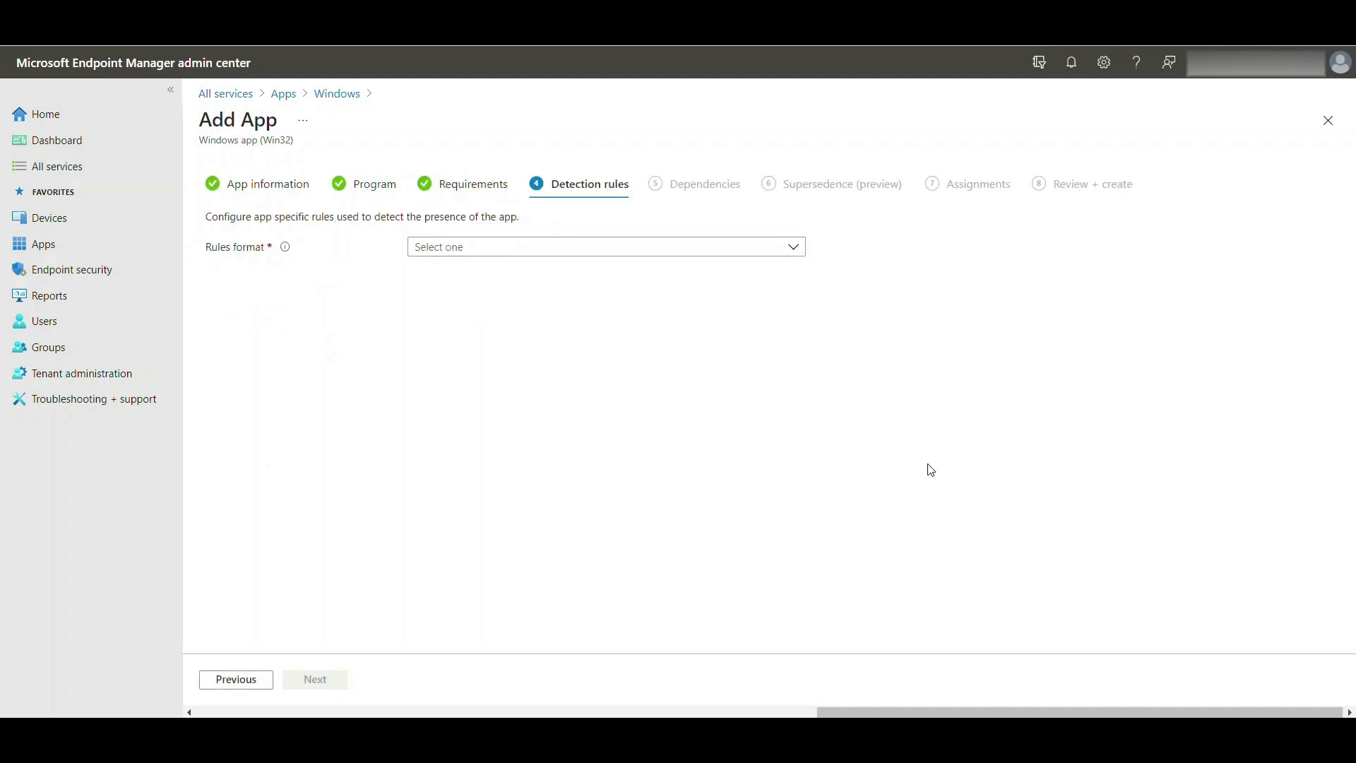
Choose to manually configure detection rules and add a detection rule of type File.
click(794, 249)
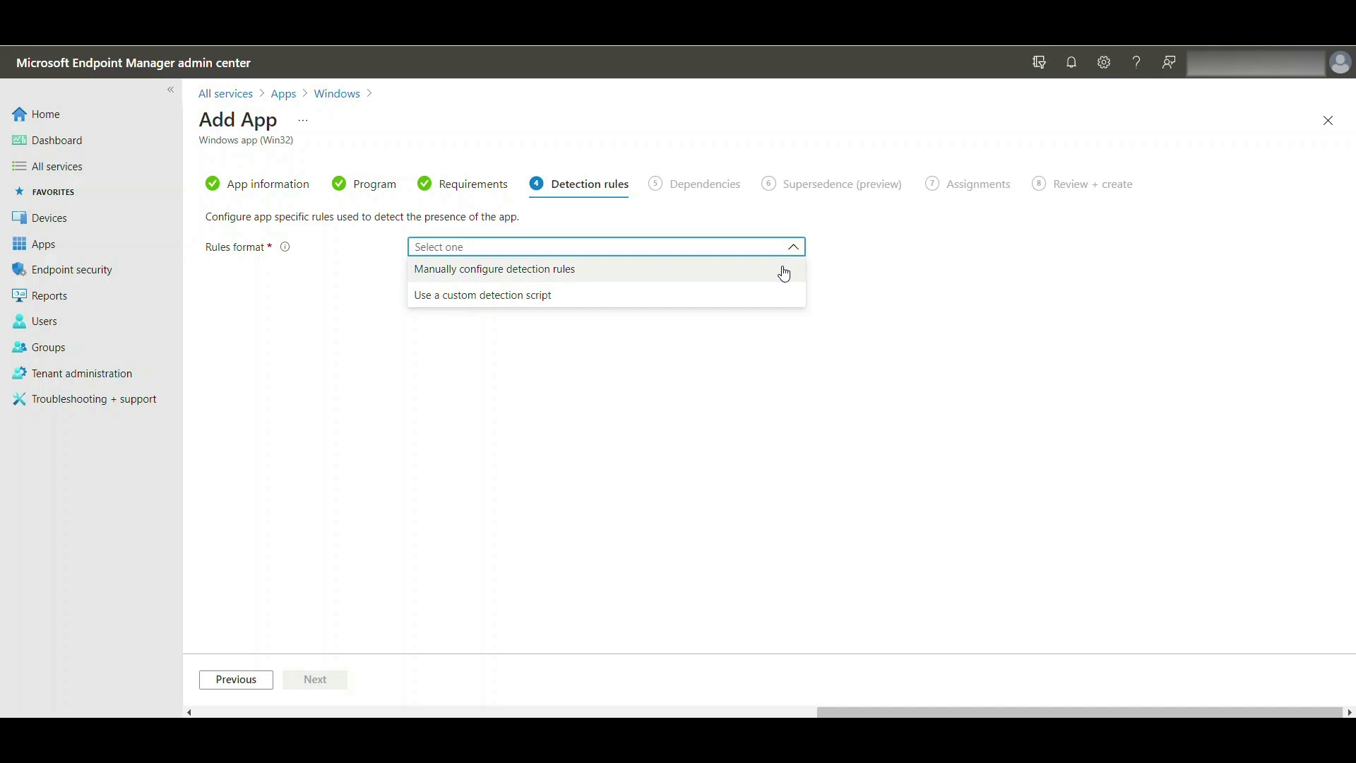
click(784, 271)
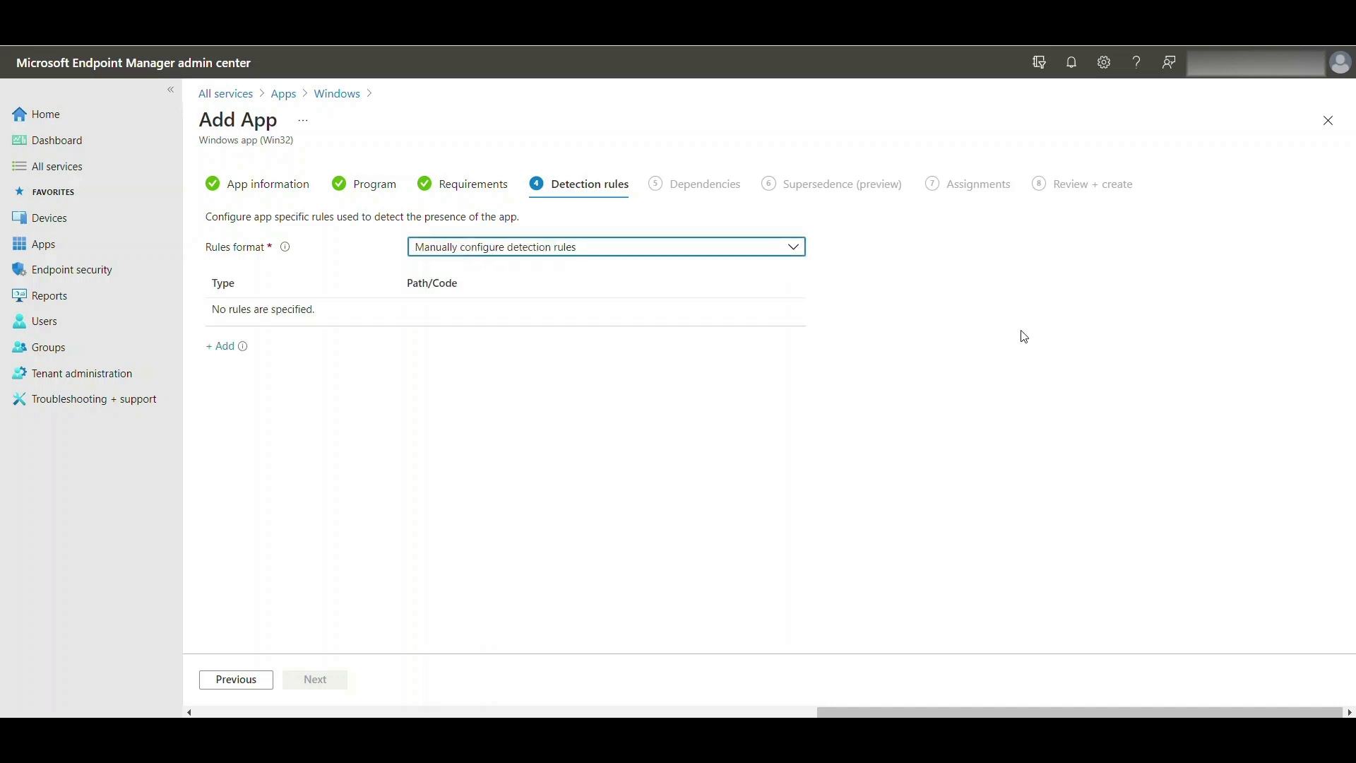
click(227, 345)
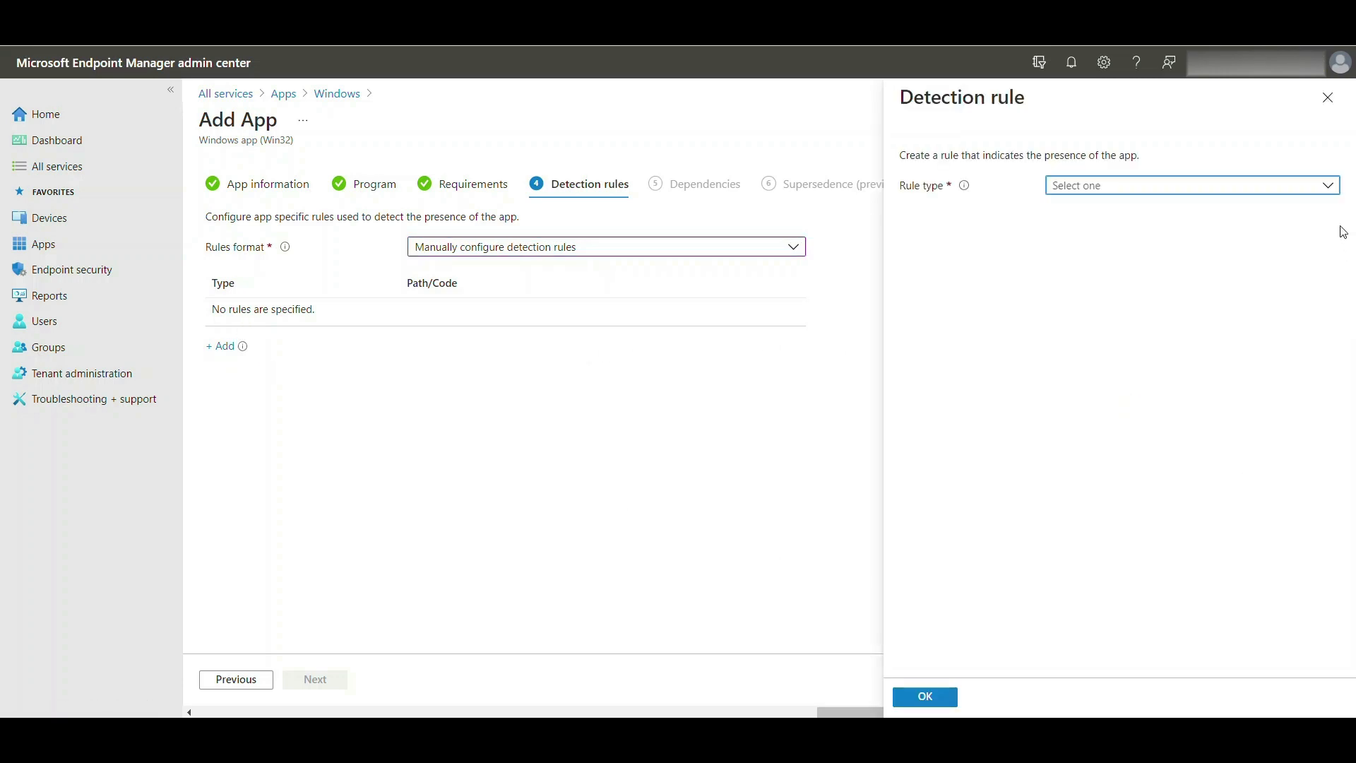
click(1332, 194)
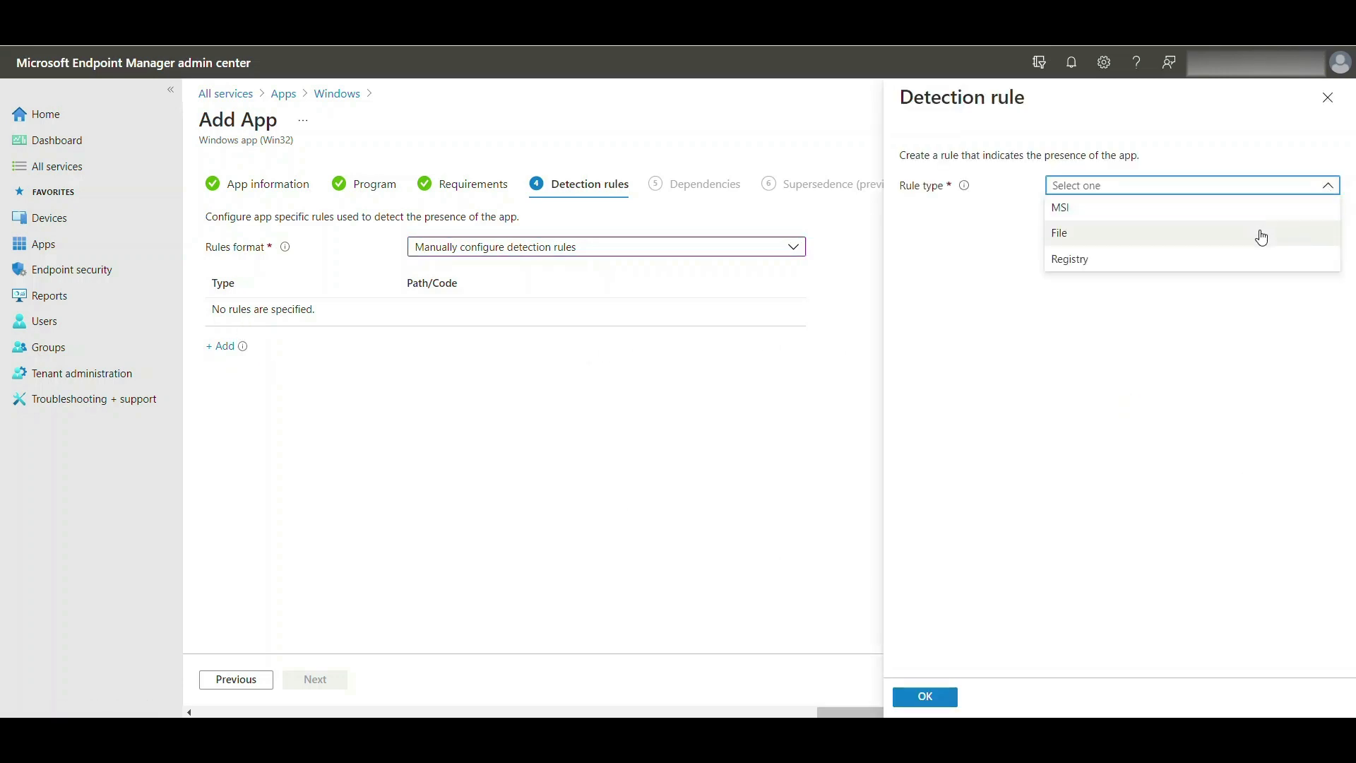
click(1262, 233)
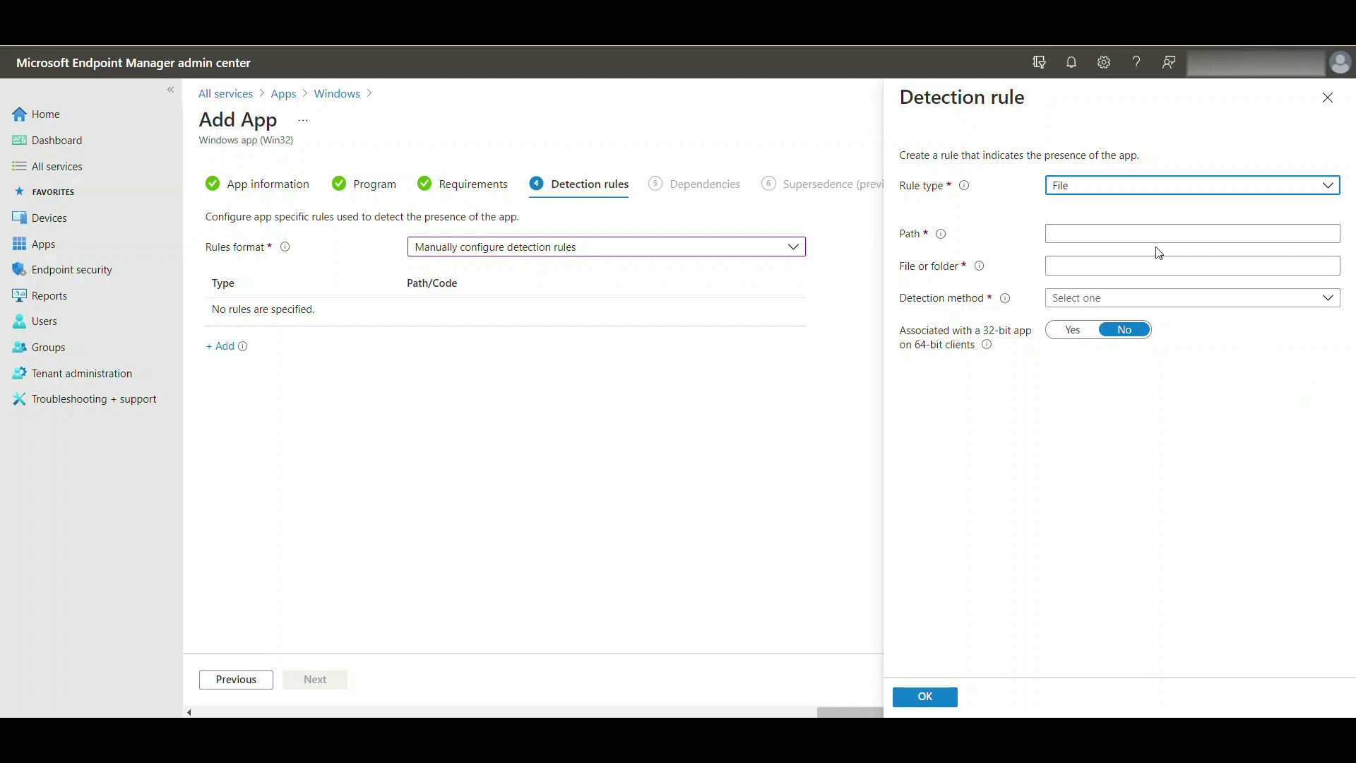
Set the rule to detect 1.txt in C:\TEMP using the method File or folder exists, and accept it.
click(1136, 237)
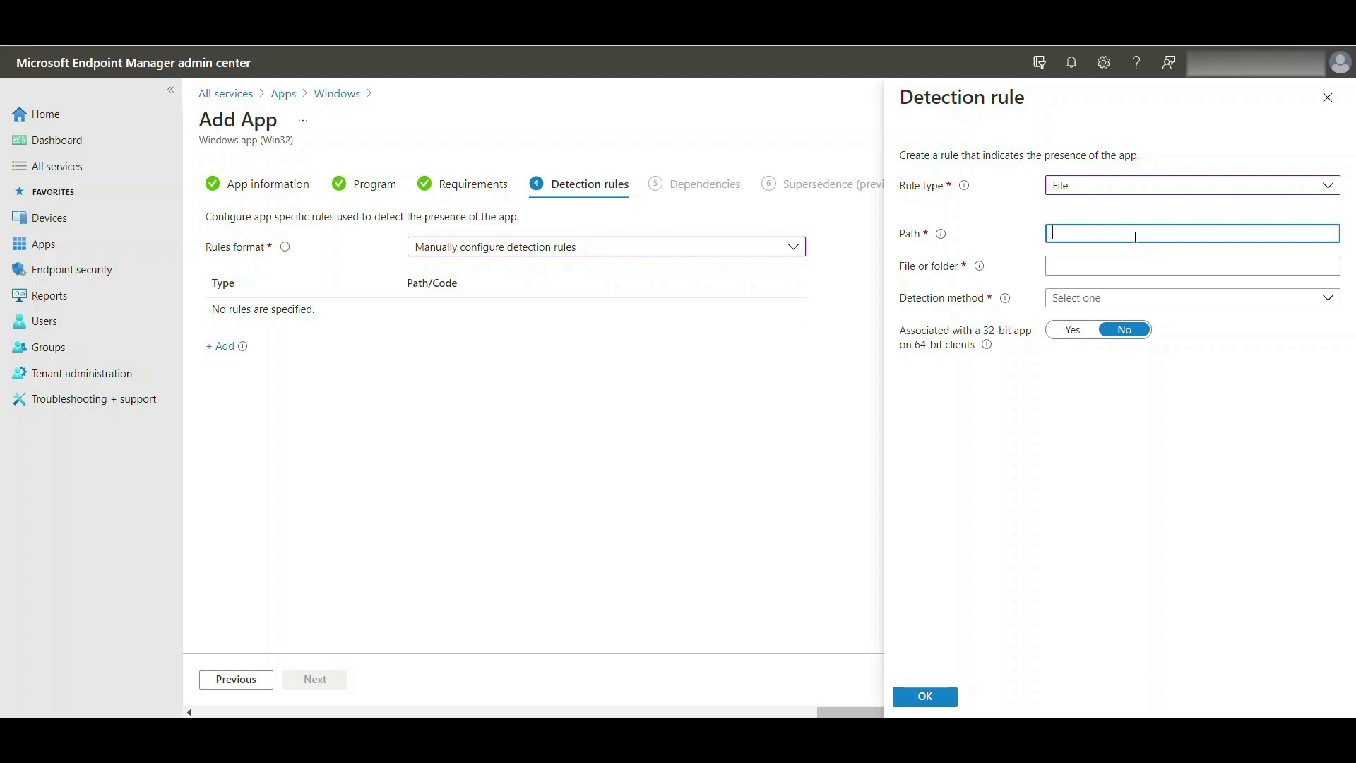
text(C:\TEMP)
click(1132, 267)
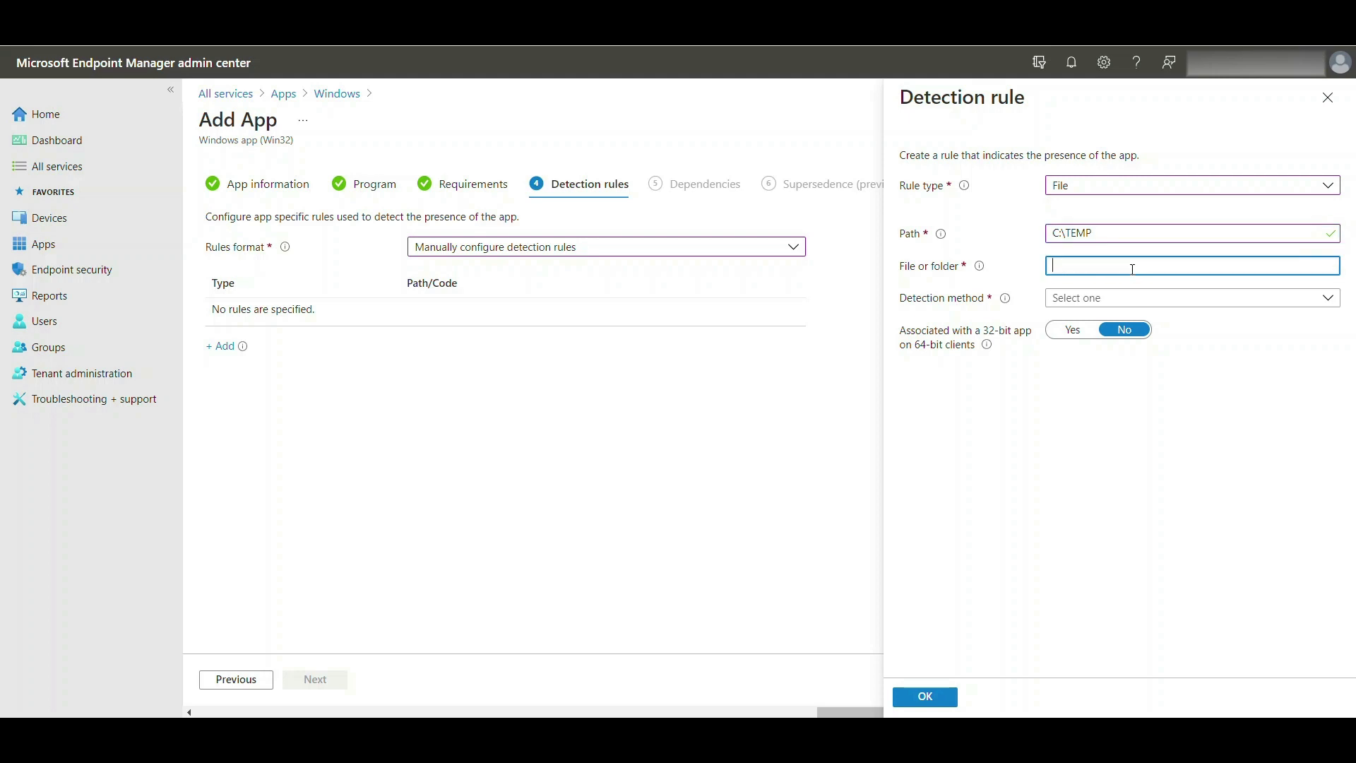
text(1.txt)
click(1326, 300)
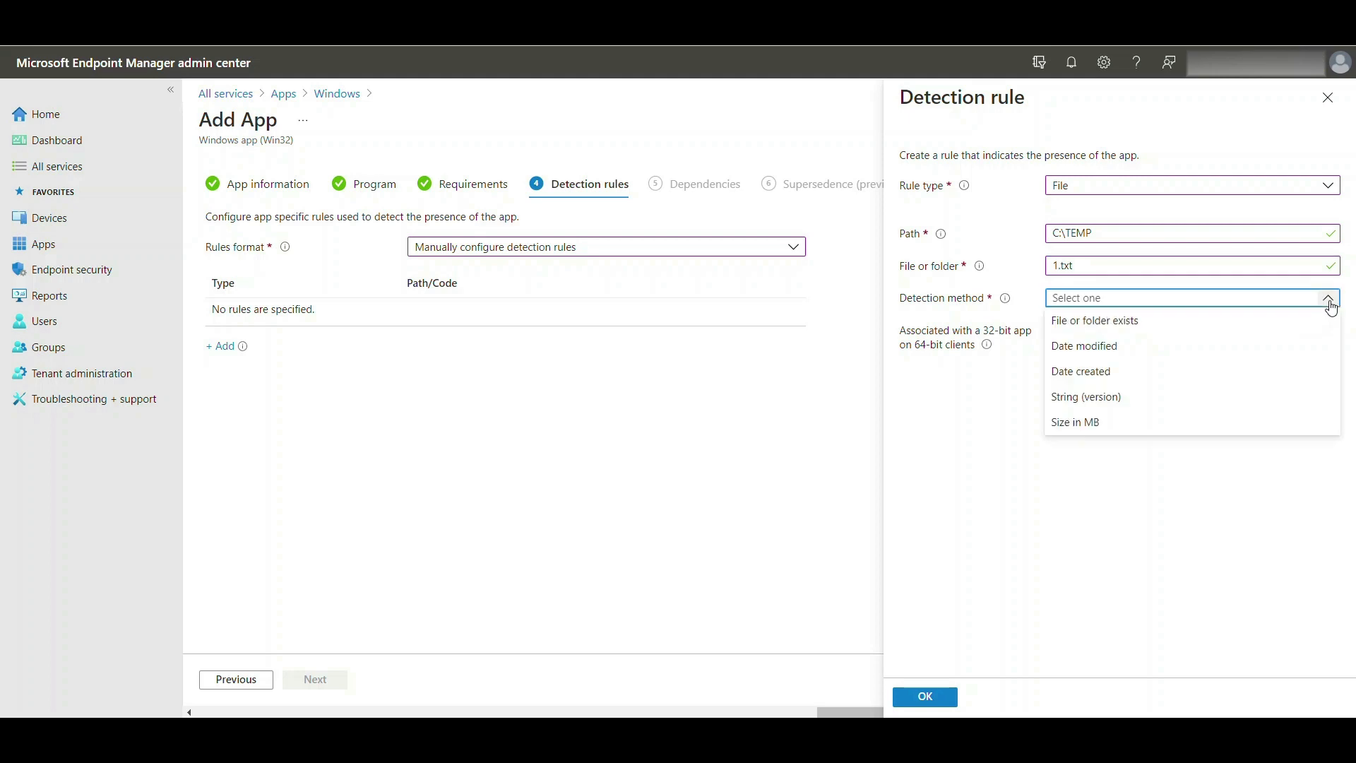
click(1141, 321)
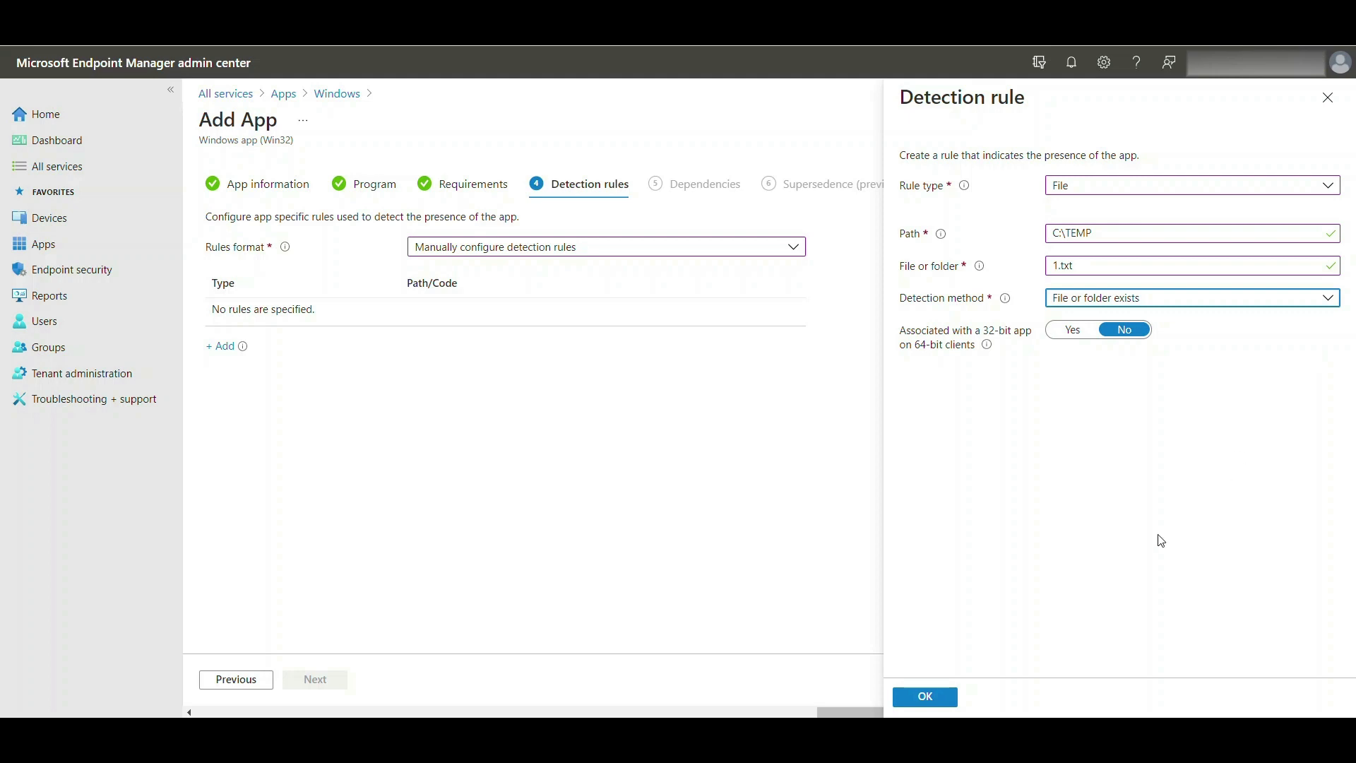
click(949, 700)
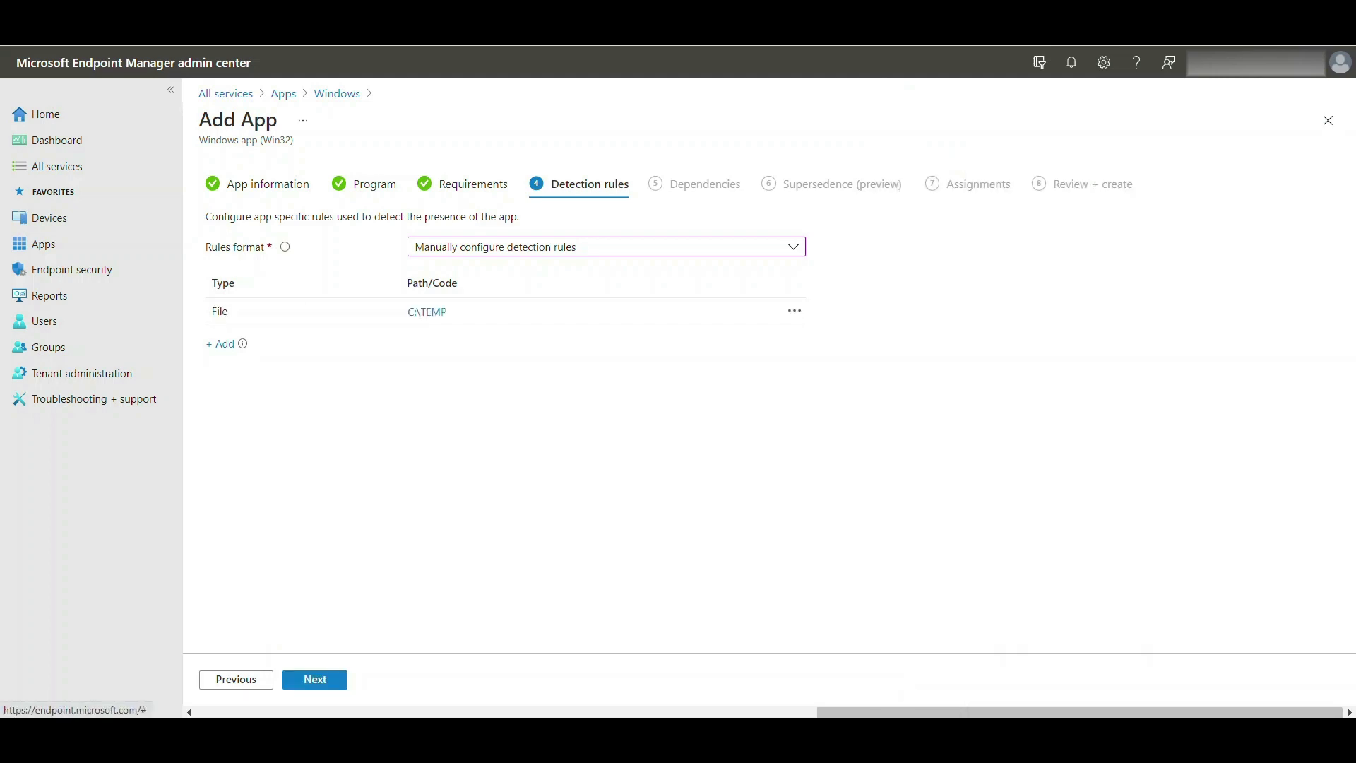
Leave dependencies and supersedence empty and continue to the app's assignments.
click(334, 682)
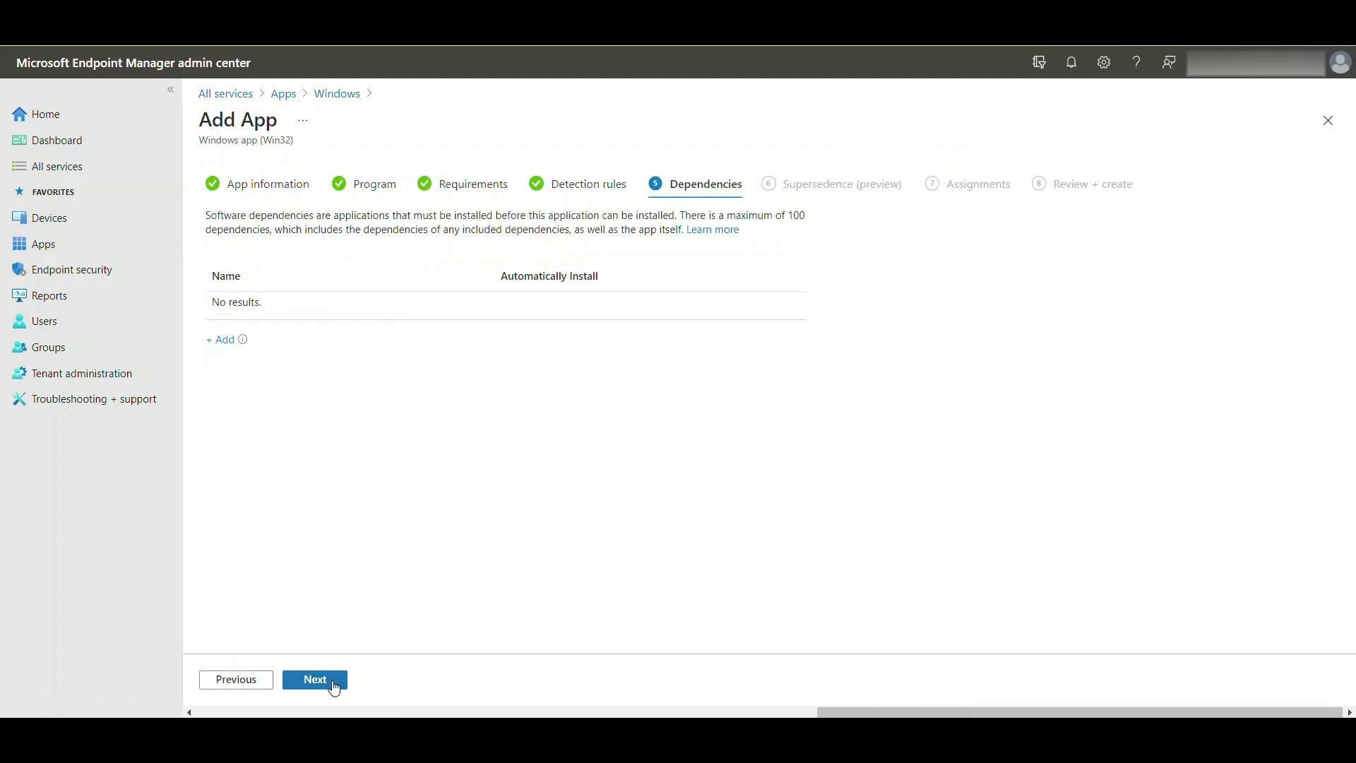
click(338, 685)
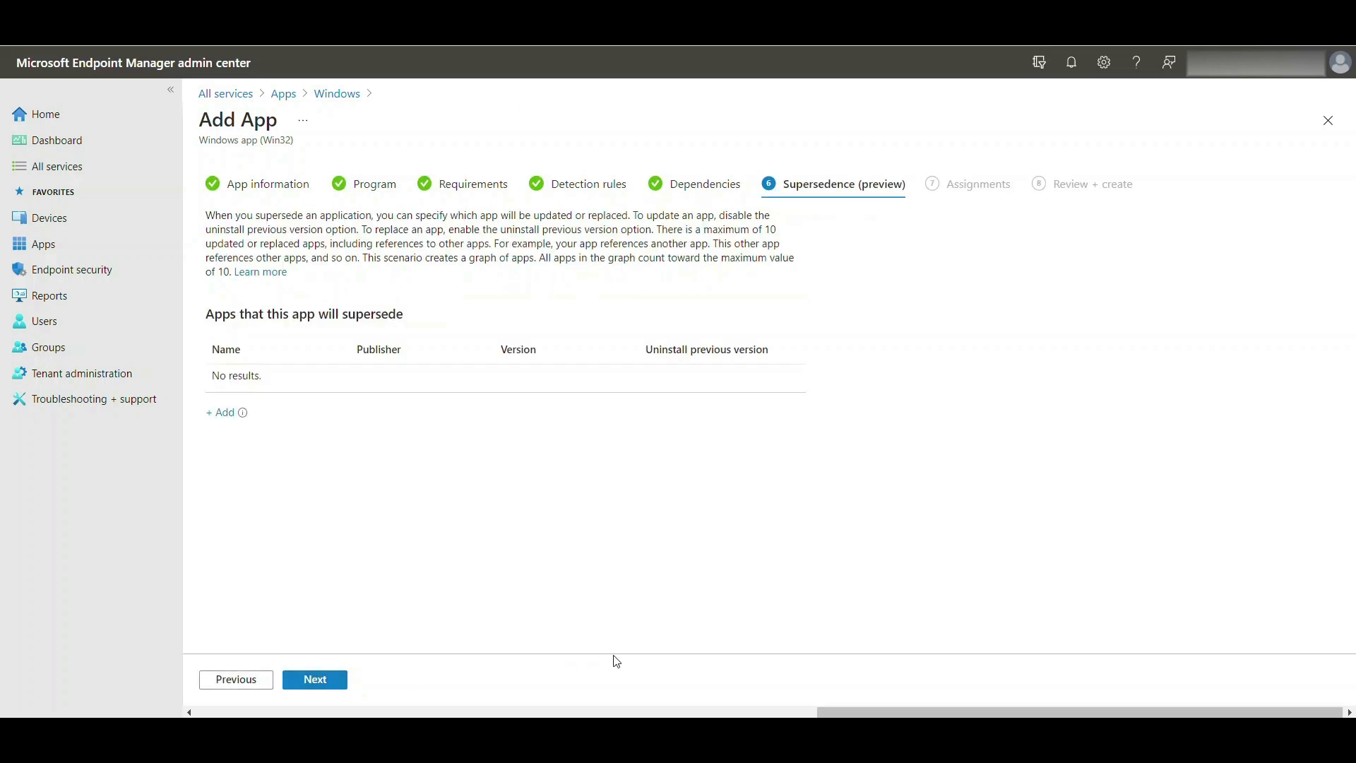
click(342, 687)
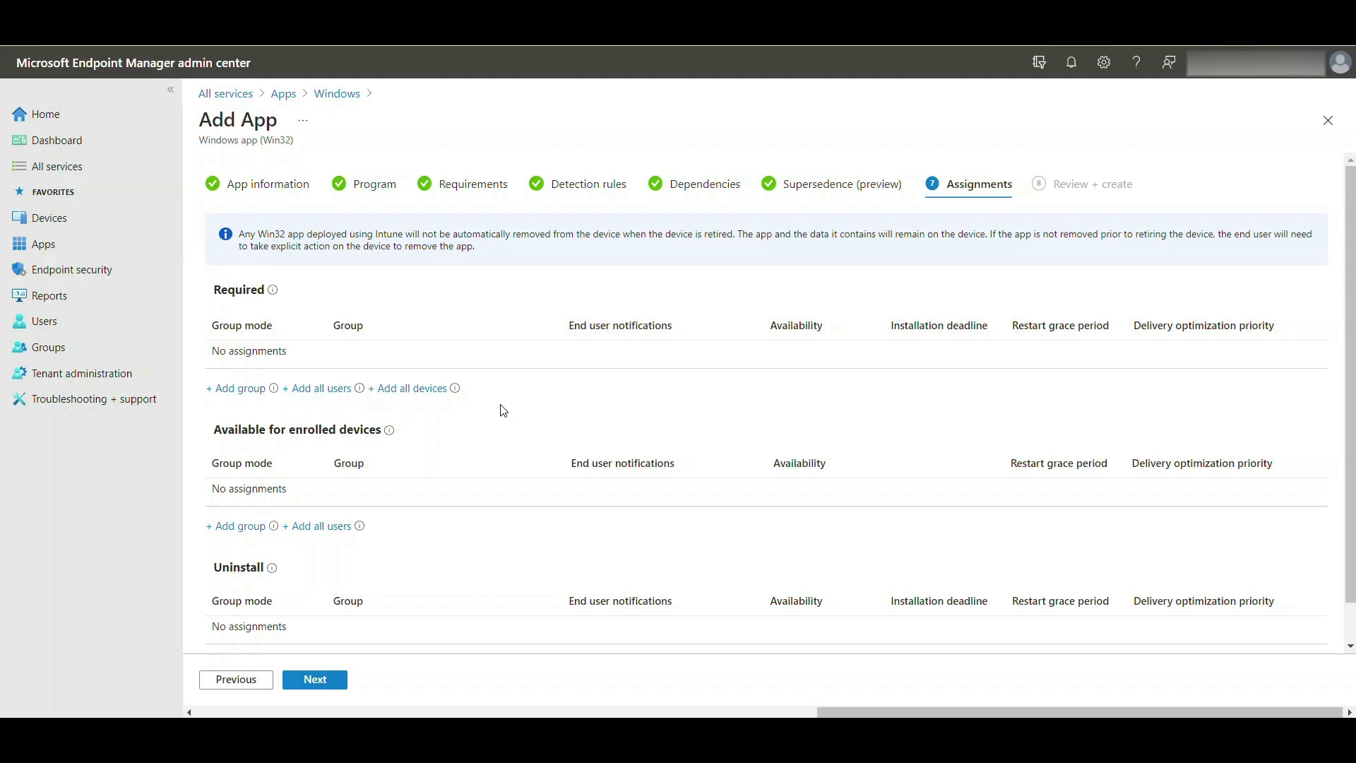
Assign the app as required to the 10ZiGDevices group.
click(259, 395)
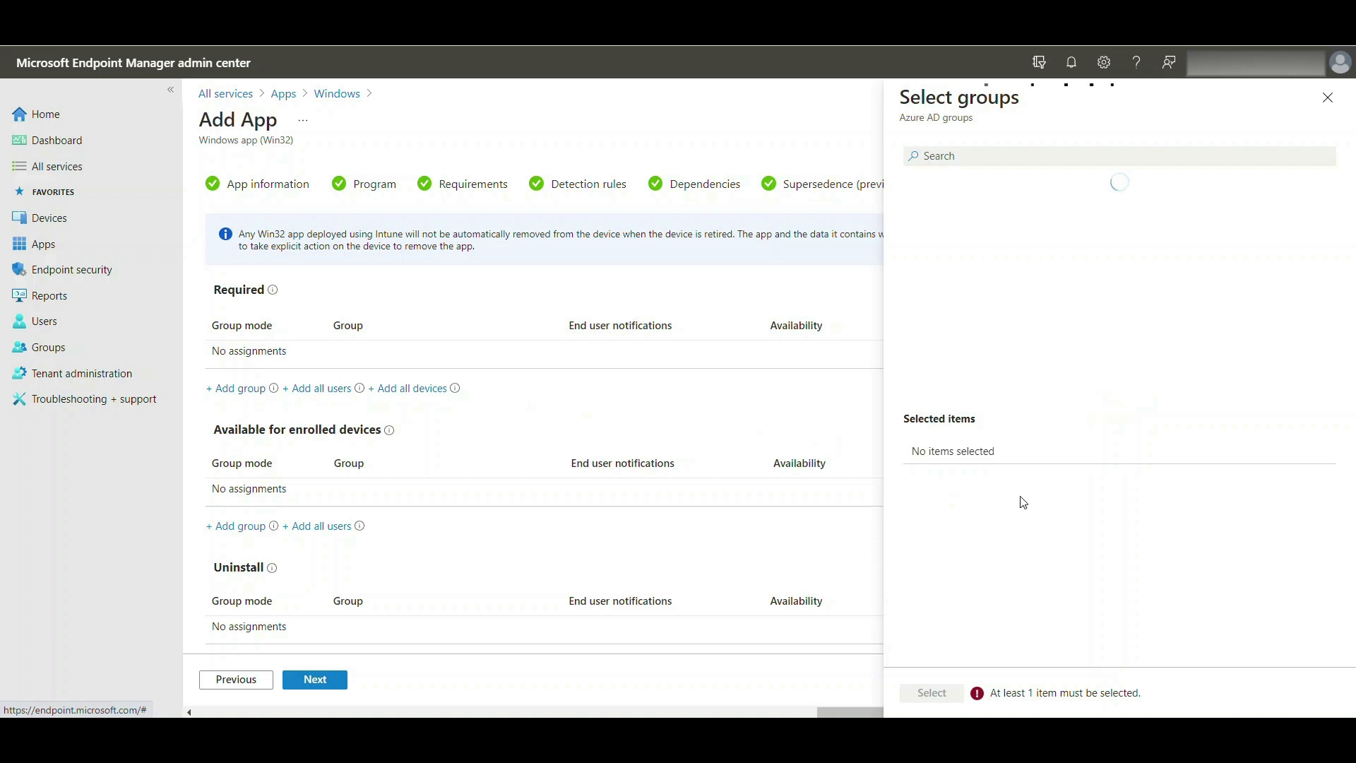
click(958, 161)
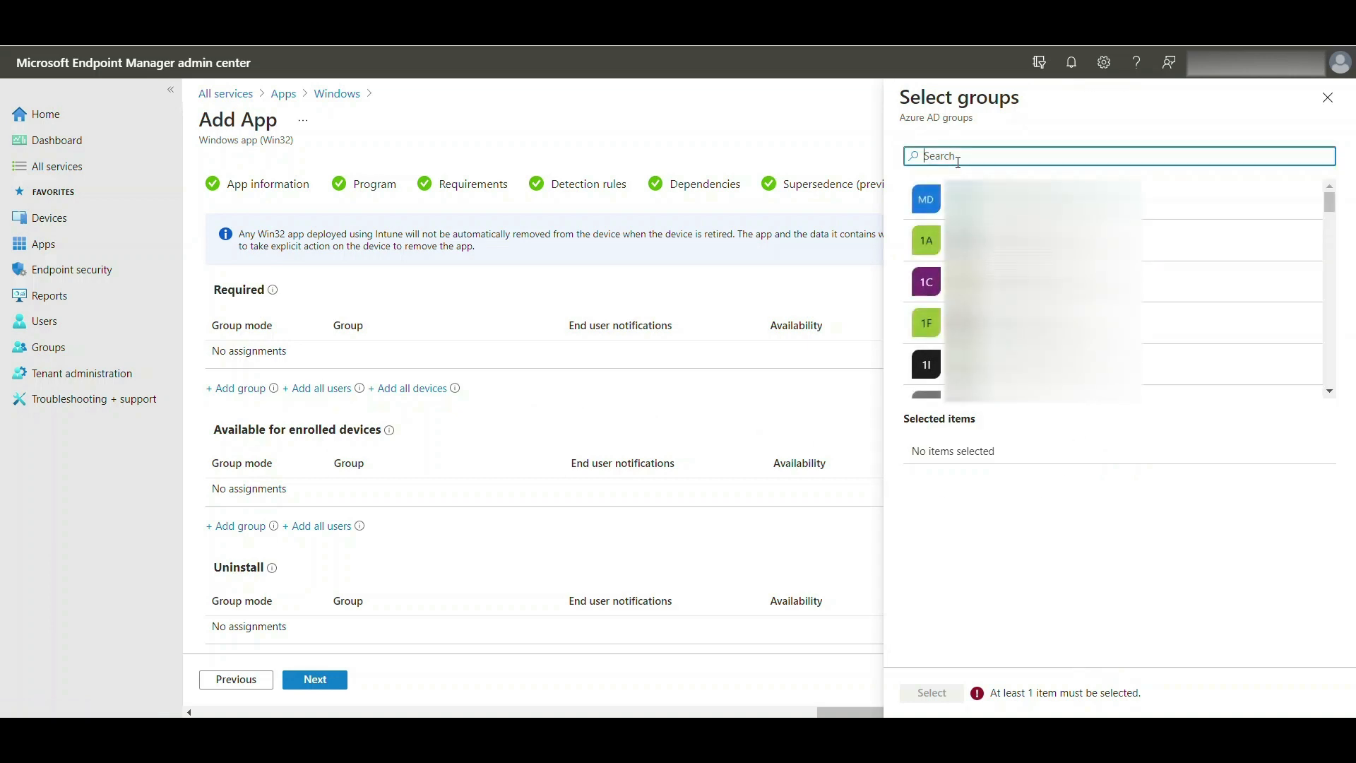
text(10)
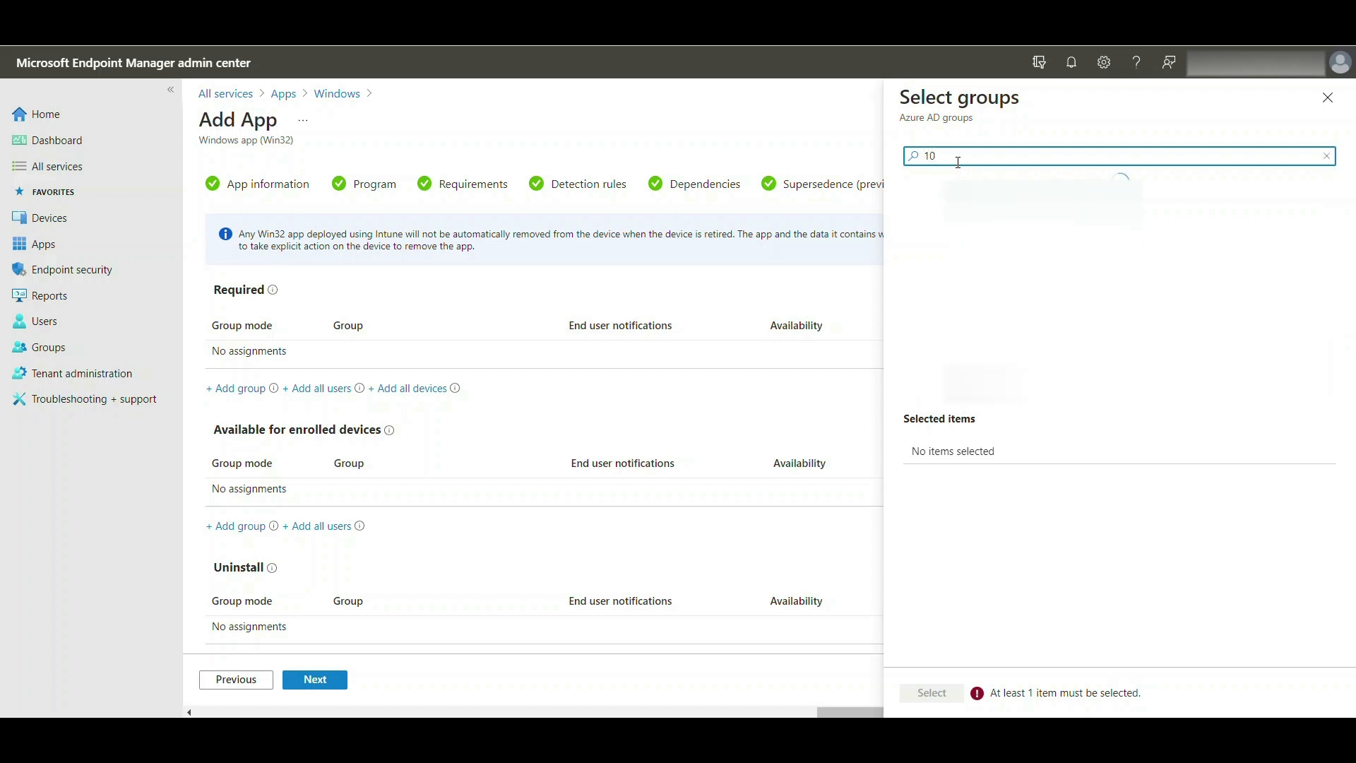
text(zigdevi)
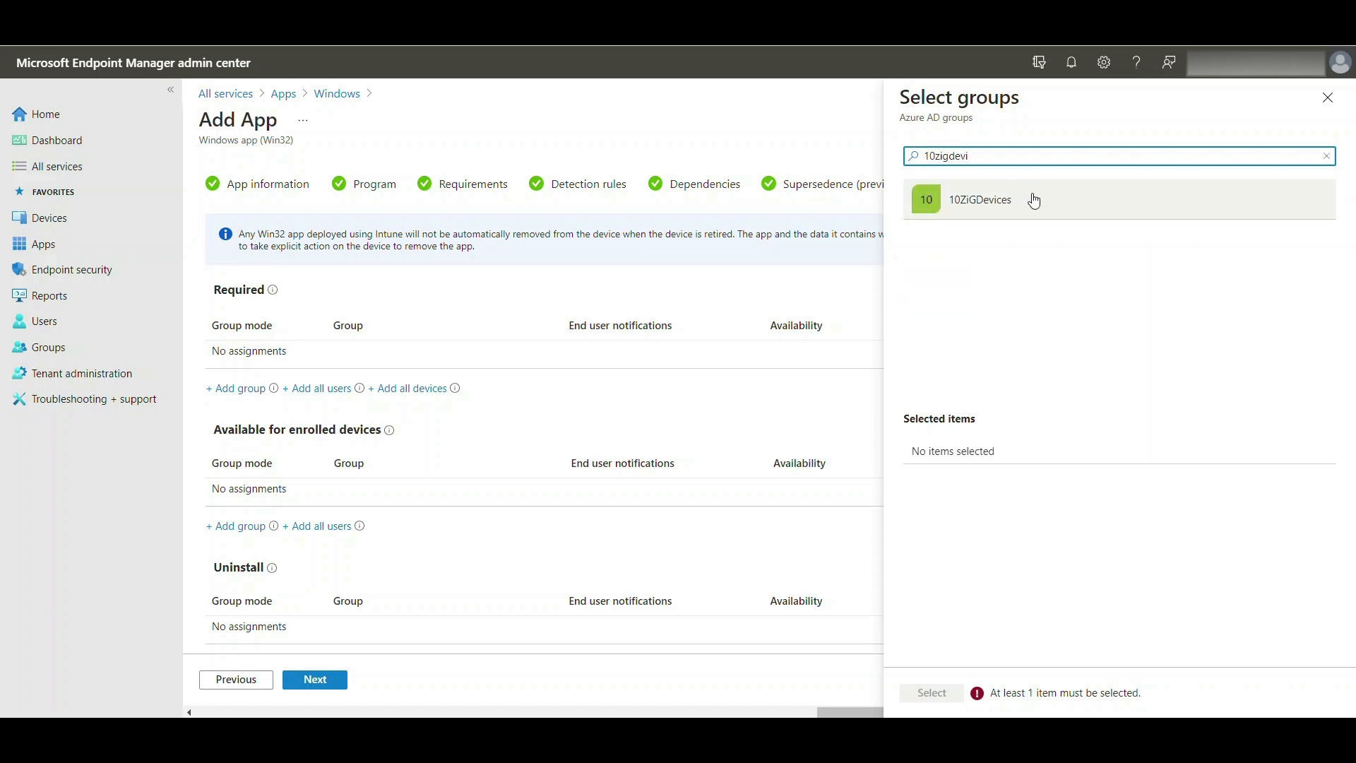
click(1032, 196)
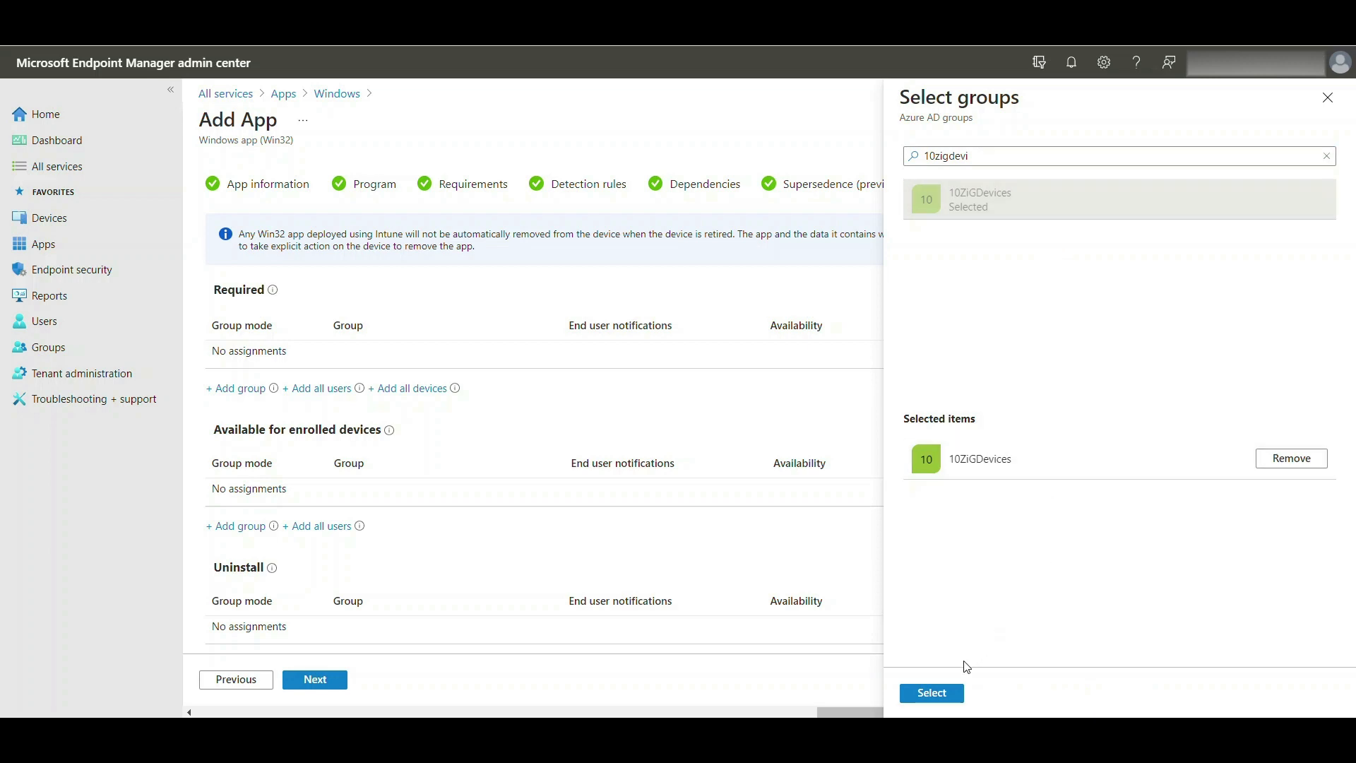
click(932, 693)
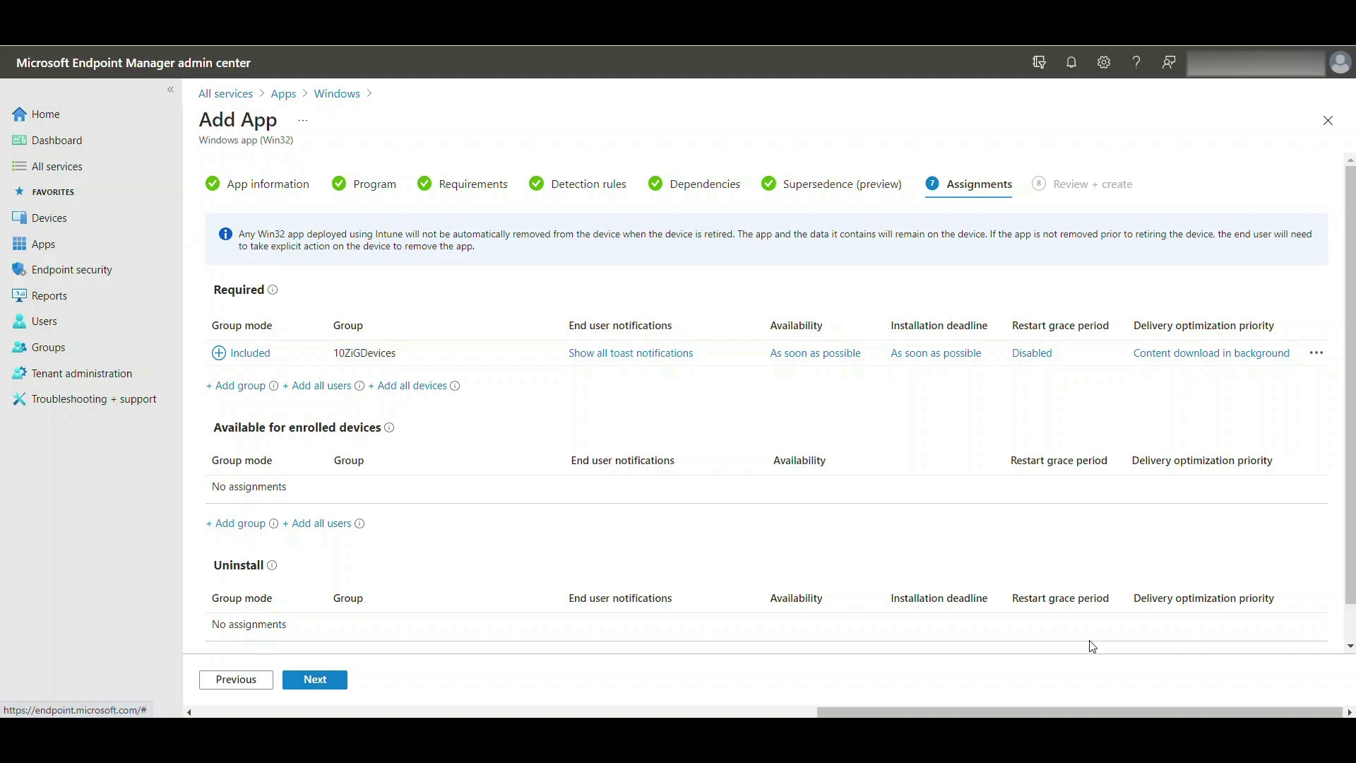
Review the app summary with its required assignment expanded, and create the app.
click(330, 681)
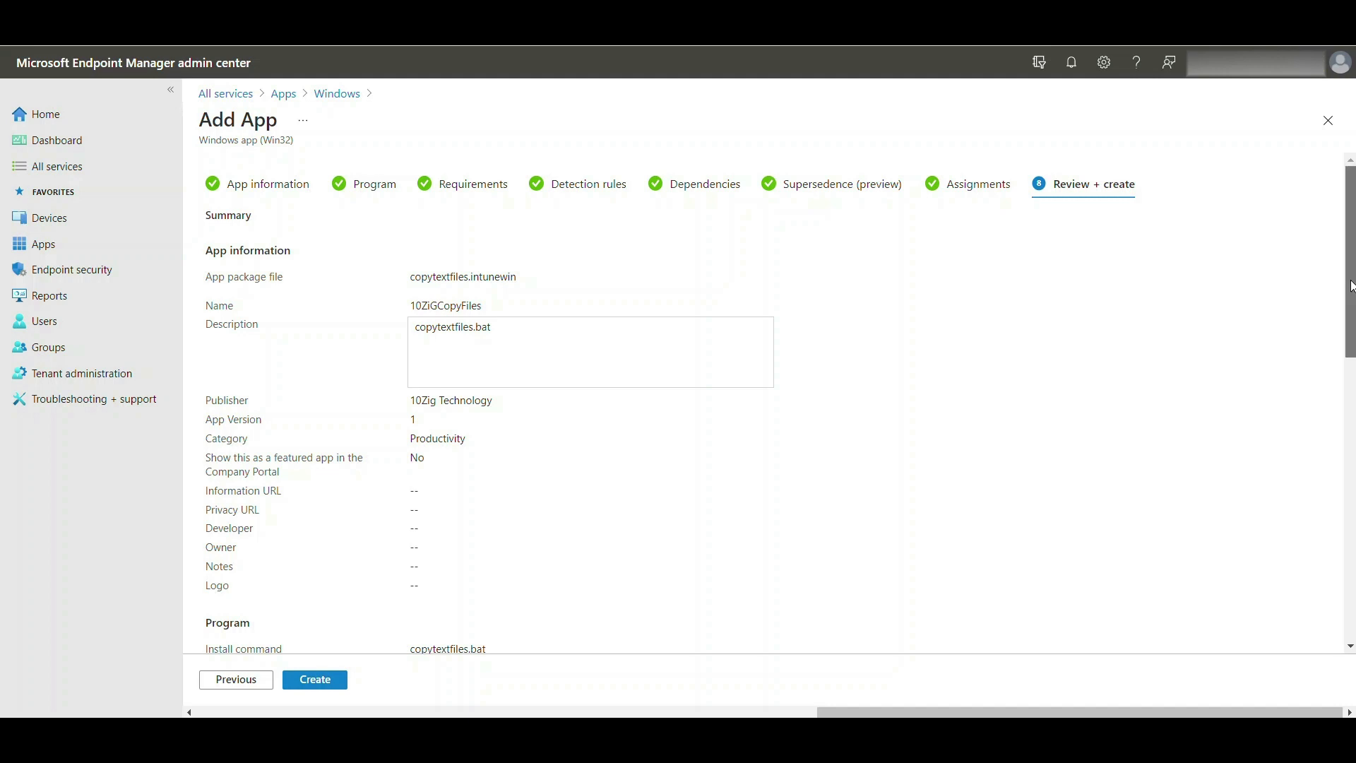
drag(1350, 286, 1344, 607)
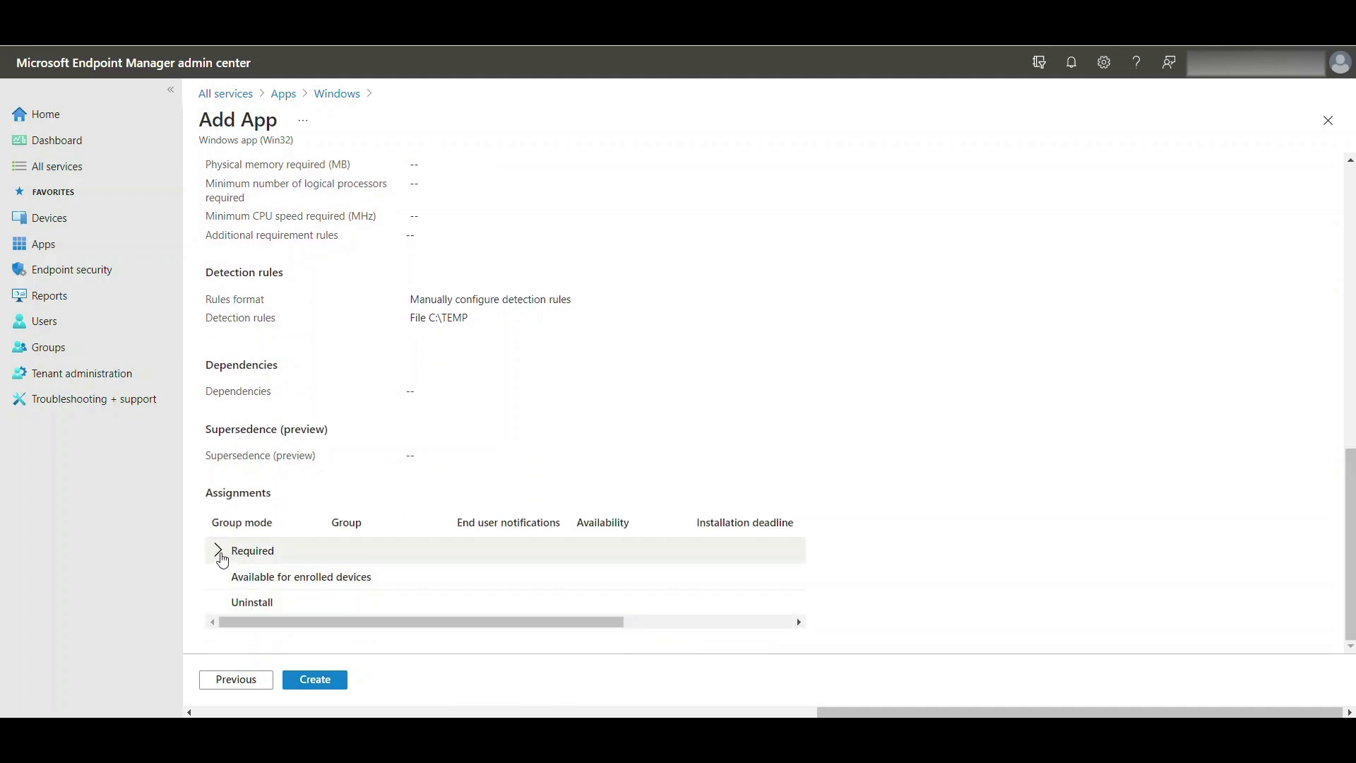
click(219, 555)
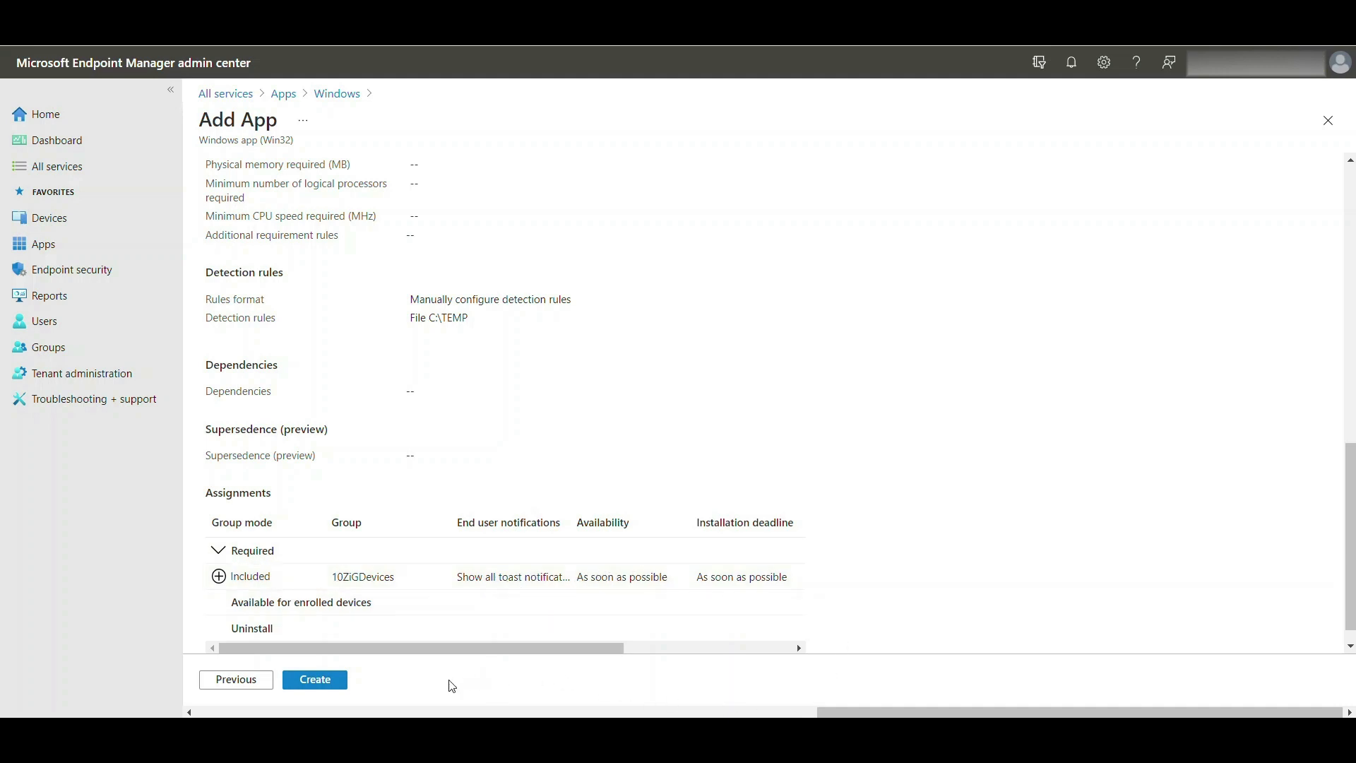
click(343, 685)
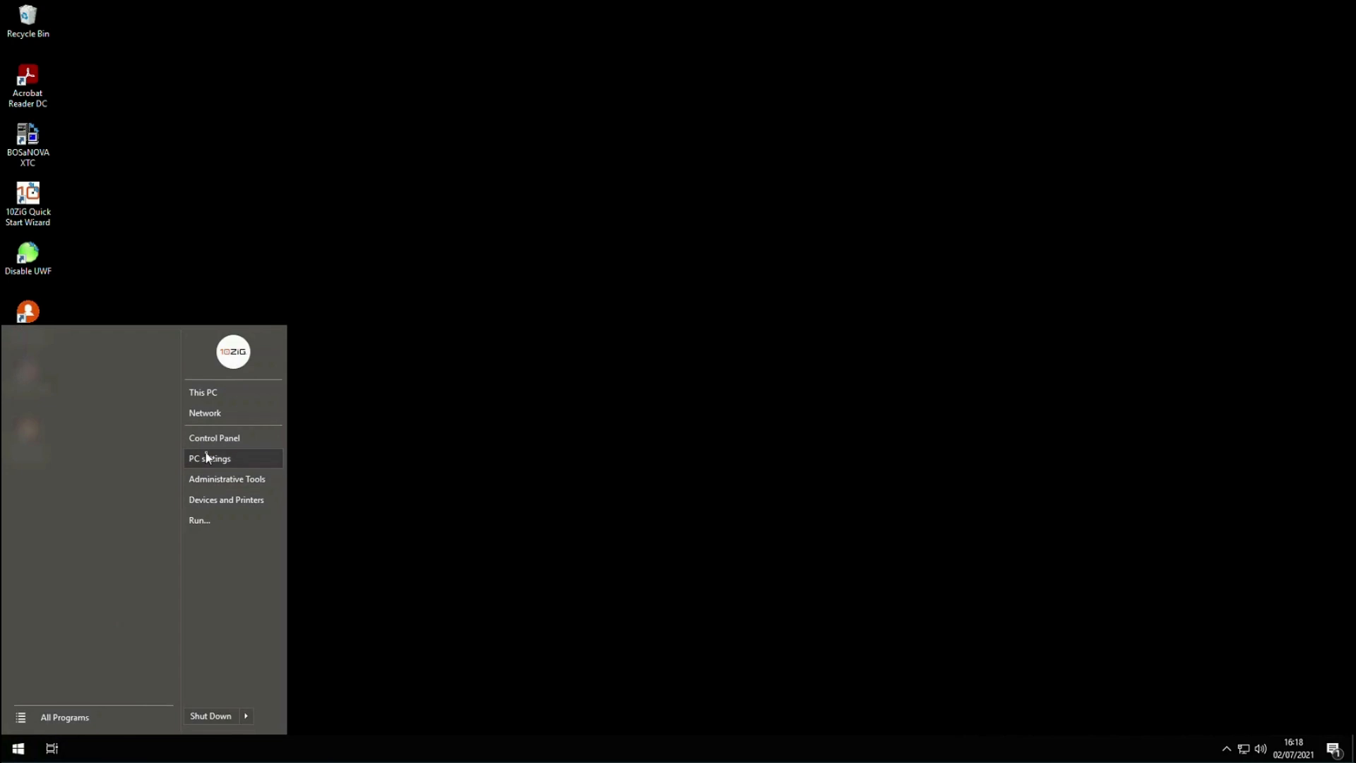
On the 10ZiG client's desktop, open the C:\TEMP folder in File Explorer to check for the copied files.
click(248, 393)
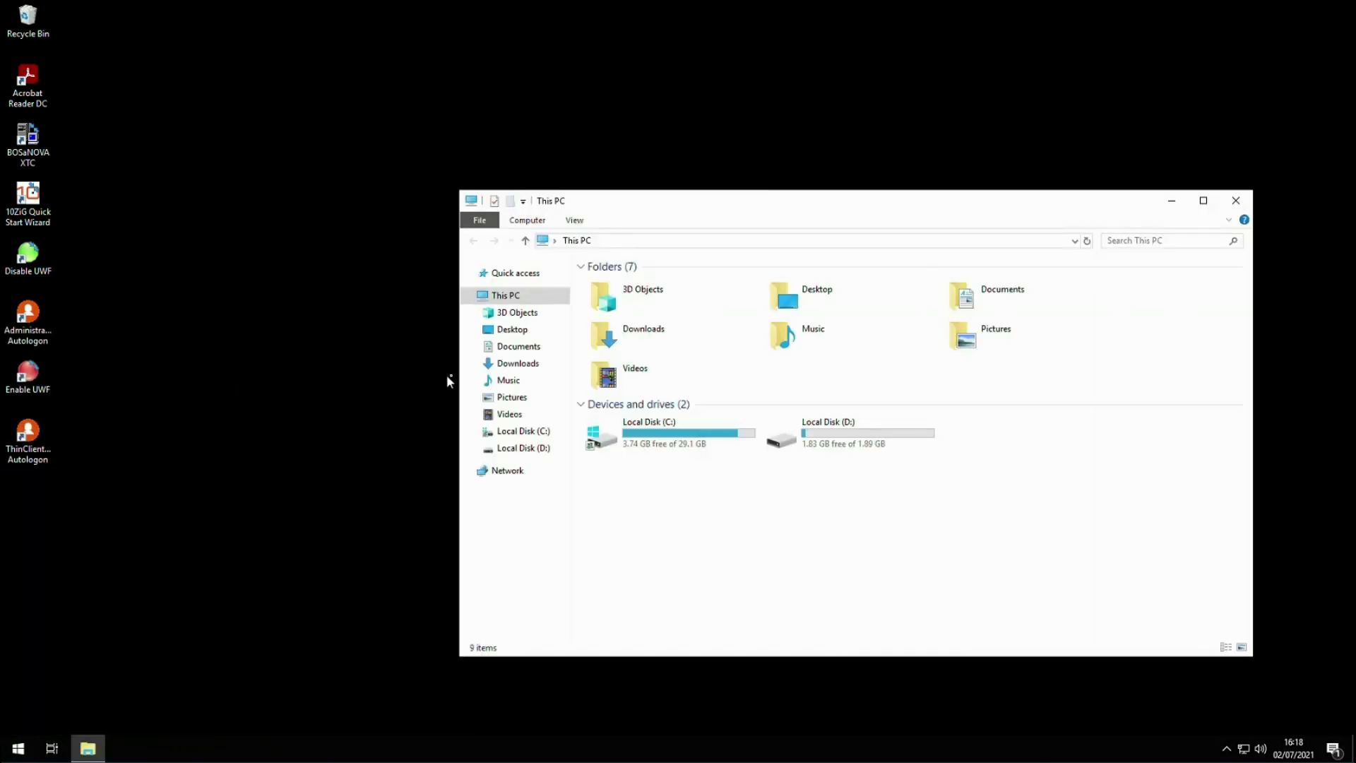
double_click(699, 434)
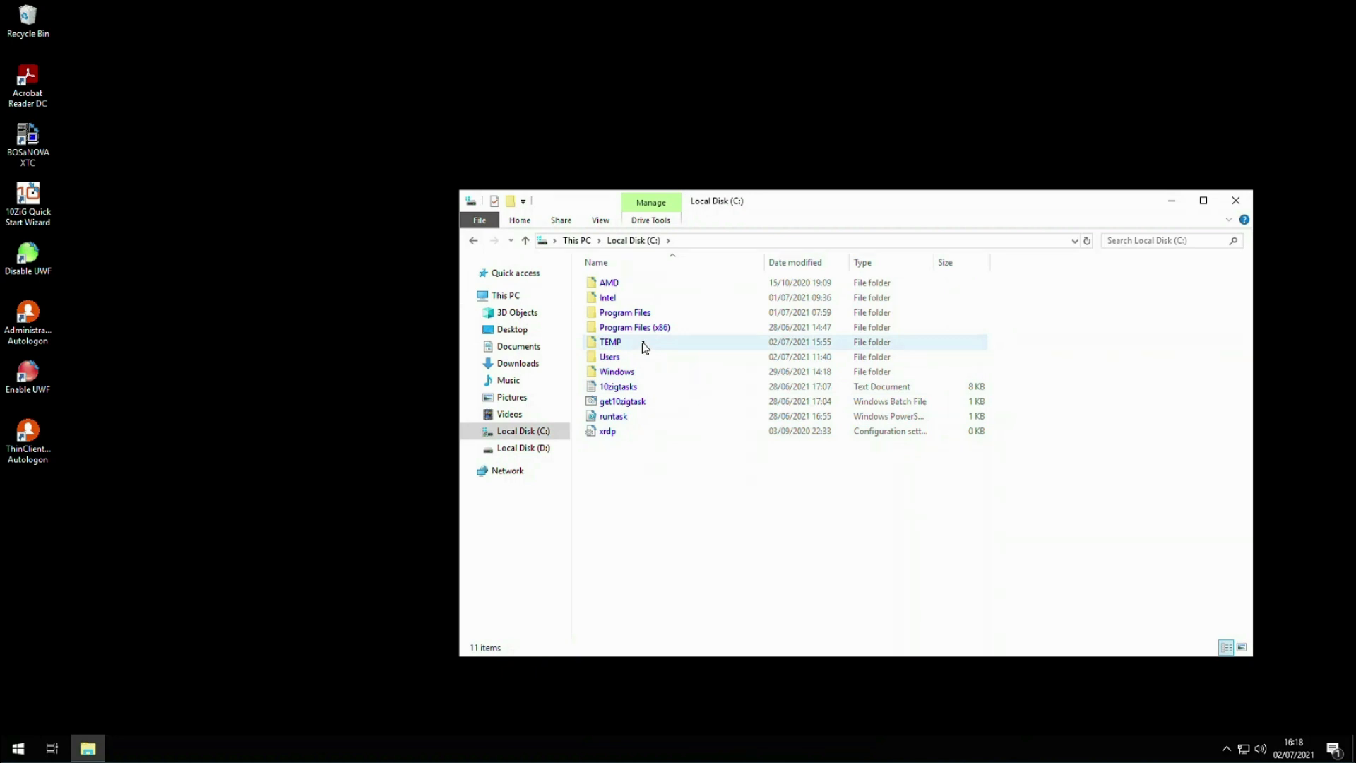
double_click(688, 349)
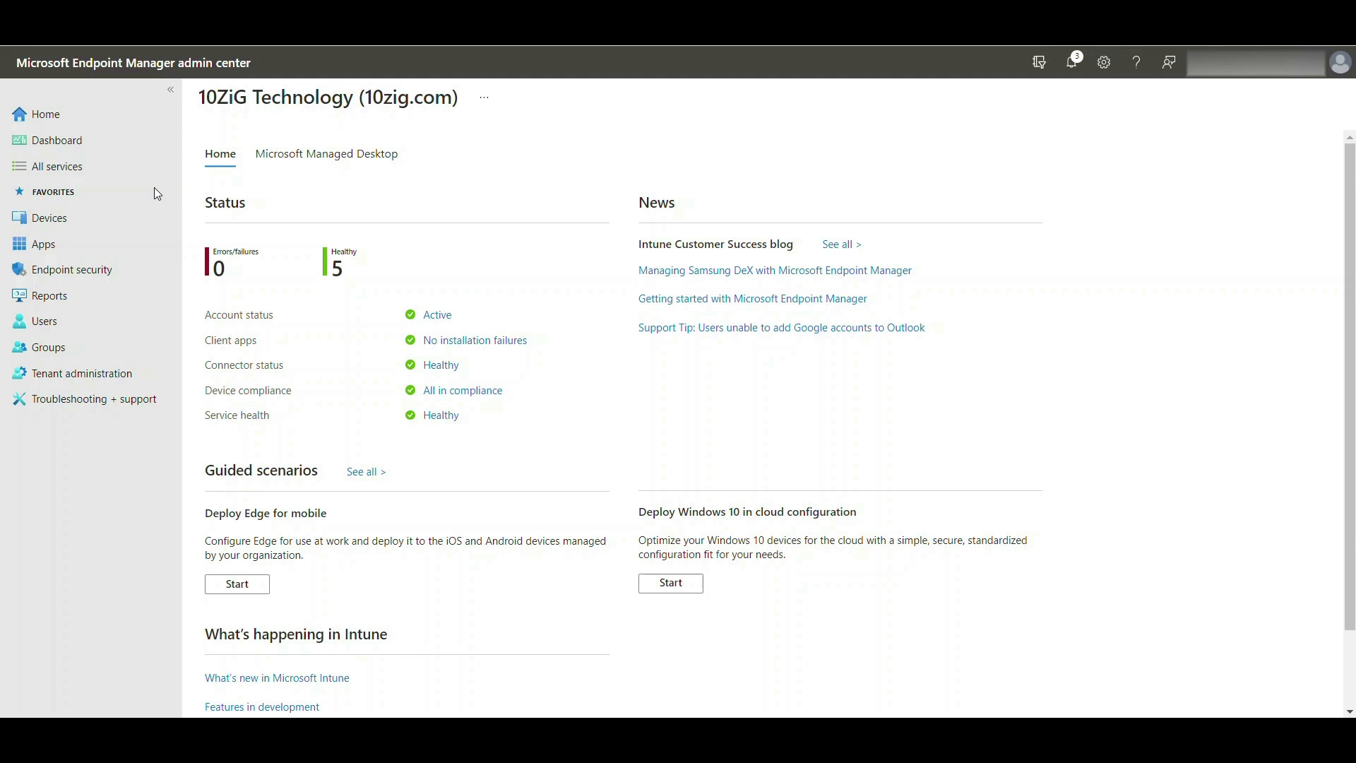
Back in Endpoint Manager, open the 10ZiGCopyFiles Windows app and view its device install status.
click(128, 168)
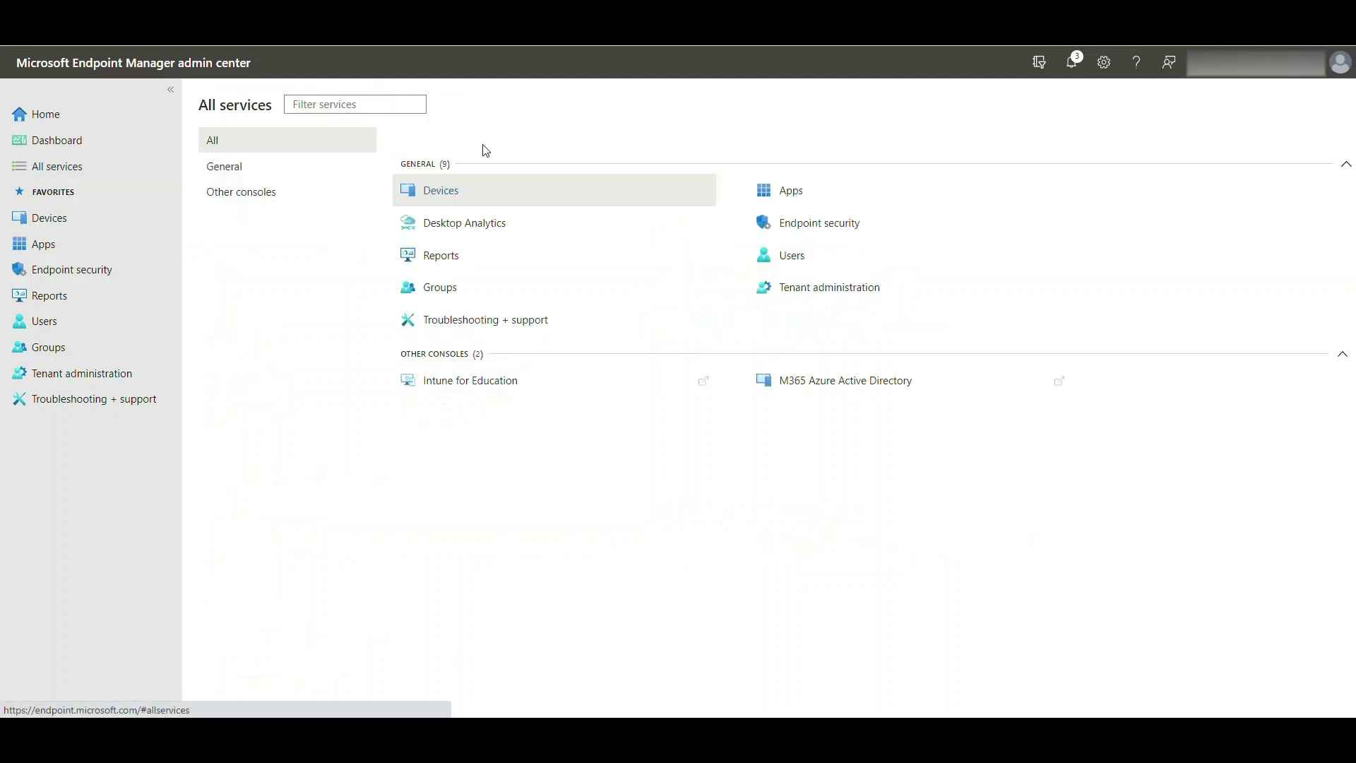
click(789, 187)
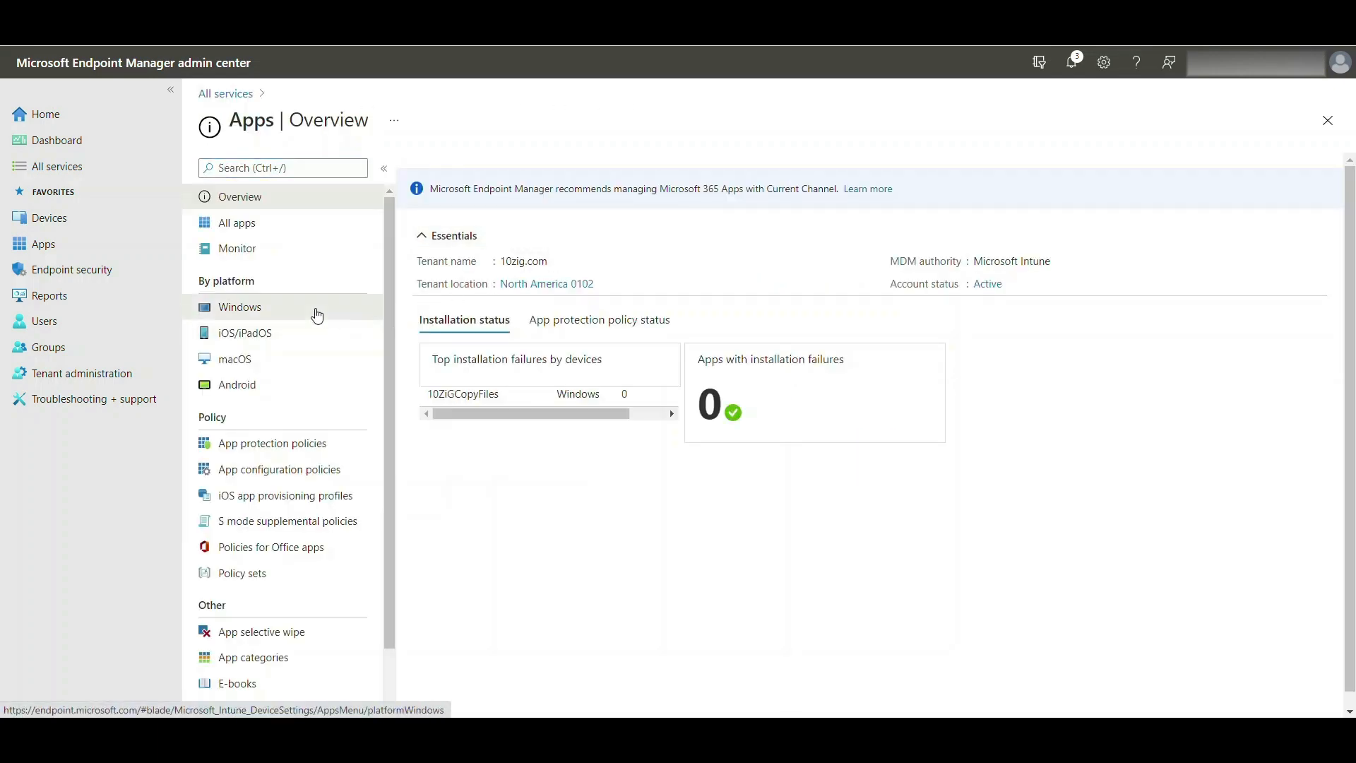
click(317, 309)
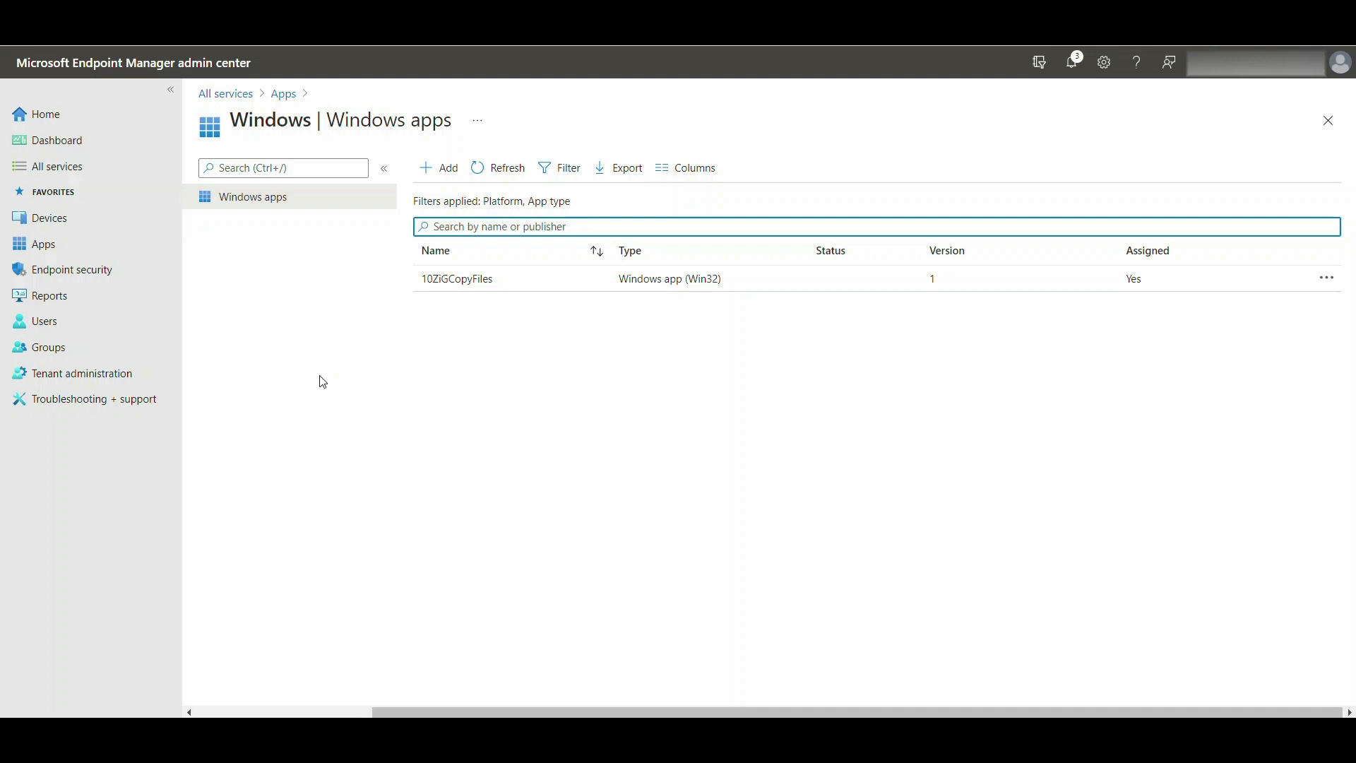
click(533, 291)
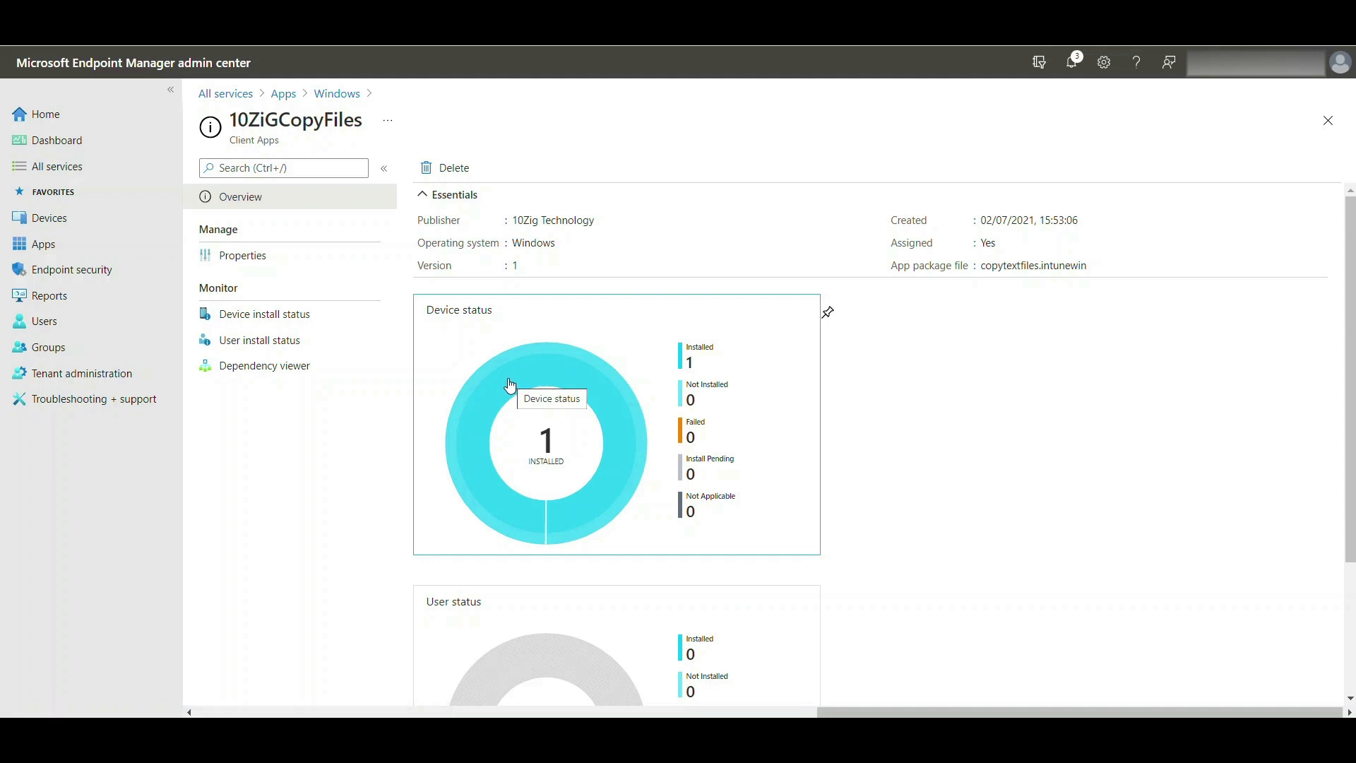
click(313, 315)
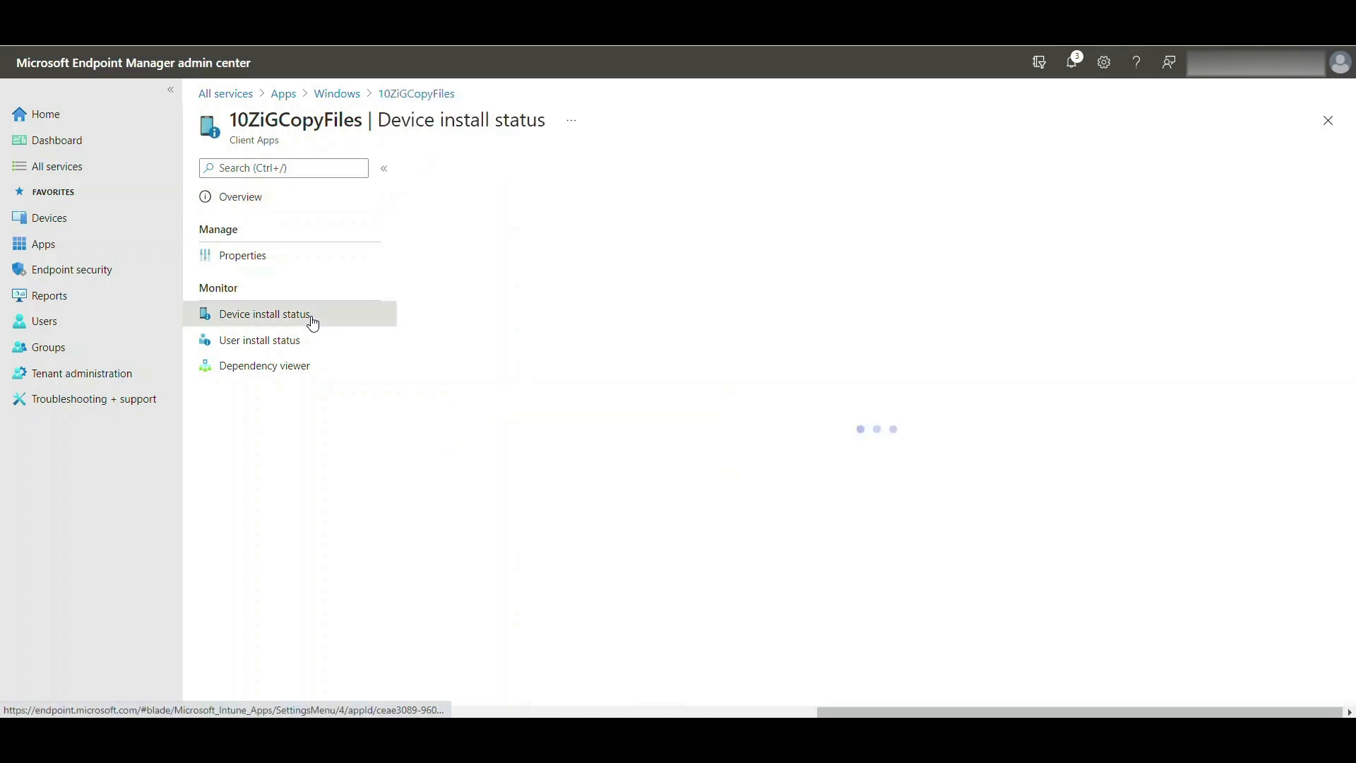